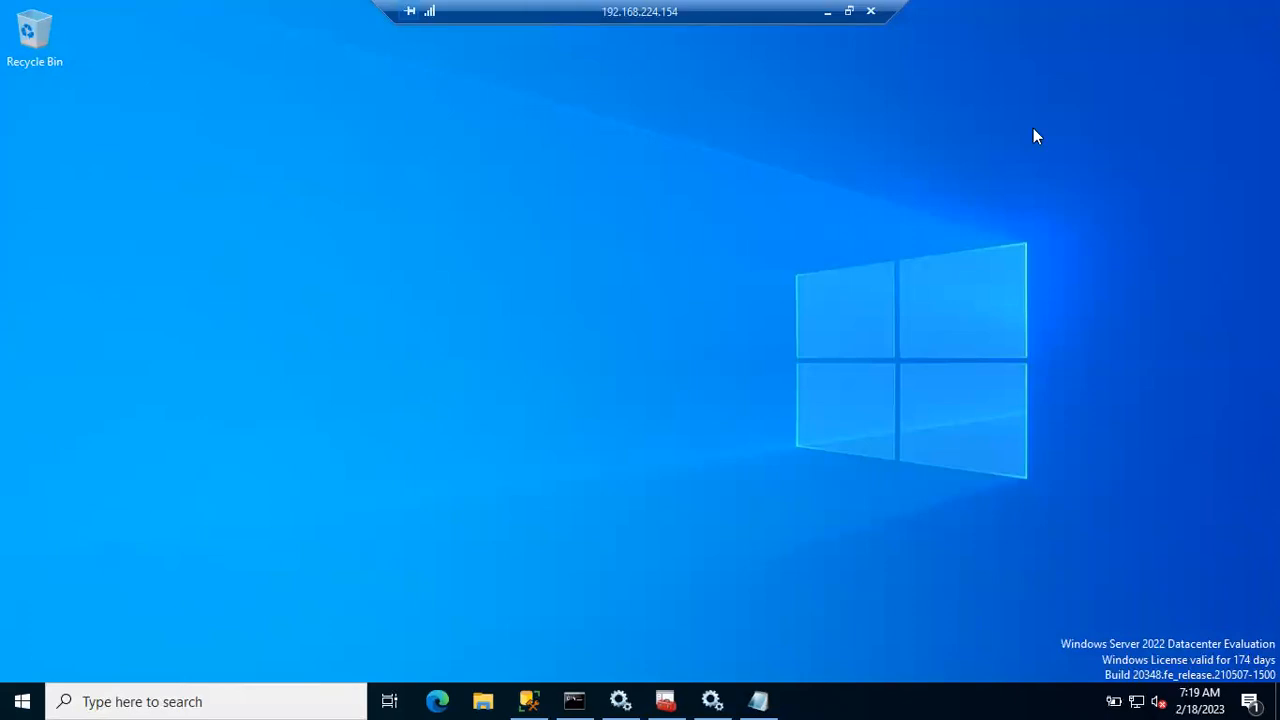
# Step: On the server, open This PC and select CD Drive (D:) to check its SQLServer2022 disc
pyautogui.click(828, 12)
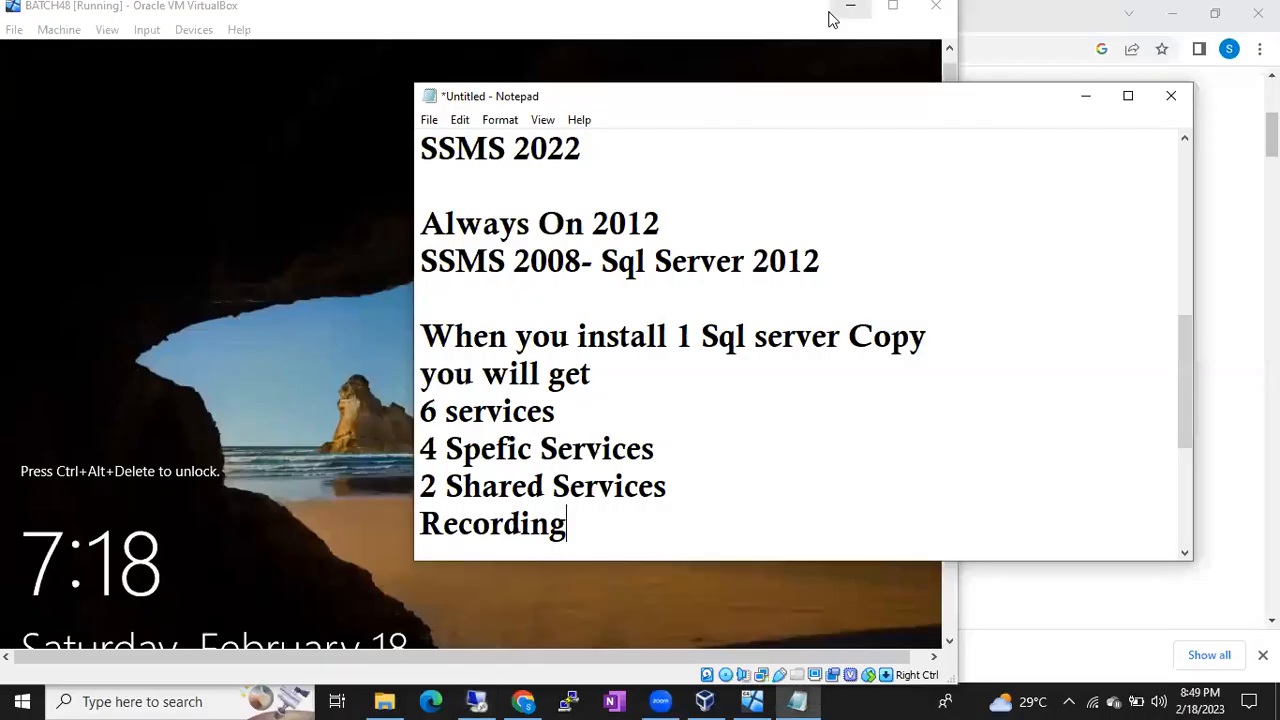
pyautogui.click(477, 700)
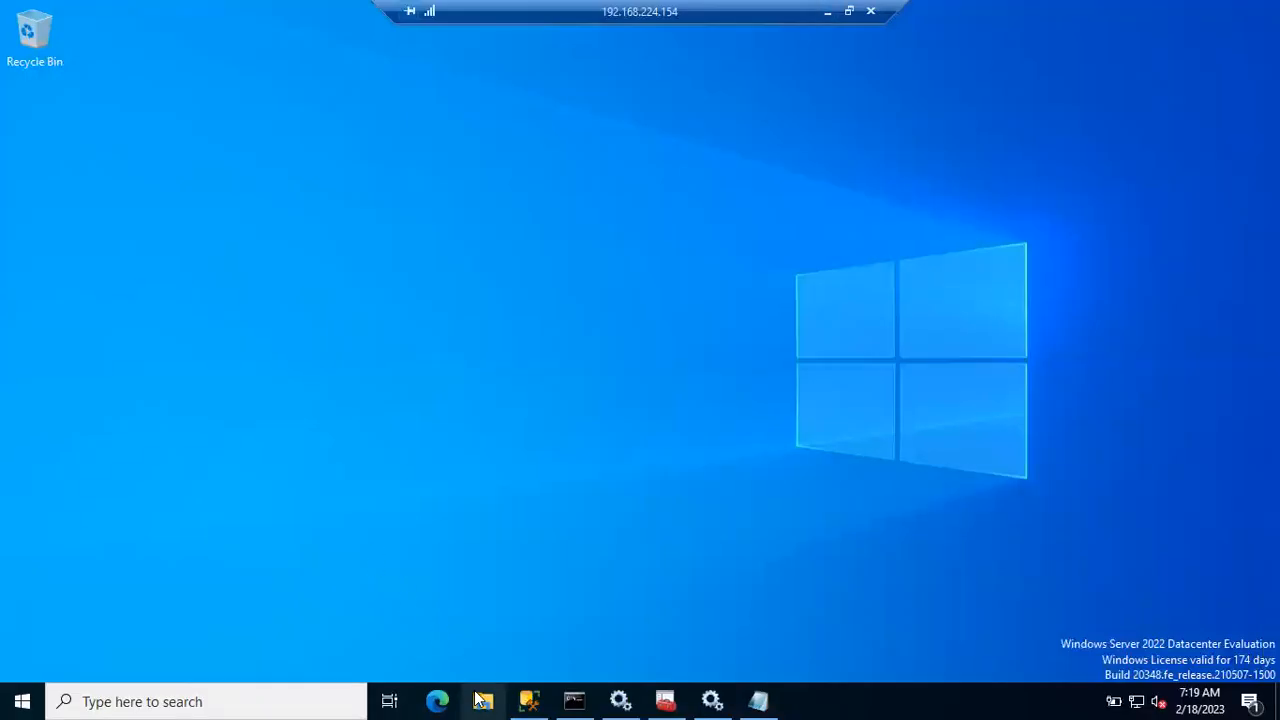
pyautogui.click(482, 700)
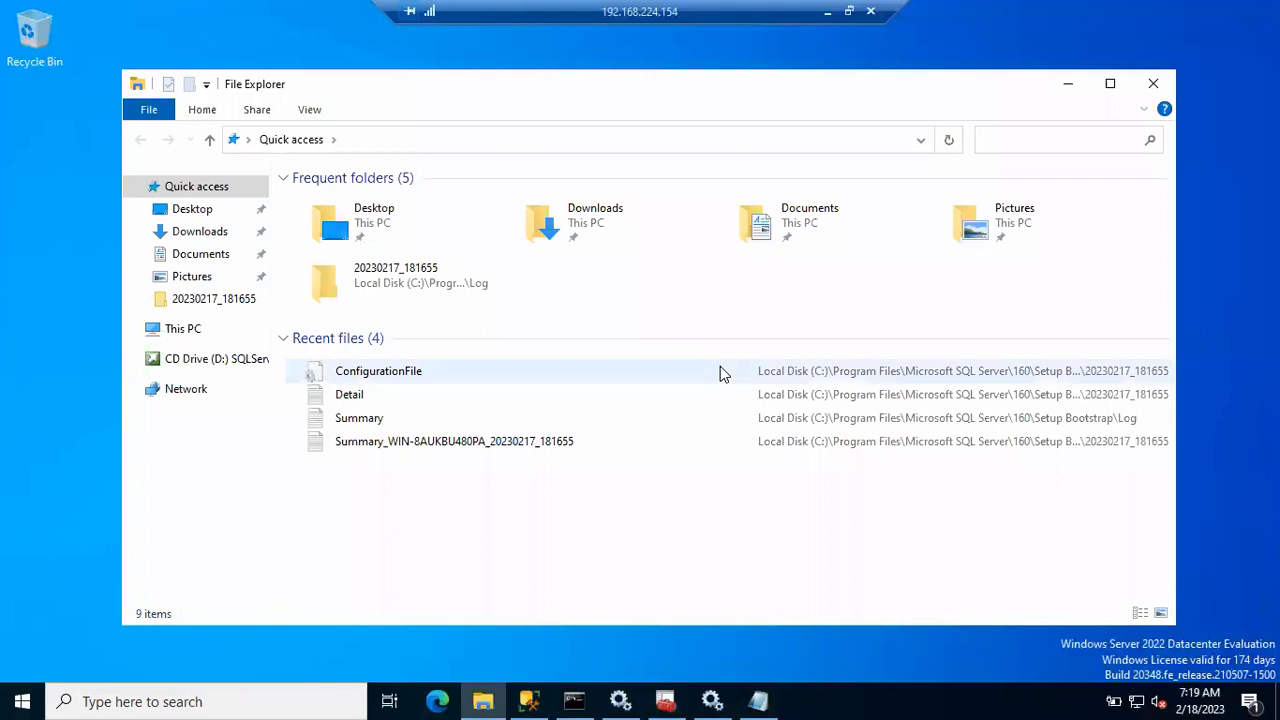
pyautogui.click(183, 331)
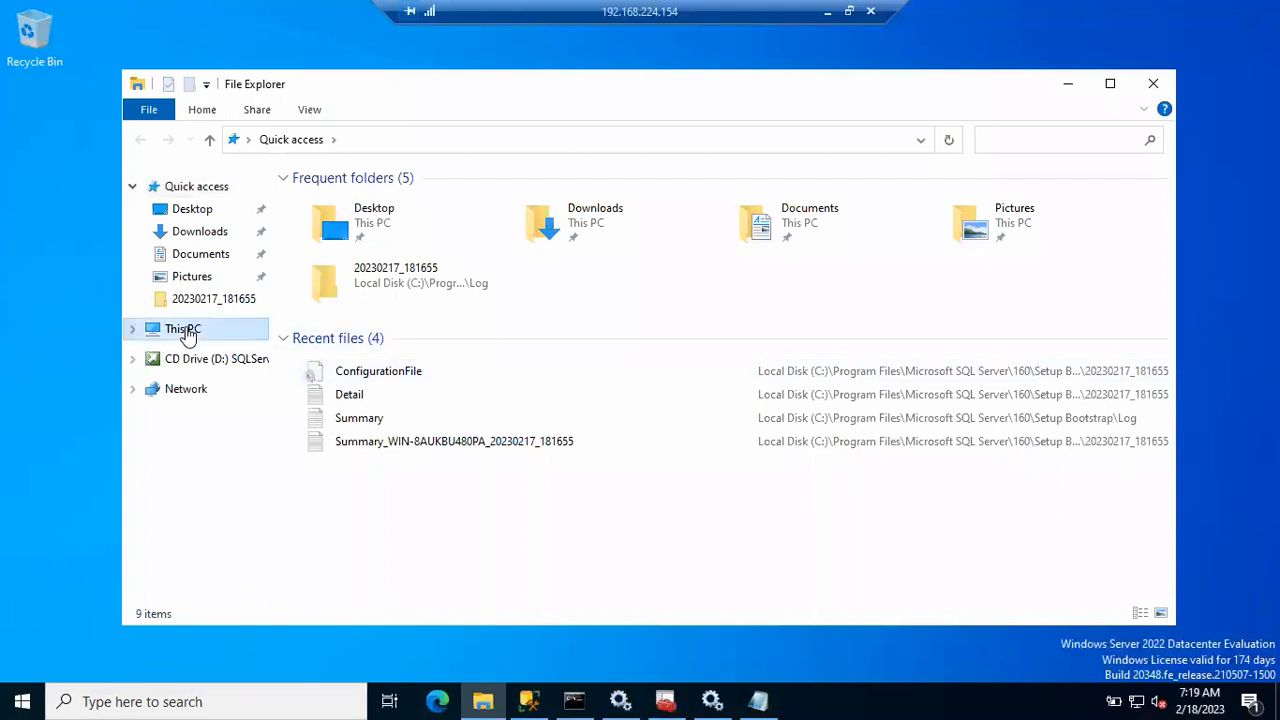
pyautogui.click(648, 407)
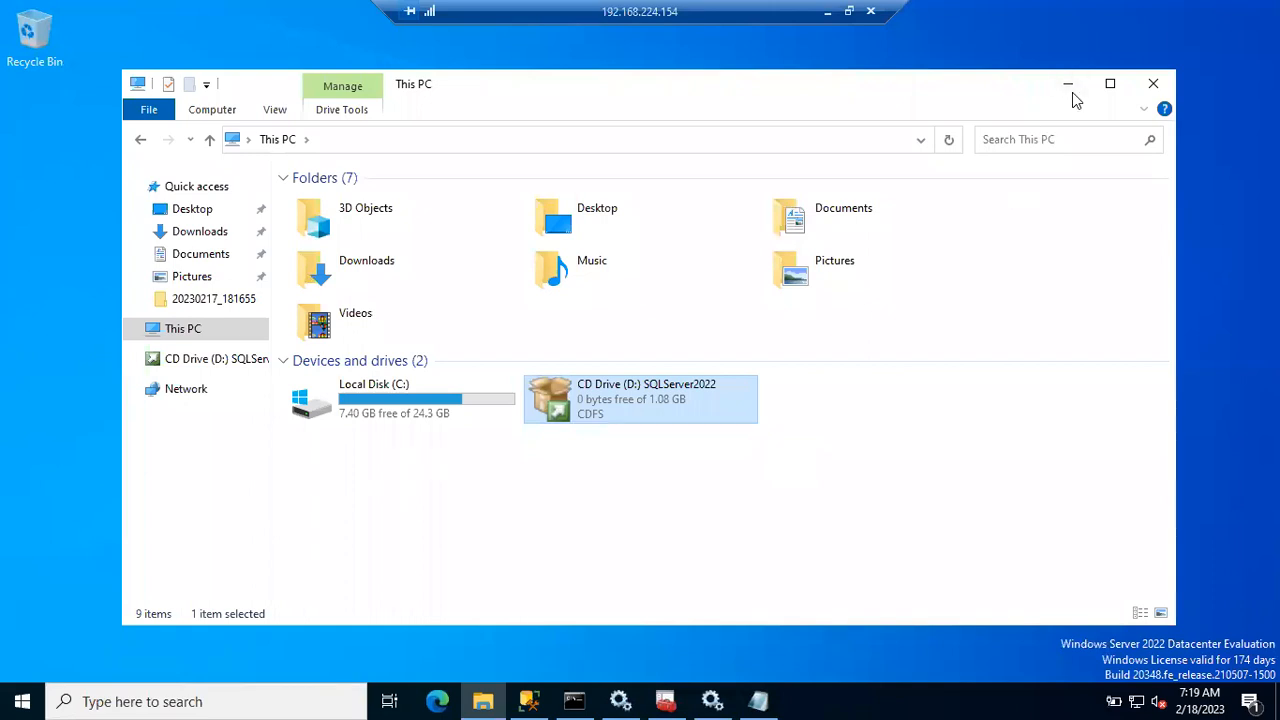
pyautogui.click(827, 12)
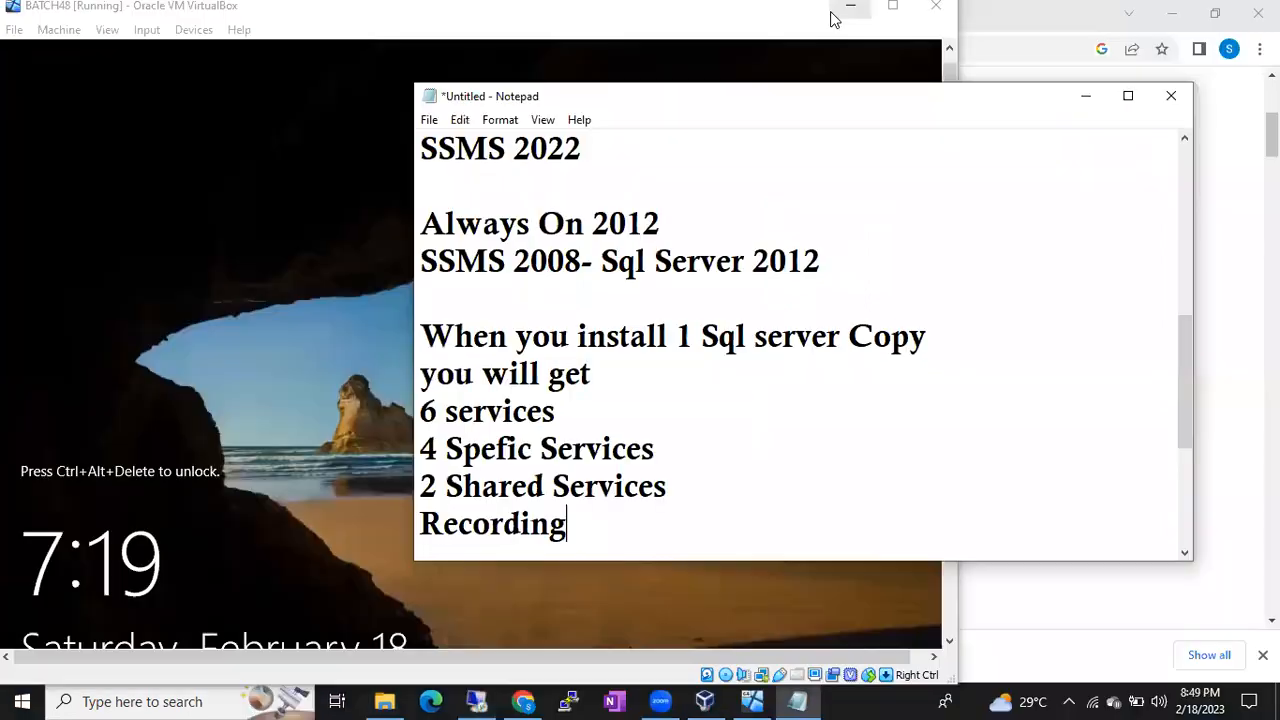
# Step: In BATCH48 Storage settings, replace the SQLServer2022 disc with SQLServer2019-x64-ENU-Dev.iso and save
pyautogui.click(705, 701)
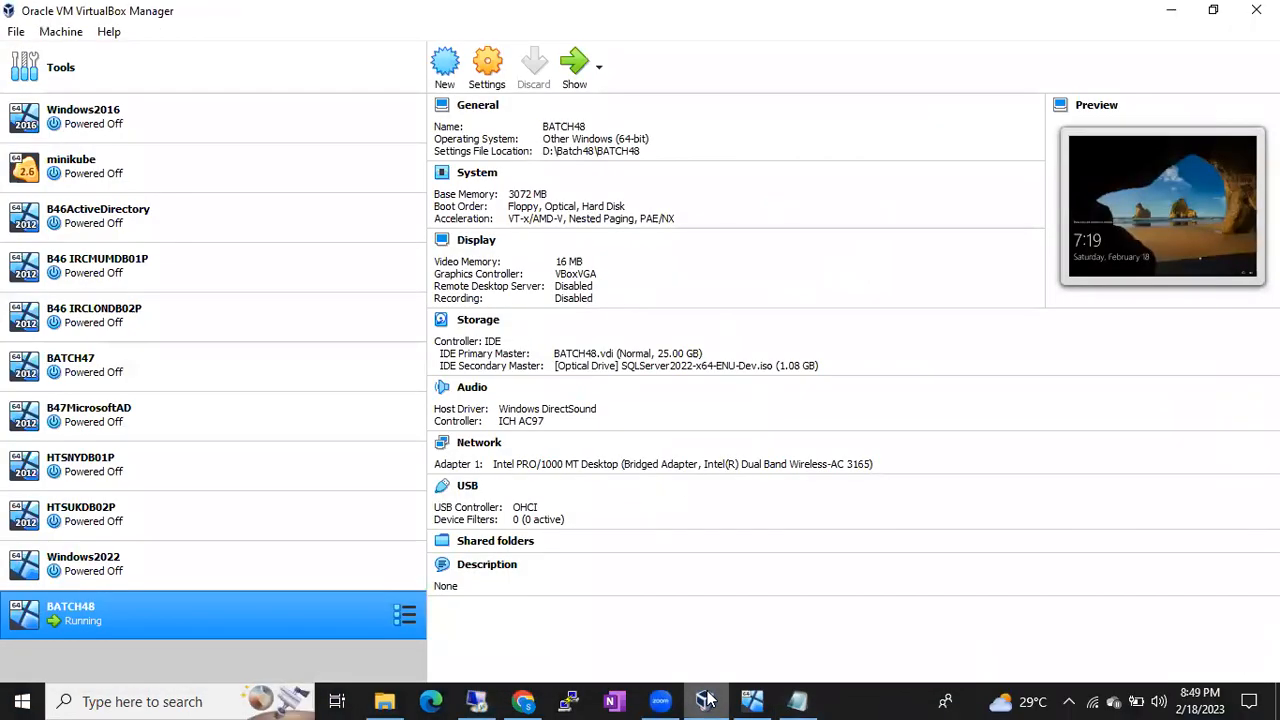
pyautogui.rightClick(237, 605)
pyautogui.click(330, 251)
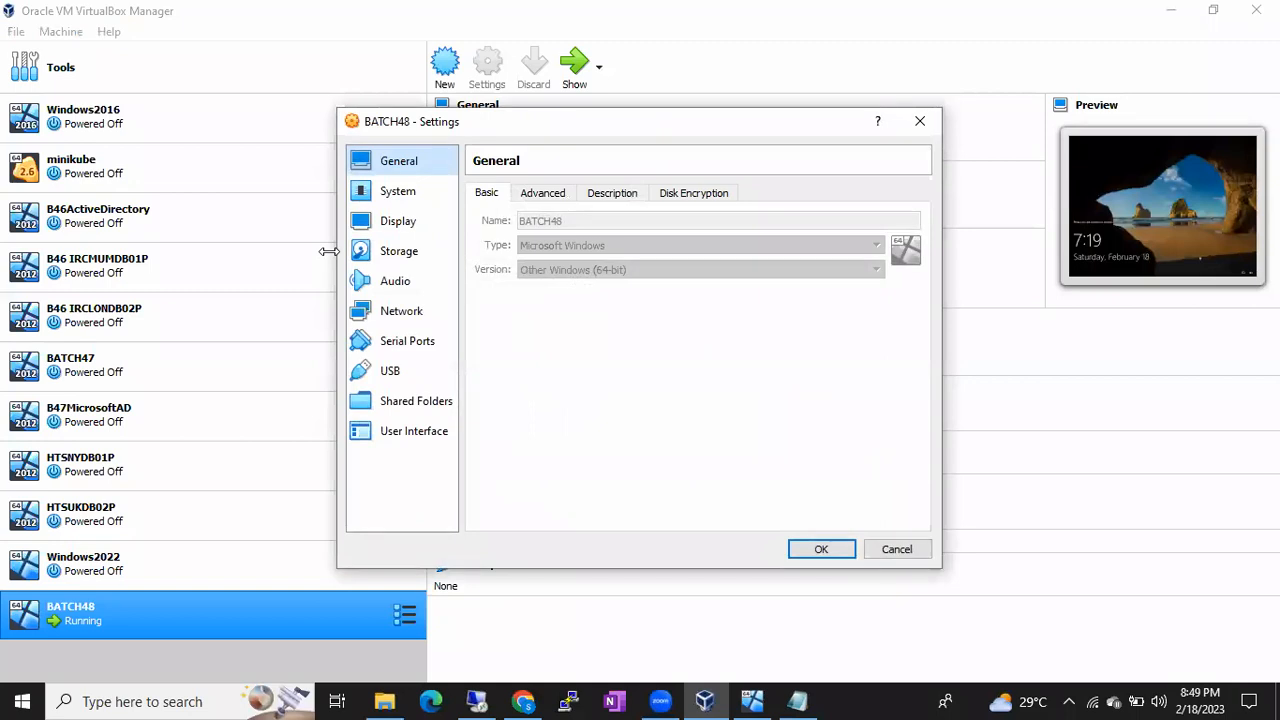
pyautogui.click(403, 253)
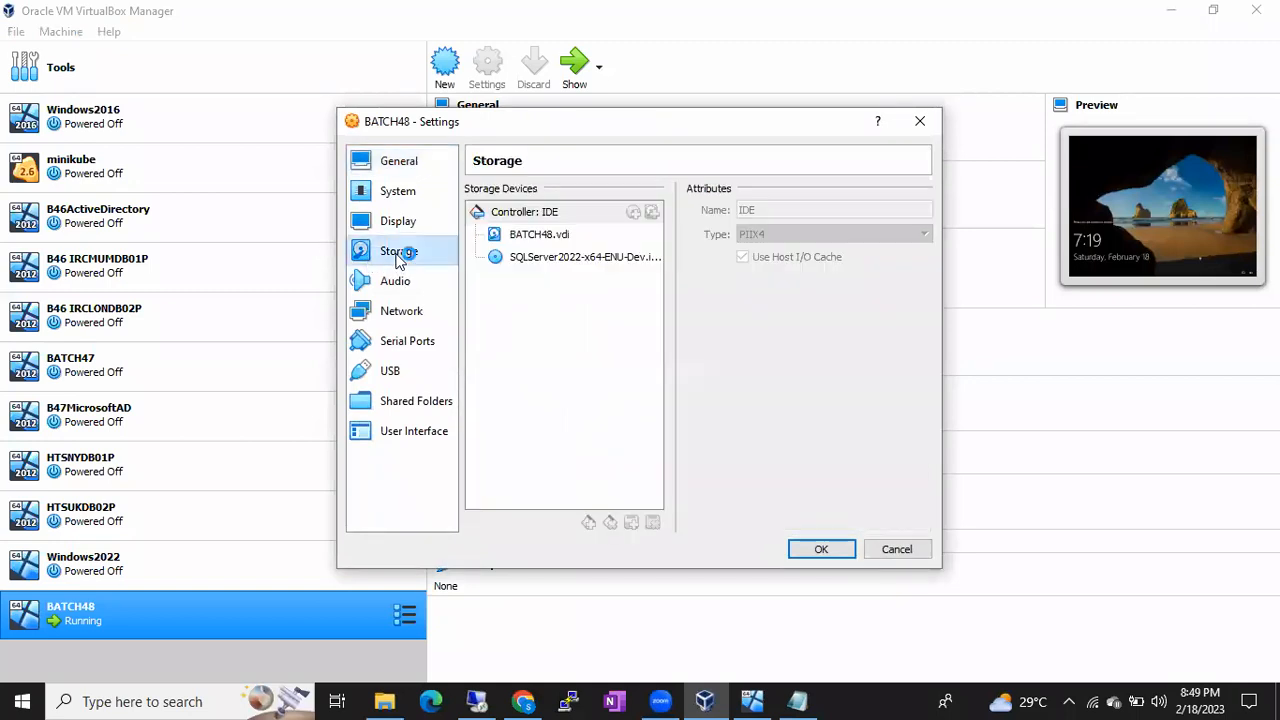
pyautogui.click(552, 257)
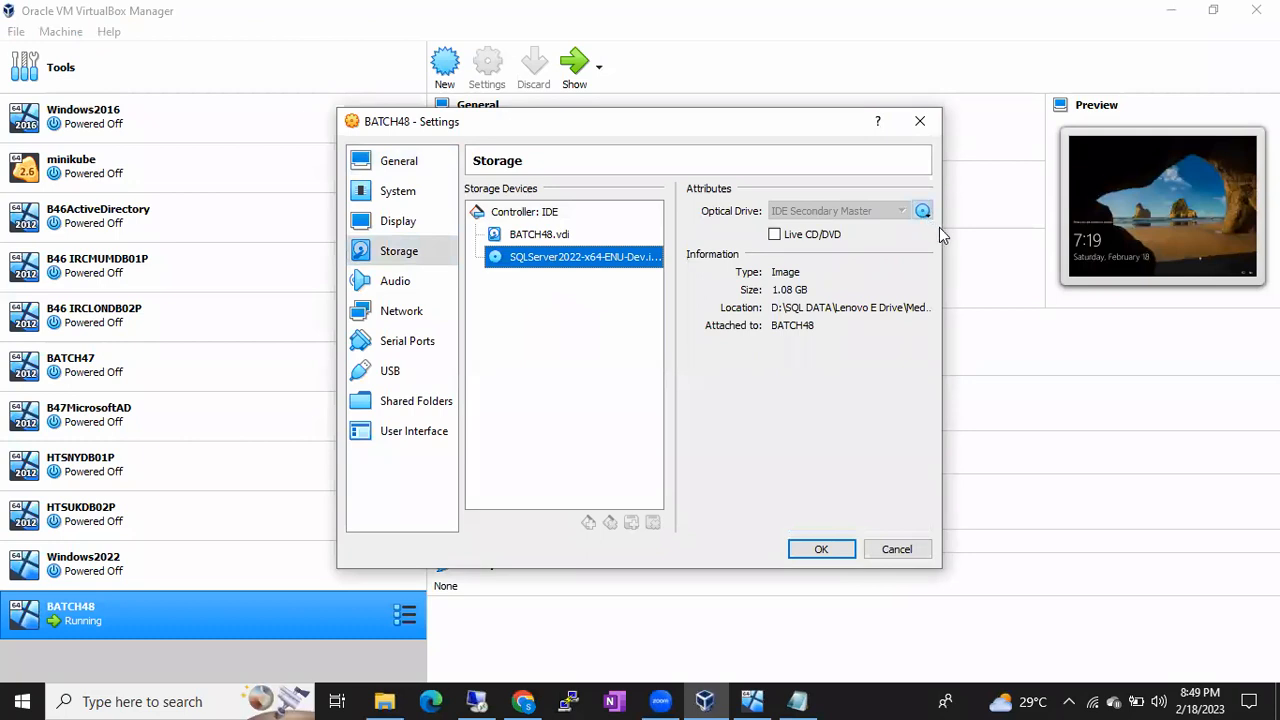
pyautogui.click(922, 212)
pyautogui.click(1030, 231)
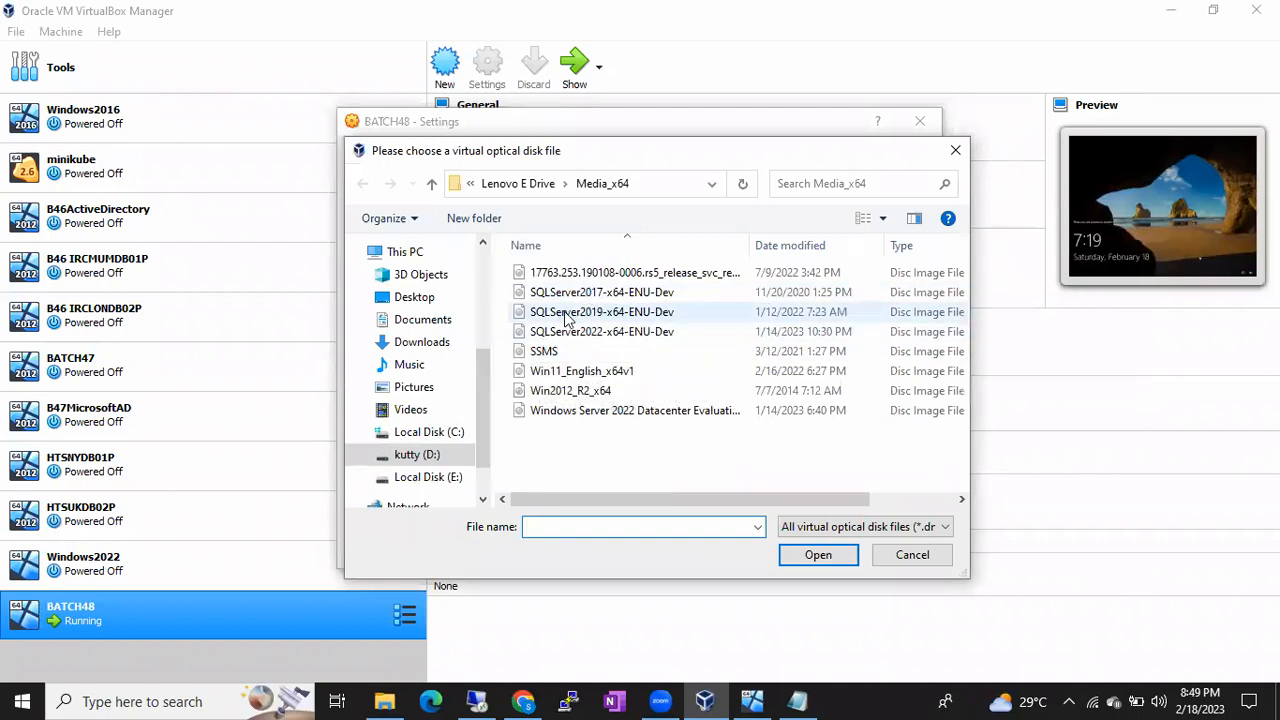
pyautogui.doubleClick(564, 311)
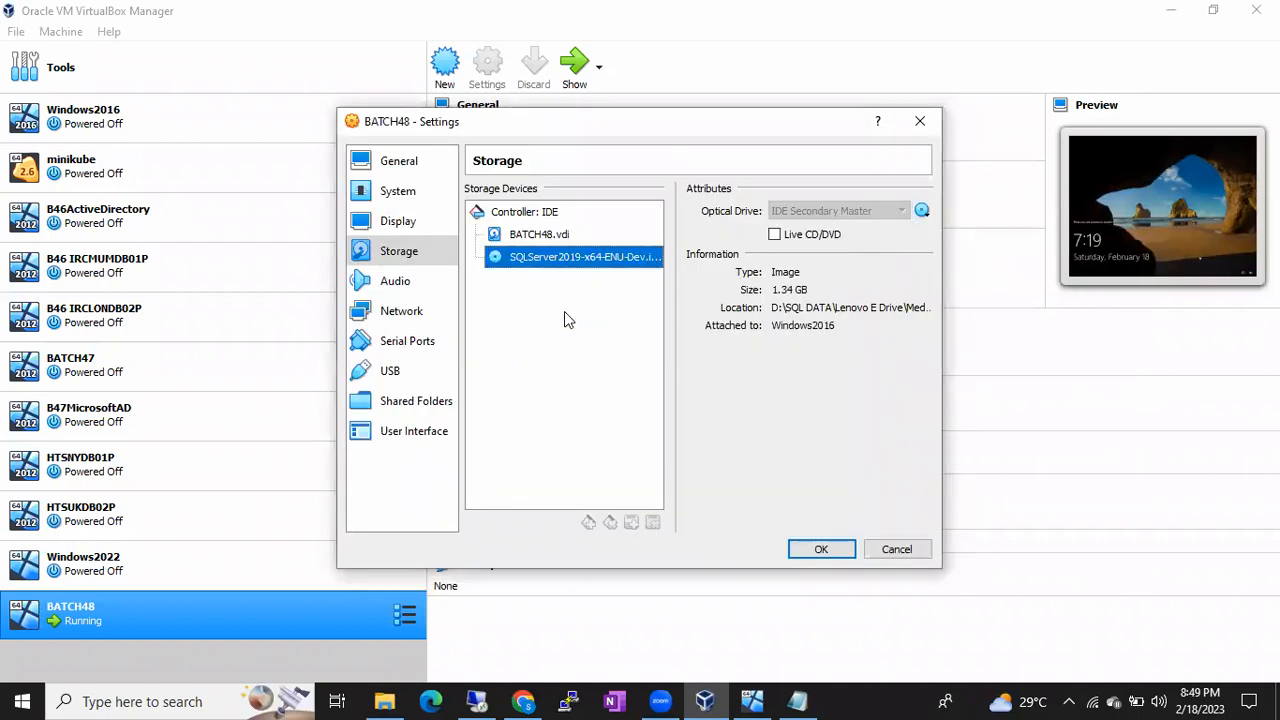
pyautogui.click(817, 549)
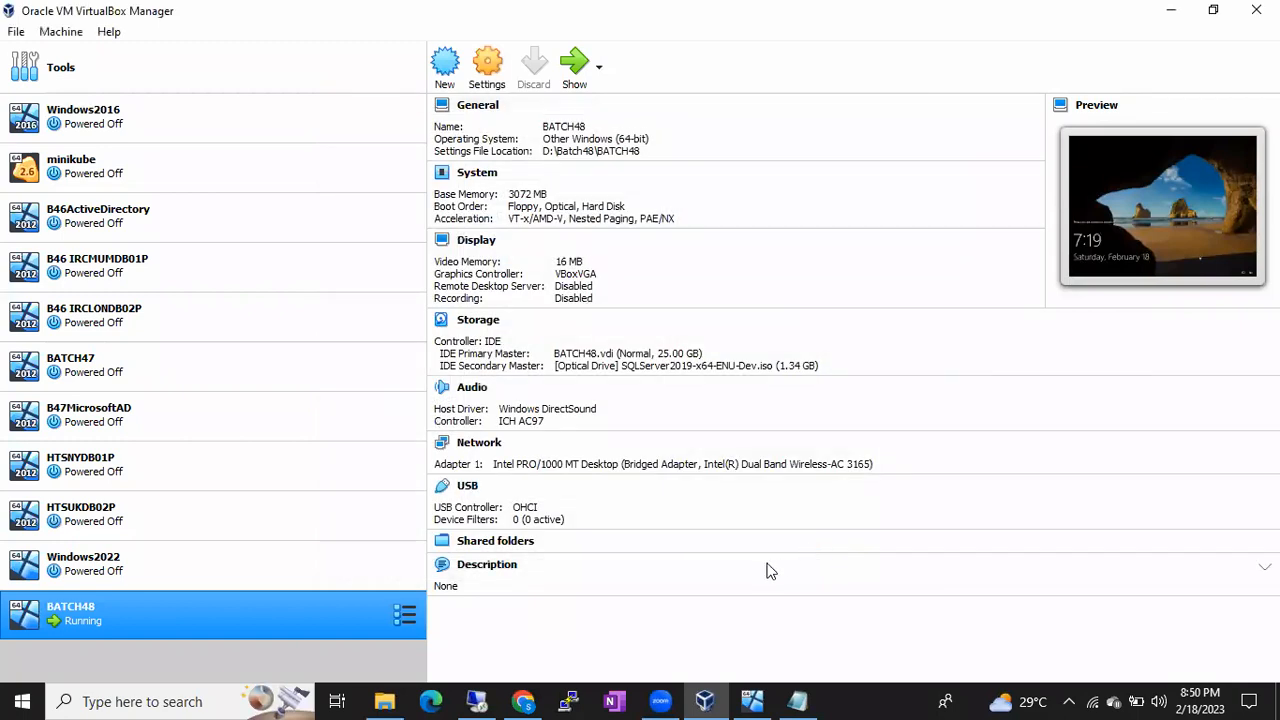
# Step: Refresh This PC and open the SqlSetup_x64_ENU CD drive (D:)
pyautogui.click(479, 701)
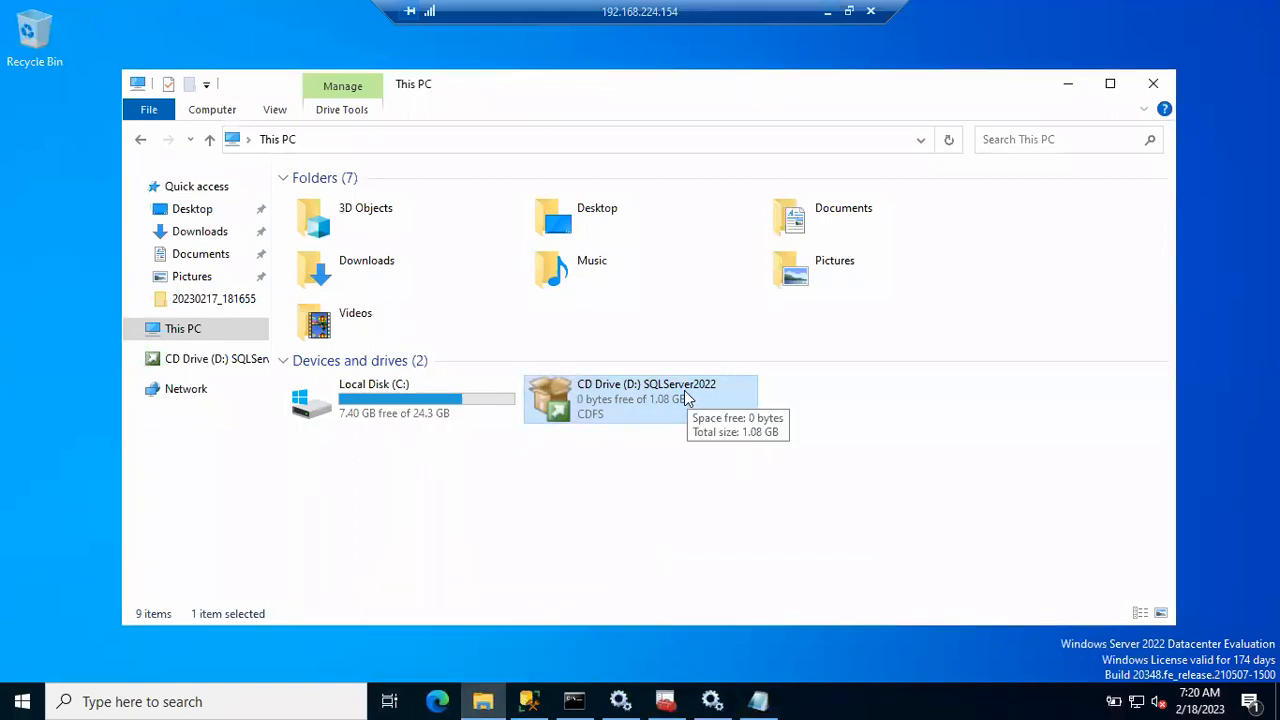
pyautogui.click(950, 145)
pyautogui.click(950, 145)
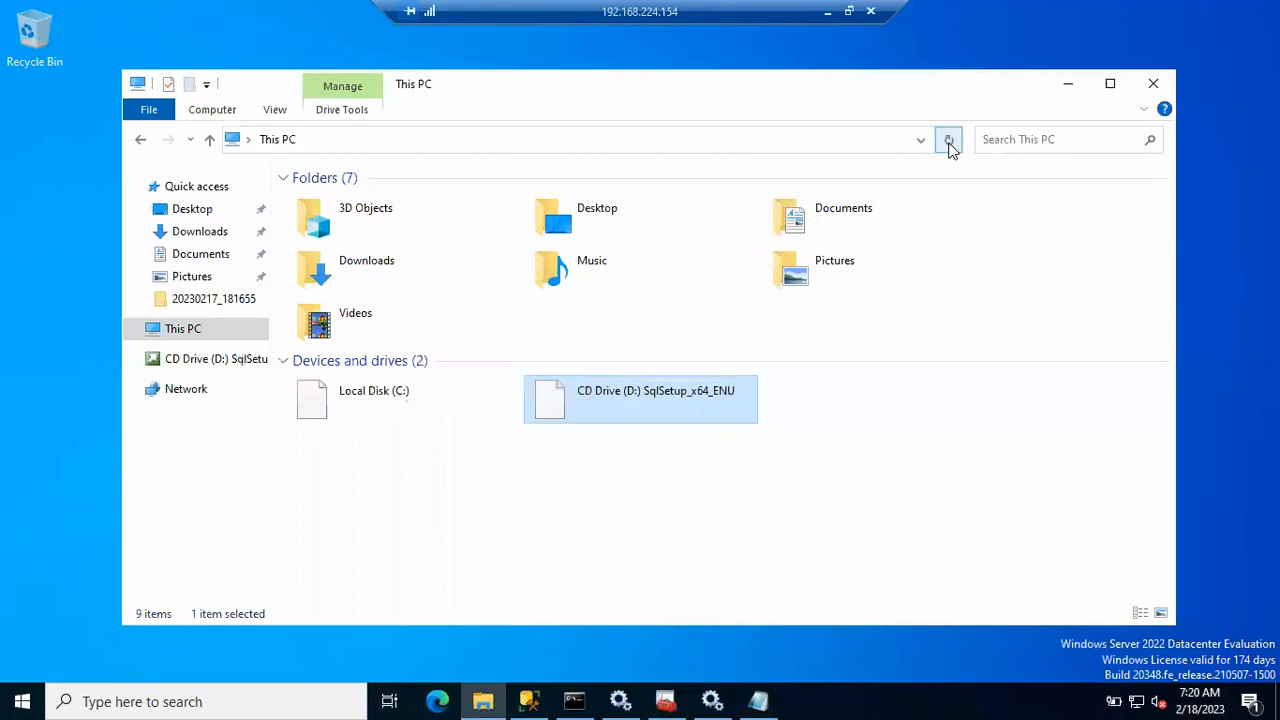
pyautogui.rightClick(660, 399)
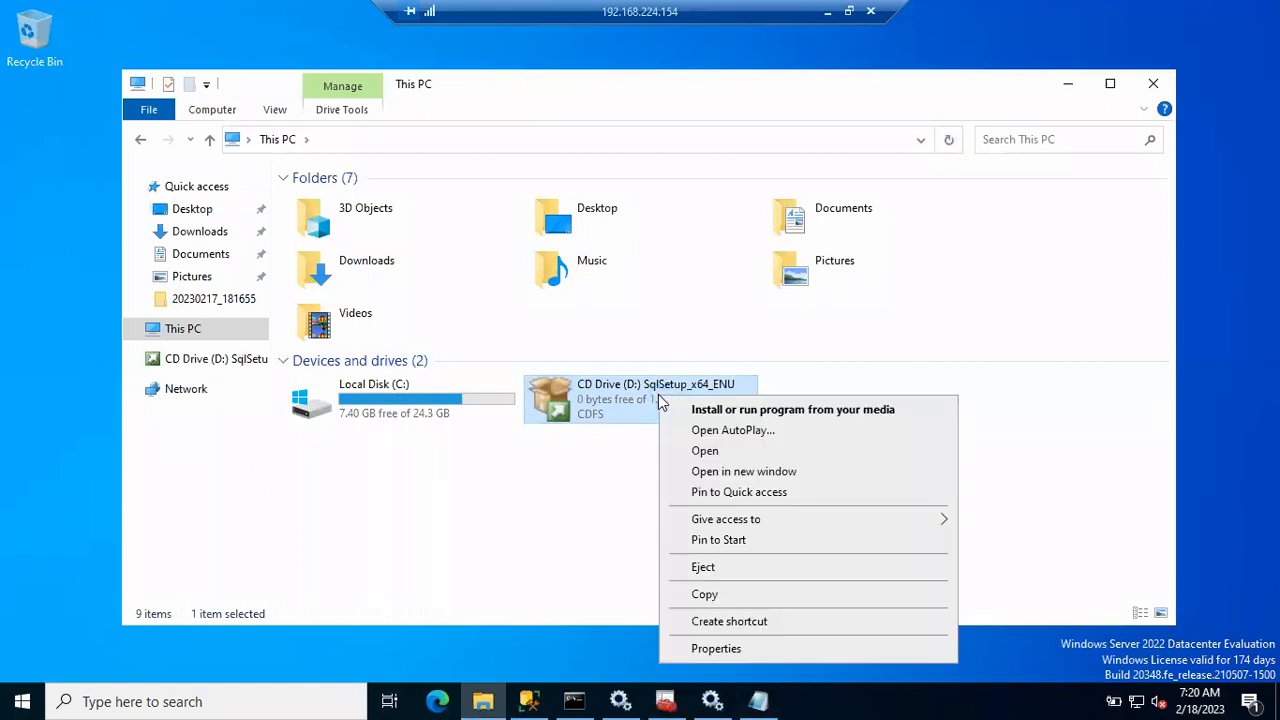
pyautogui.click(700, 450)
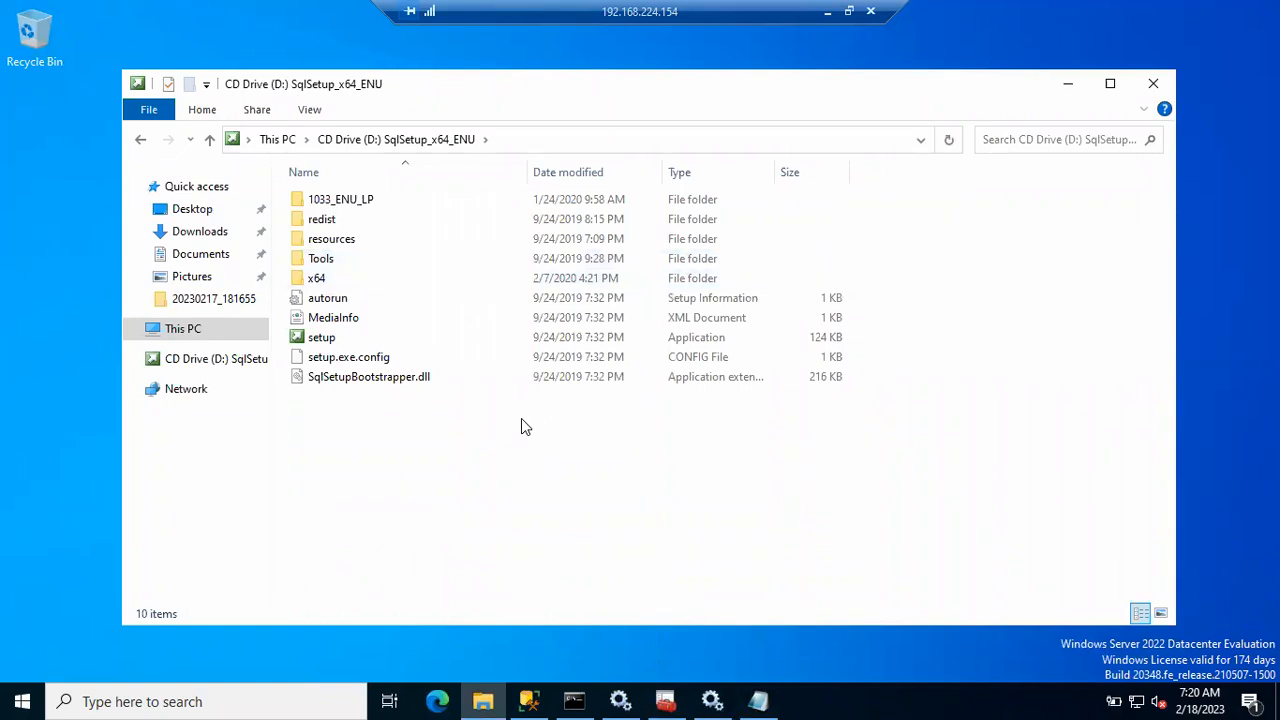
# Step: Run the disc's setup application as administrator
pyautogui.click(352, 337)
pyautogui.rightClick(352, 340)
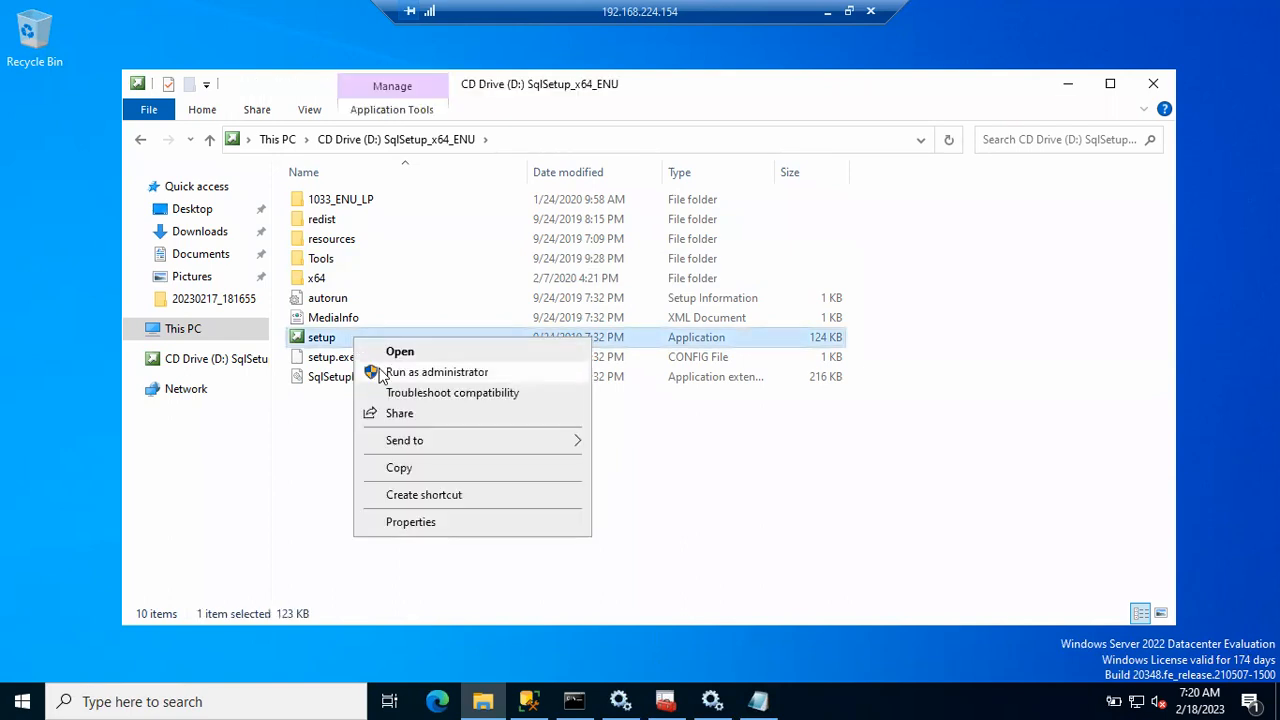
pyautogui.click(380, 369)
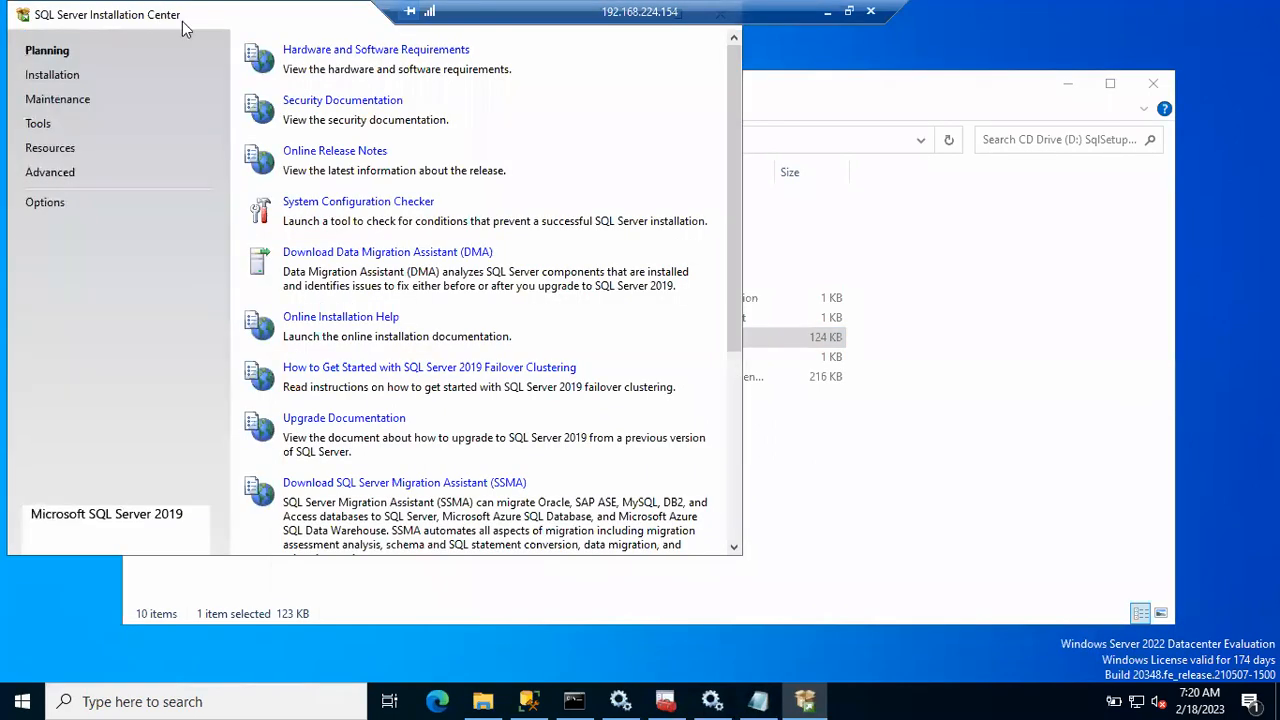
# Step: Under Installation, choose New SQL Server stand-alone installation or add features
pyautogui.moveTo(161, 15); pyautogui.dragTo(291, 113)
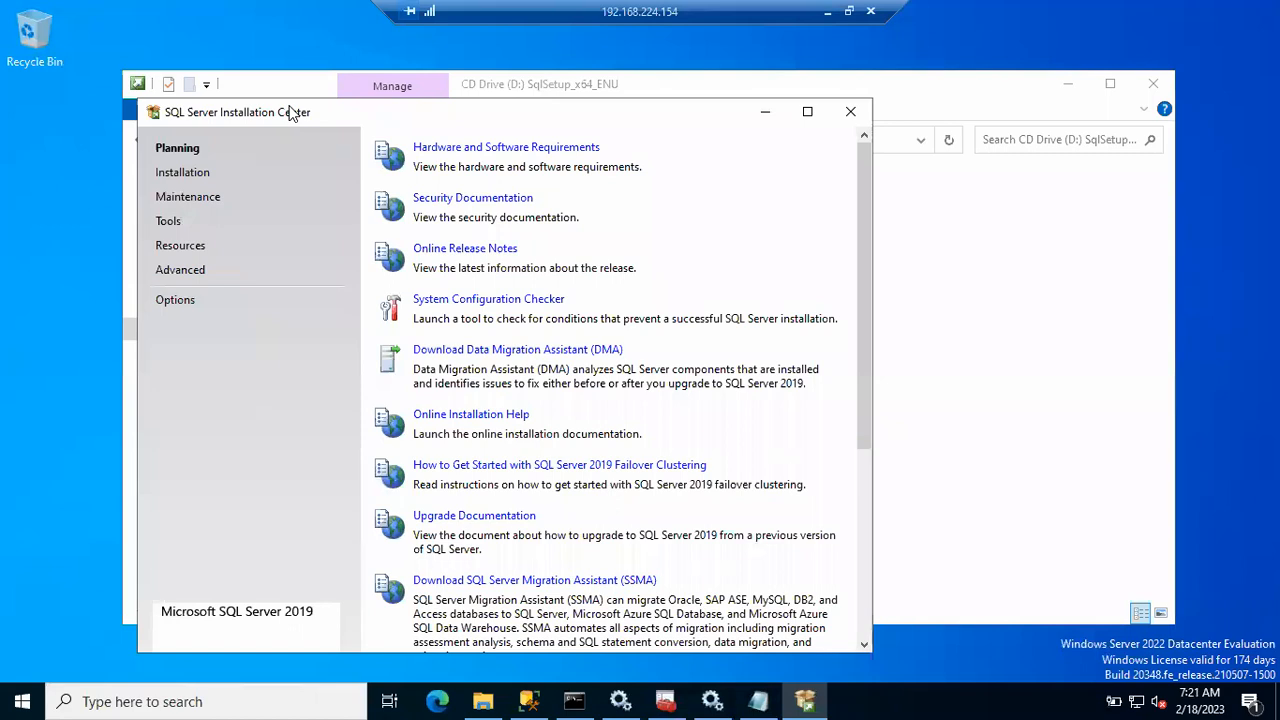
pyautogui.click(182, 173)
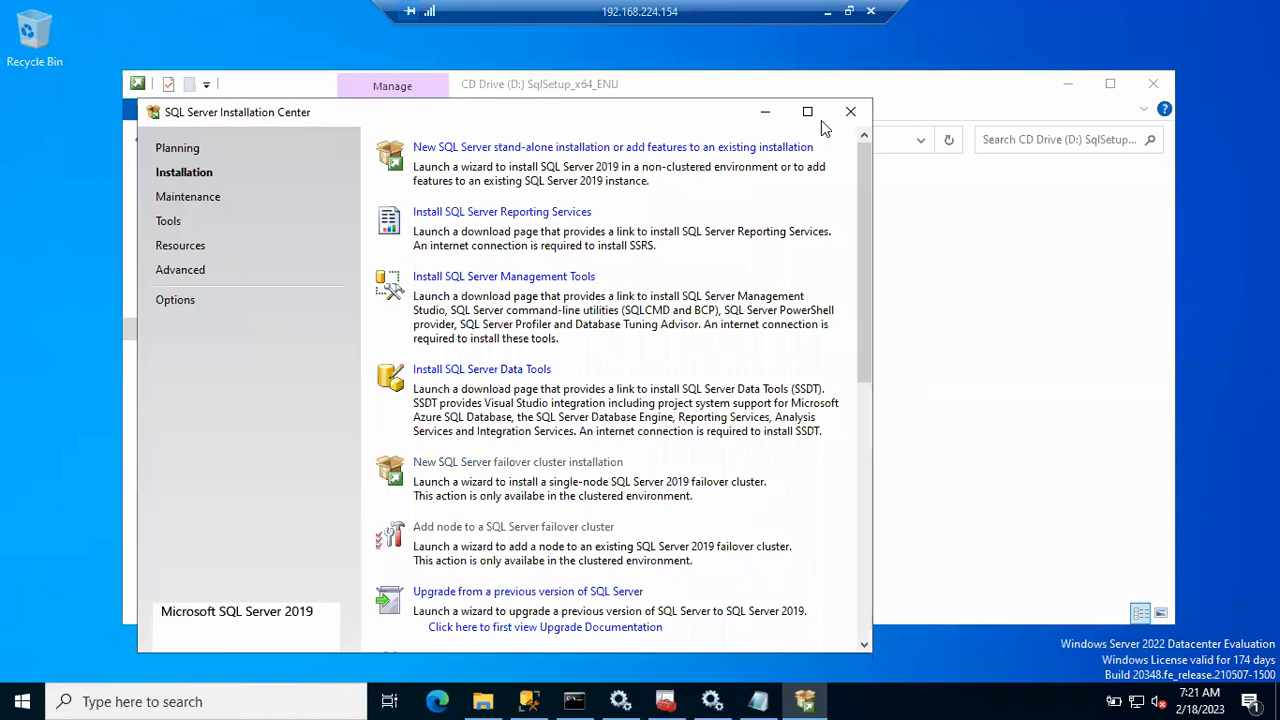
pyautogui.click(516, 152)
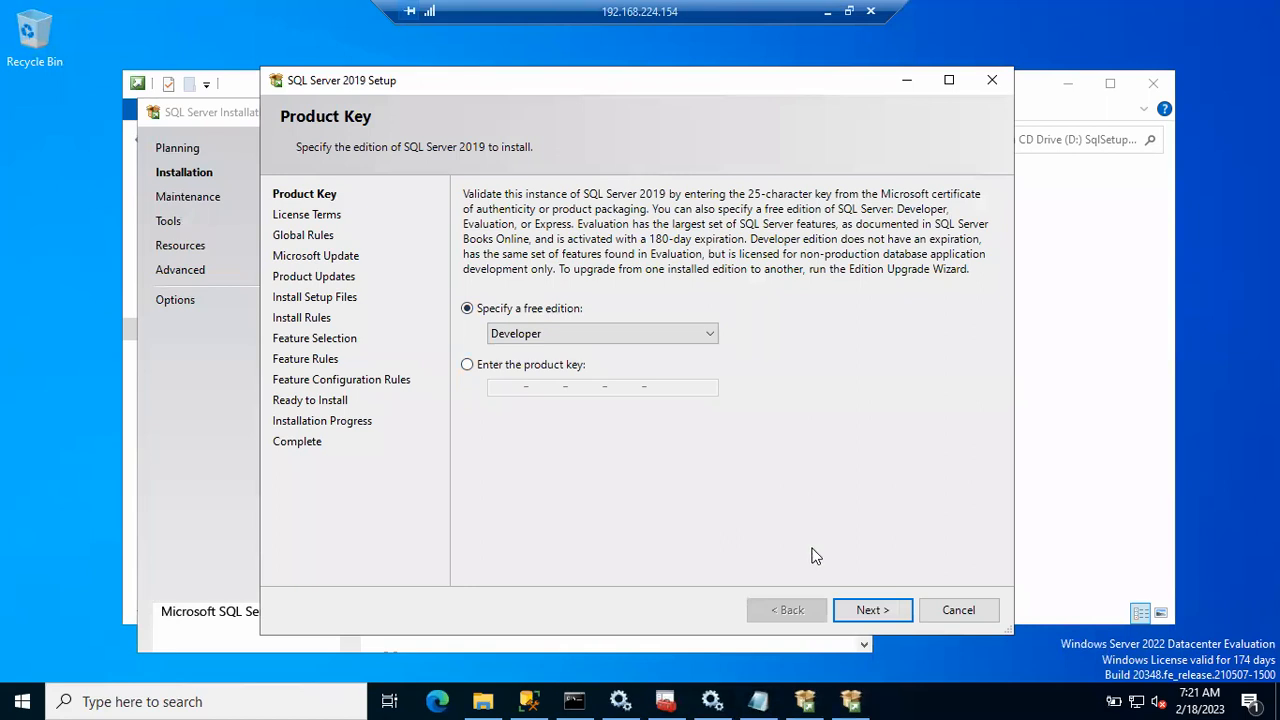
# Step: Keep the Developer edition, accept the license terms, and review the 8 passed global rules
pyautogui.click(855, 606)
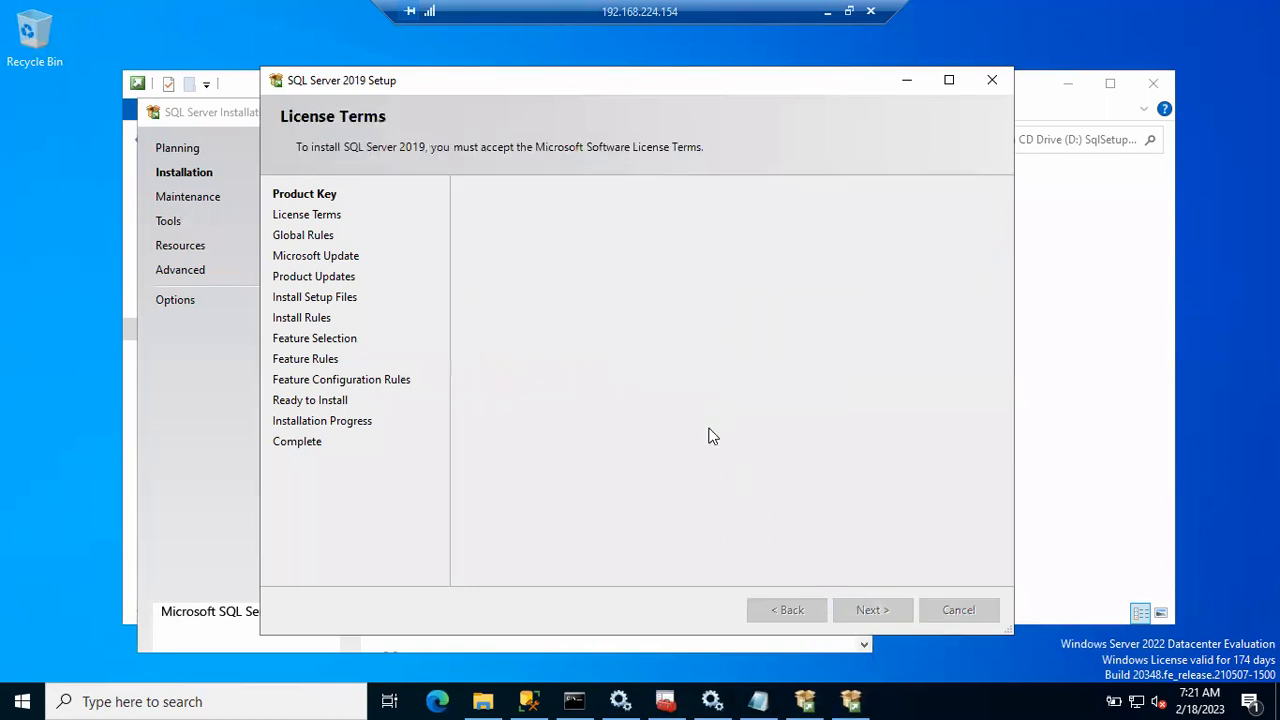
pyautogui.click(535, 487)
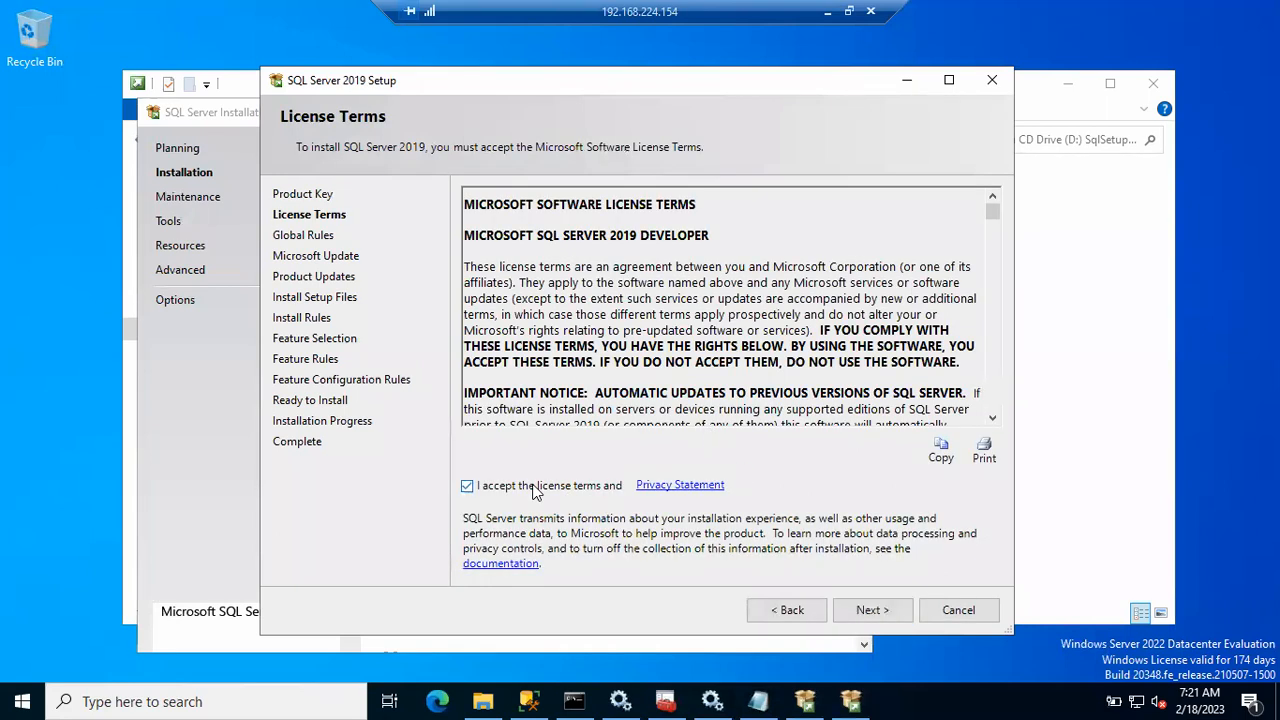
pyautogui.click(889, 612)
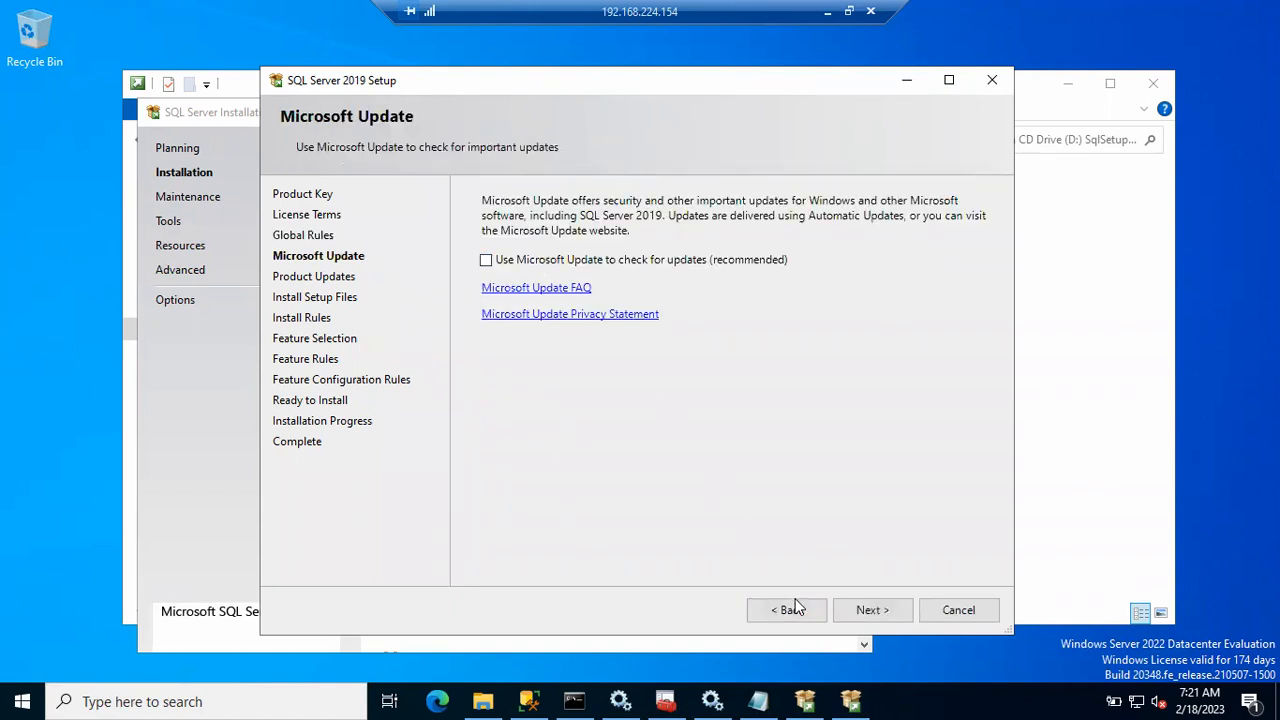
pyautogui.click(791, 608)
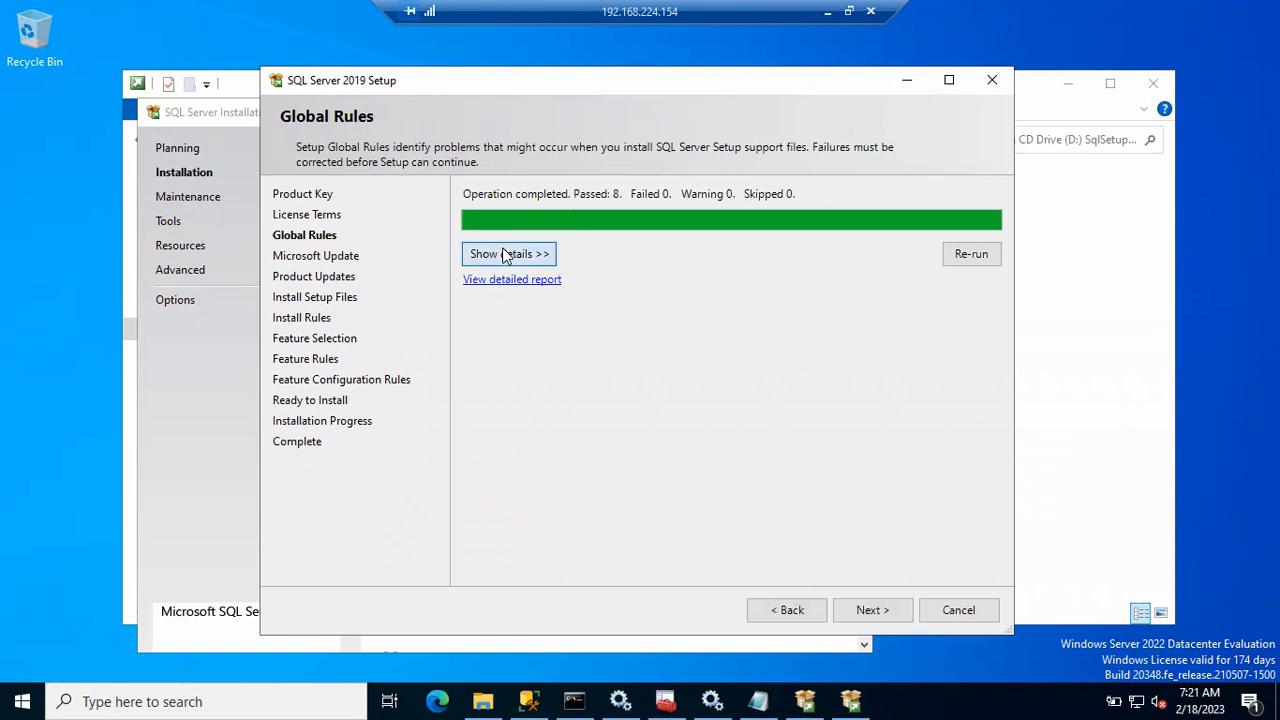
pyautogui.click(505, 256)
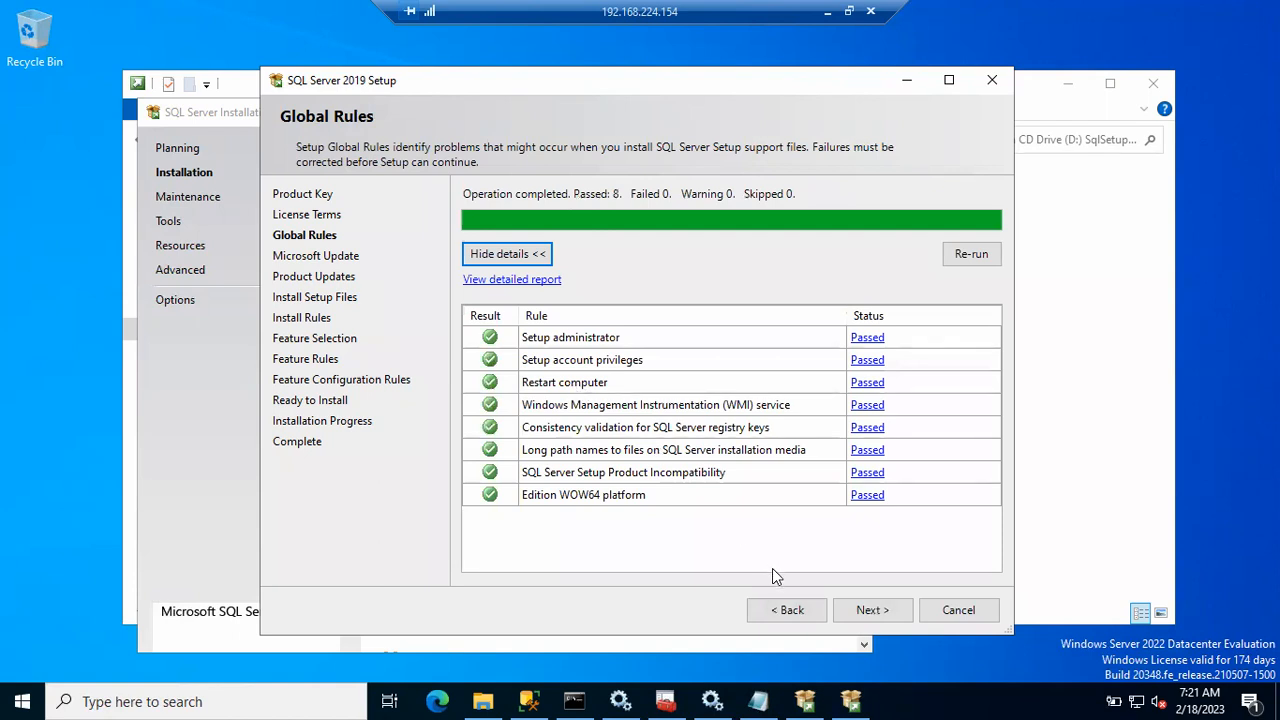
pyautogui.click(866, 609)
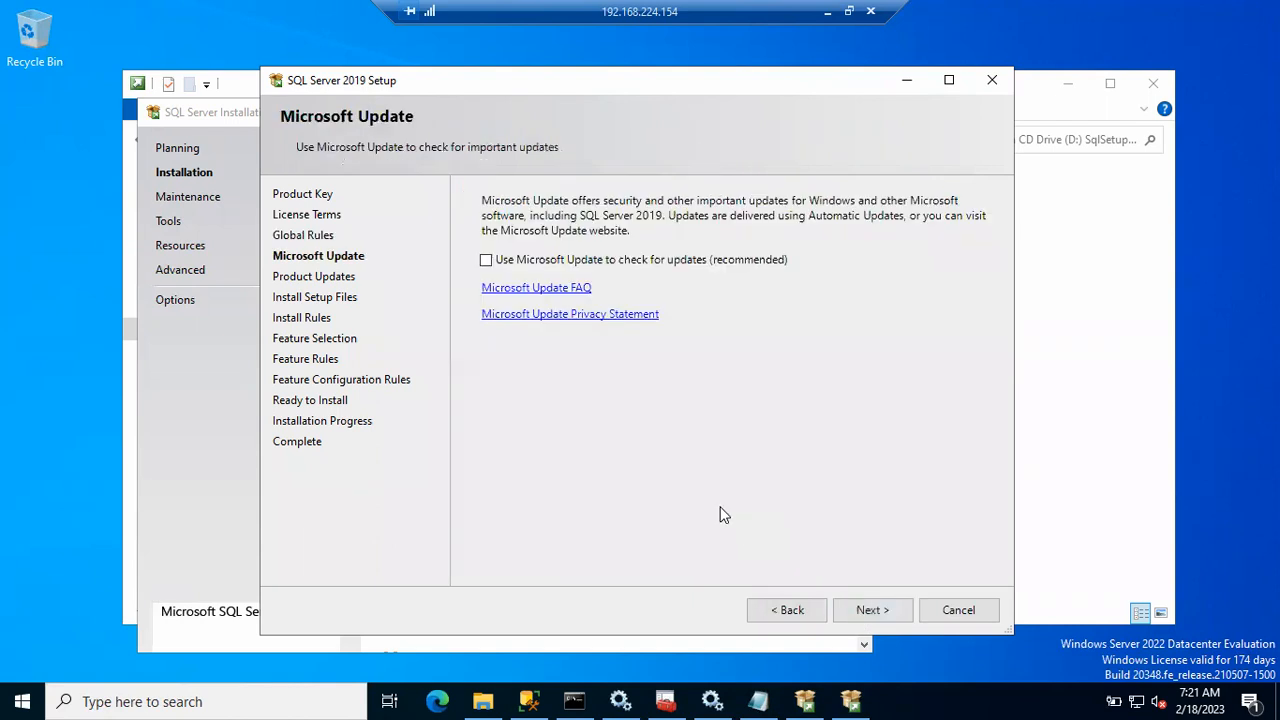
# Step: Continue with Use Microsoft Update unchecked so setup files install, then open the taskbar menu
pyautogui.click(864, 610)
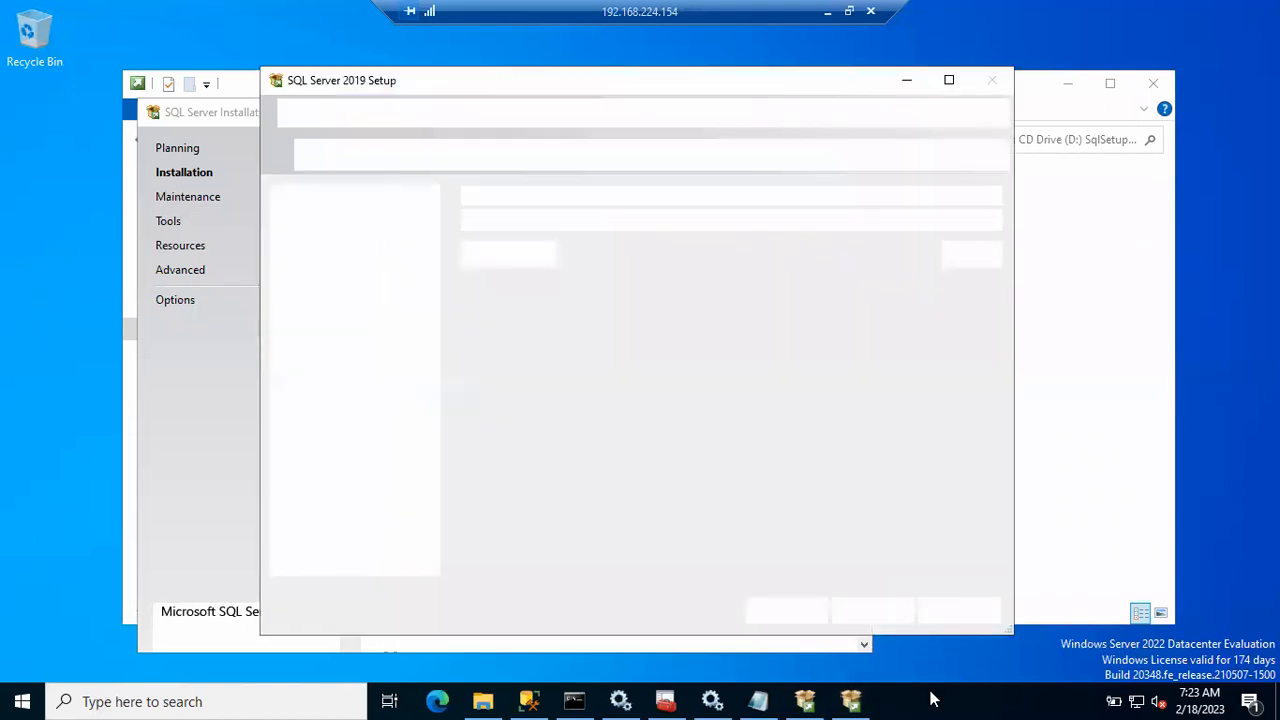
pyautogui.rightClick(930, 699)
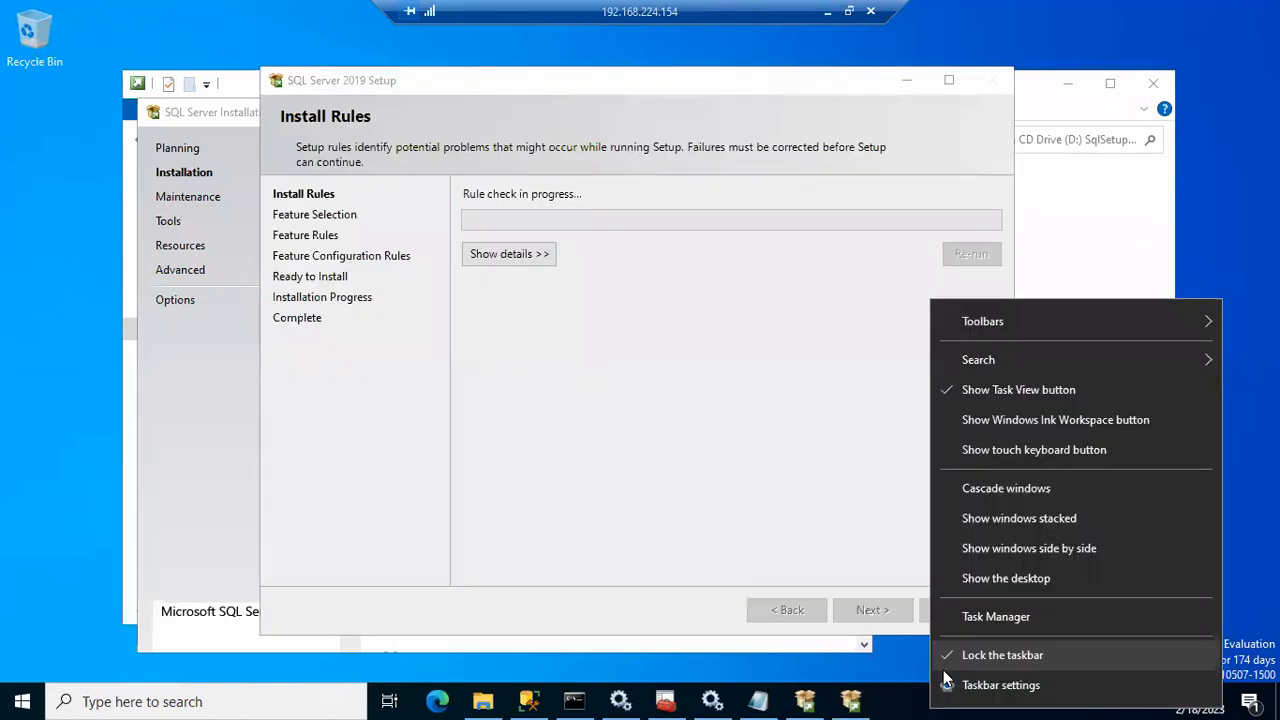
# Step: Start Task Manager on both the remote server and the host, then return to the server
pyautogui.click(993, 611)
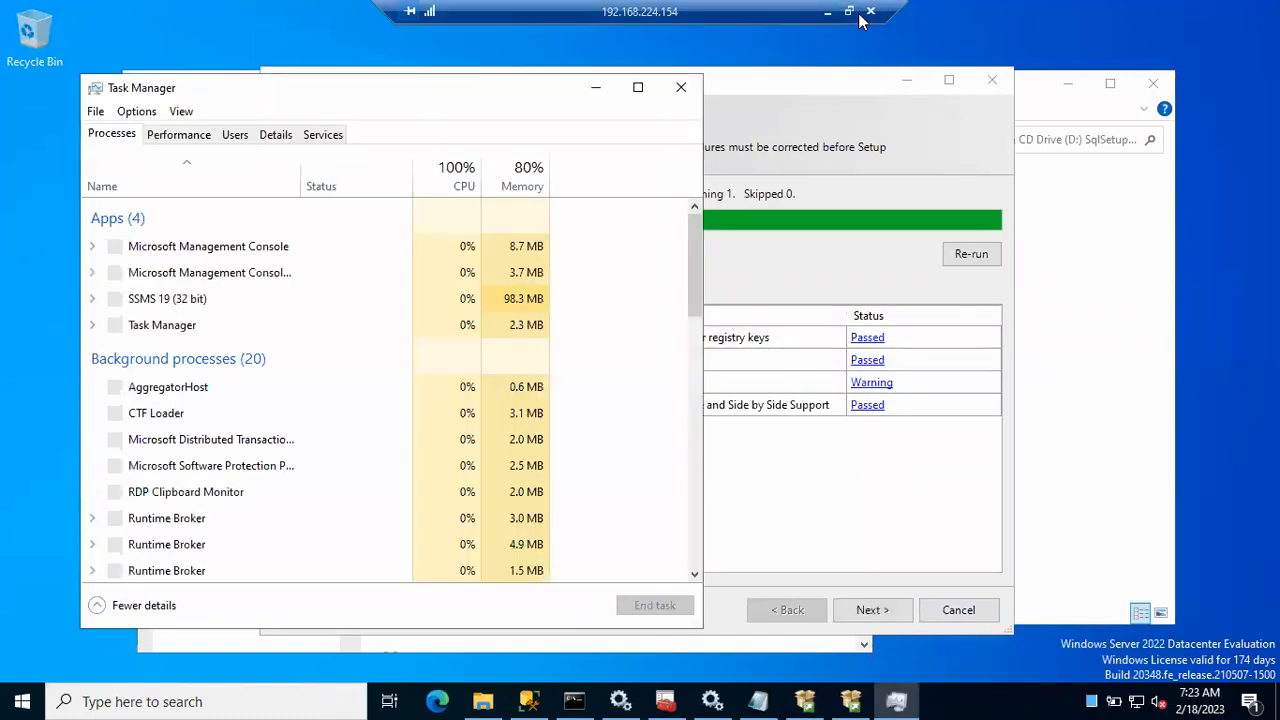
pyautogui.click(828, 12)
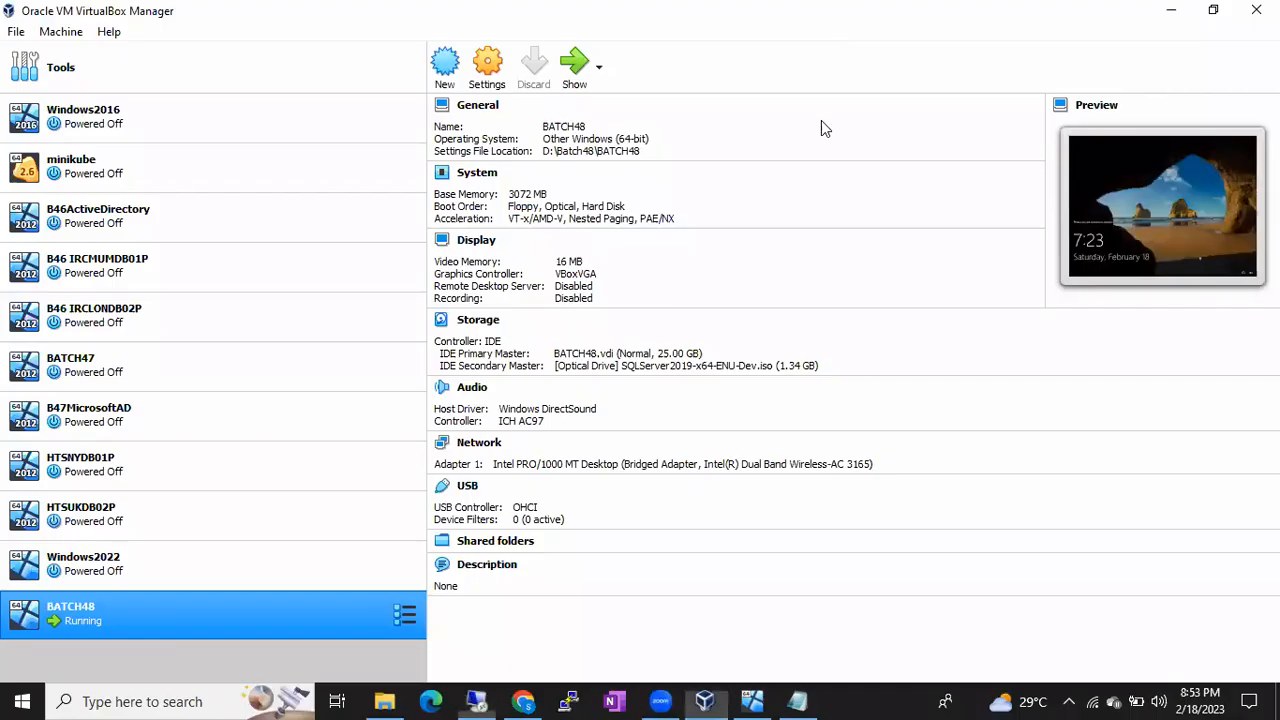
pyautogui.rightClick(866, 690)
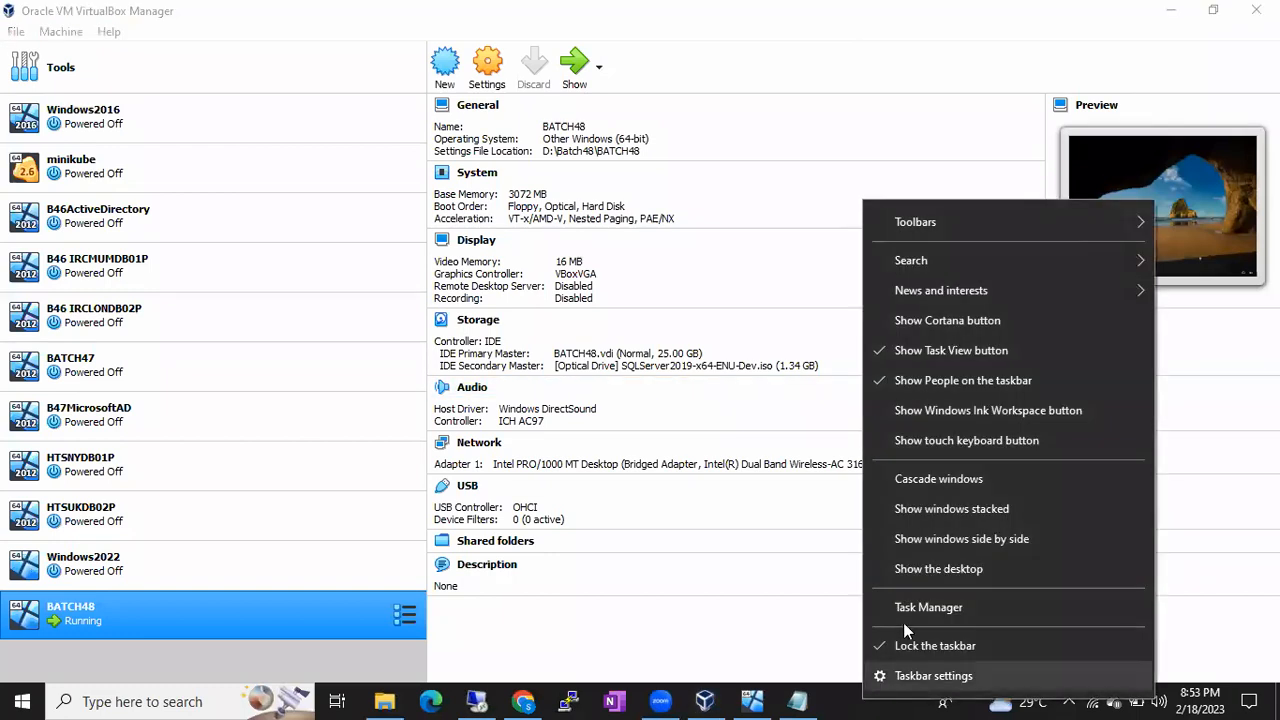
pyautogui.click(920, 608)
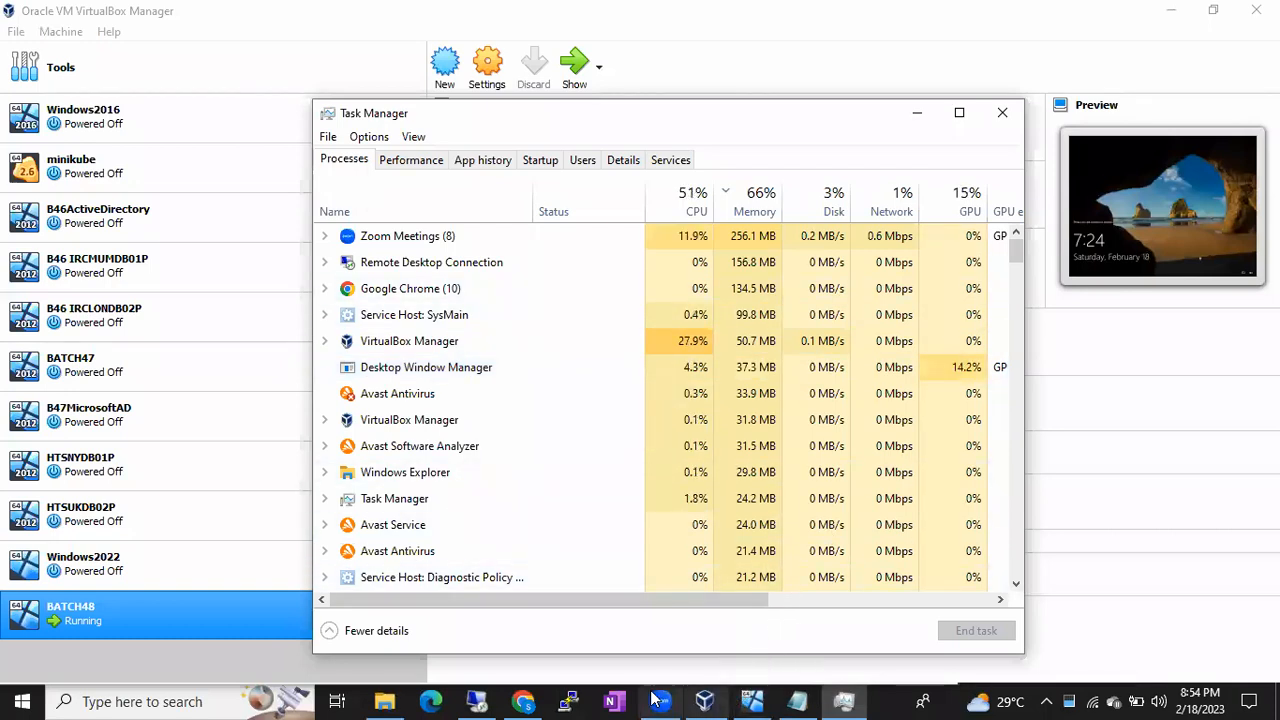
pyautogui.click(484, 704)
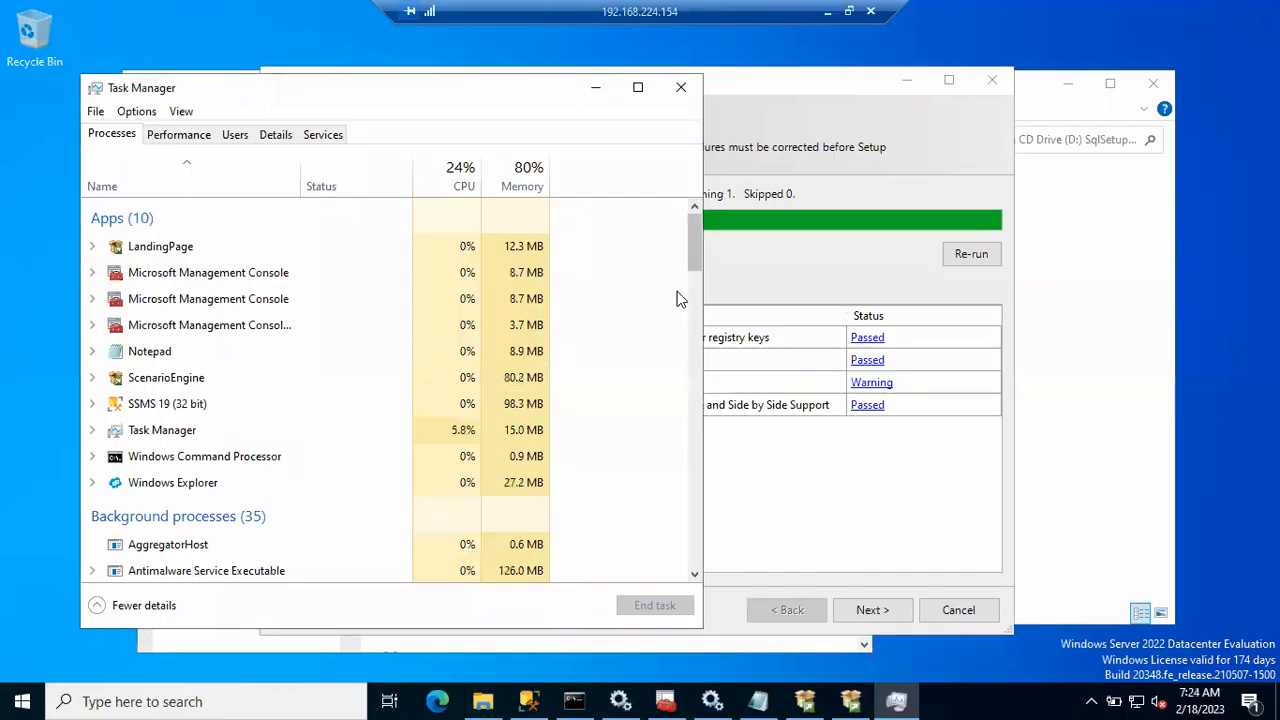
# Step: Minimize Task Manager, advance past Install Rules, and maximize the setup window
pyautogui.click(594, 88)
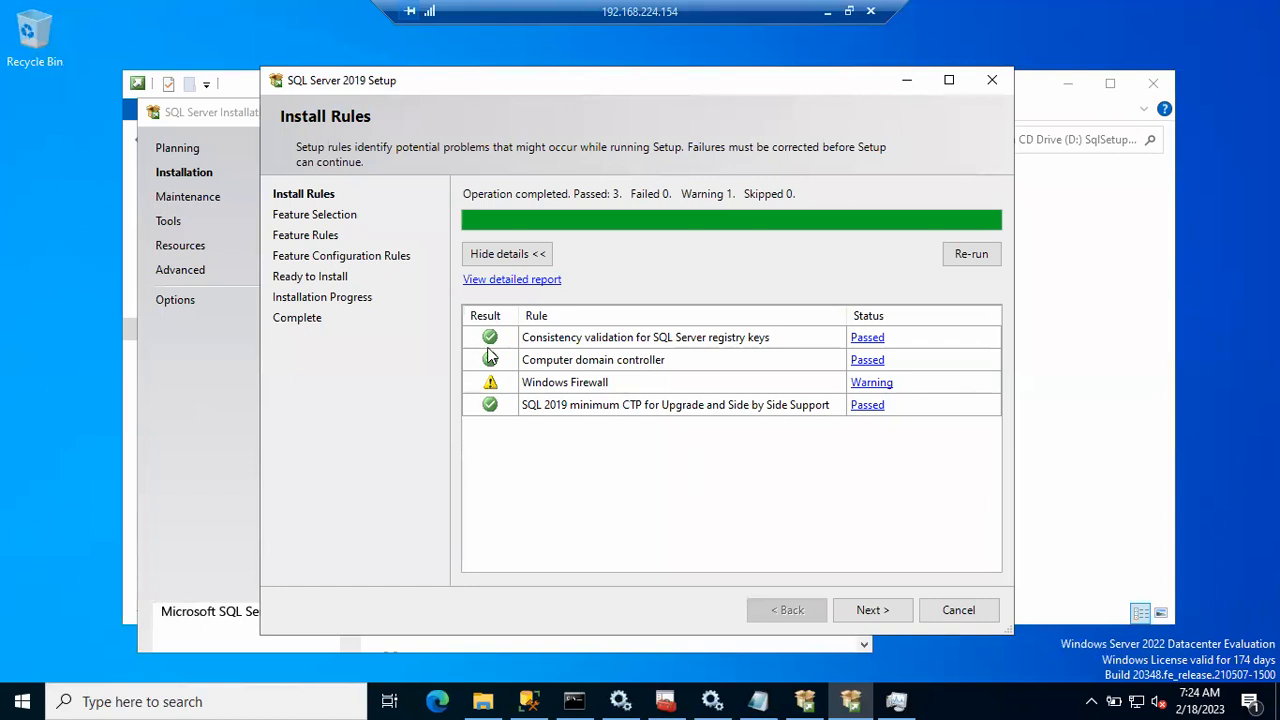
pyautogui.click(848, 608)
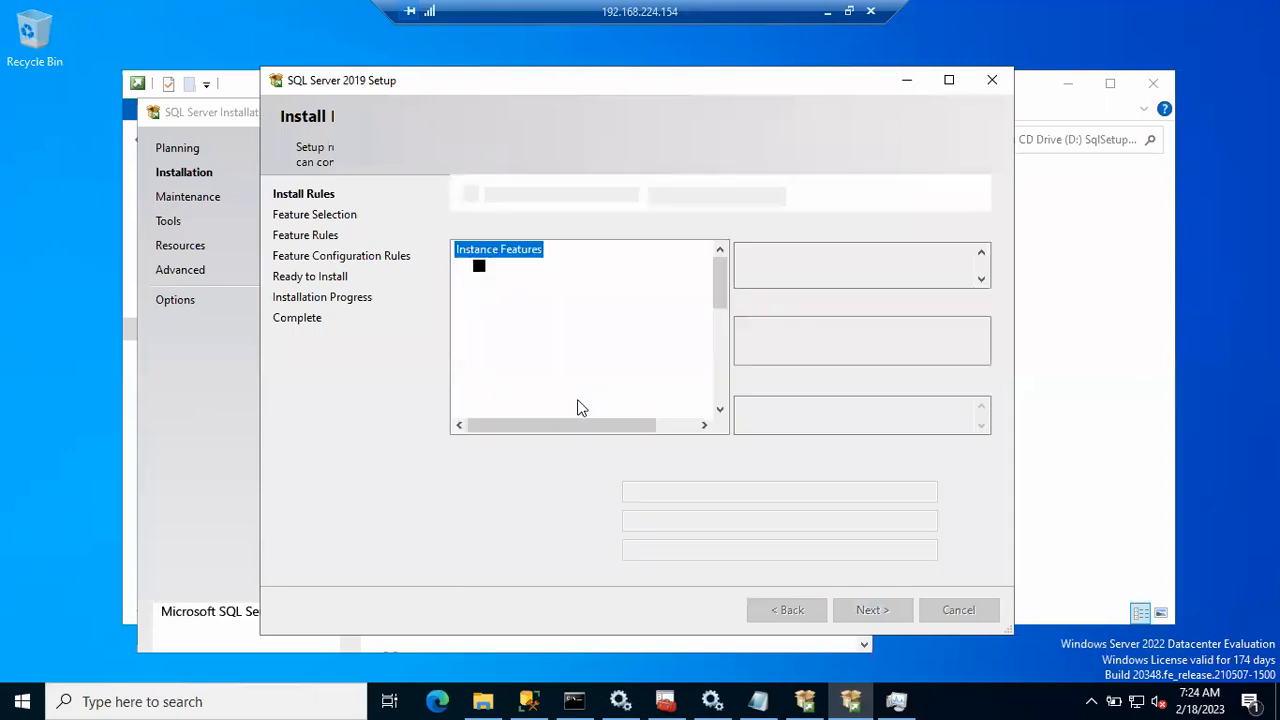
pyautogui.click(949, 80)
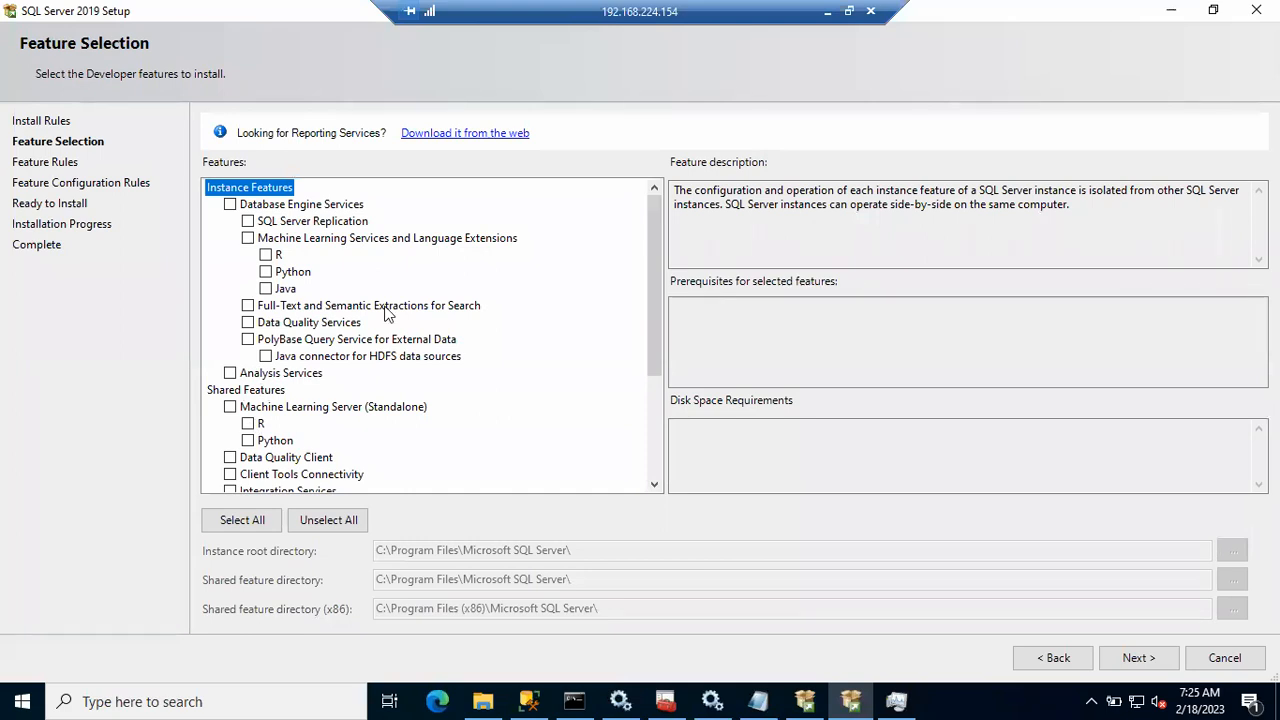
# Step: Check Database Engine Services, Replication, Full-Text Search, Client Tools Connectivity, Backwards Compatibility and SDK, then continue
pyautogui.click(231, 205)
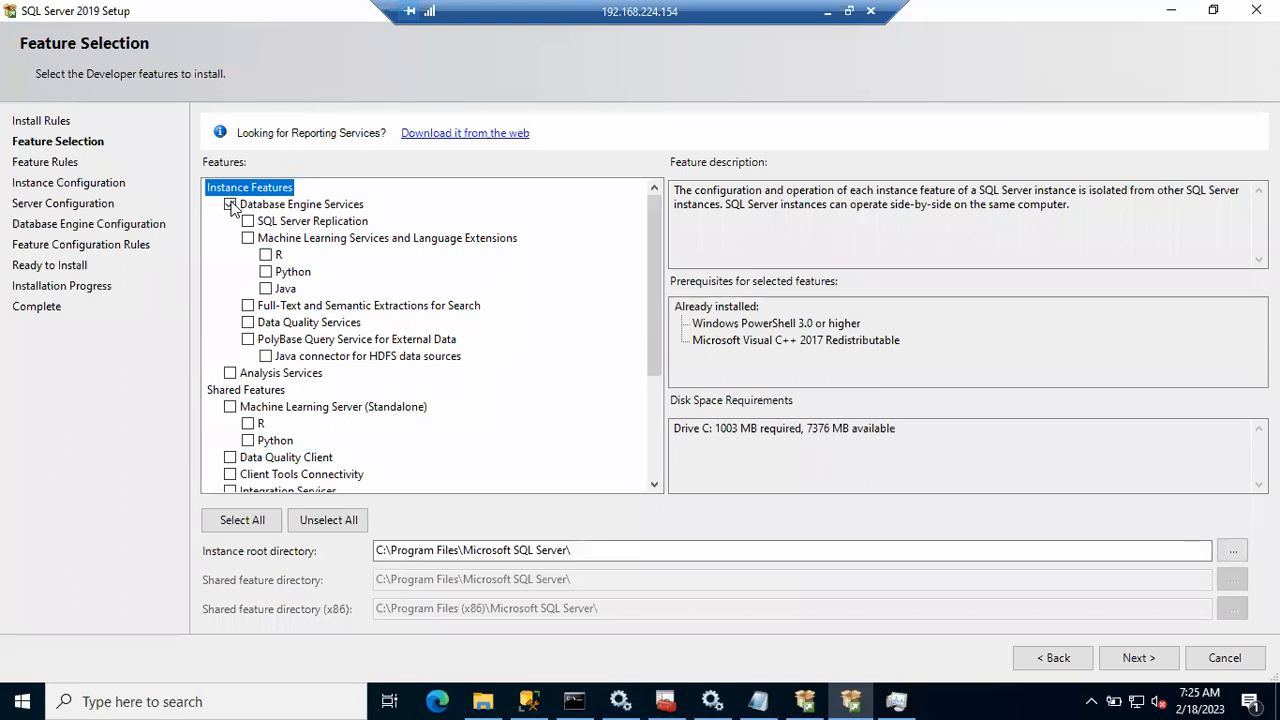
pyautogui.click(249, 222)
pyautogui.click(248, 306)
pyautogui.moveTo(656, 289); pyautogui.dragTo(656, 398)
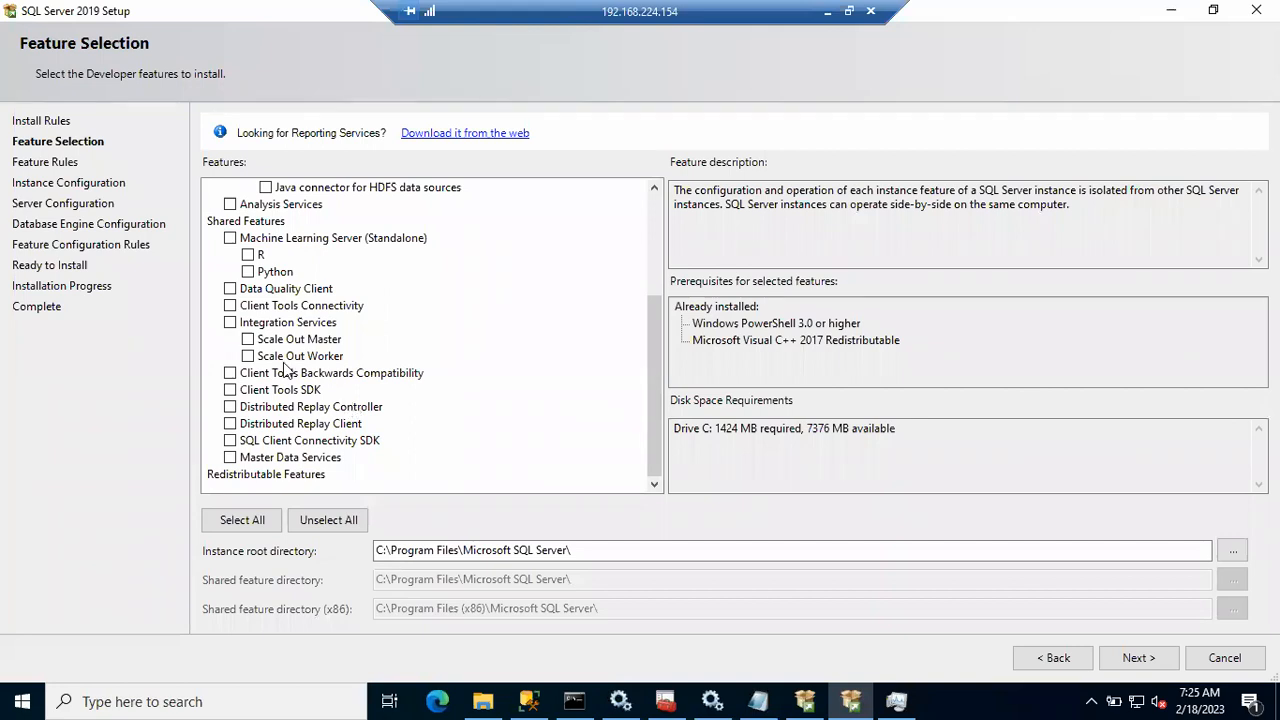
pyautogui.click(230, 306)
pyautogui.click(230, 374)
pyautogui.click(230, 390)
pyautogui.scroll(3, 275, 340)
pyautogui.scroll(-3, 275, 340)
pyautogui.click(1136, 658)
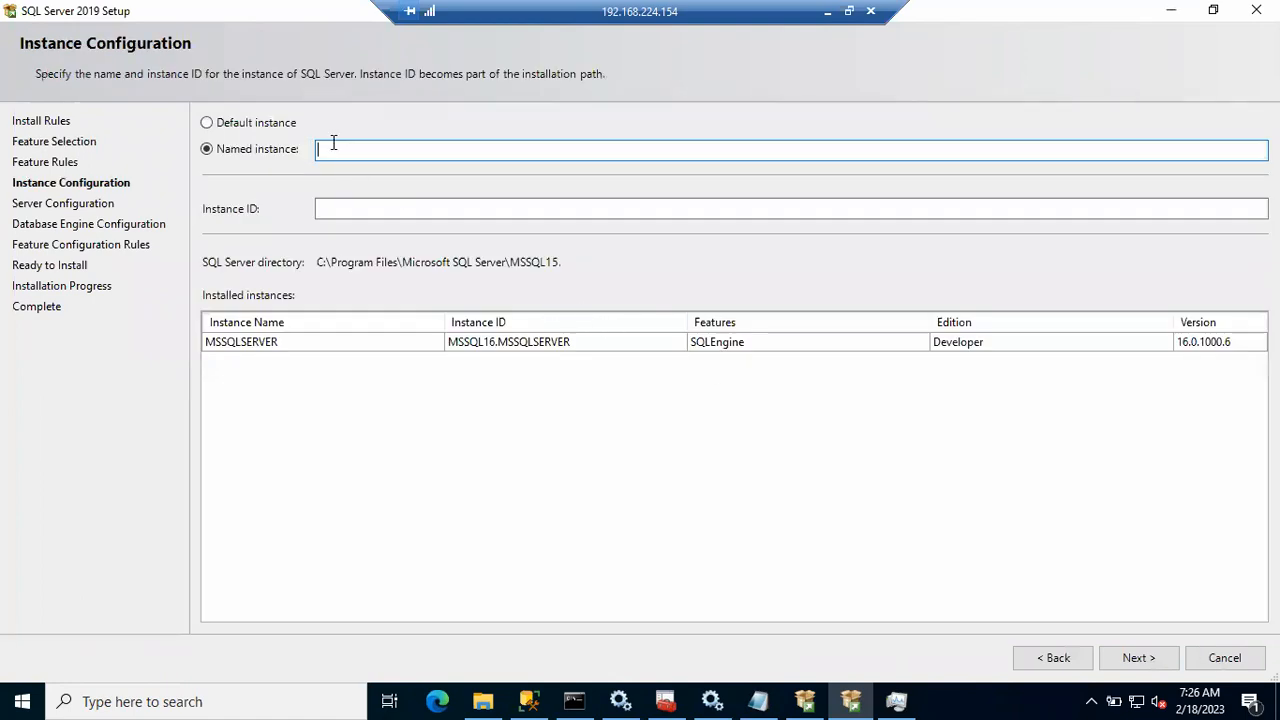
# Step: Select Default instance and continue, which triggers the MSSQLSERVER already-in-use error
pyautogui.click(208, 122)
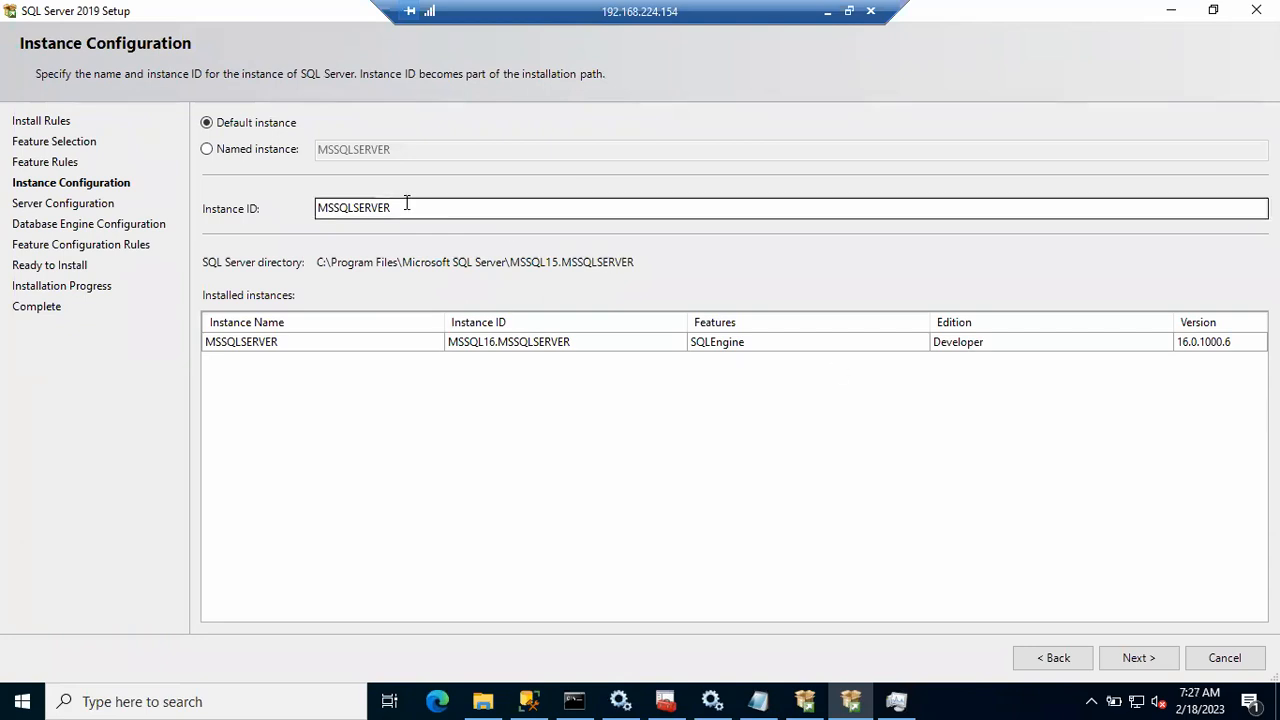
pyautogui.click(1136, 657)
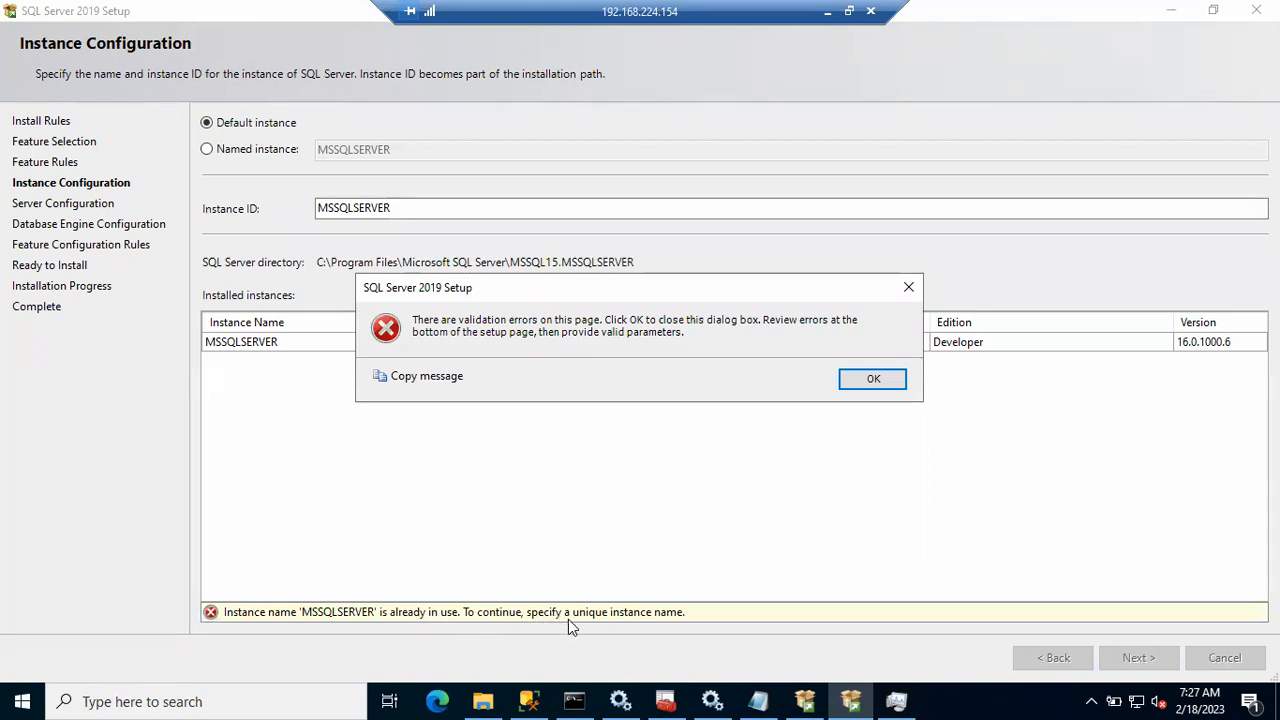
# Step: Dismiss the error and define named instance B48Sql2019 with instance ID B48SQL2019, then continue
pyautogui.click(870, 382)
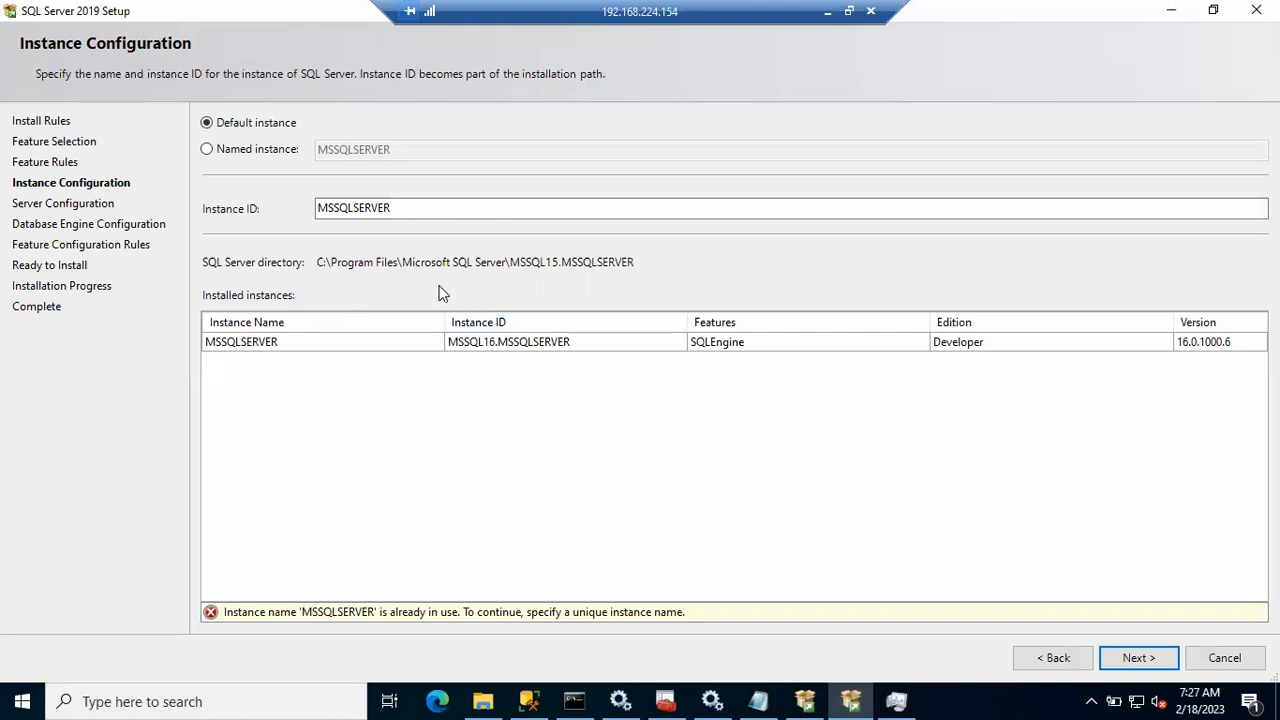
pyautogui.click(412, 217)
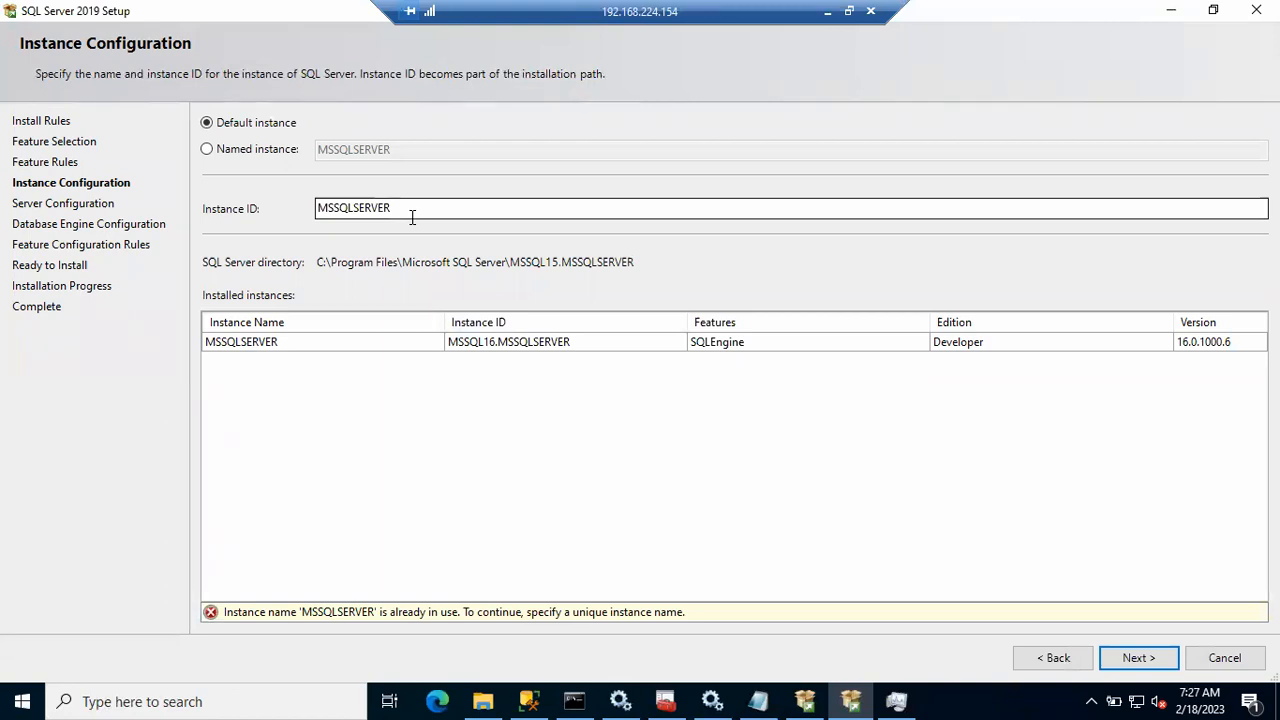
pyautogui.click(208, 150)
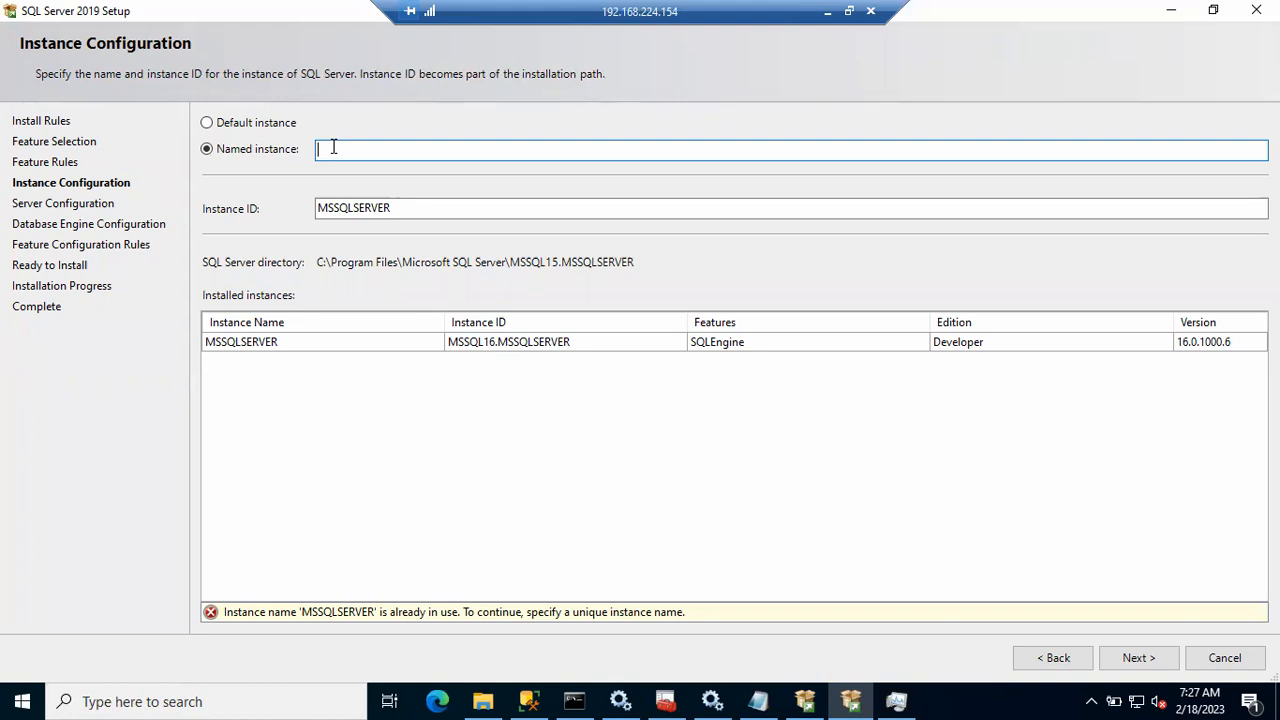
pyautogui.write('B48Sql20')
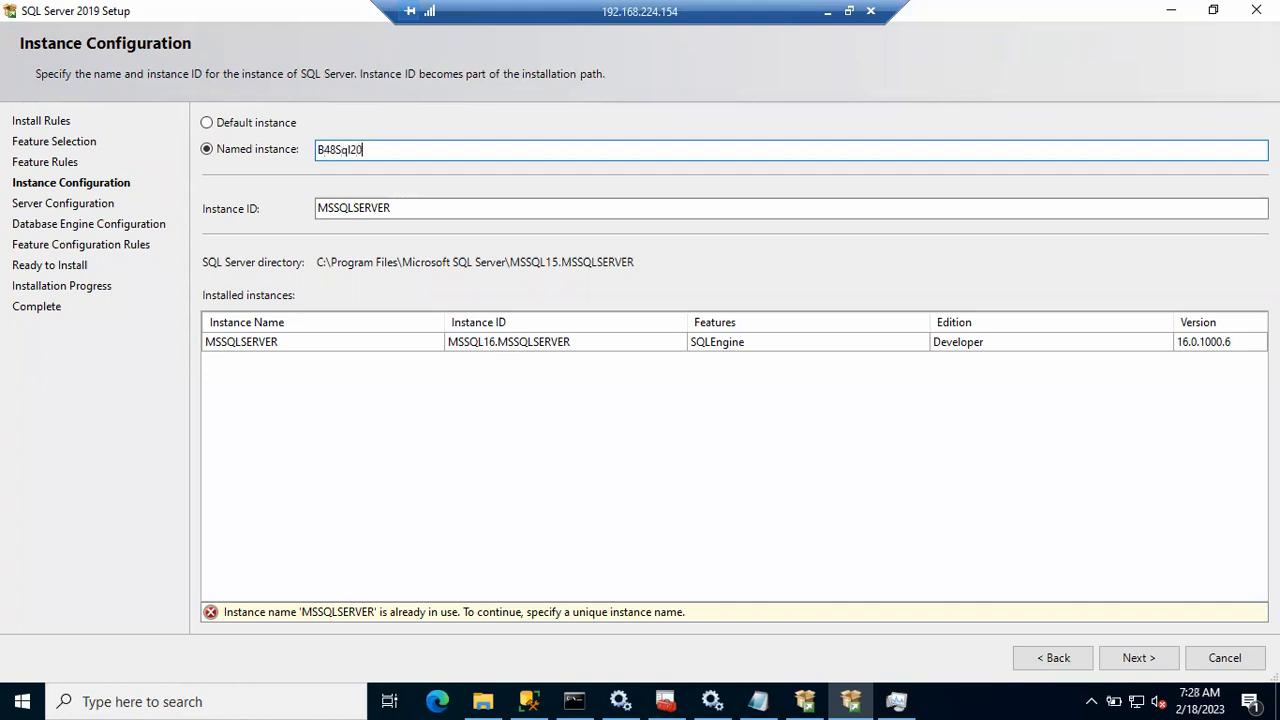
pyautogui.write('19')
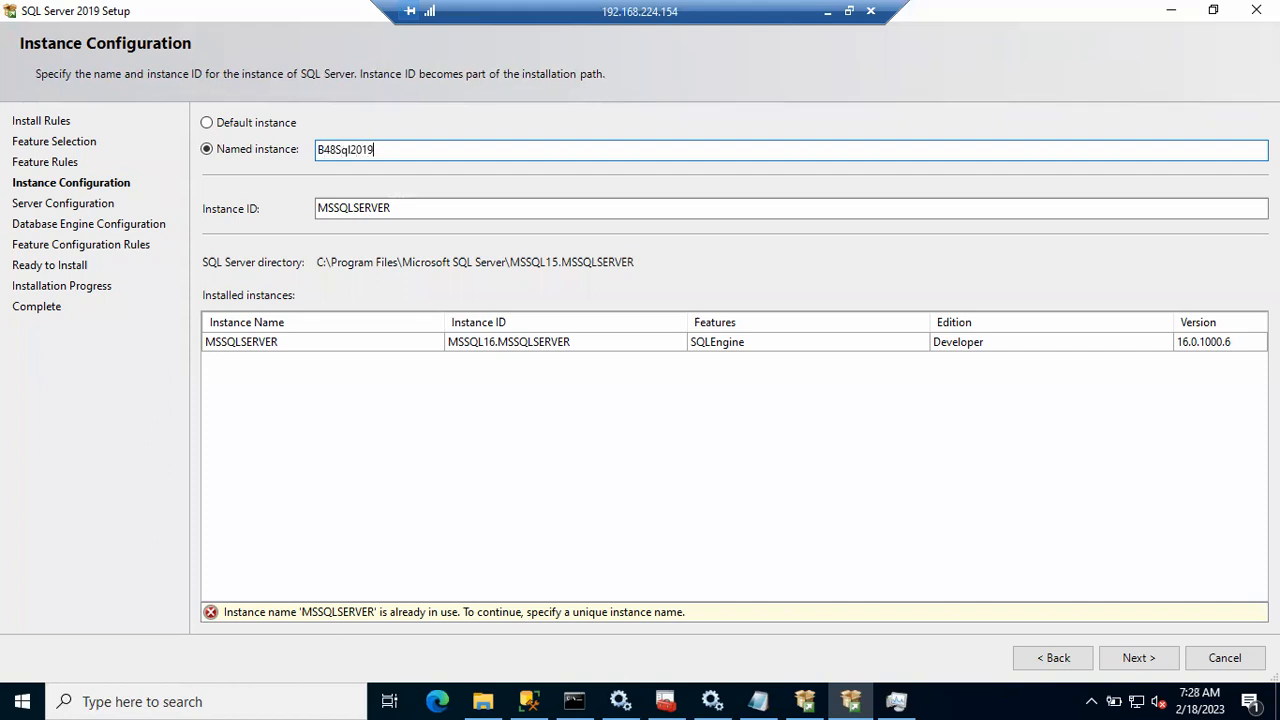
pyautogui.click(427, 210)
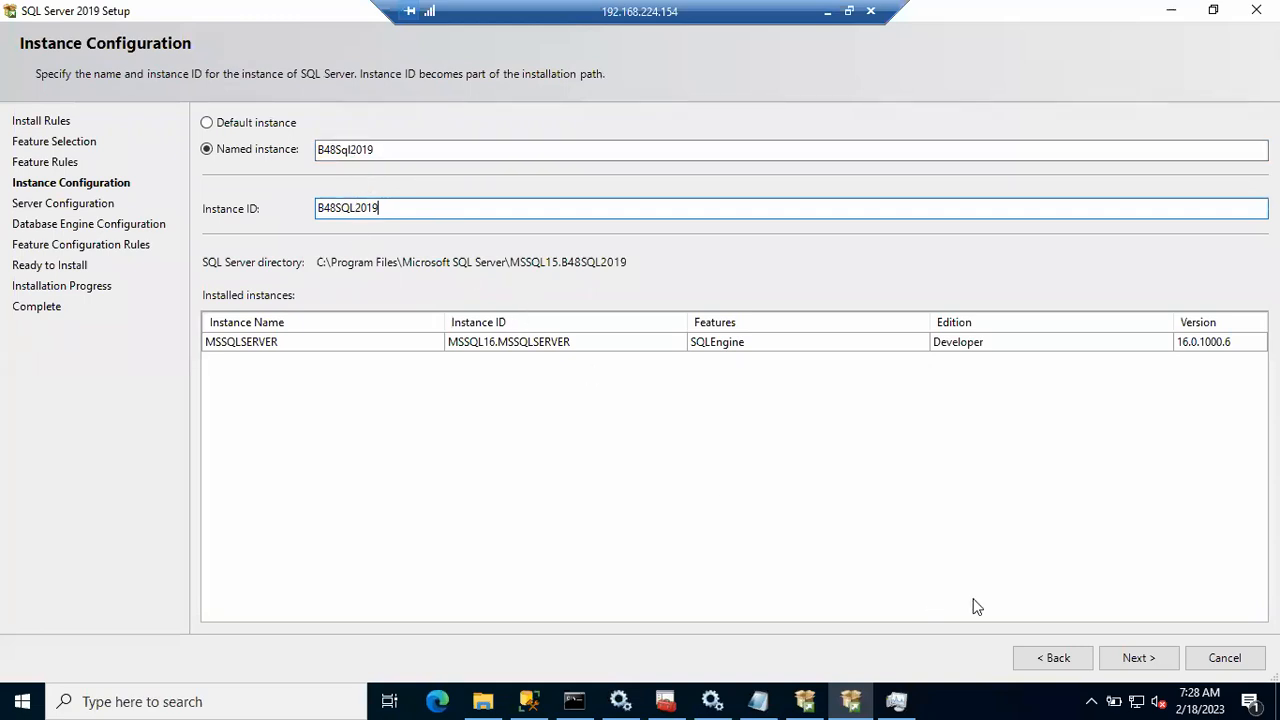
pyautogui.click(1138, 657)
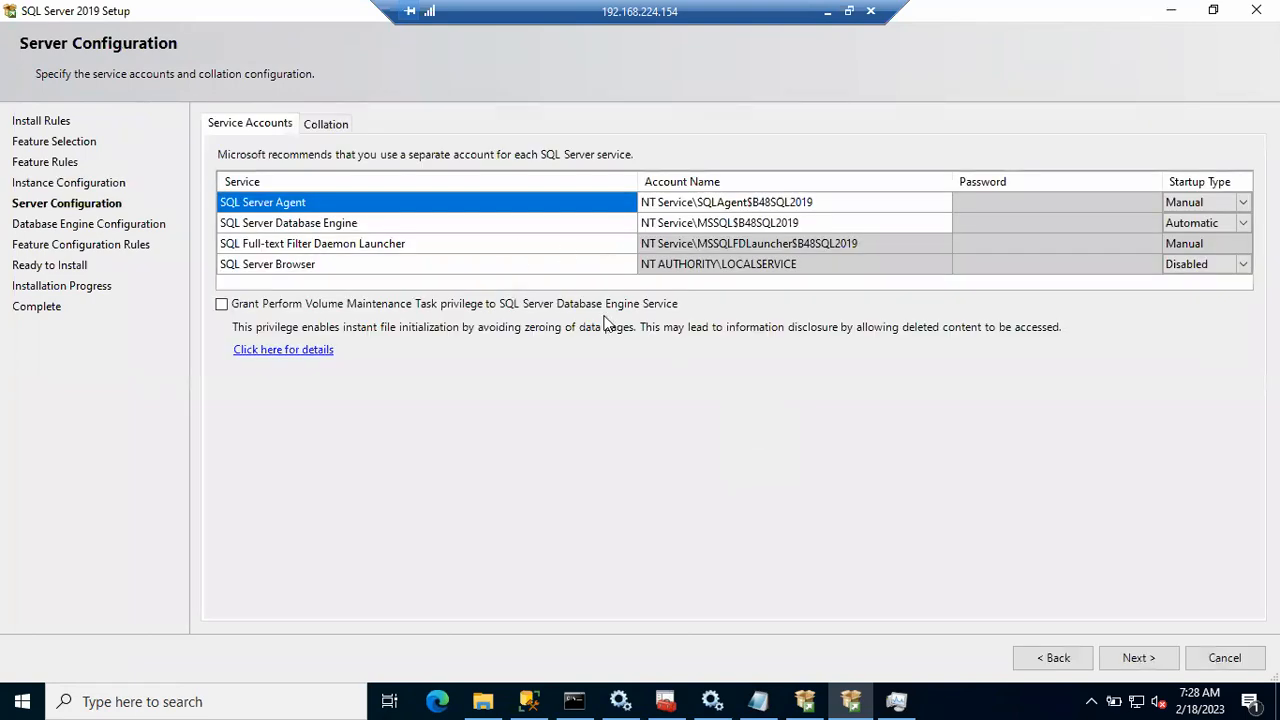
# Step: Inspect the SQL Server Agent service account, then bring File Explorer to the front
pyautogui.click(700, 202)
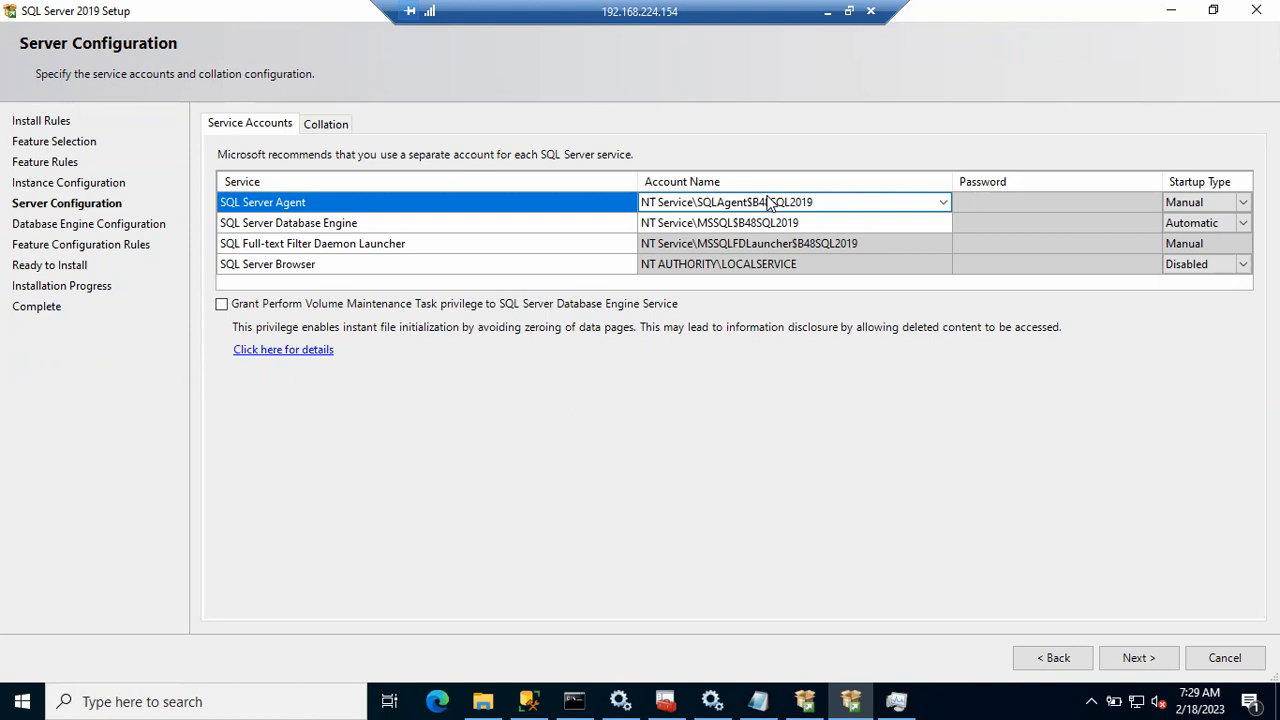
pyautogui.click(483, 701)
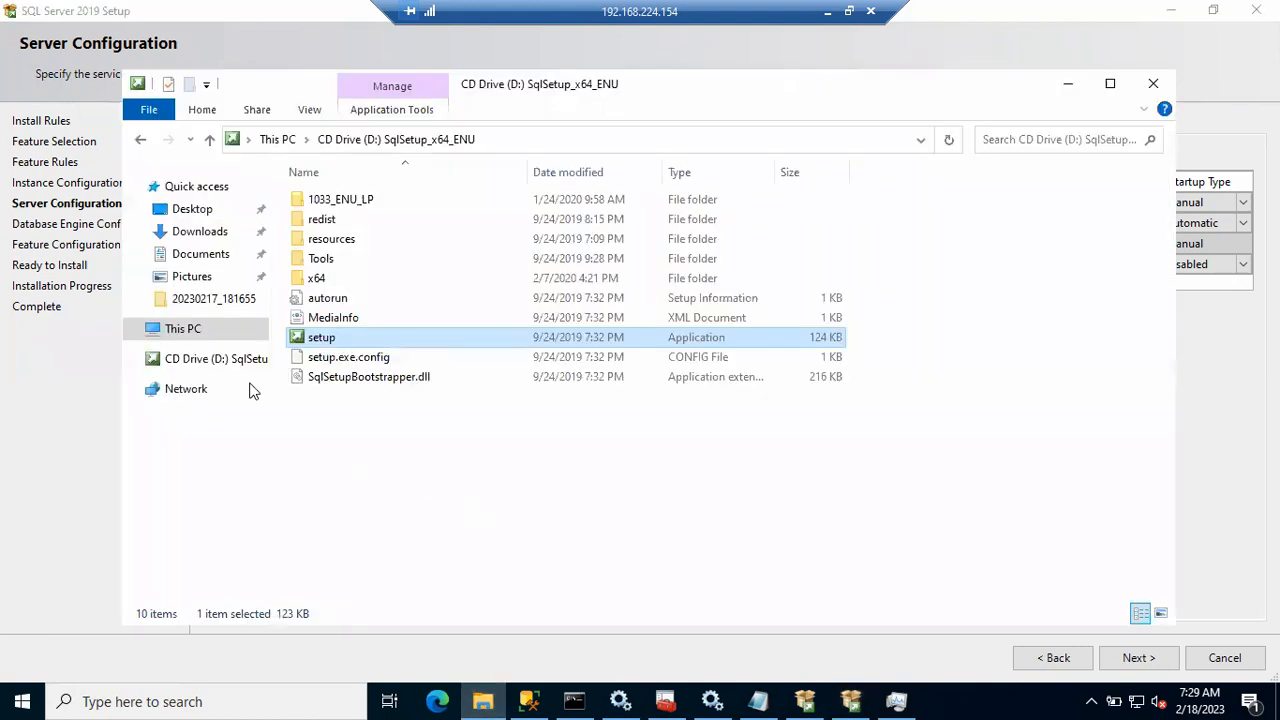
# Step: Open Local Disk (C:) from This PC to view its folders, then switch to Services
pyautogui.click(183, 330)
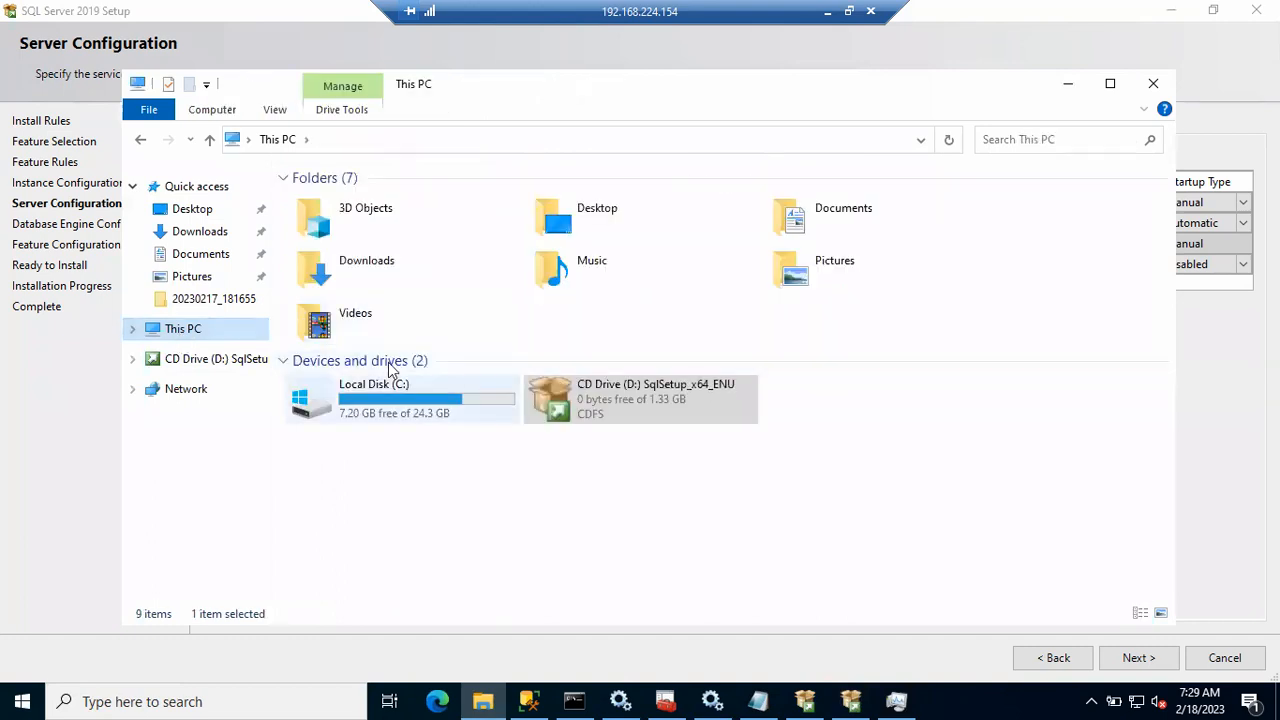
pyautogui.click(405, 396)
pyautogui.doubleClick(405, 396)
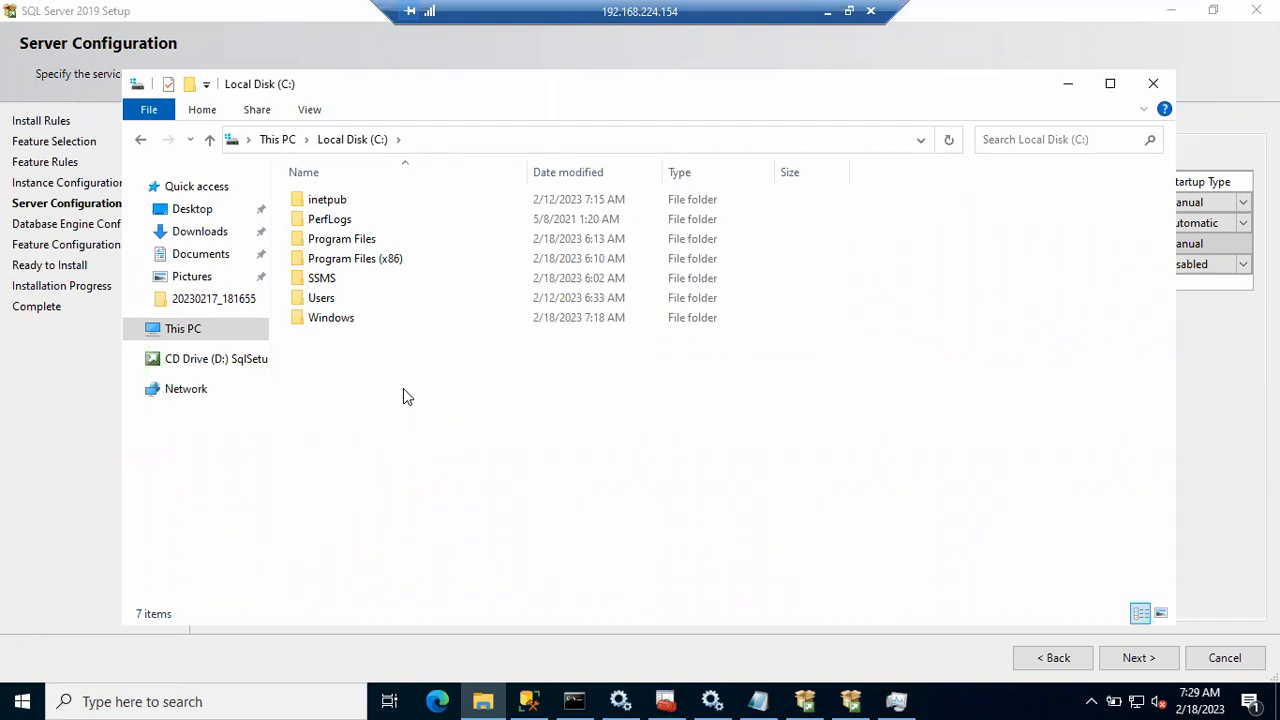
pyautogui.click(711, 701)
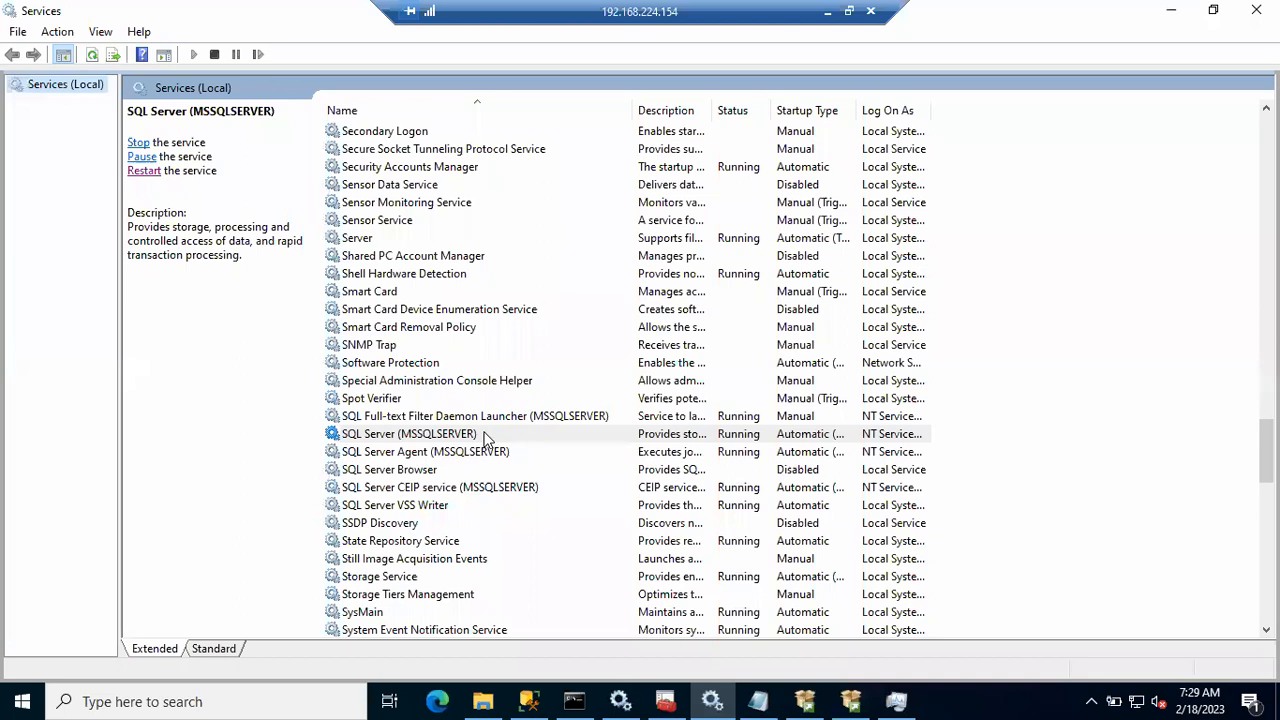
# Step: Select SQL Server (MSSQLSERVER) and widen Log On As to reveal NT Service\MSSQLSERVER
pyautogui.click(485, 437)
pyautogui.moveTo(928, 110); pyautogui.dragTo(1015, 110)
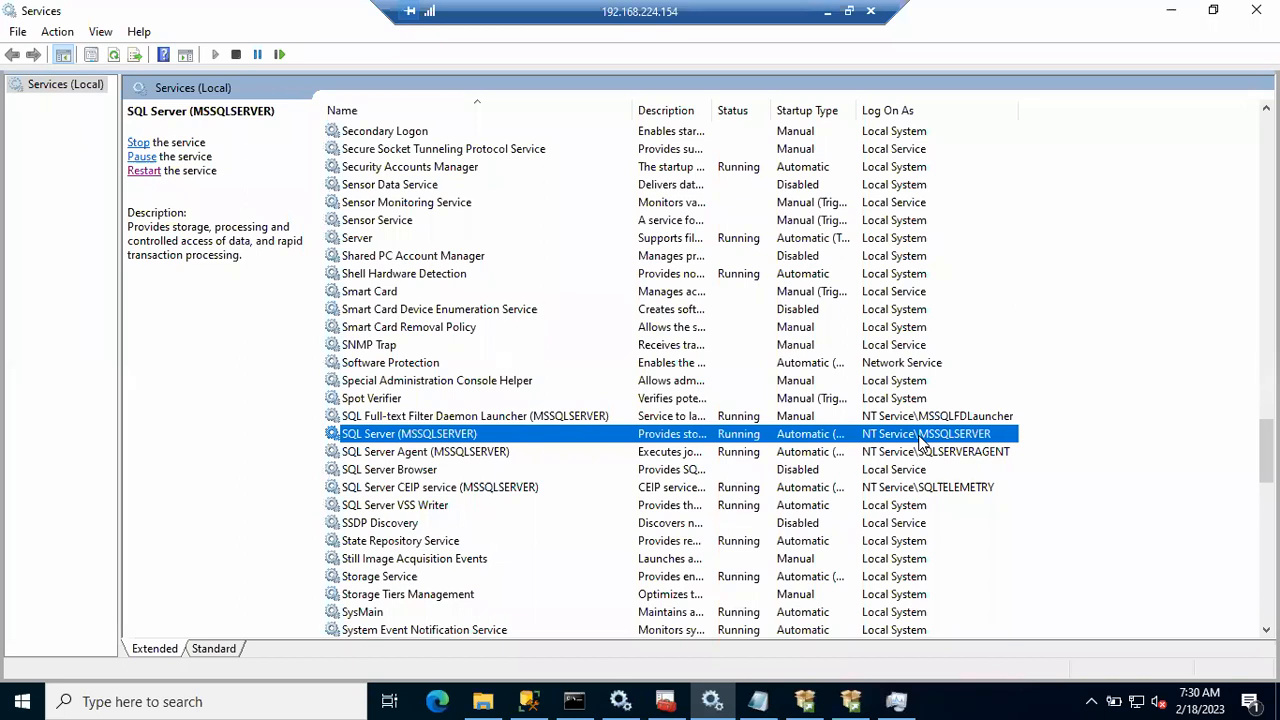
# Step: Minimize Services and File Explorer, then enter lusrmgr.msc in the Run box
pyautogui.click(1172, 18)
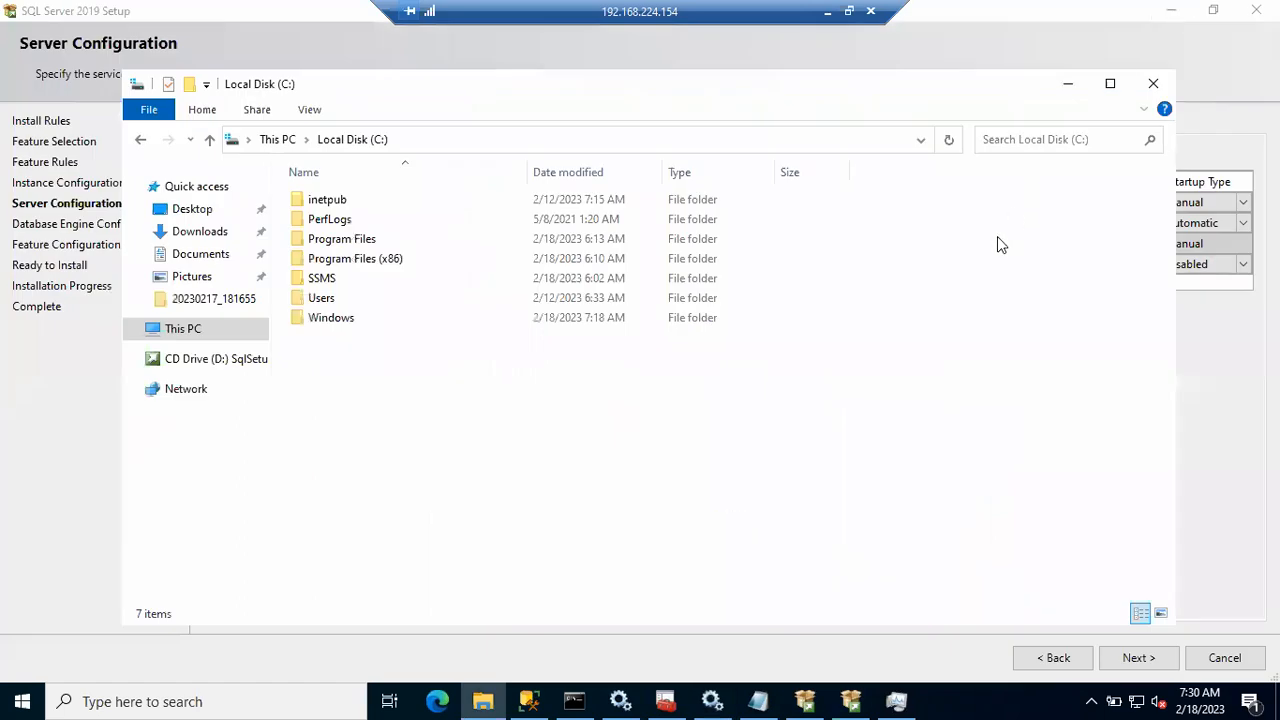
pyautogui.click(1070, 92)
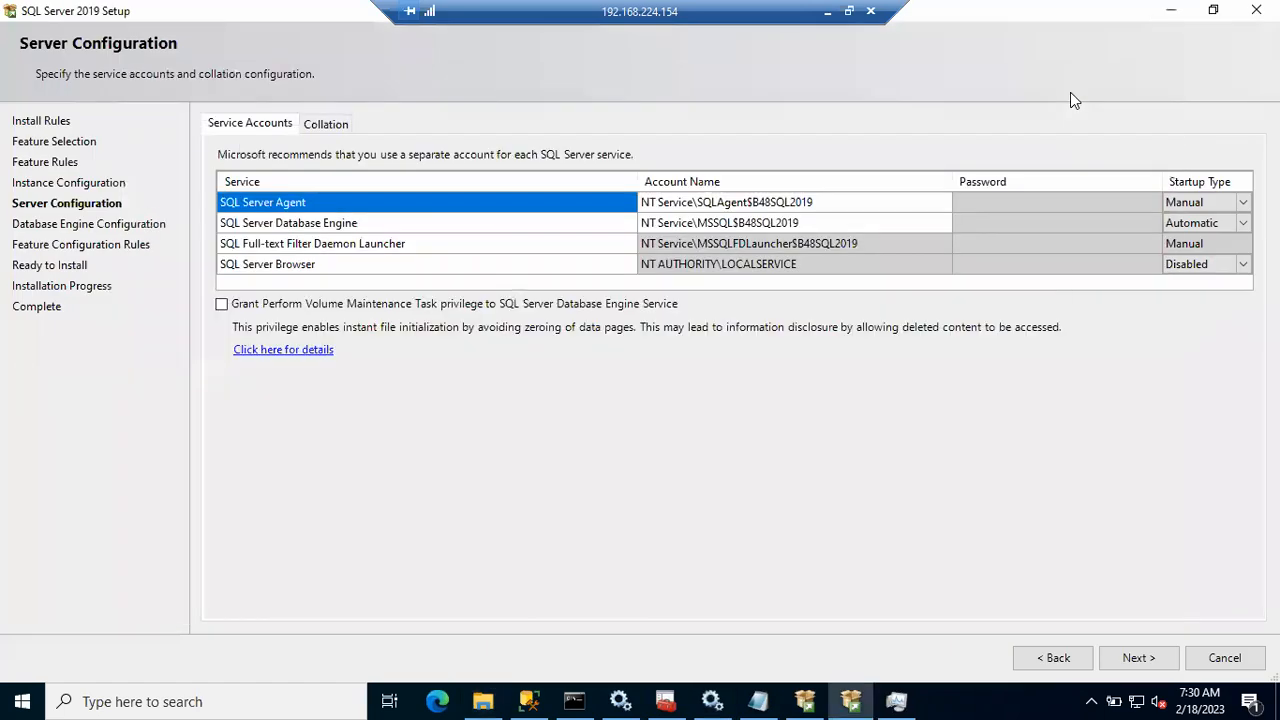
pyautogui.press('super+r')
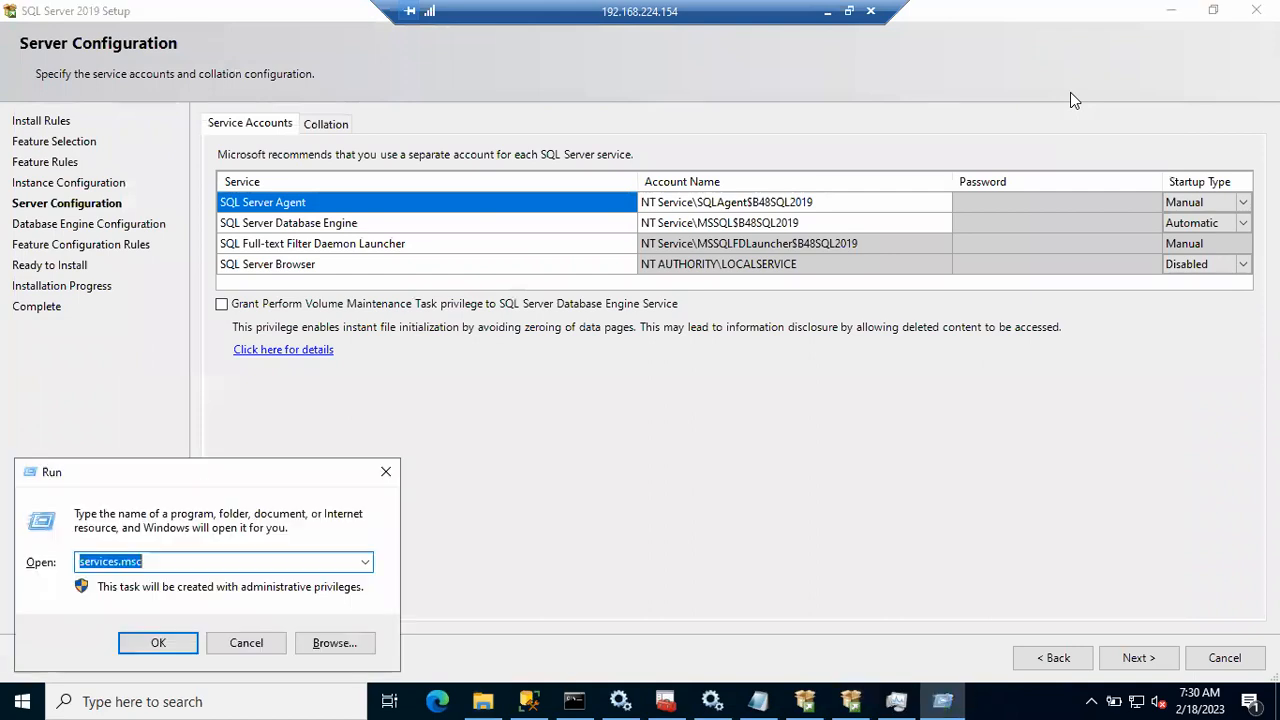
pyautogui.write('lusr')
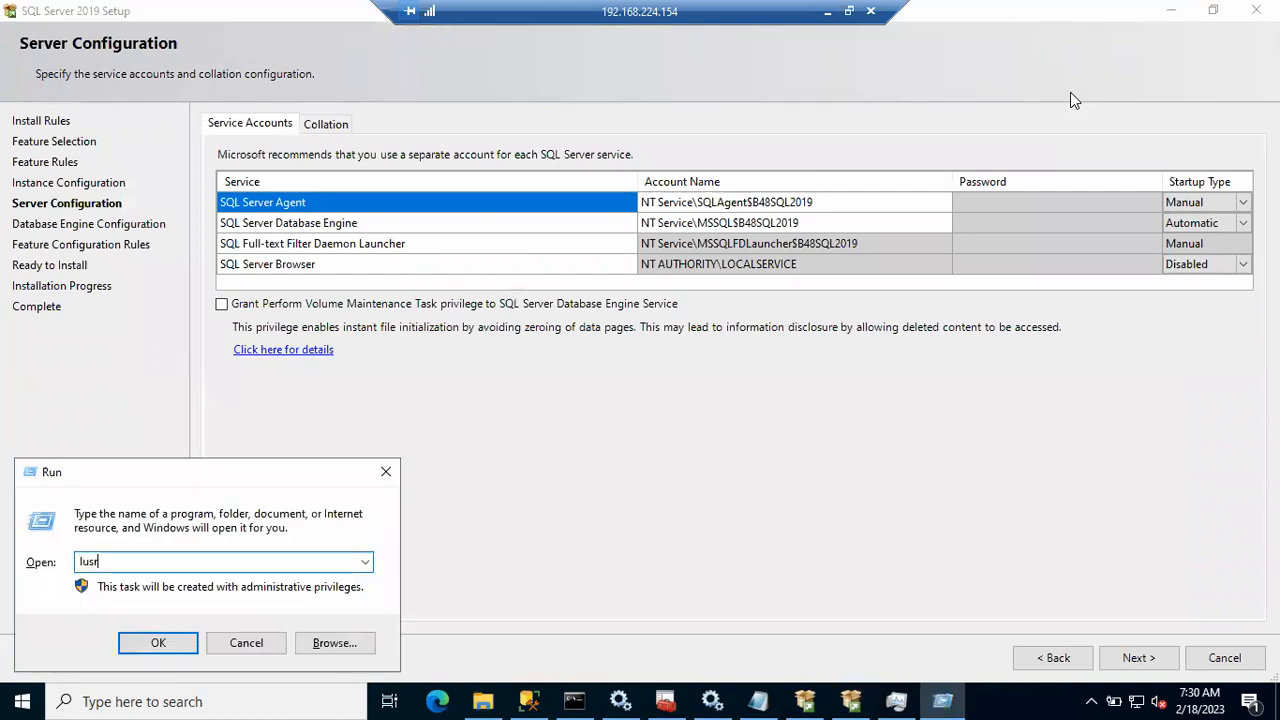
pyautogui.write('mgr.msc')
# Step: Launch lusrmgr.msc, open the Users folder and bring up its context menu
pyautogui.moveTo(91, 557); pyautogui.dragTo(119, 561)
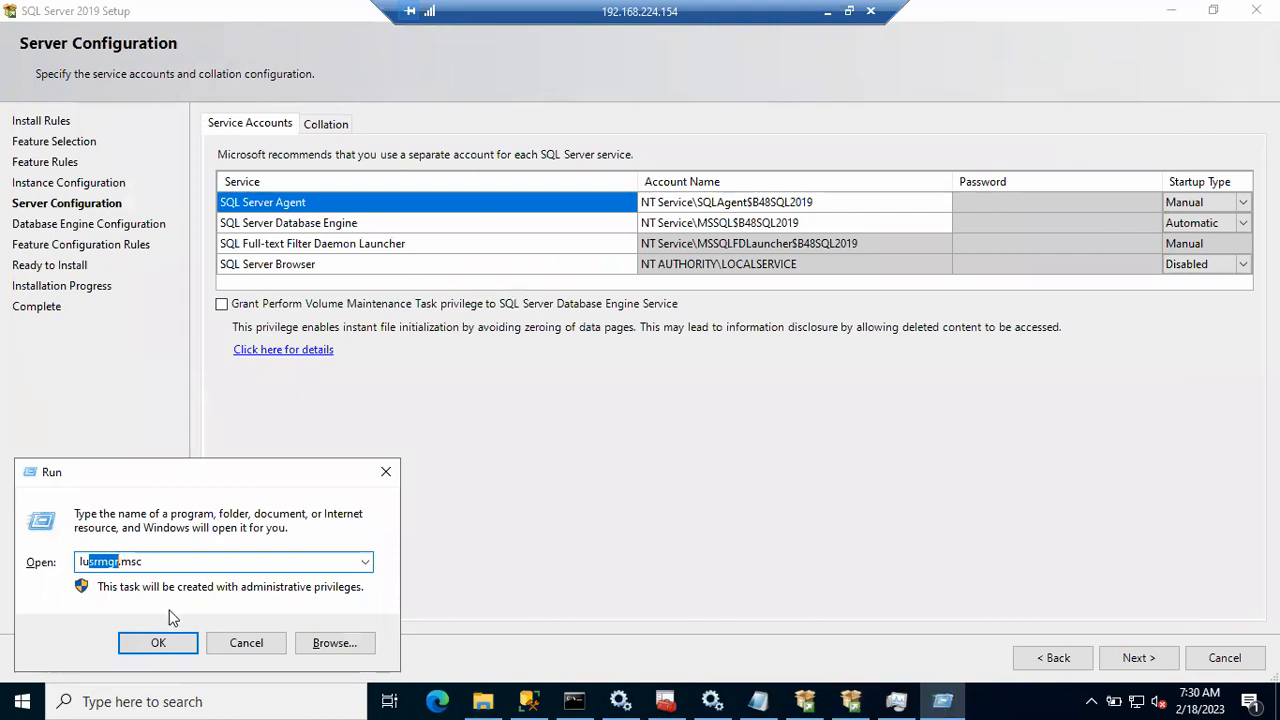
pyautogui.click(158, 644)
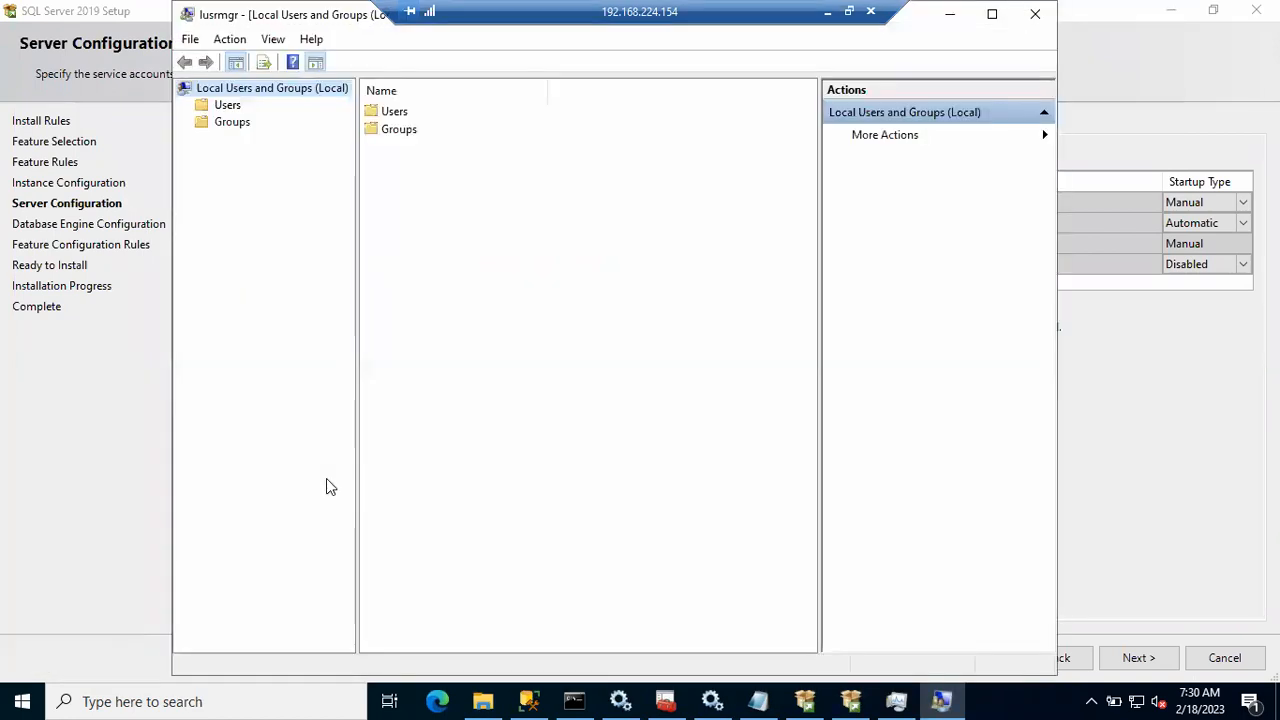
pyautogui.doubleClick(395, 113)
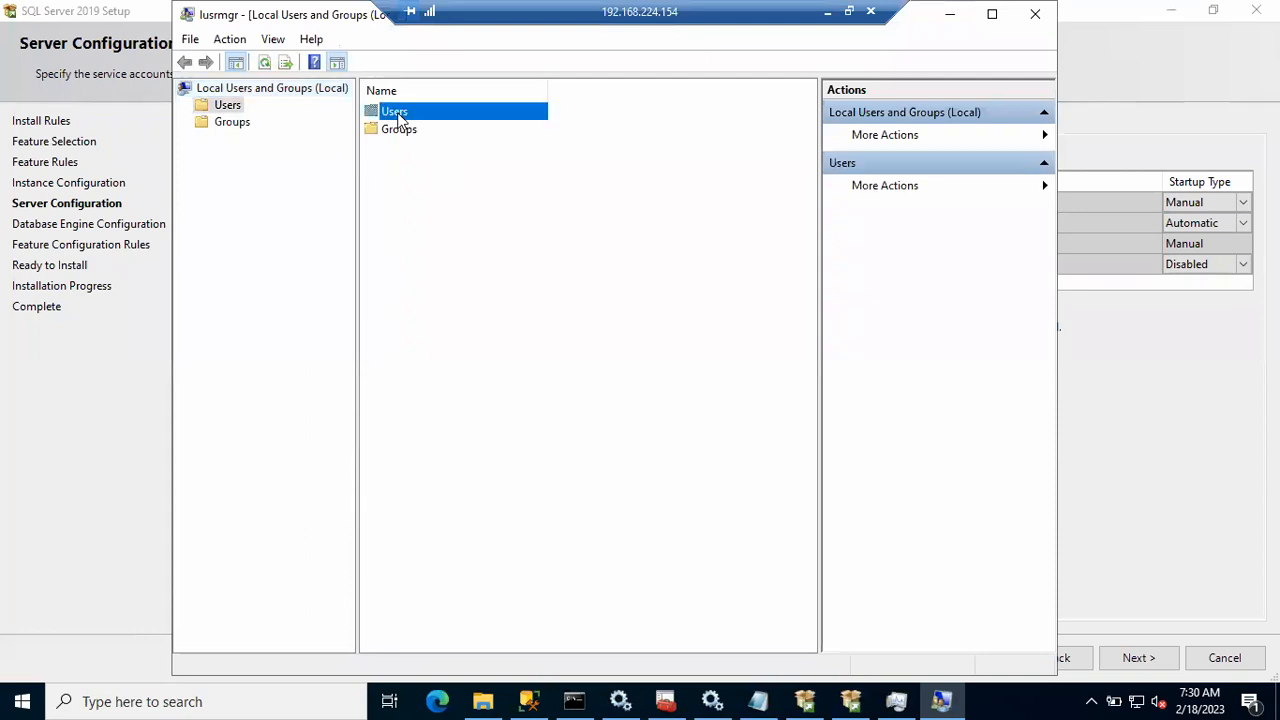
pyautogui.rightClick(433, 284)
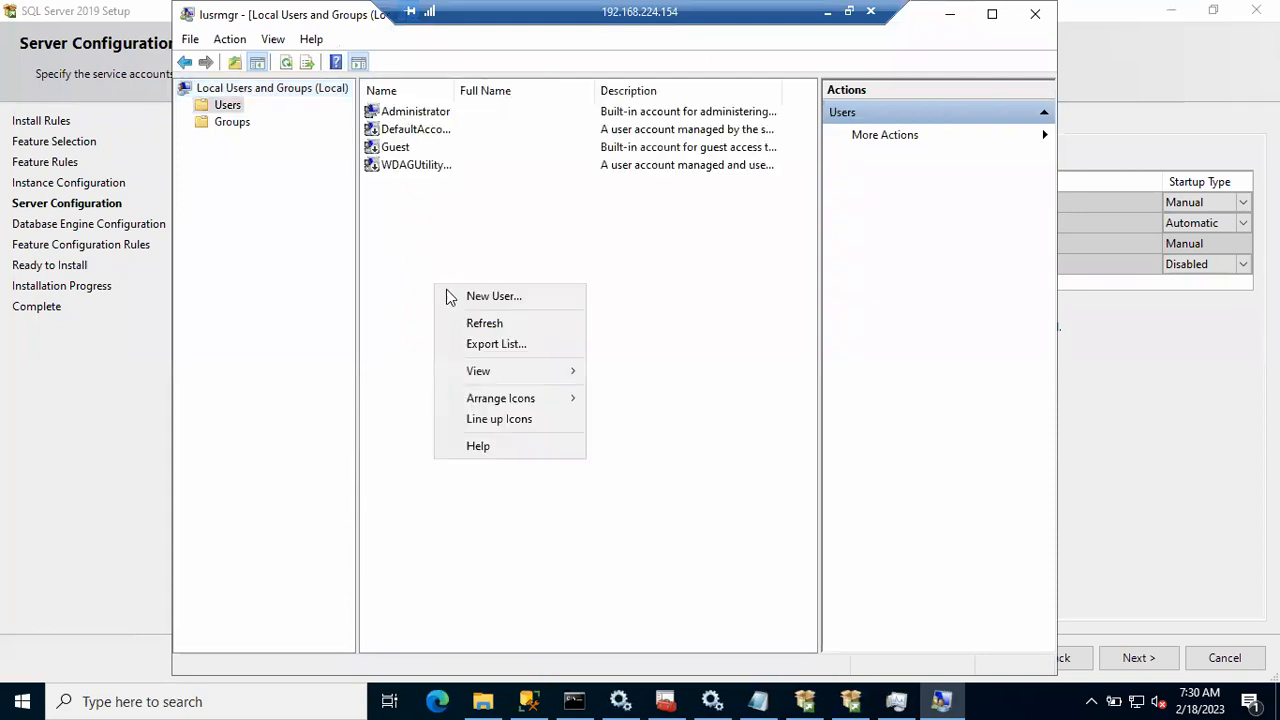
# Step: Start a New User named Sql_SVC_PRD_ACT and enter its password twice
pyautogui.click(457, 296)
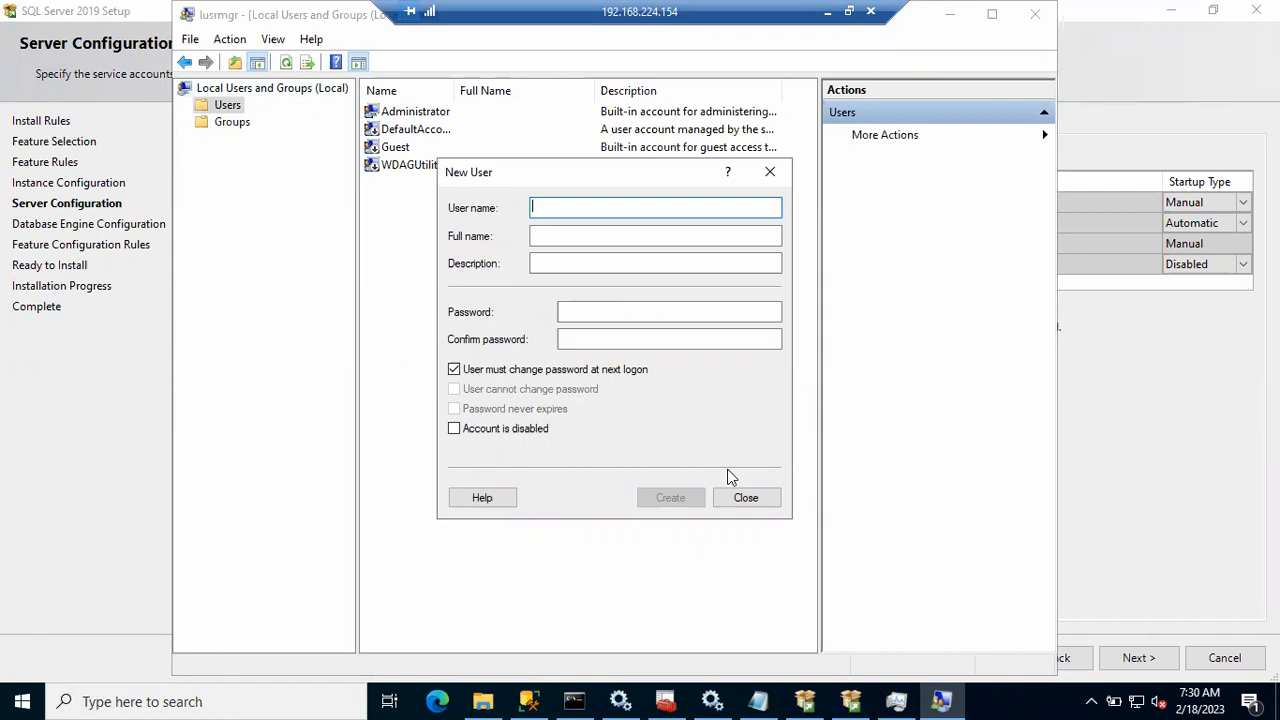
pyautogui.press('super+r')
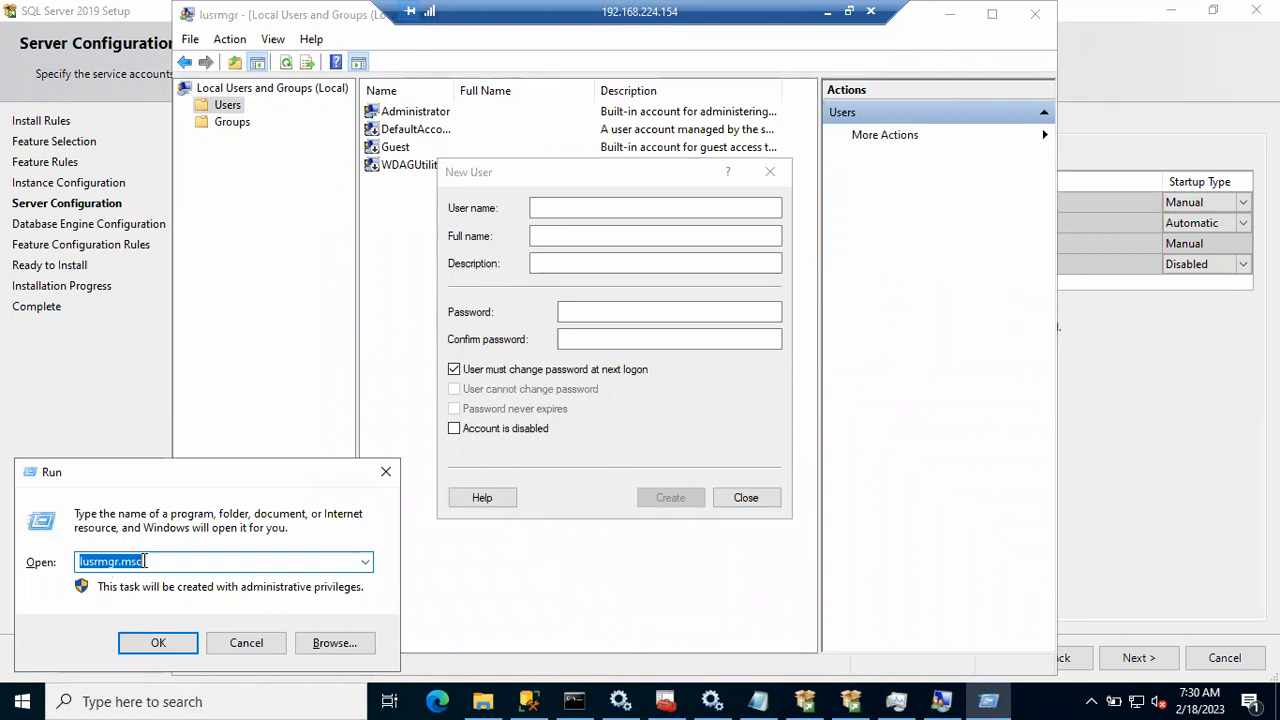
pyautogui.click(232, 643)
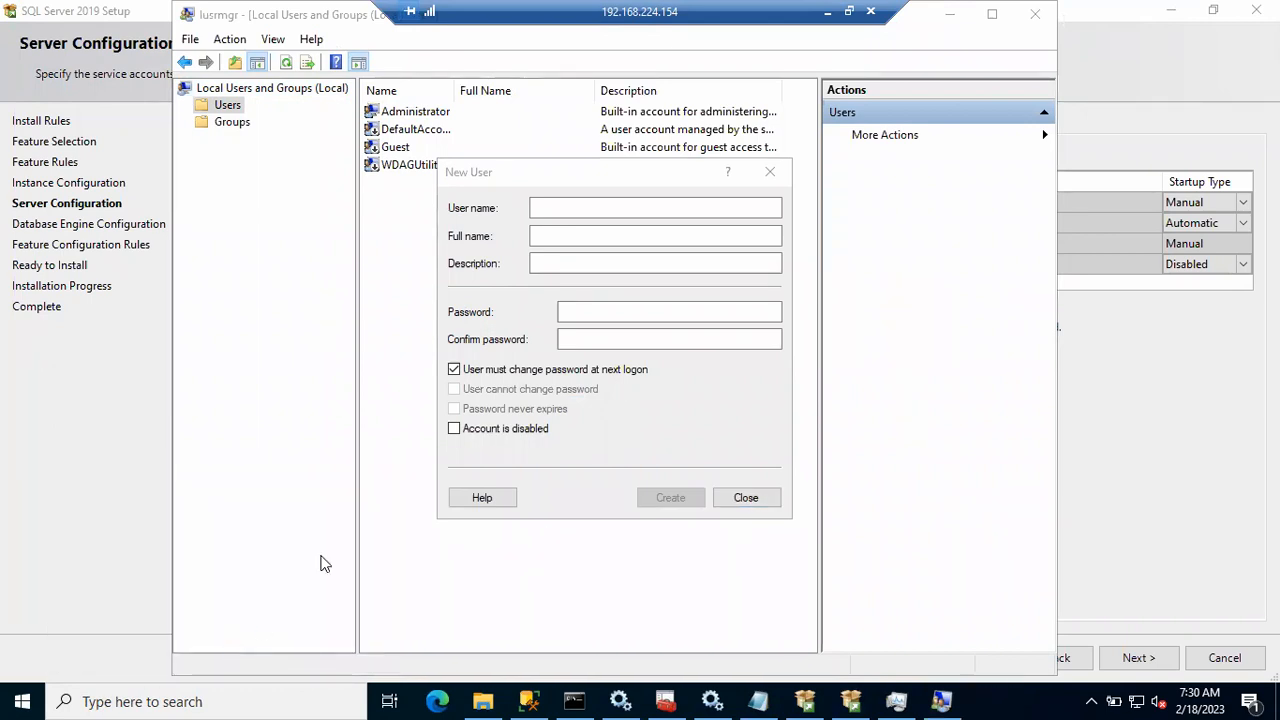
pyautogui.click(552, 209)
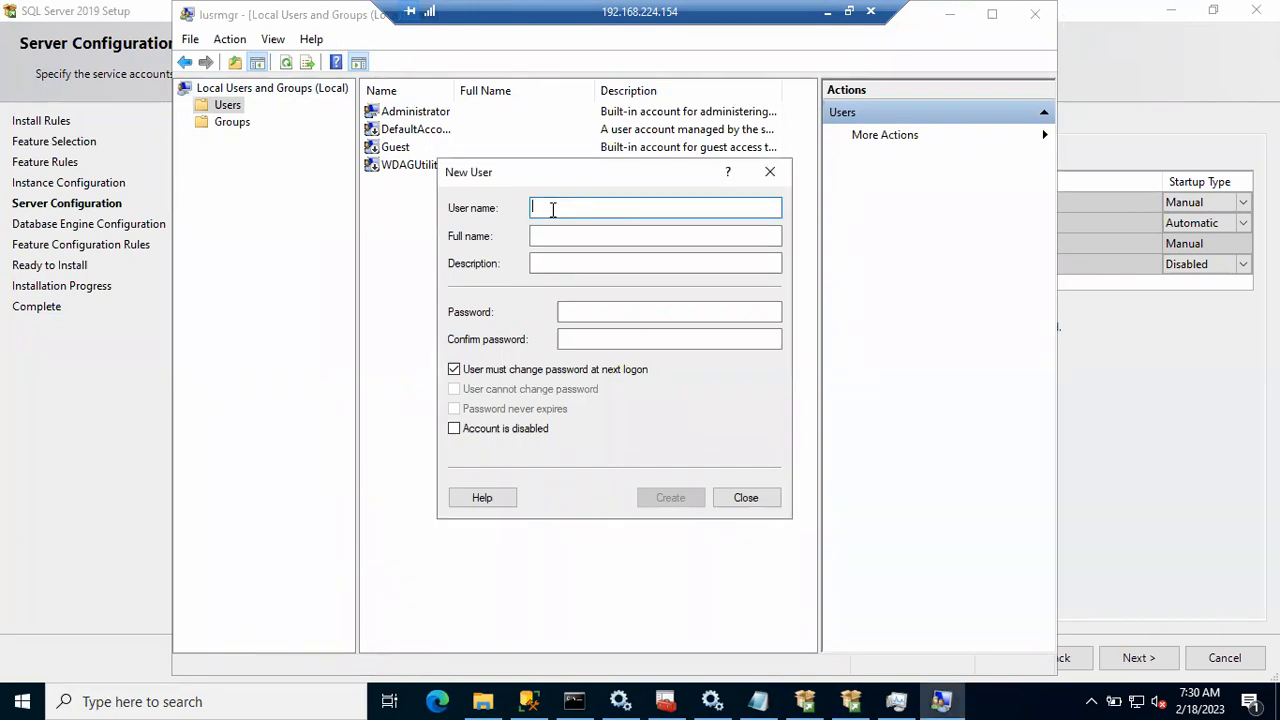
pyautogui.write('Sql')
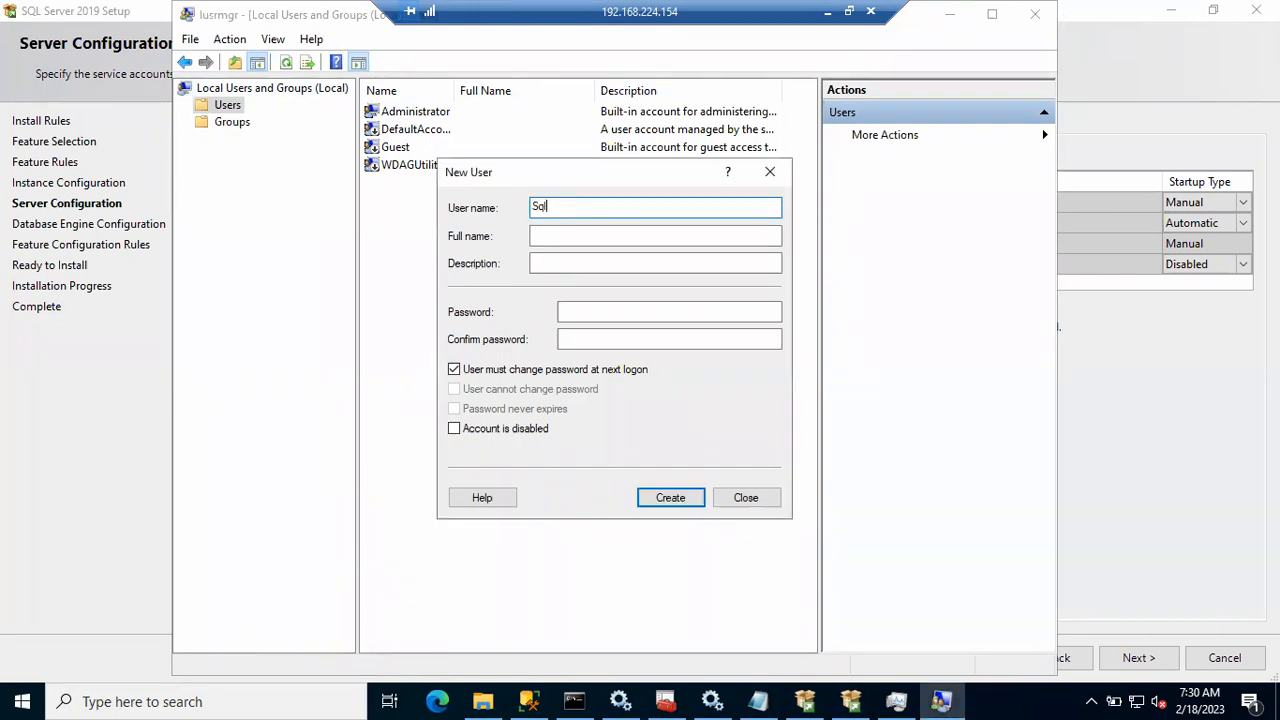
pyautogui.write('_SVC_PRD_ACT')
pyautogui.hotkey('ctrl', 'a')
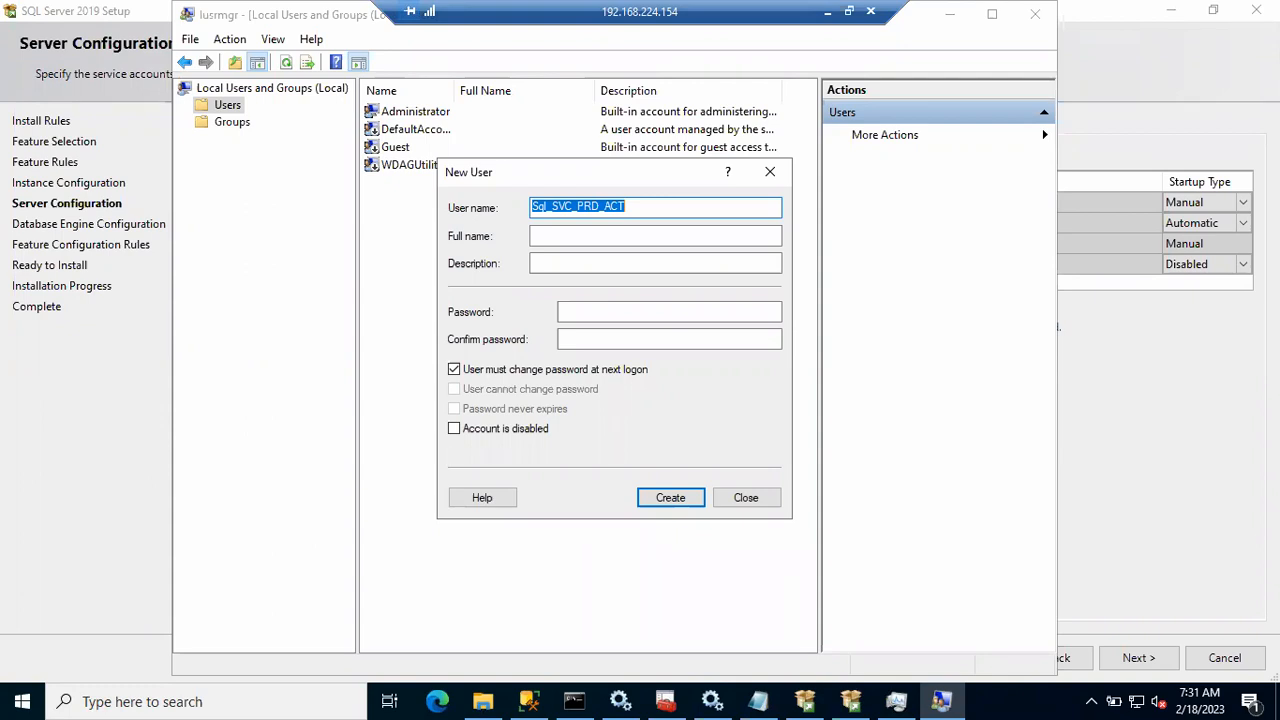
pyautogui.press('Tab')
pyautogui.press('Tab')
pyautogui.press('Tab')
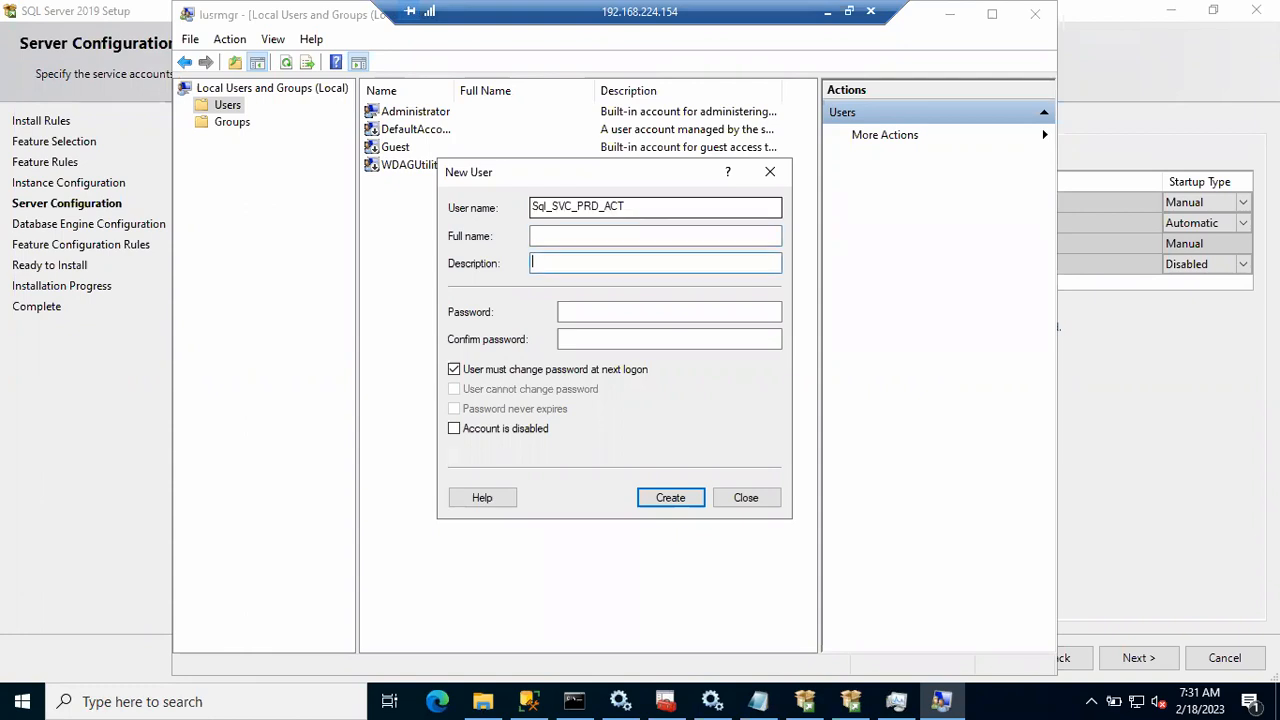
pyautogui.write('•••••••••••')
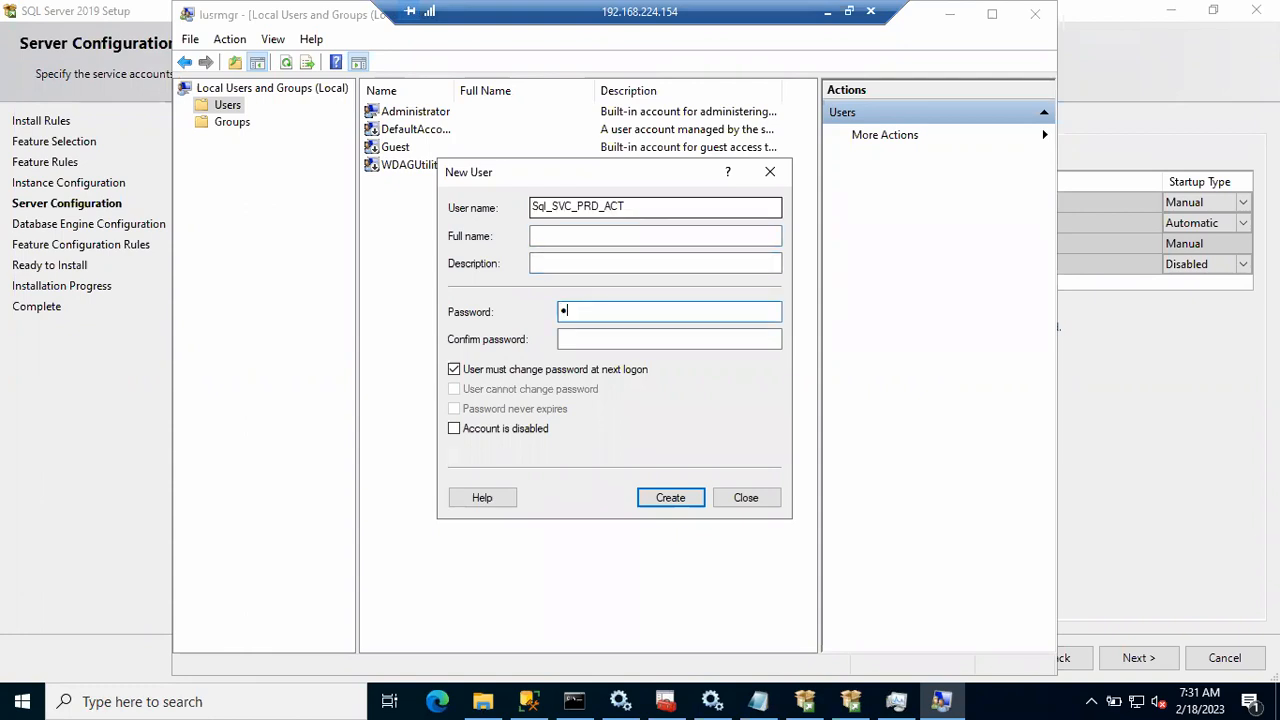
pyautogui.write('••')
pyautogui.press('Tab')
pyautogui.write('•••••••••••••')
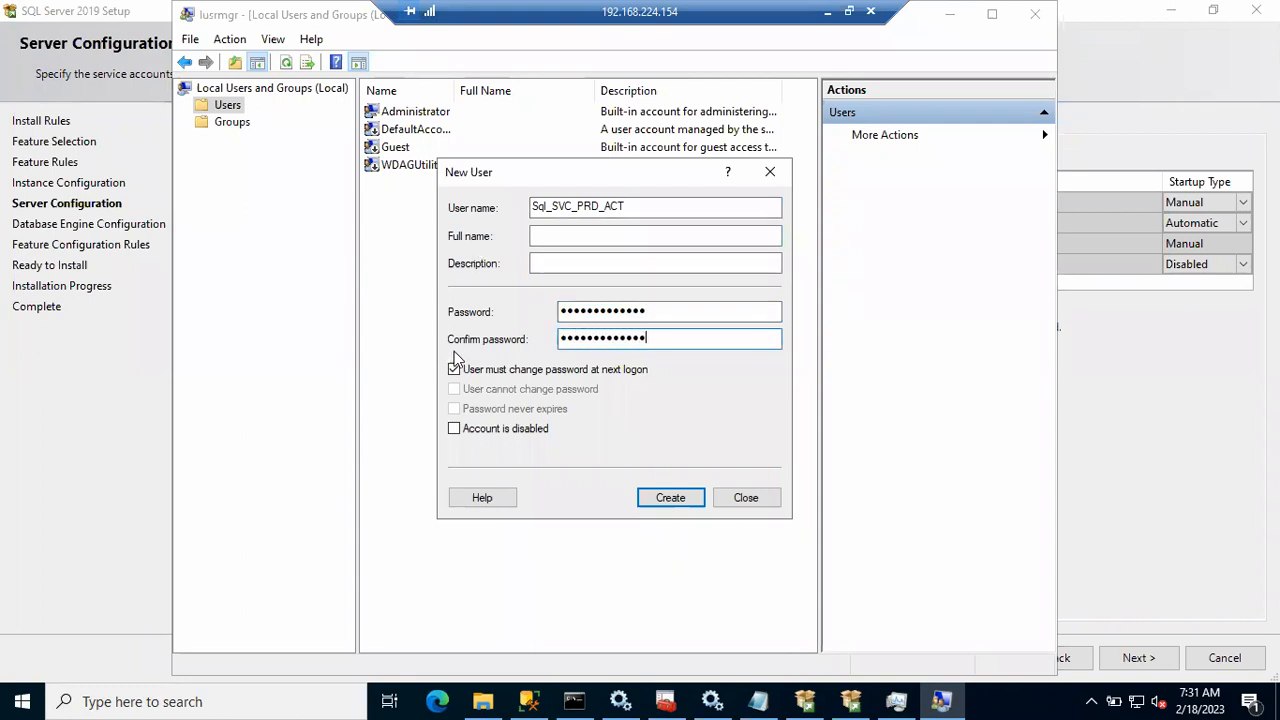
# Step: Make the password unchangeable and never-expiring, then create the account and close the form
pyautogui.click(454, 370)
pyautogui.click(454, 390)
pyautogui.click(454, 410)
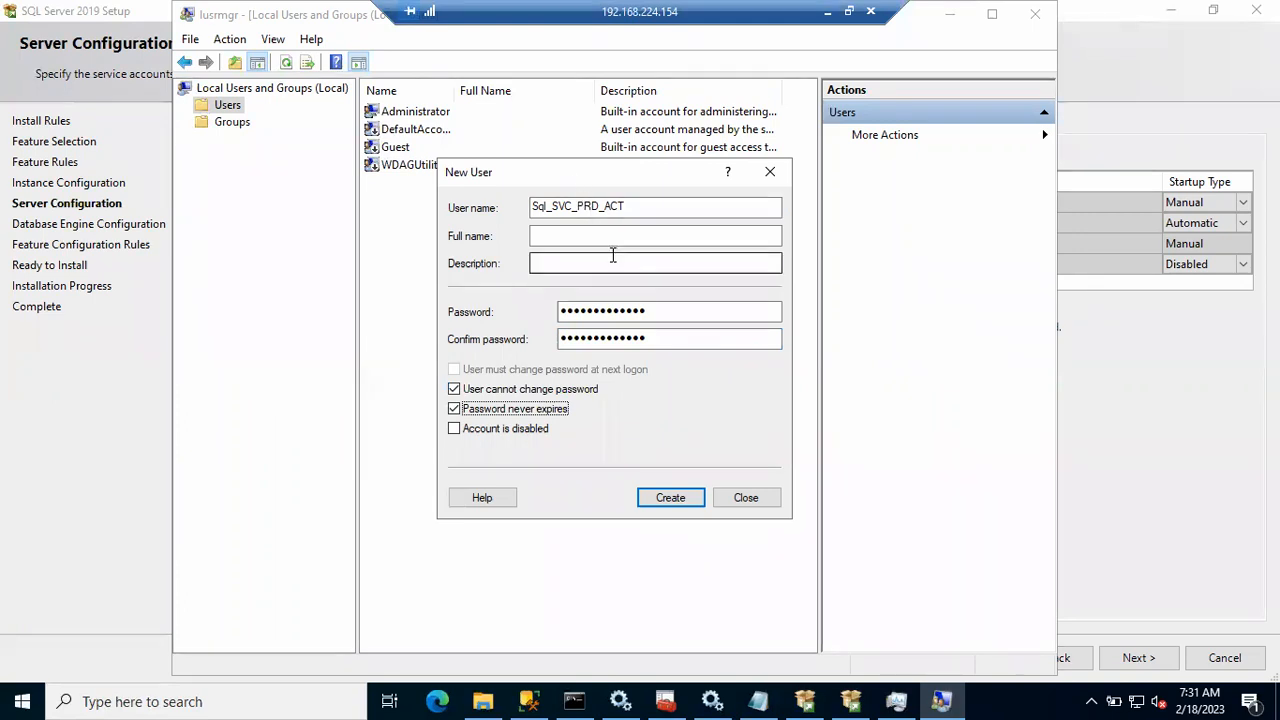
pyautogui.click(668, 496)
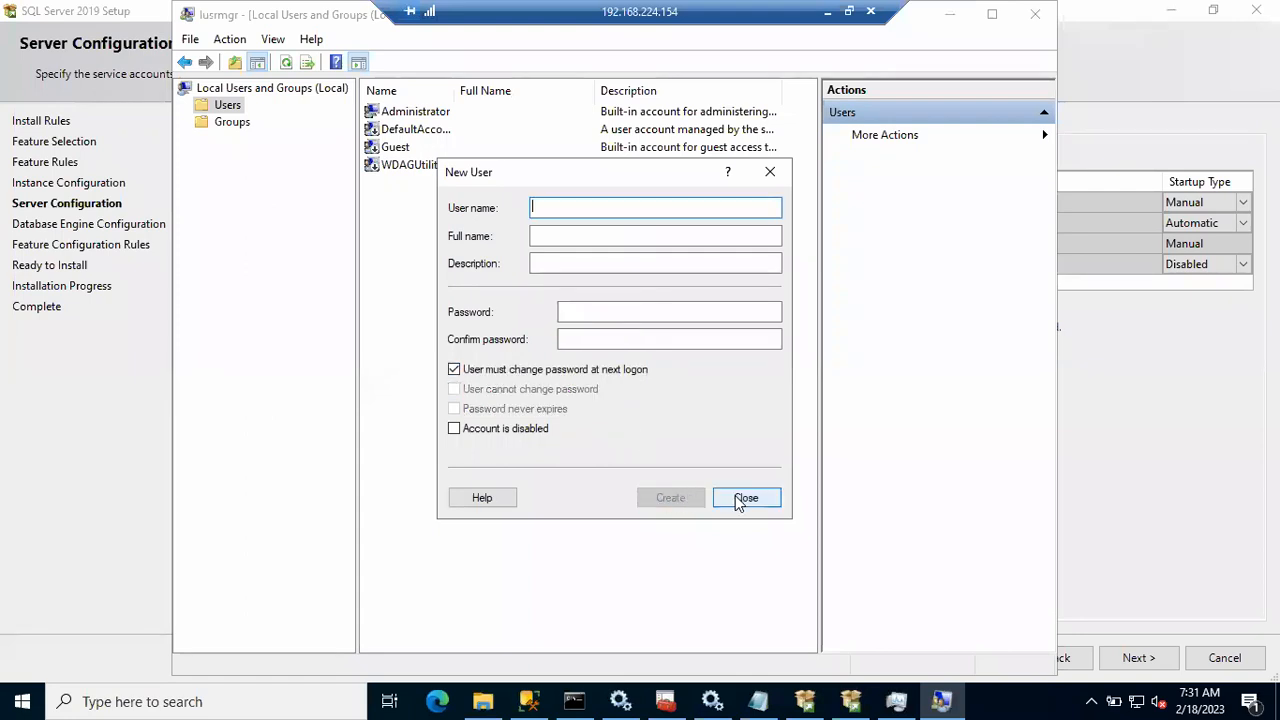
pyautogui.click(746, 497)
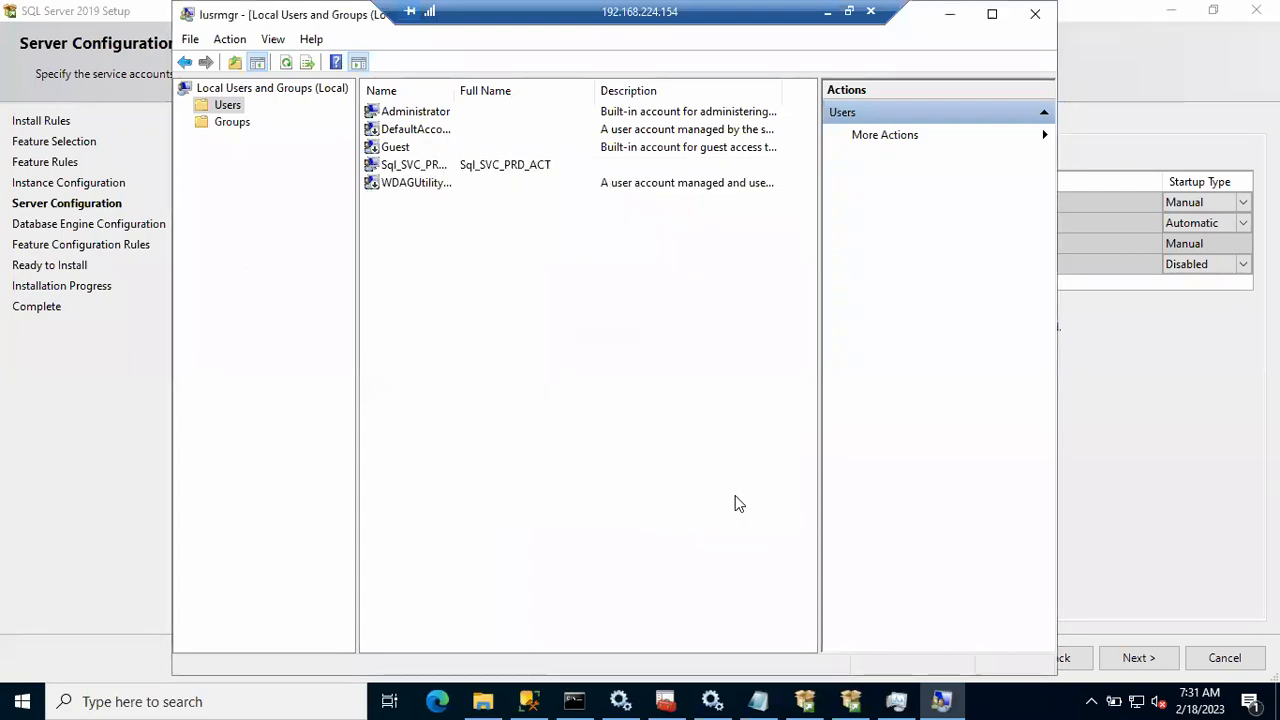
# Step: Select the Sql_SVC_PRD_ACT user, then open the Administrators group properties
pyautogui.click(410, 166)
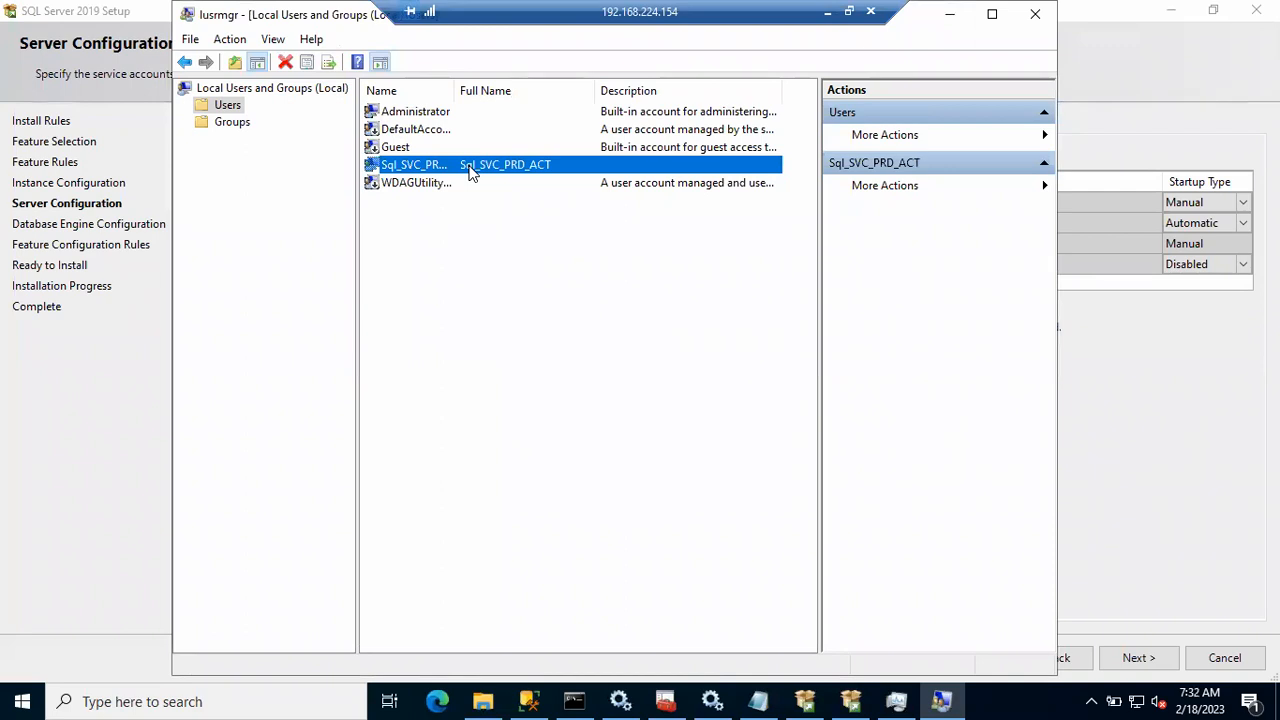
pyautogui.click(241, 126)
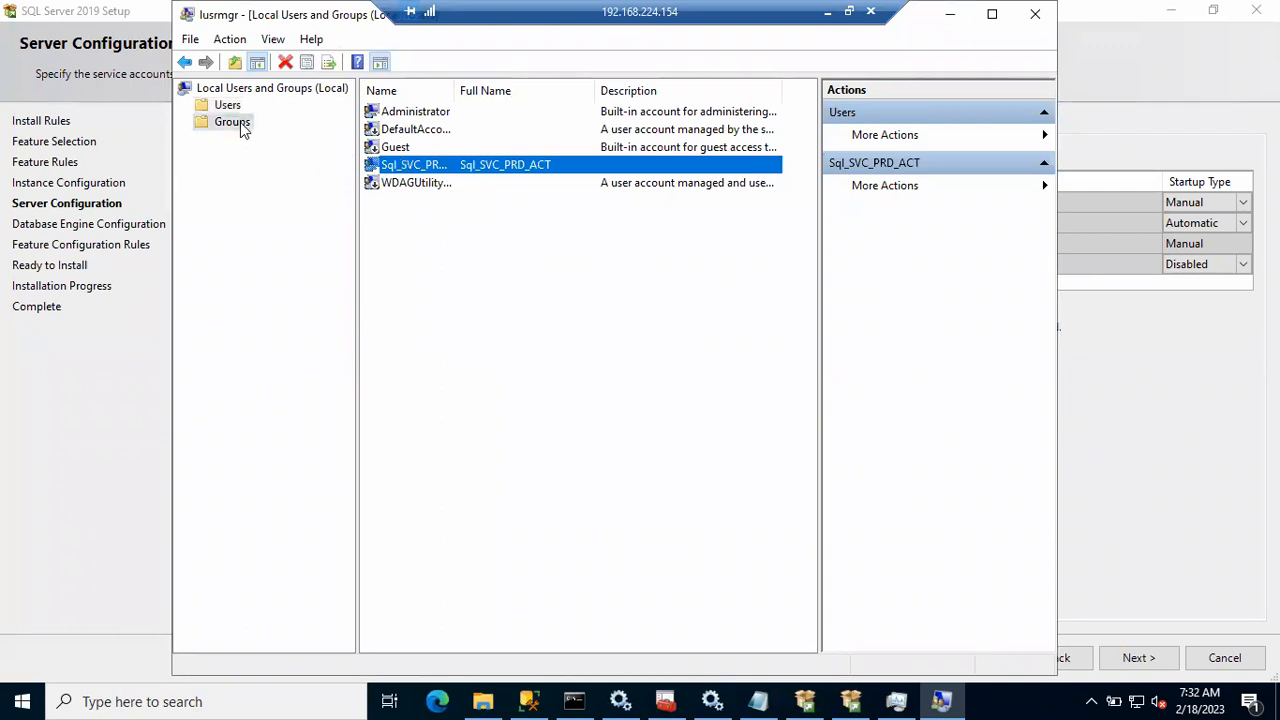
pyautogui.click(401, 135)
pyautogui.doubleClick(401, 135)
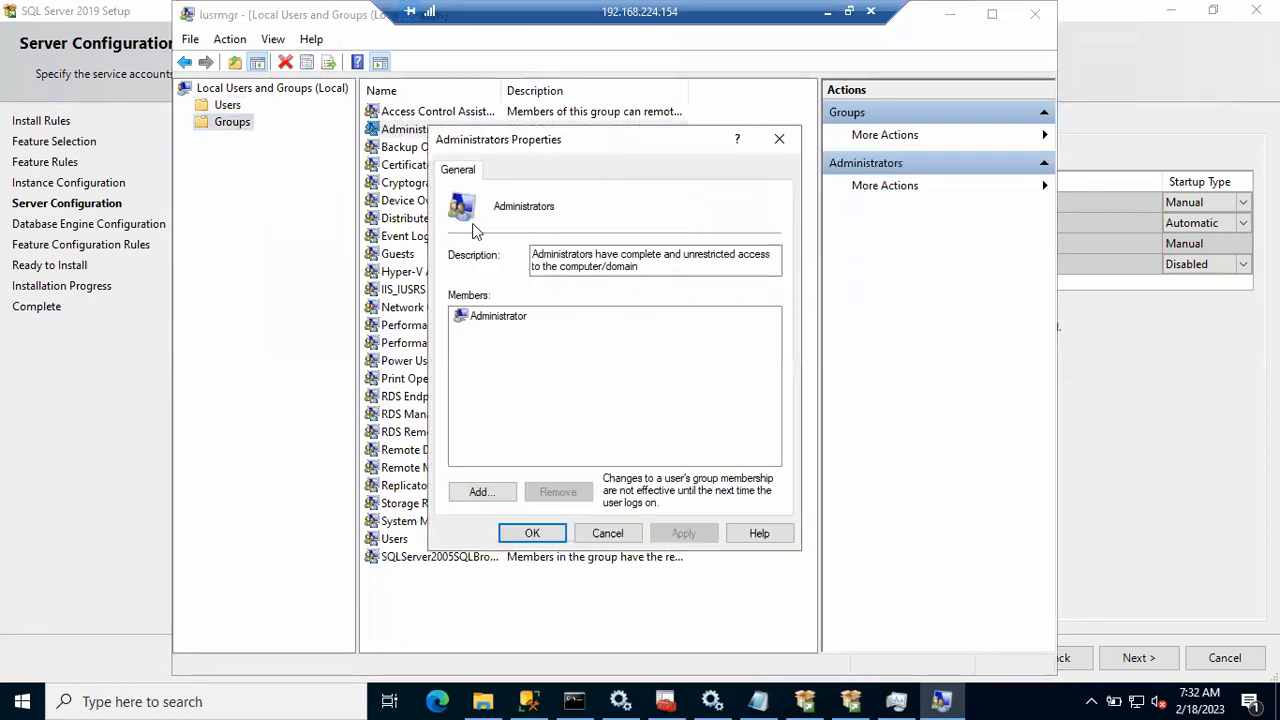
# Step: Add Sql_SVC_PRD_ACT as a member of the Administrators group and apply the change
pyautogui.click(484, 497)
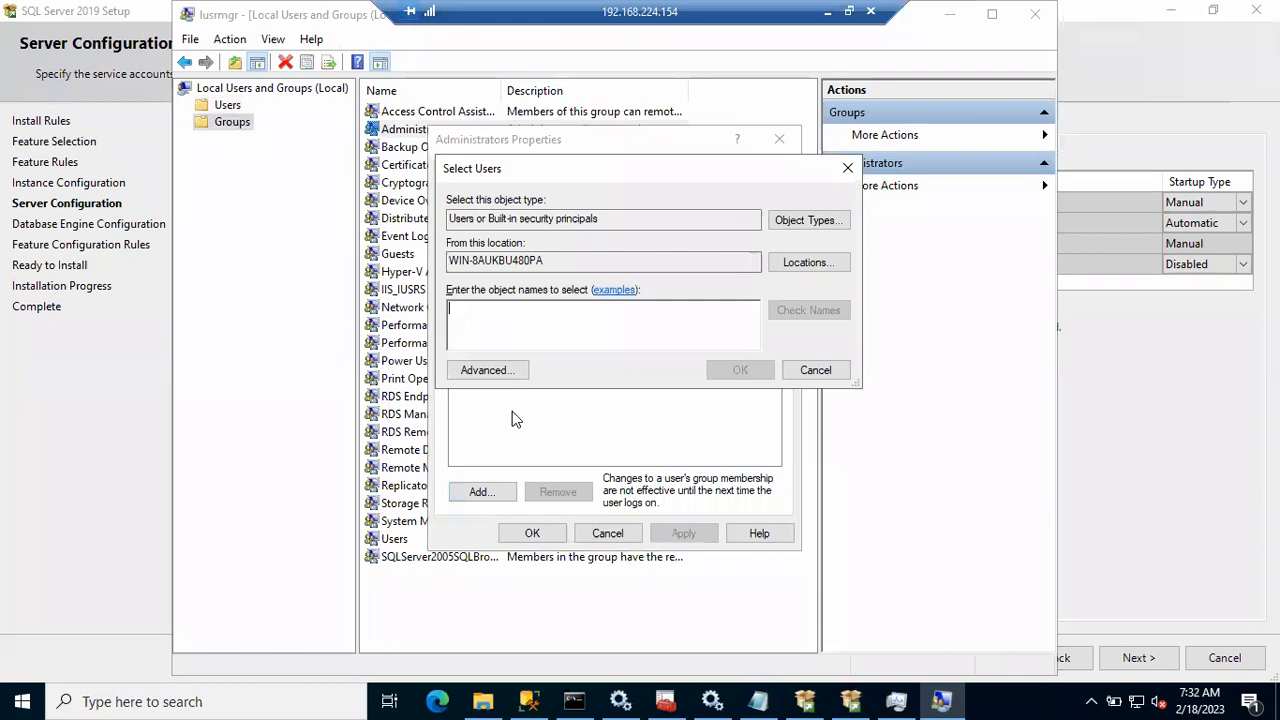
pyautogui.write('Sql_SVC')
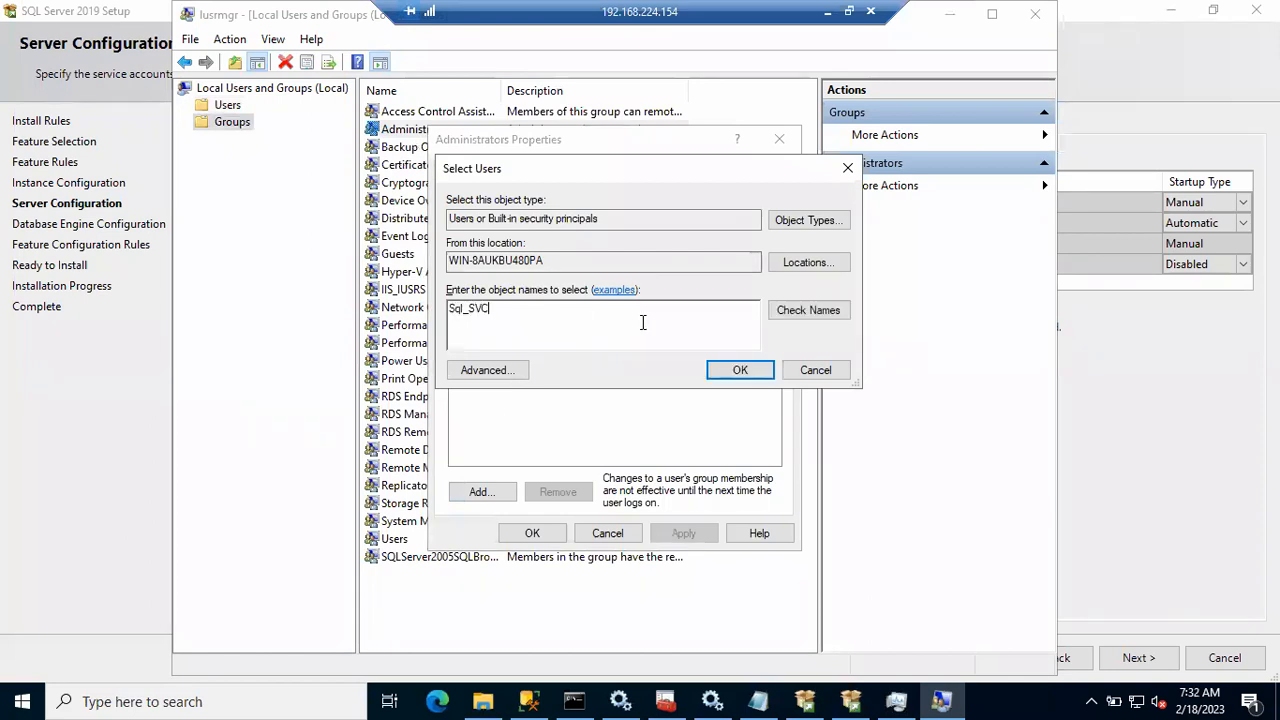
pyautogui.click(787, 311)
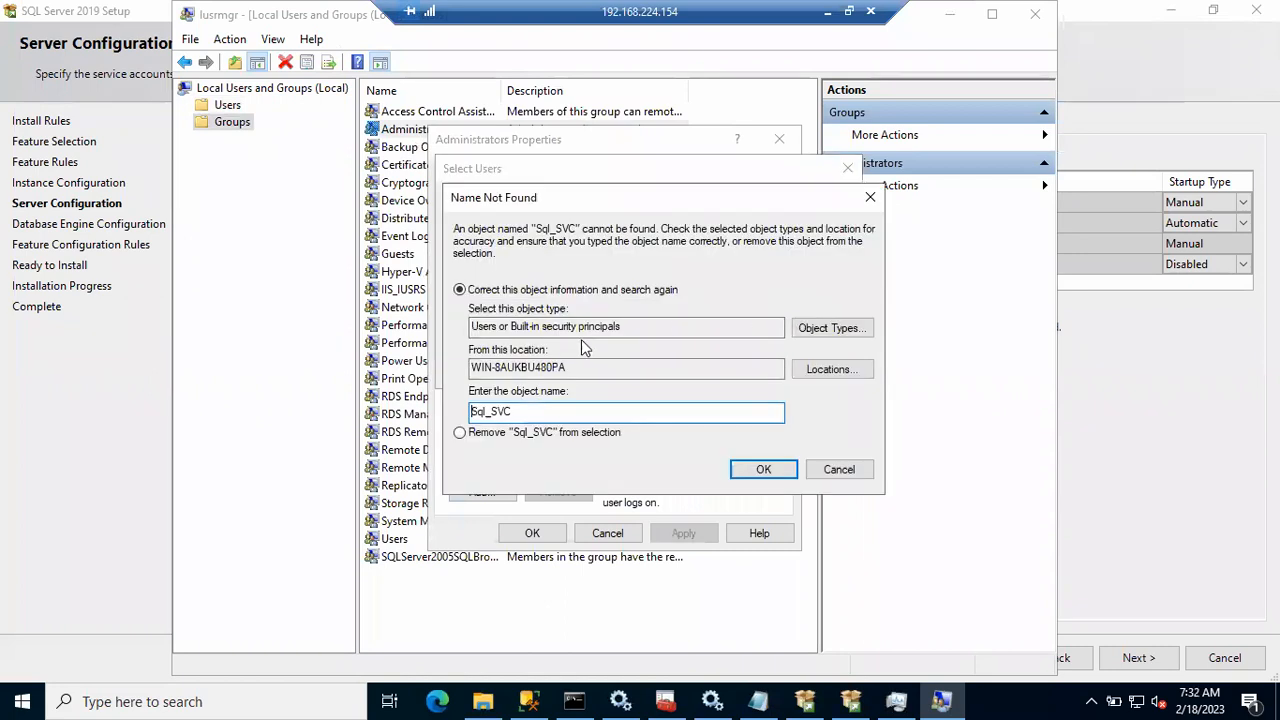
pyautogui.click(840, 470)
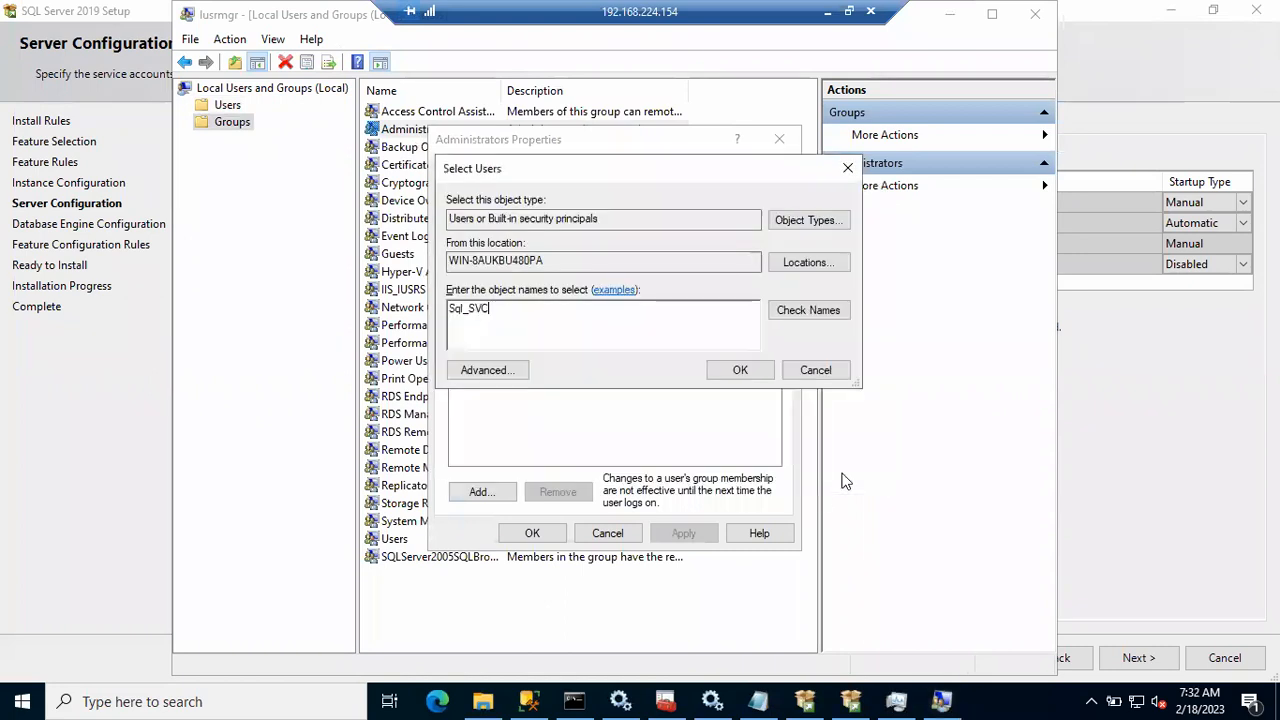
pyautogui.press('BackSpace')
pyautogui.press('BackSpace')
pyautogui.press('BackSpace')
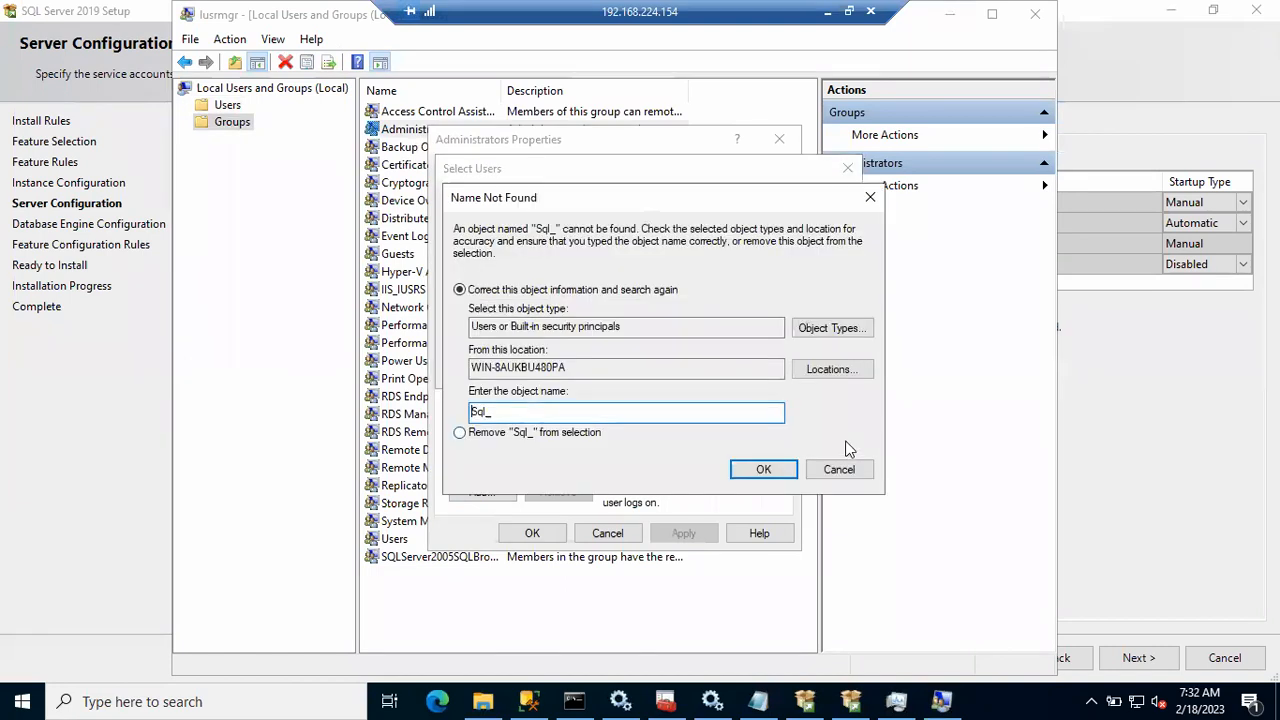
pyautogui.click(845, 469)
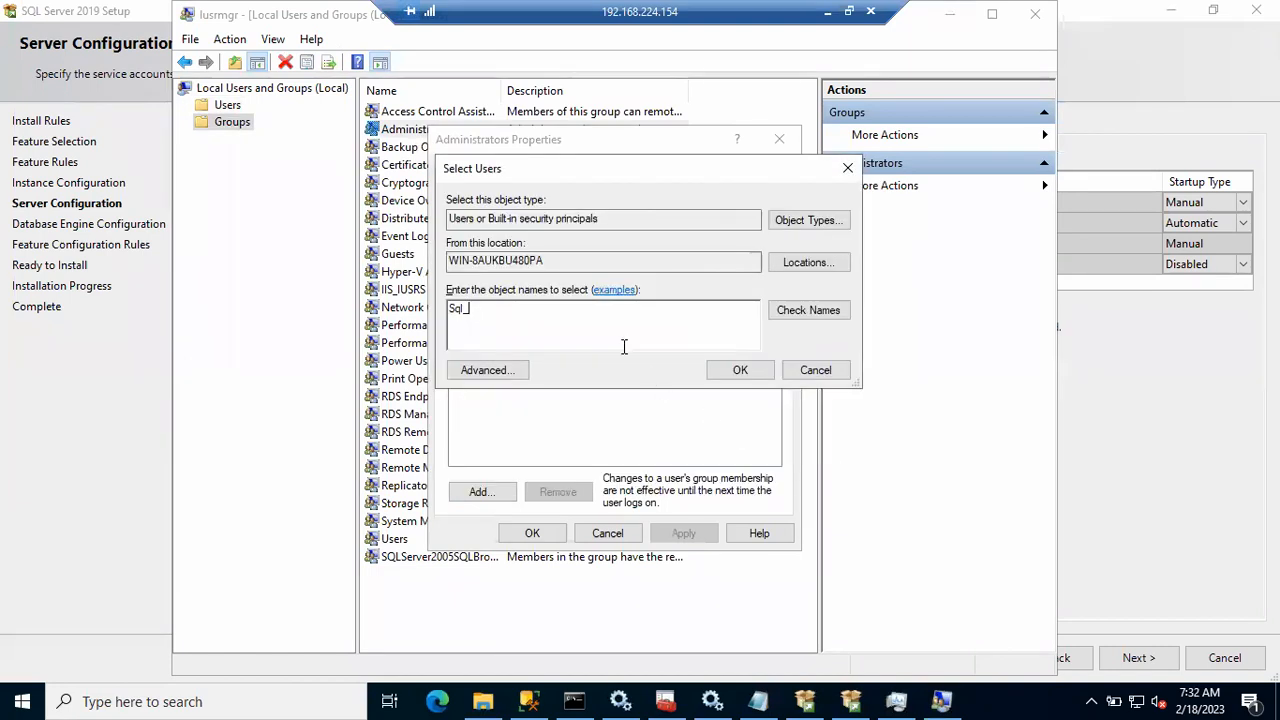
pyautogui.write('SVC_PRD_ACT')
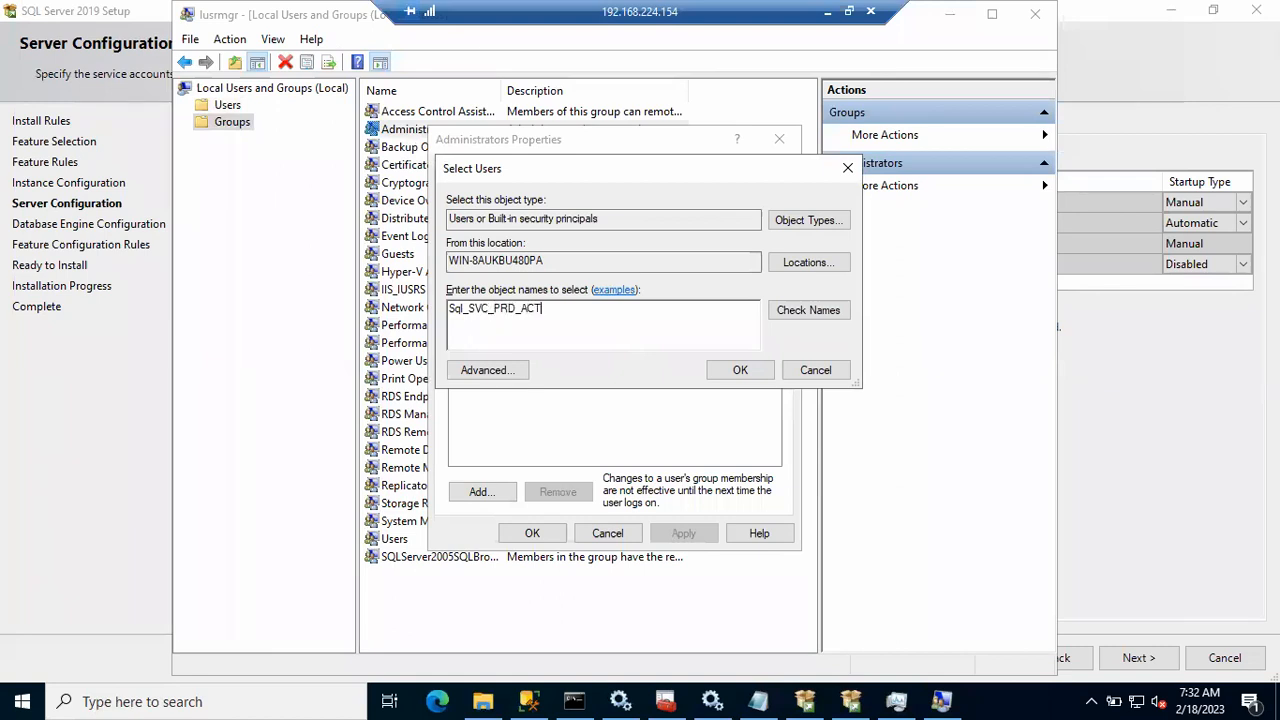
pyautogui.click(806, 318)
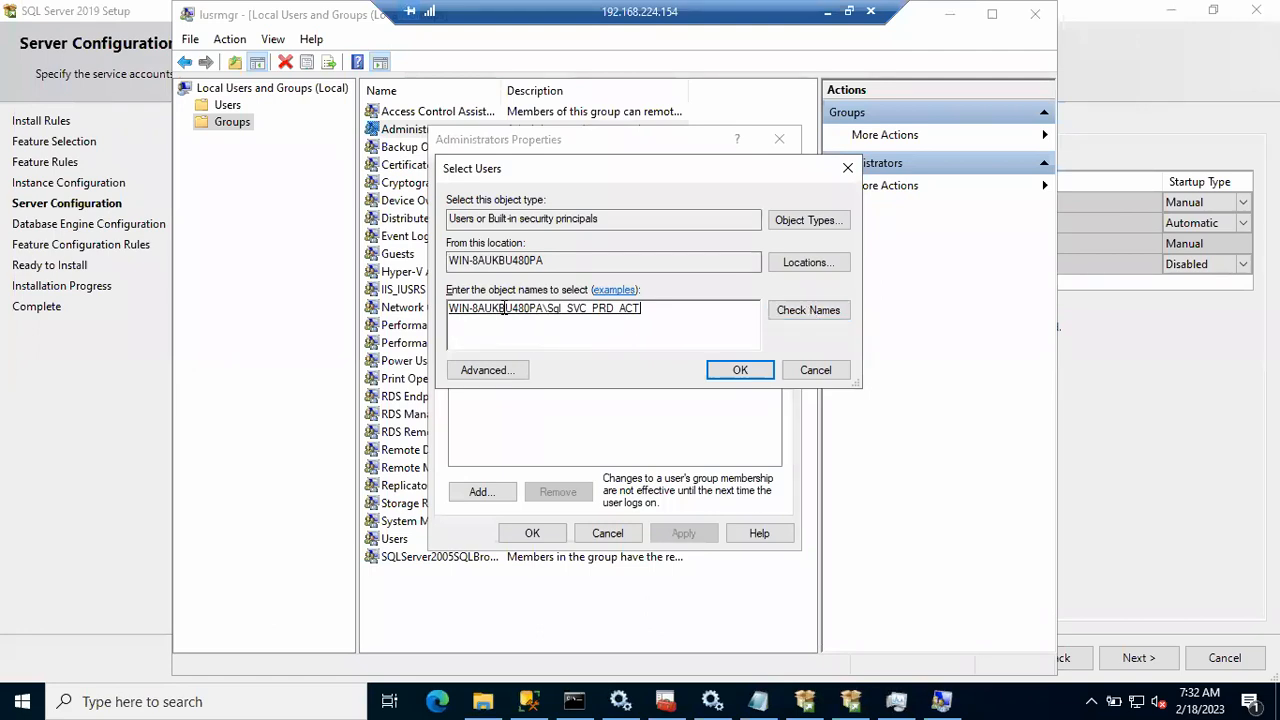
pyautogui.click(740, 370)
pyautogui.click(686, 533)
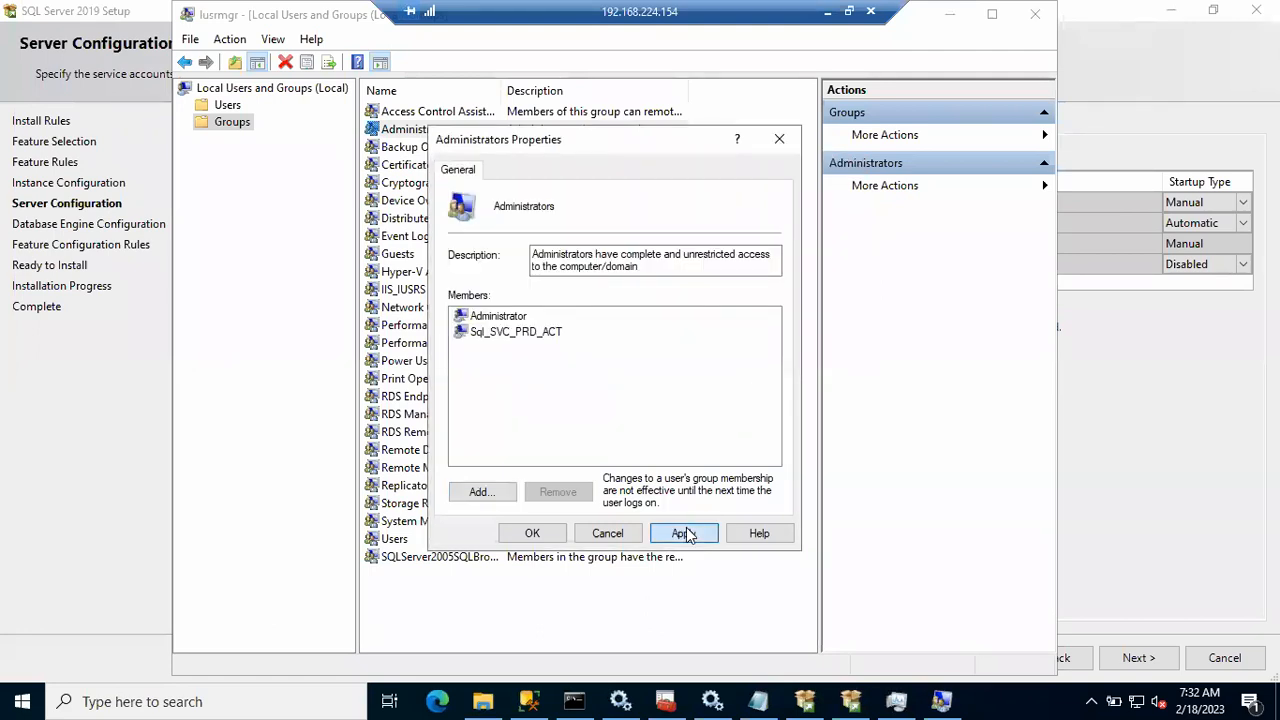
pyautogui.click(532, 533)
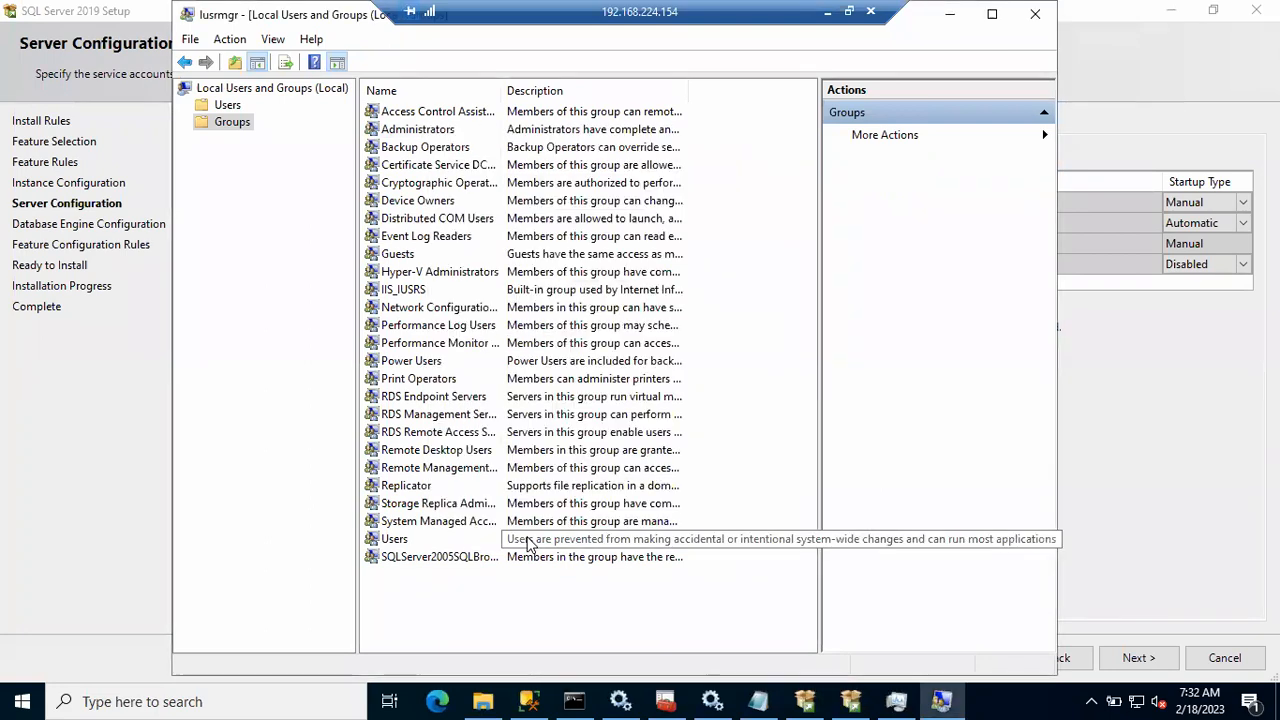
# Step: Review the service user and Administrators group, then return to the Users list
pyautogui.click(230, 106)
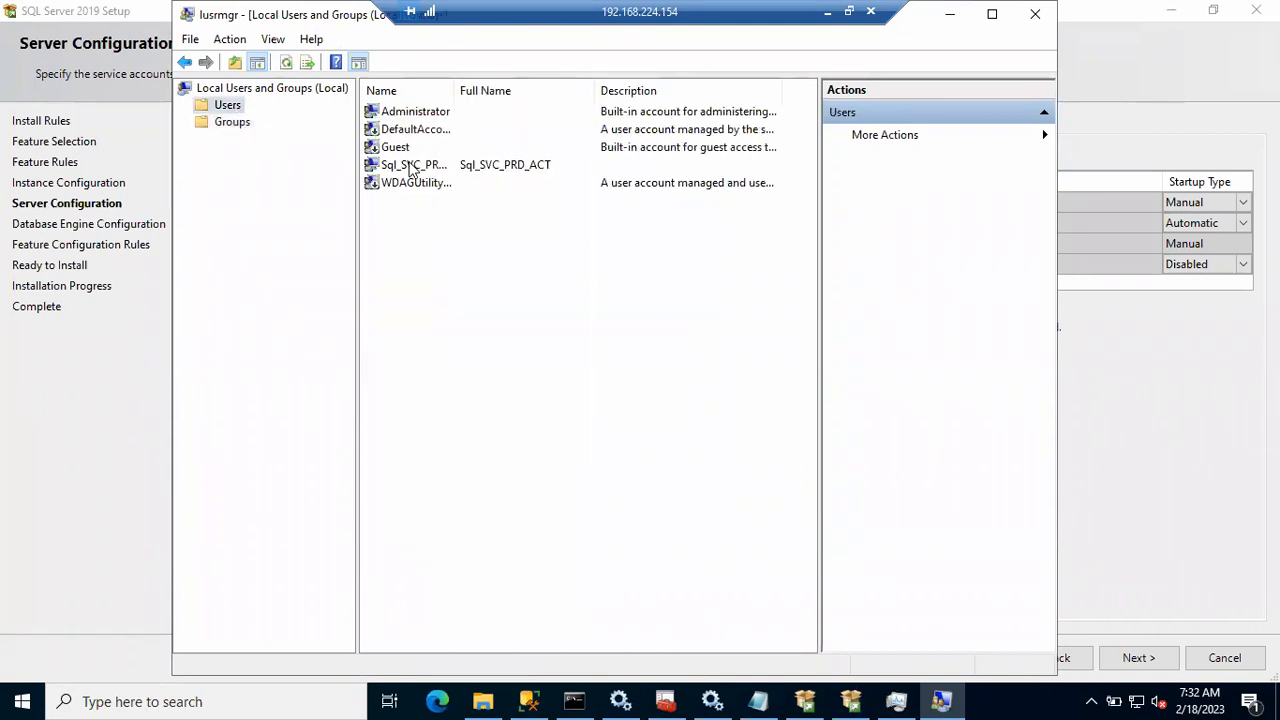
pyautogui.click(412, 165)
pyautogui.click(238, 124)
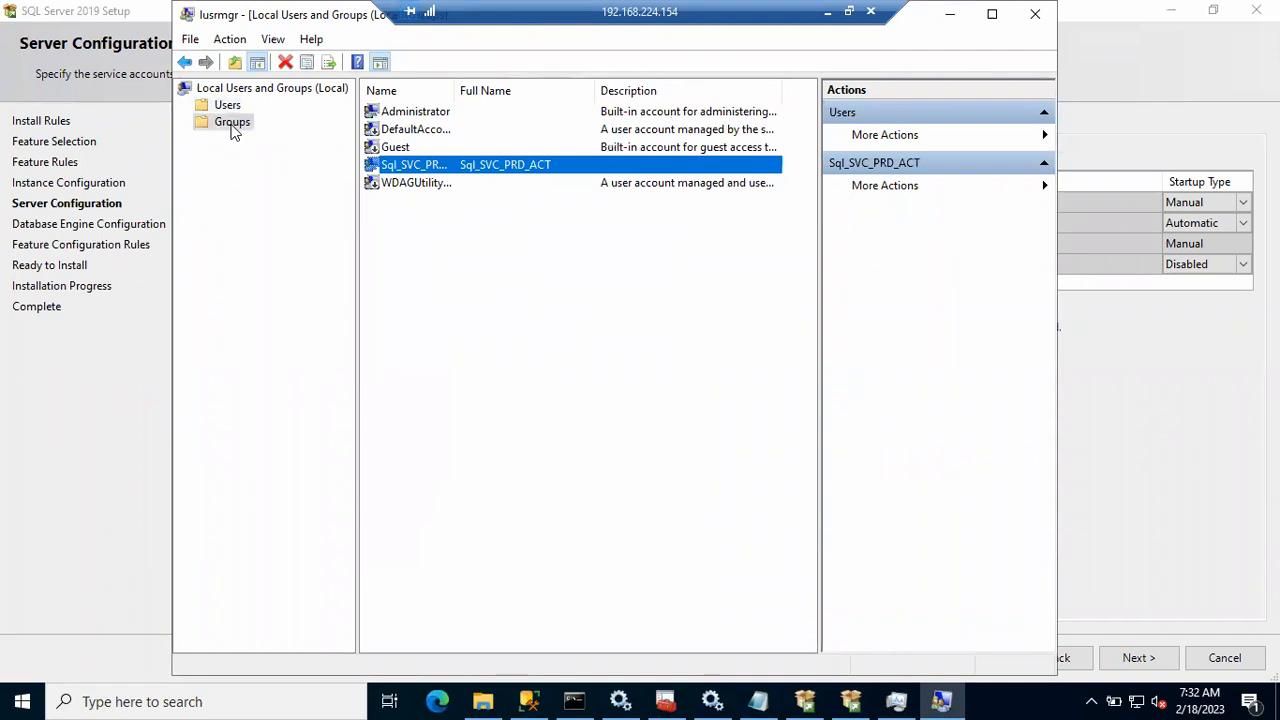
pyautogui.click(412, 131)
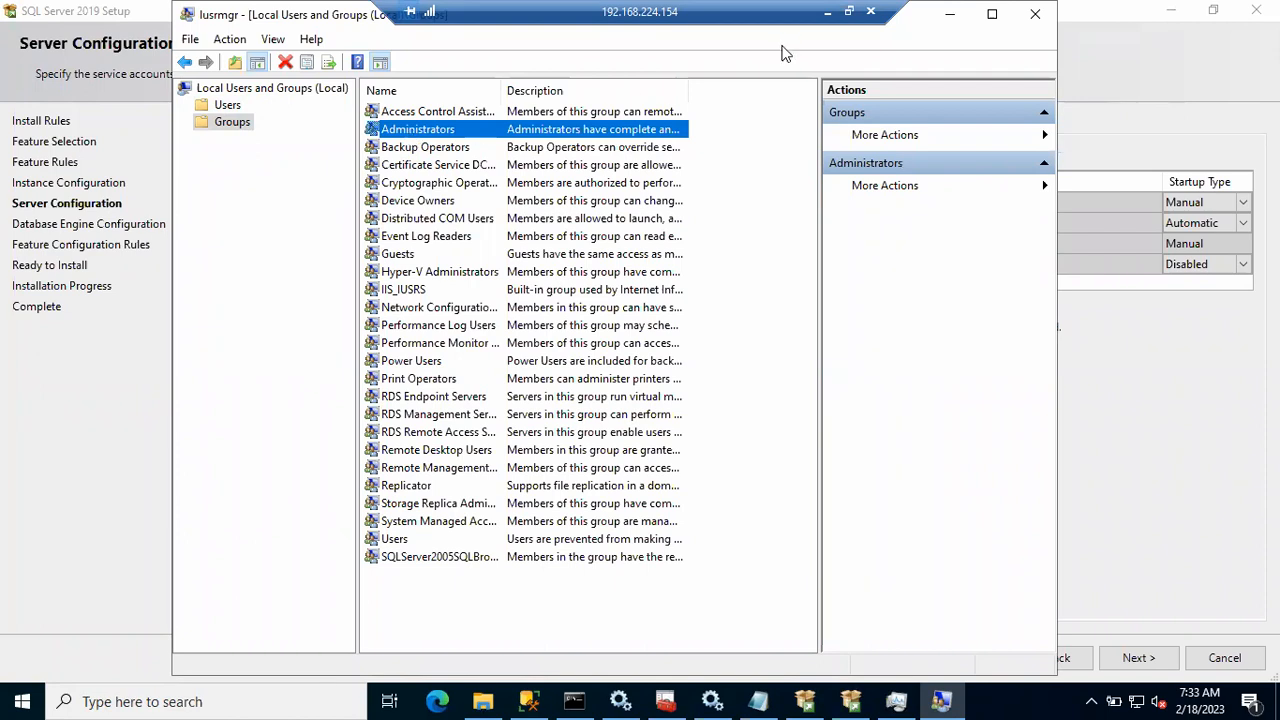
pyautogui.click(227, 106)
# Step: Browse for and assign the local Sql_SVC_PRD_ACT account as the SQL Server Agent service account
pyautogui.click(957, 15)
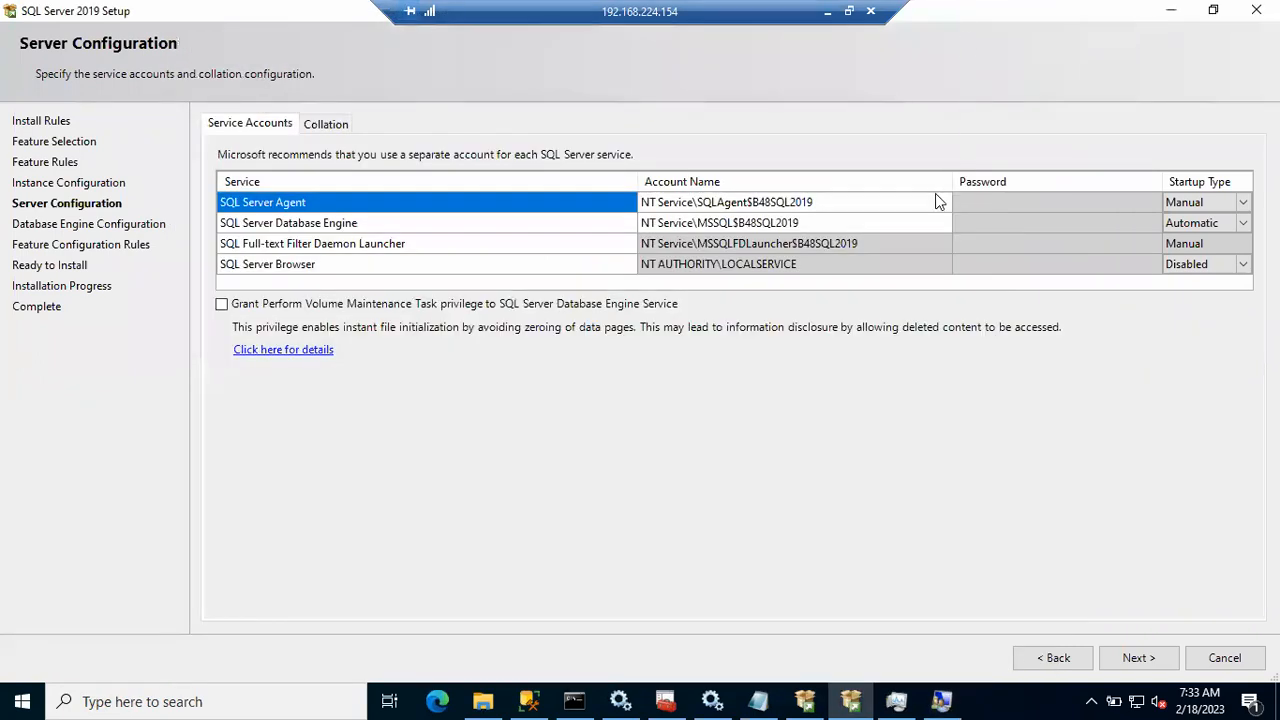
pyautogui.click(941, 201)
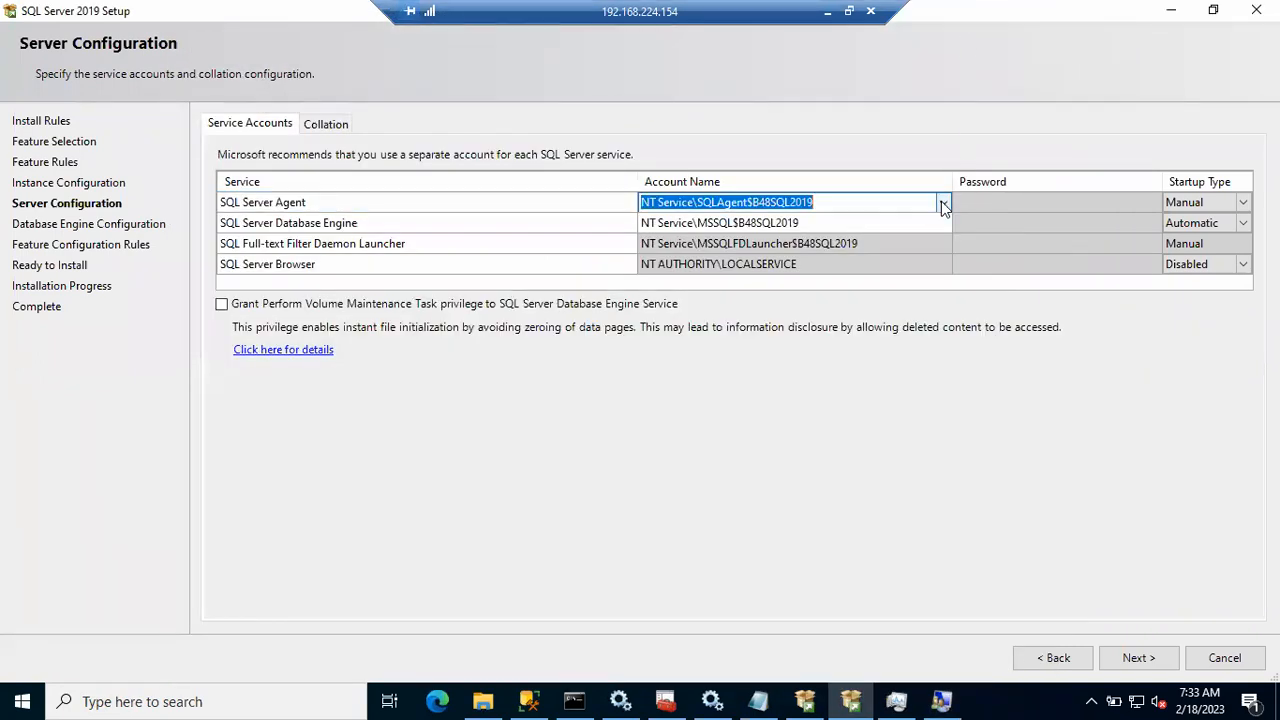
pyautogui.click(941, 201)
pyautogui.click(896, 233)
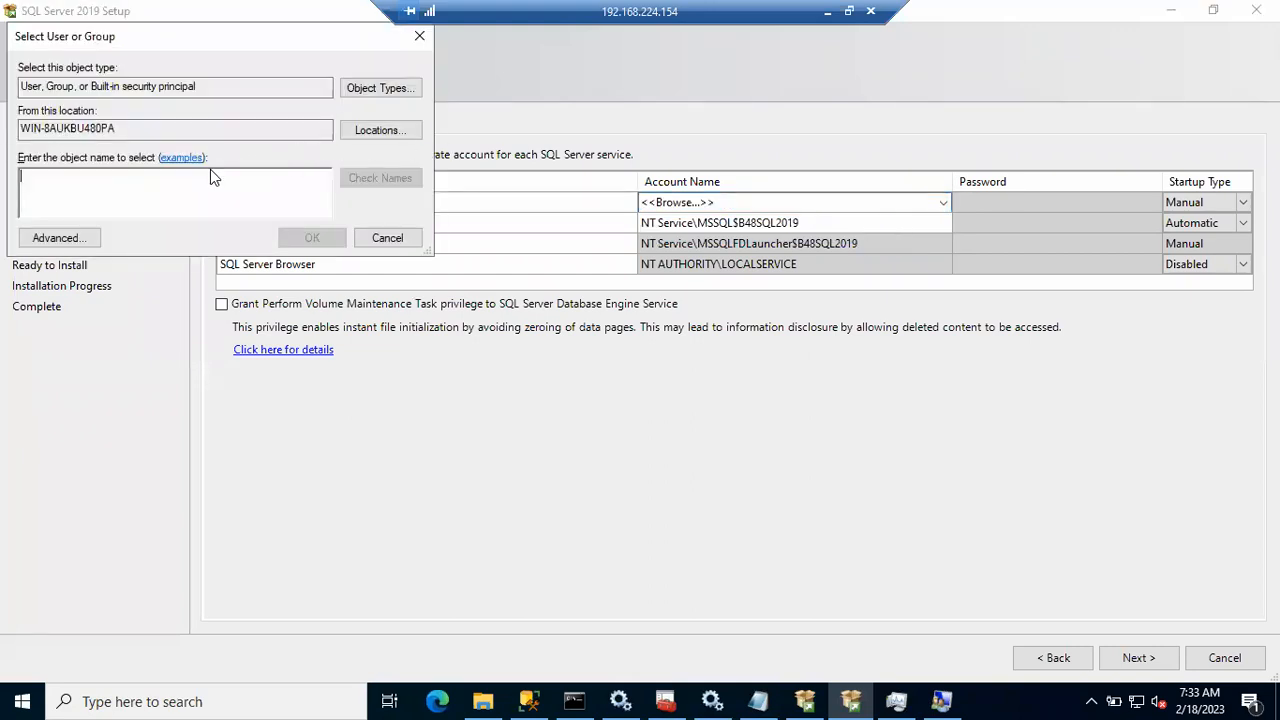
pyautogui.write('Sql')
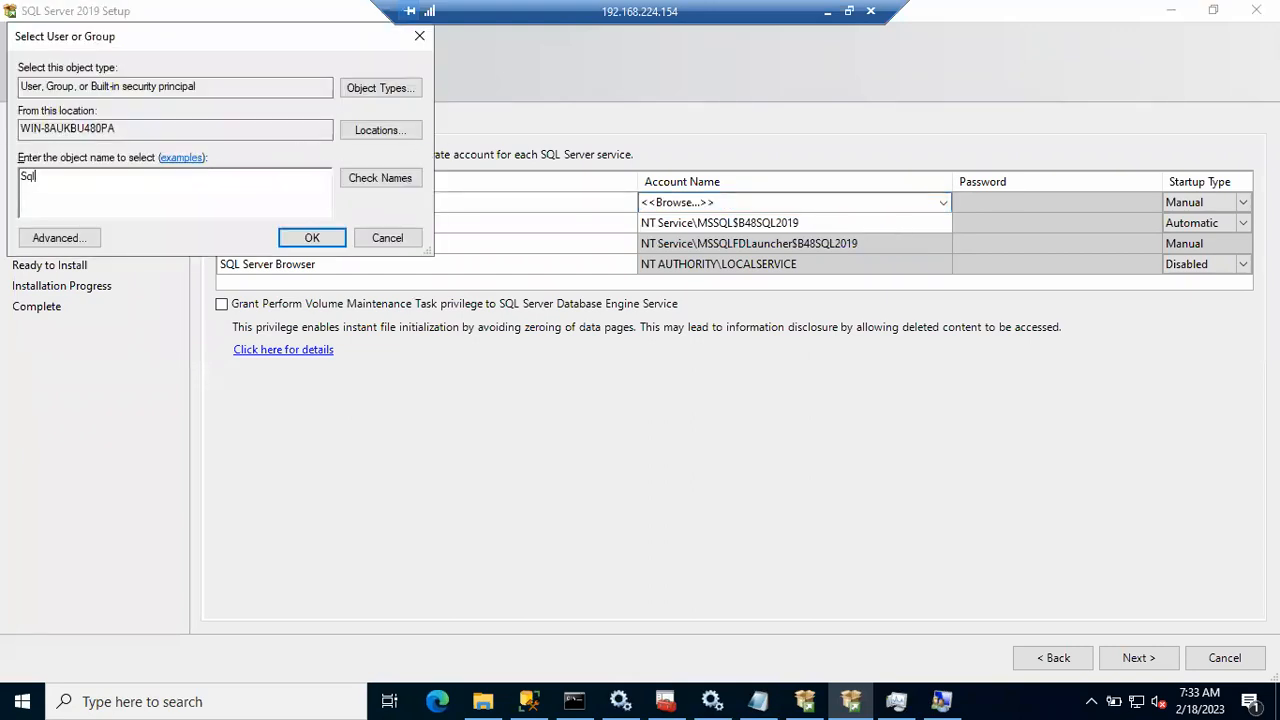
pyautogui.write('_SVC')
pyautogui.click(352, 186)
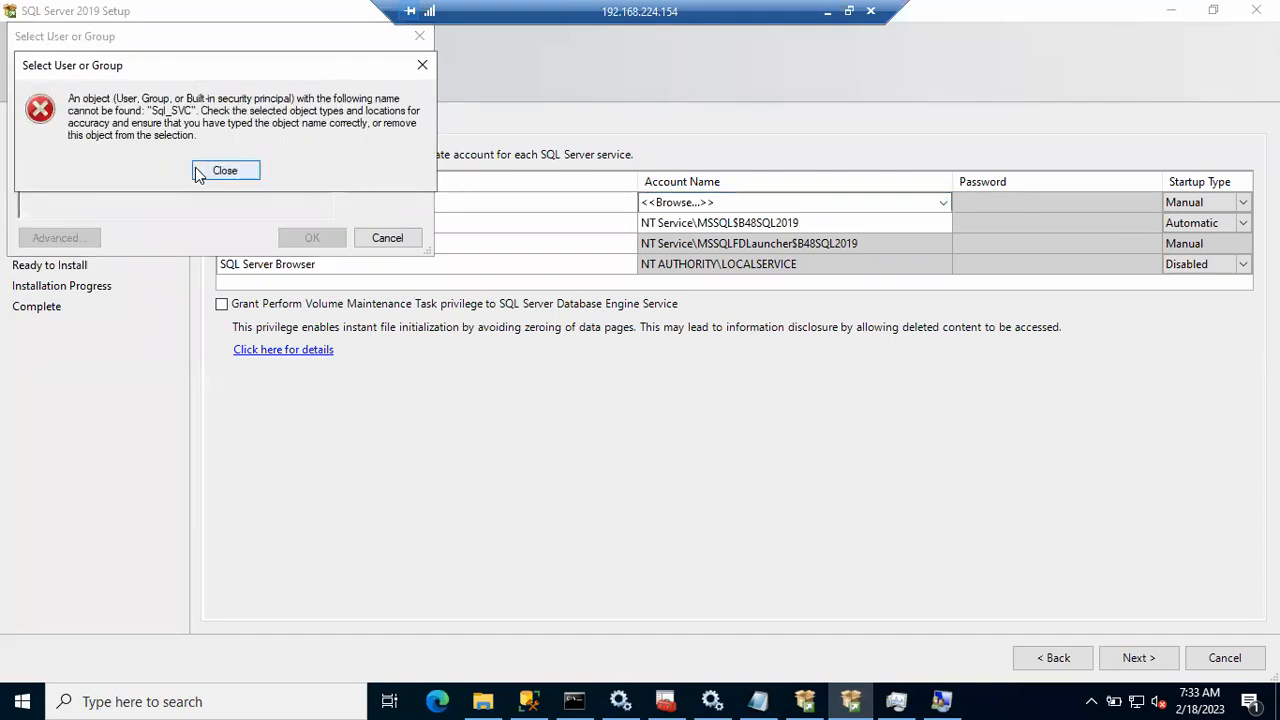
pyautogui.click(198, 173)
pyautogui.write('_SVC_')
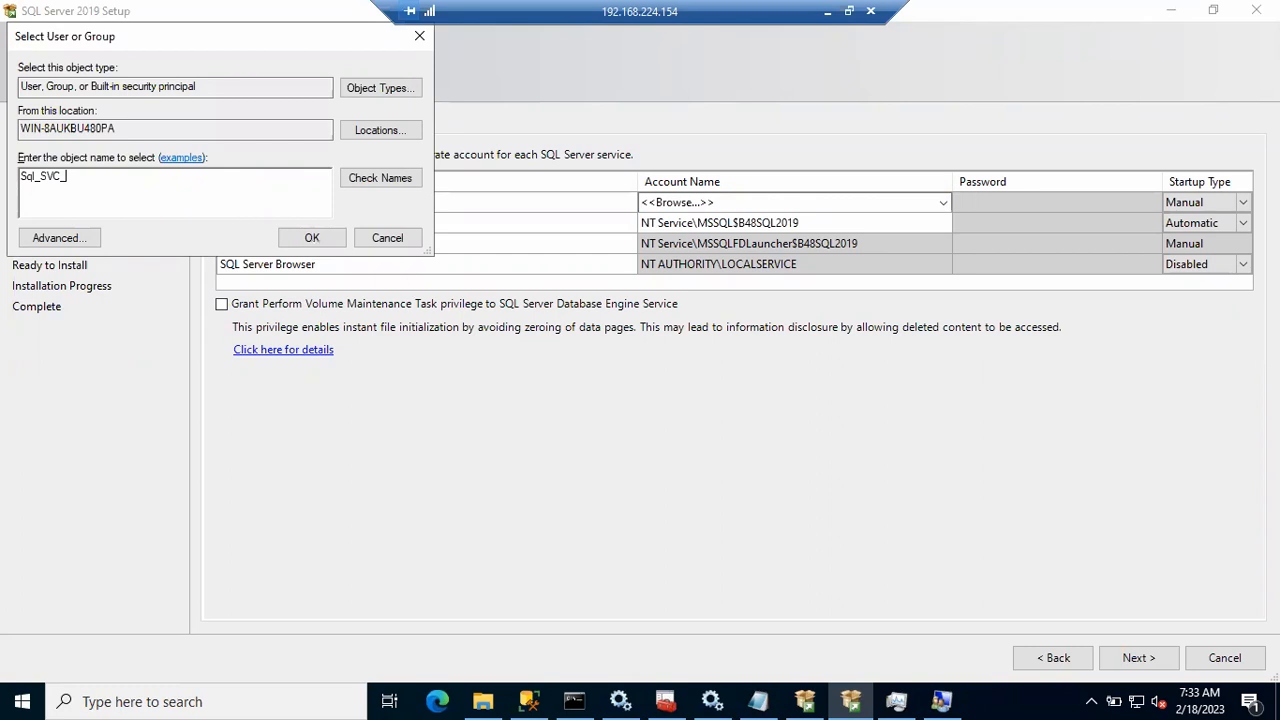
pyautogui.write('PRD_ACT')
pyautogui.click(356, 176)
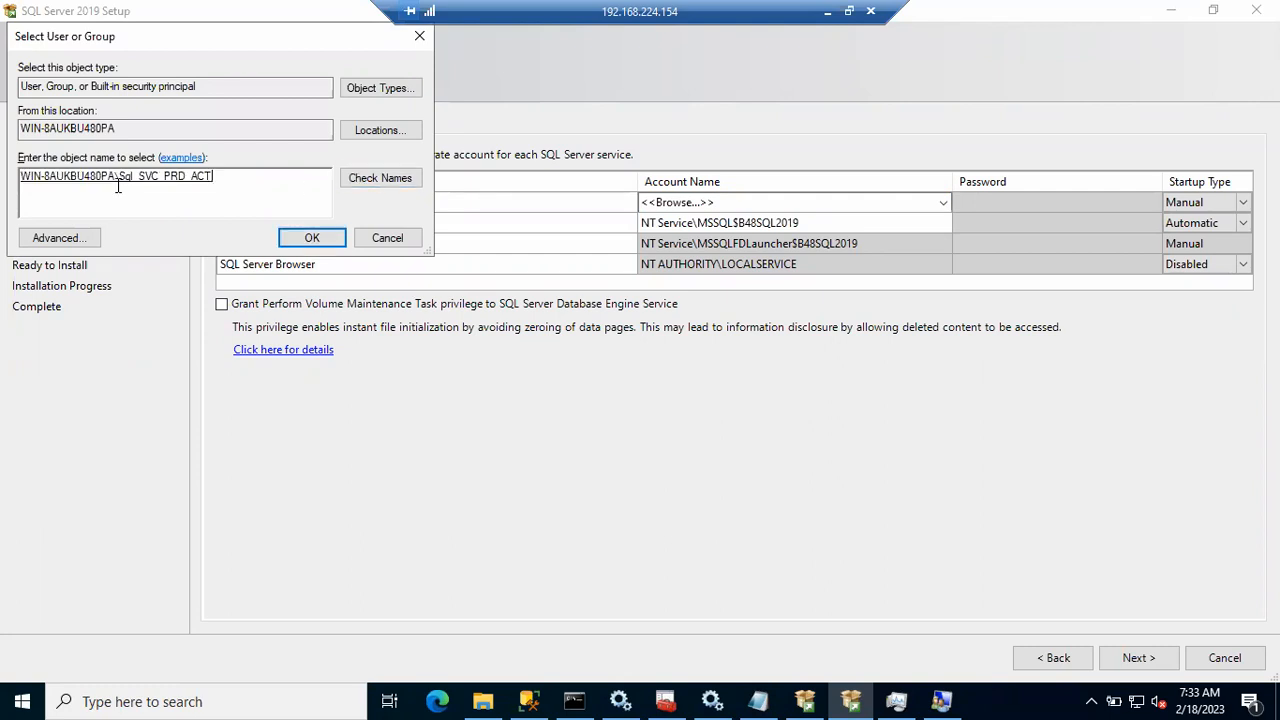
pyautogui.click(296, 242)
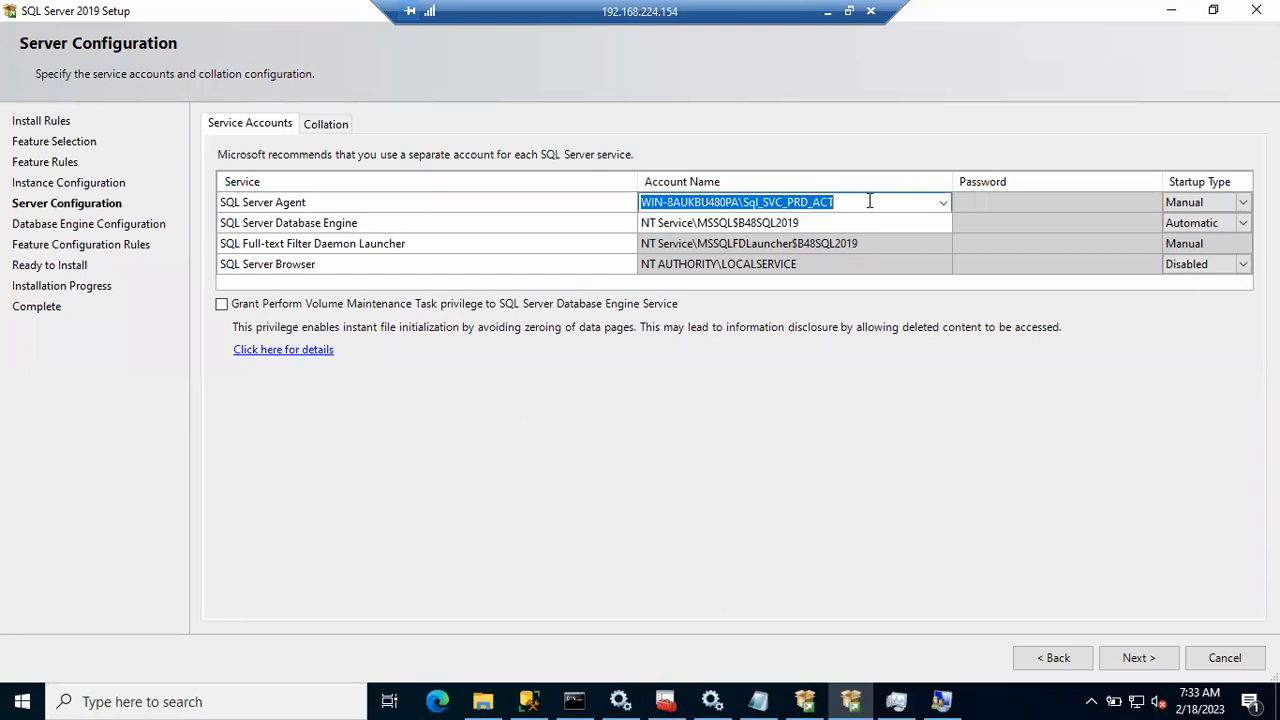
# Step: Paste Sql_SVC_PRD_ACT as the Database Engine account and enter passwords for both services
pyautogui.click(837, 224)
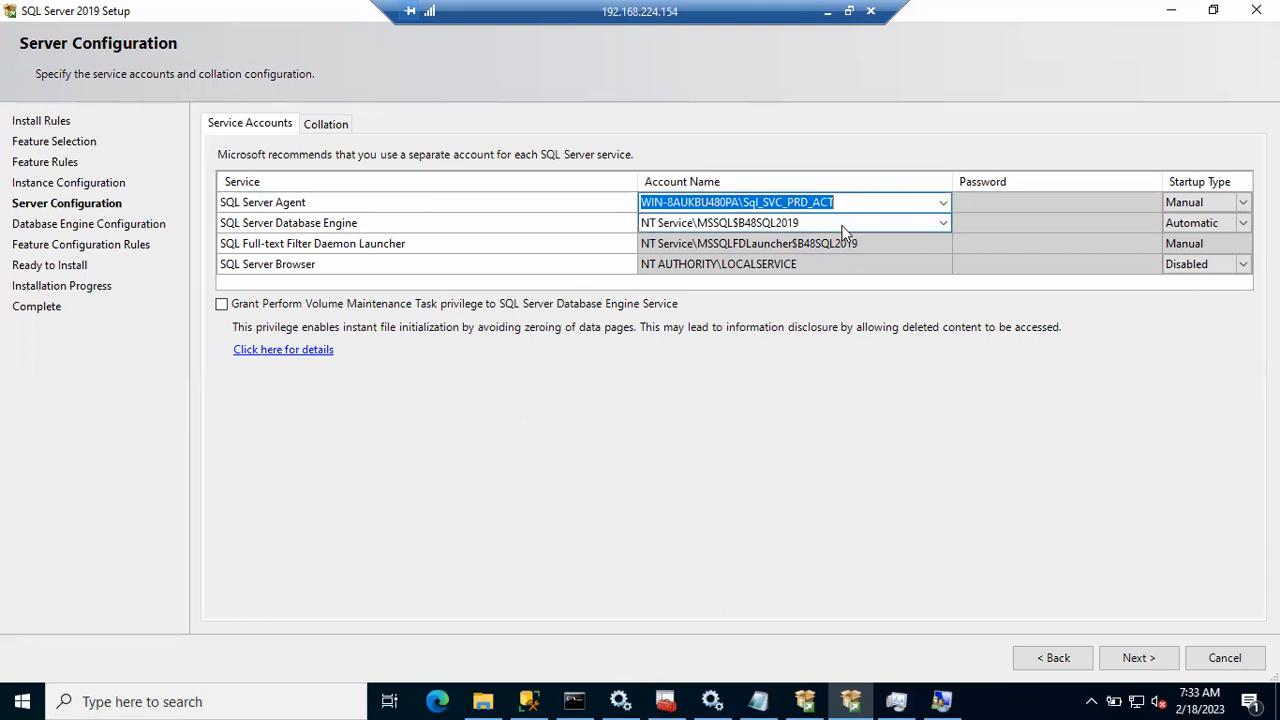
pyautogui.write('WIN-8AUKBU480PA\\Sql_SVC_PRD_ACT')
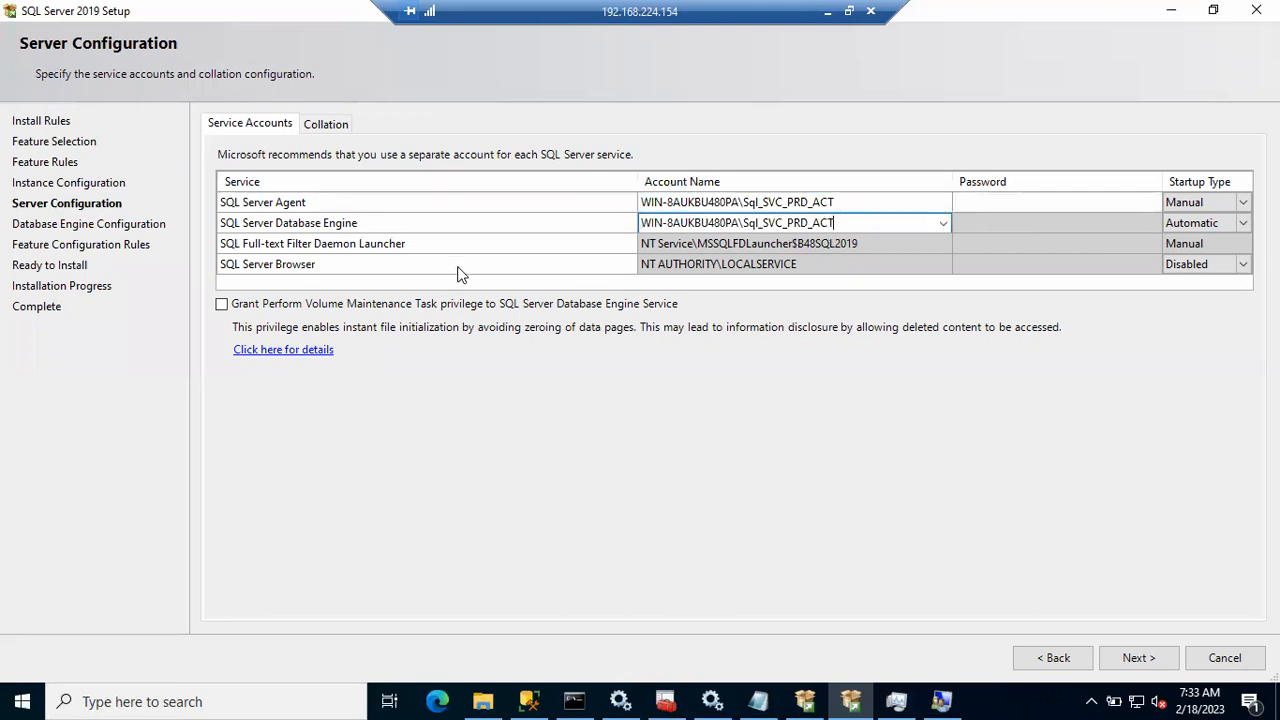
pyautogui.click(980, 202)
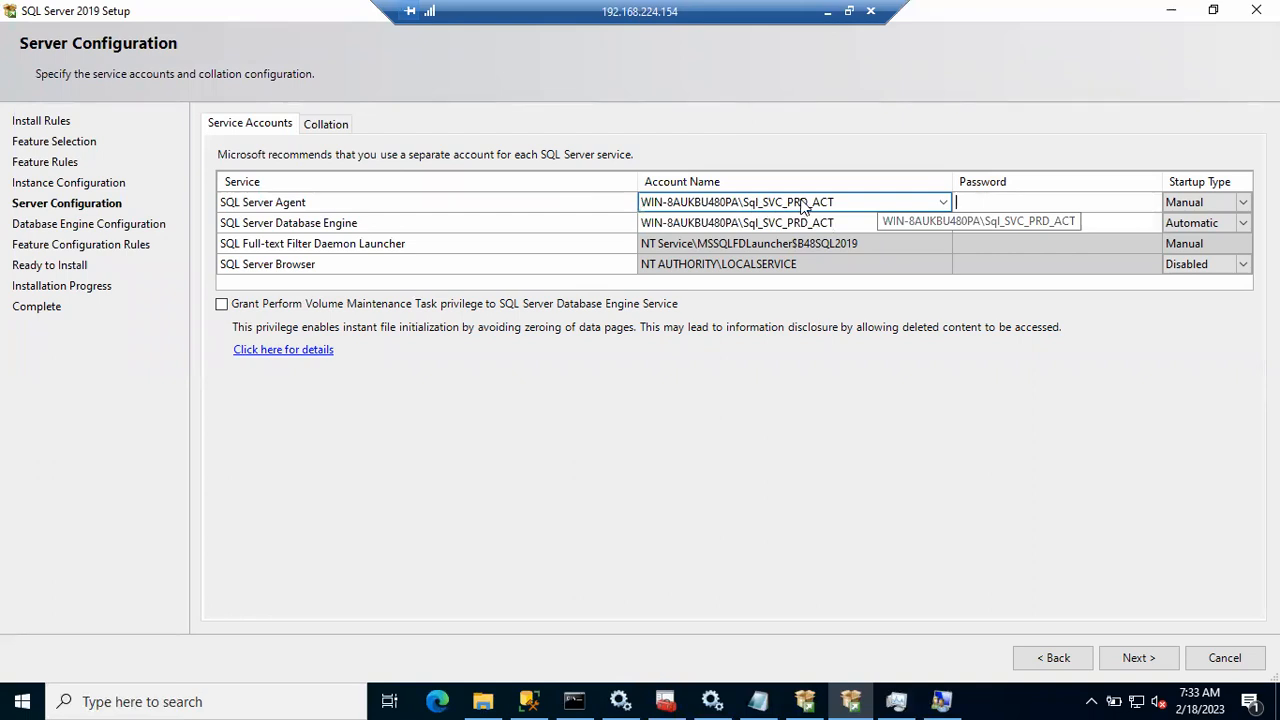
pyautogui.write('*************')
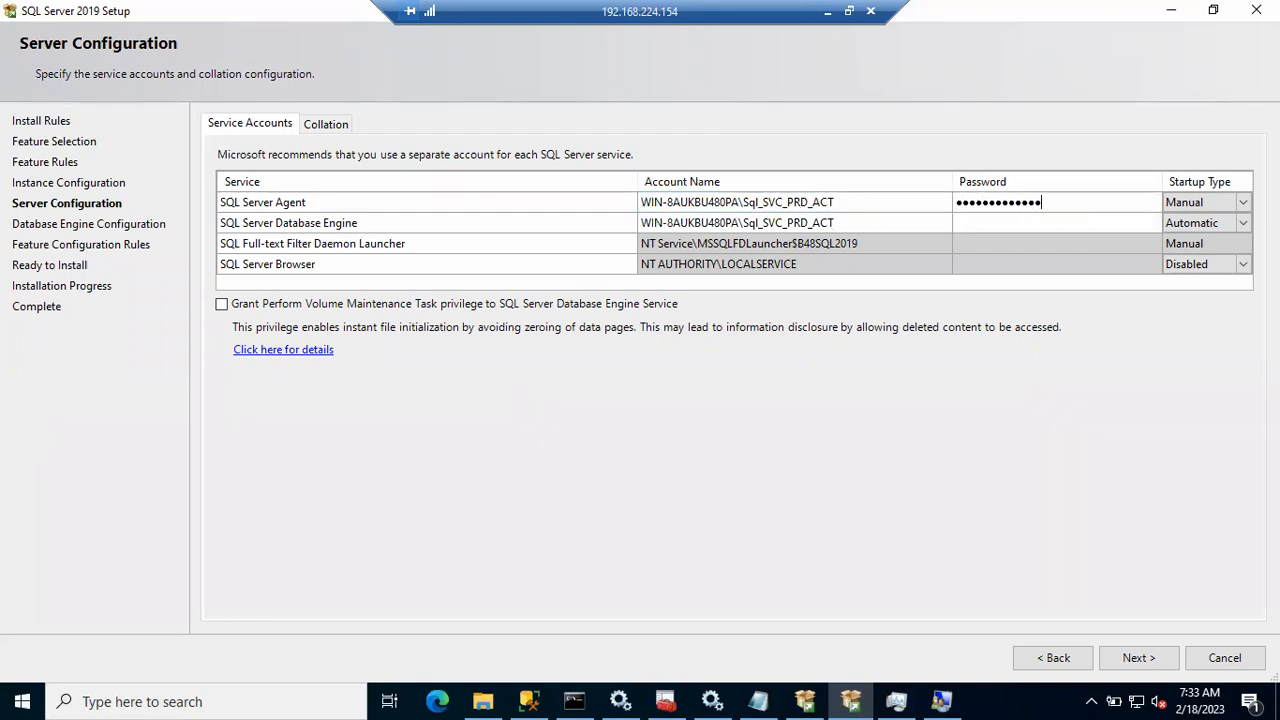
pyautogui.click(1012, 221)
pyautogui.write('*************')
# Step: Set the SQL Server Agent startup type to Automatic
pyautogui.click(1238, 202)
pyautogui.click(1242, 203)
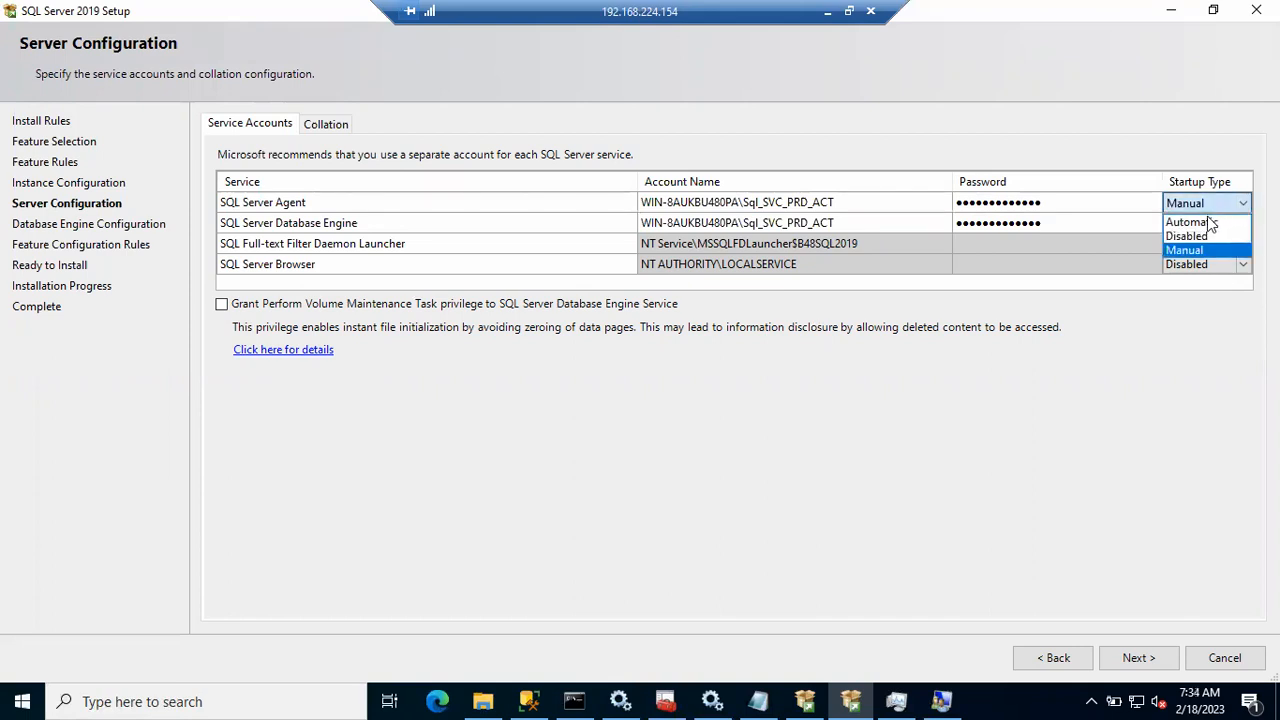
pyautogui.click(1200, 222)
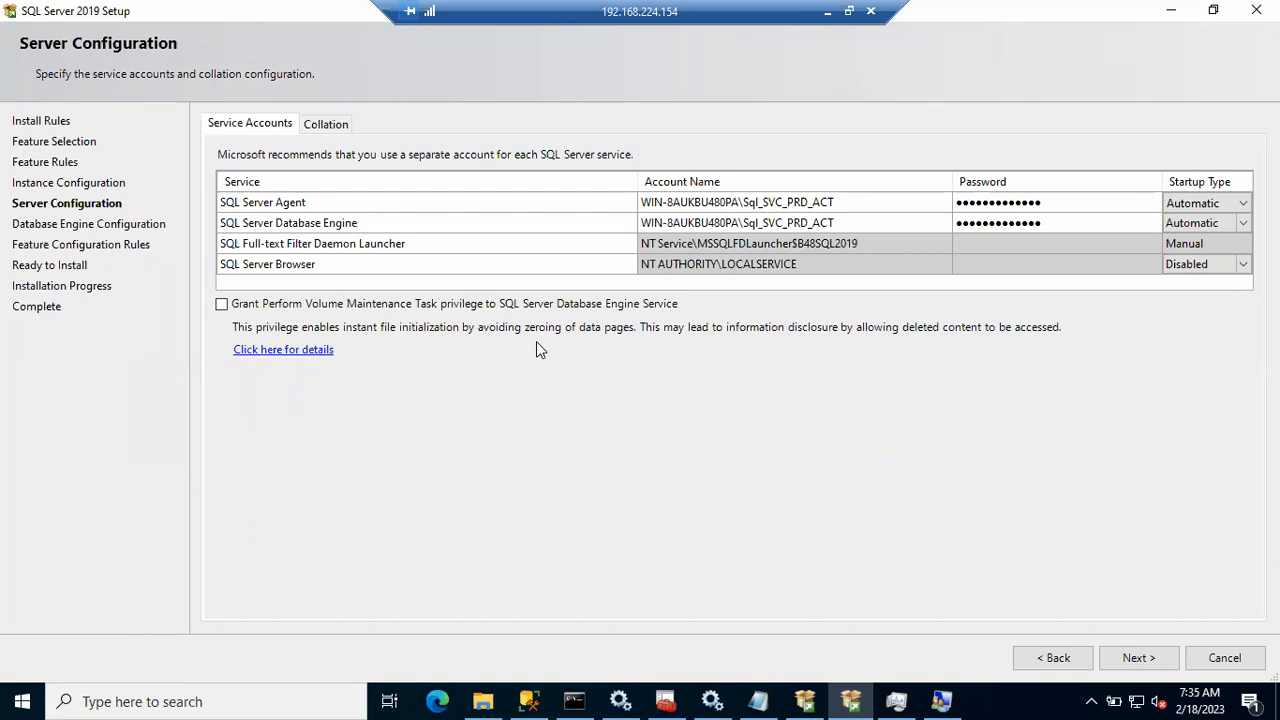
# Step: Check the Collation tab, keep SQL_Latin1_General_CP1_CI_AS, and continue past Server Configuration
pyautogui.click(325, 127)
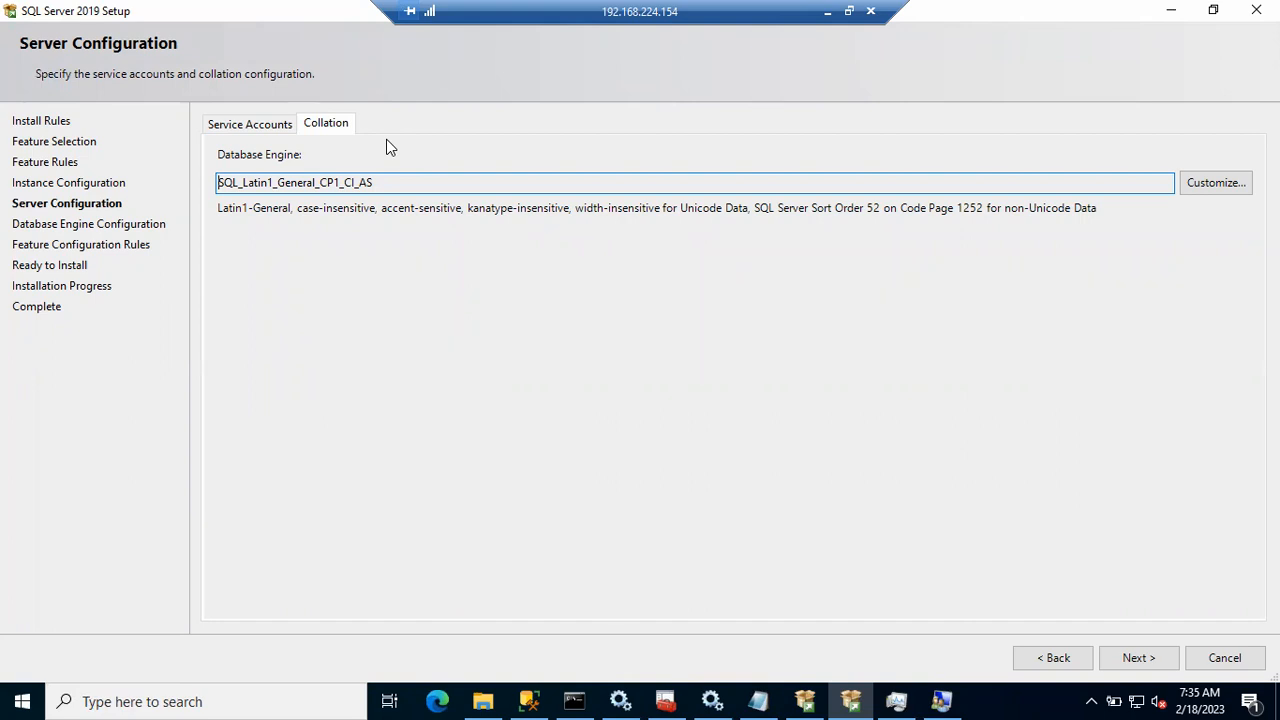
pyautogui.moveTo(408, 183); pyautogui.dragTo(215, 184)
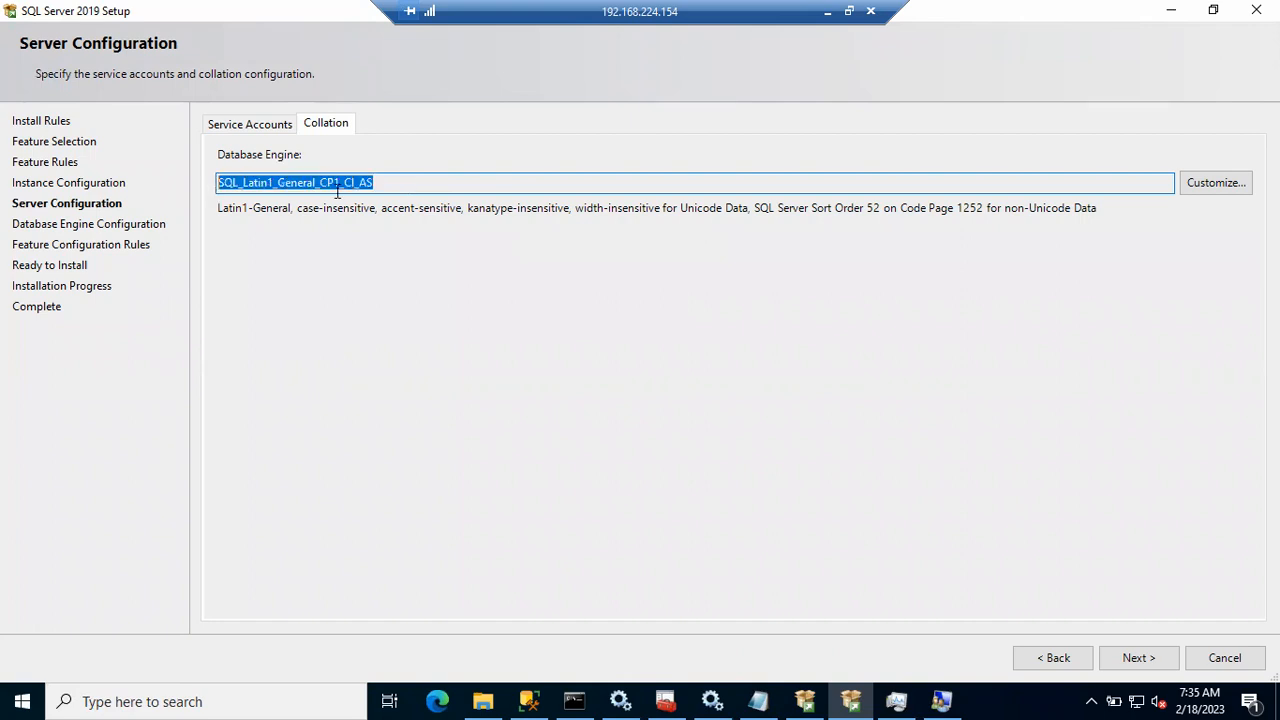
pyautogui.click(1135, 657)
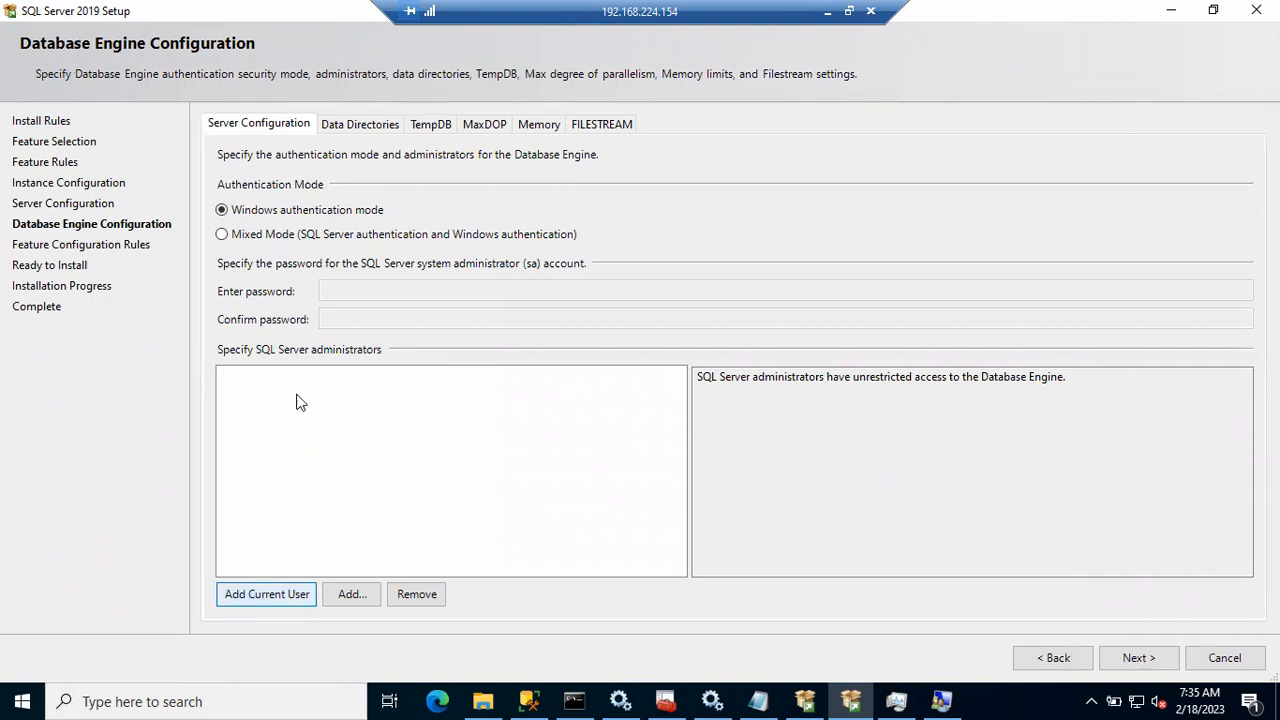
pyautogui.click(528, 700)
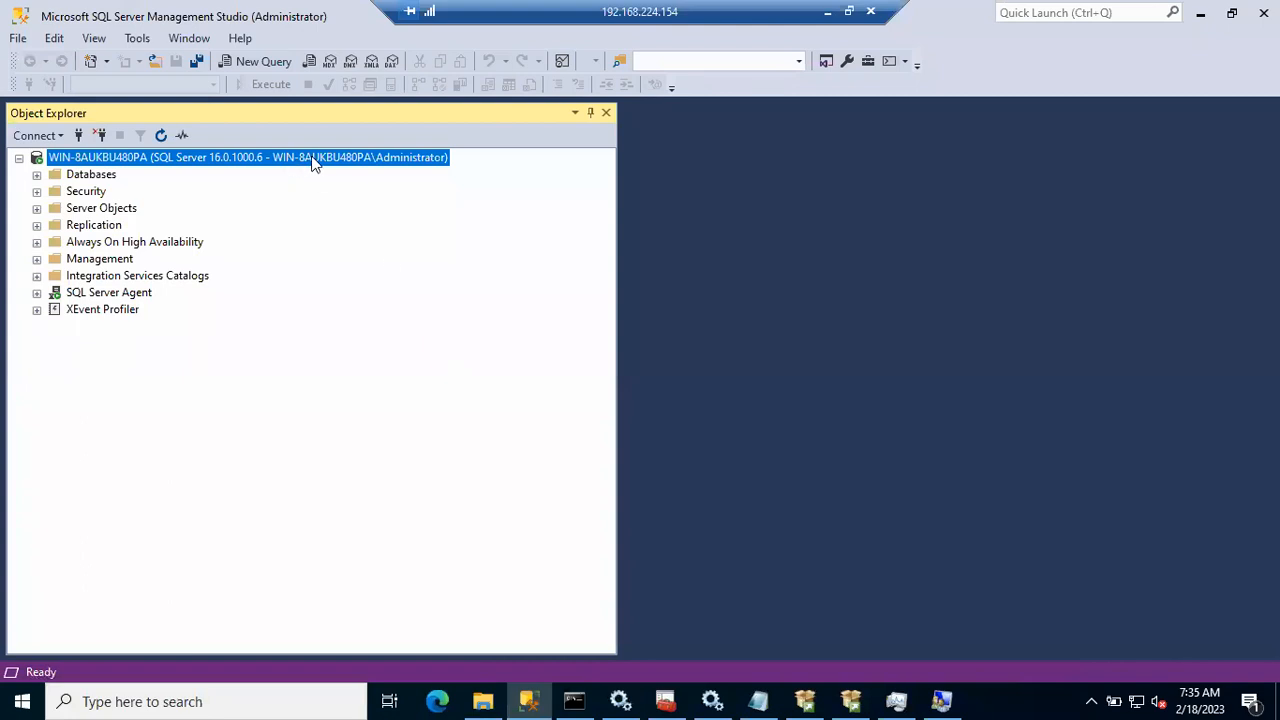
pyautogui.click(528, 700)
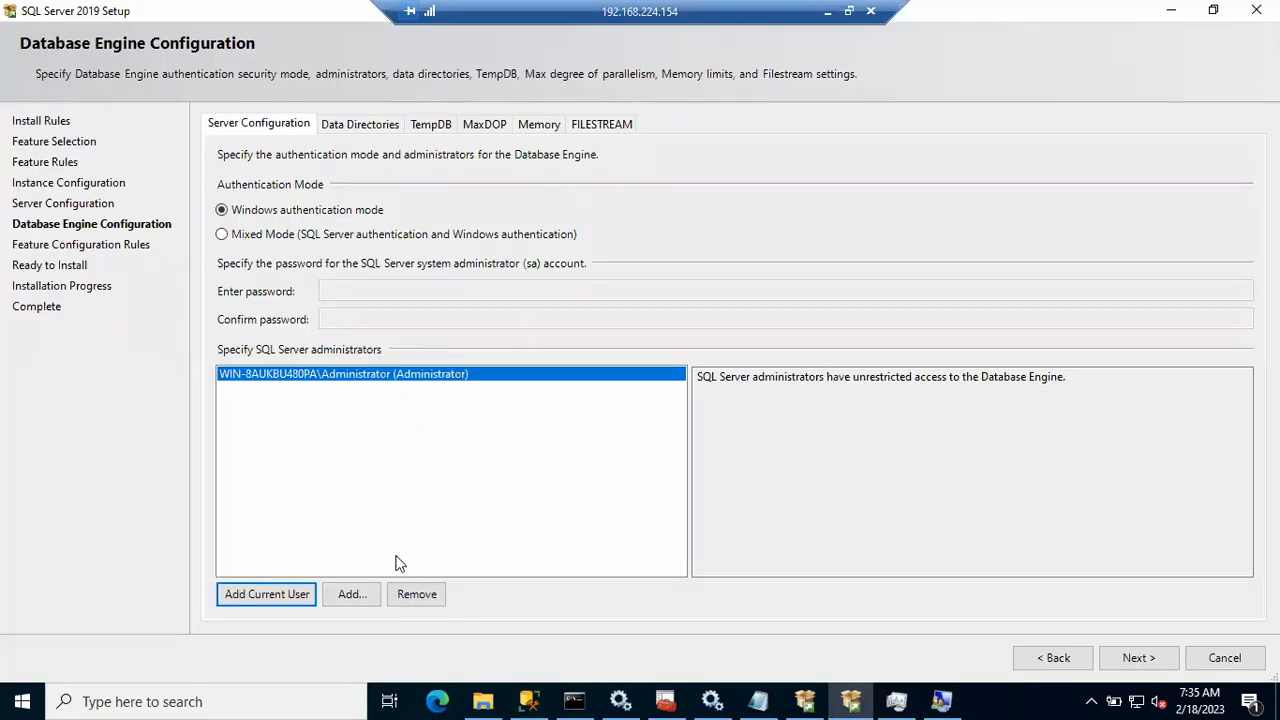
pyautogui.click(355, 595)
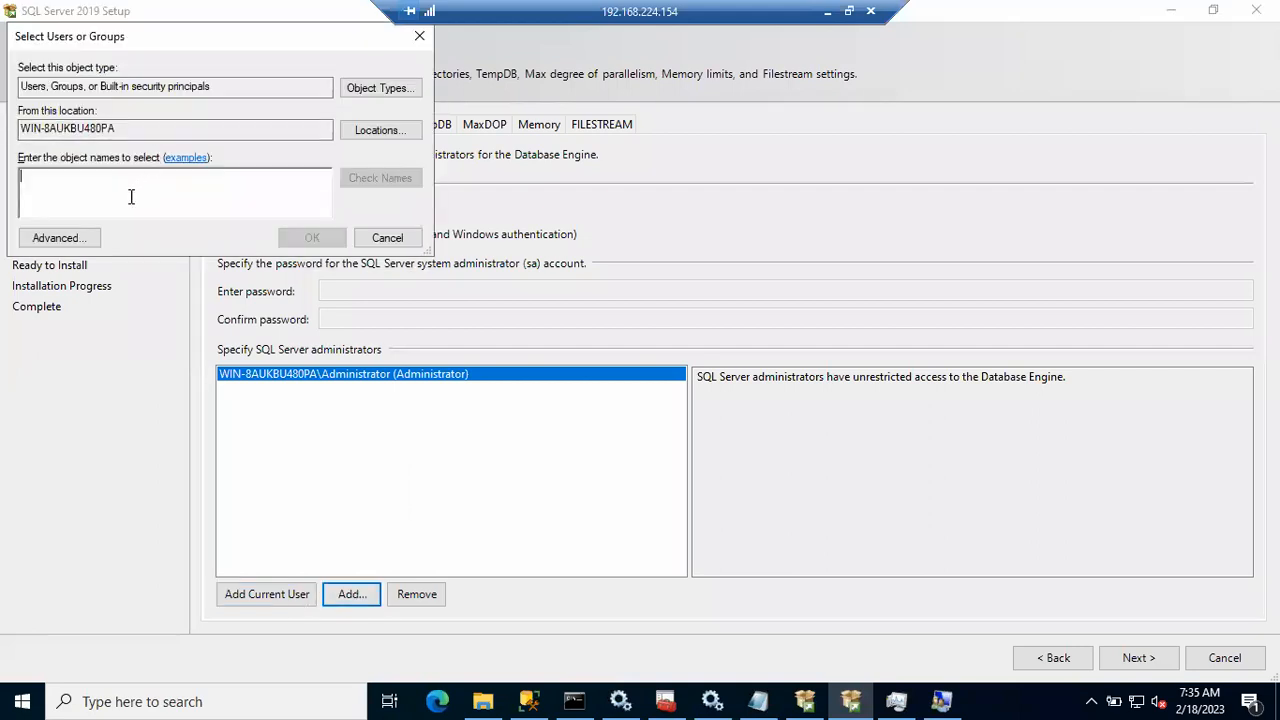
pyautogui.click(387, 240)
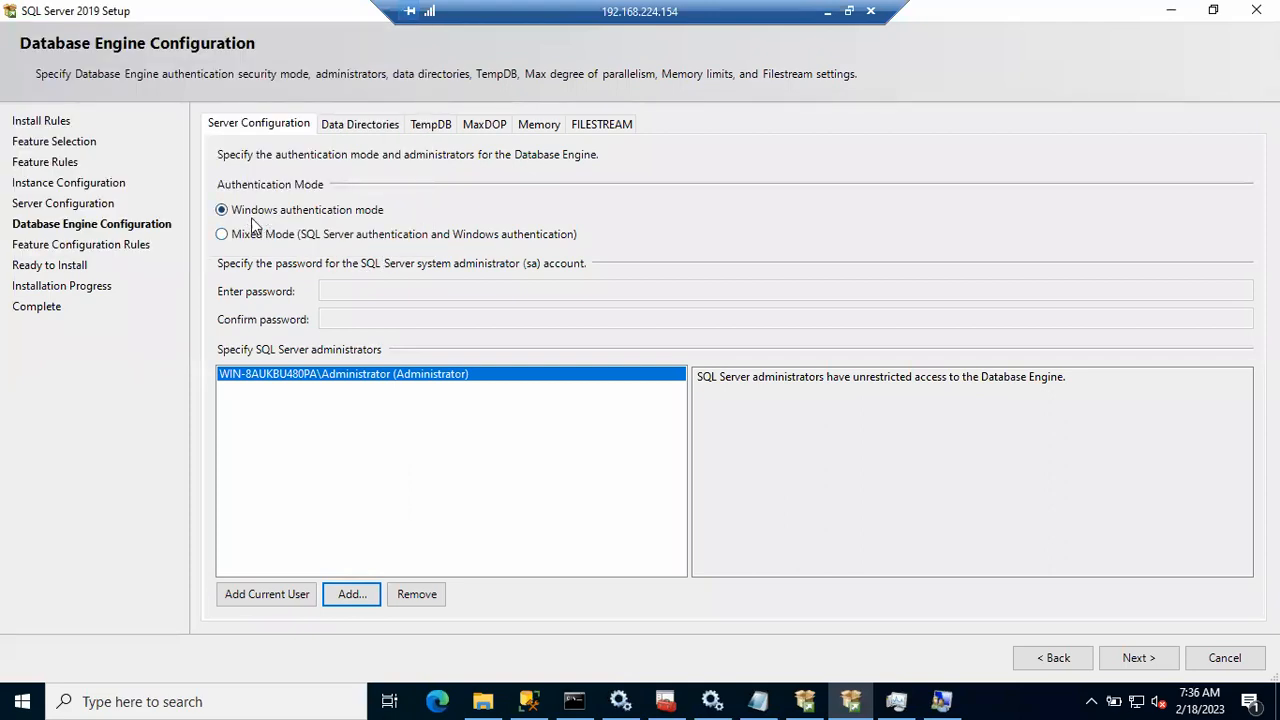
# Step: Review the Data Directories, TempDB, MaxDOP and Memory defaults unchanged, then advance to Ready to Install
pyautogui.click(360, 126)
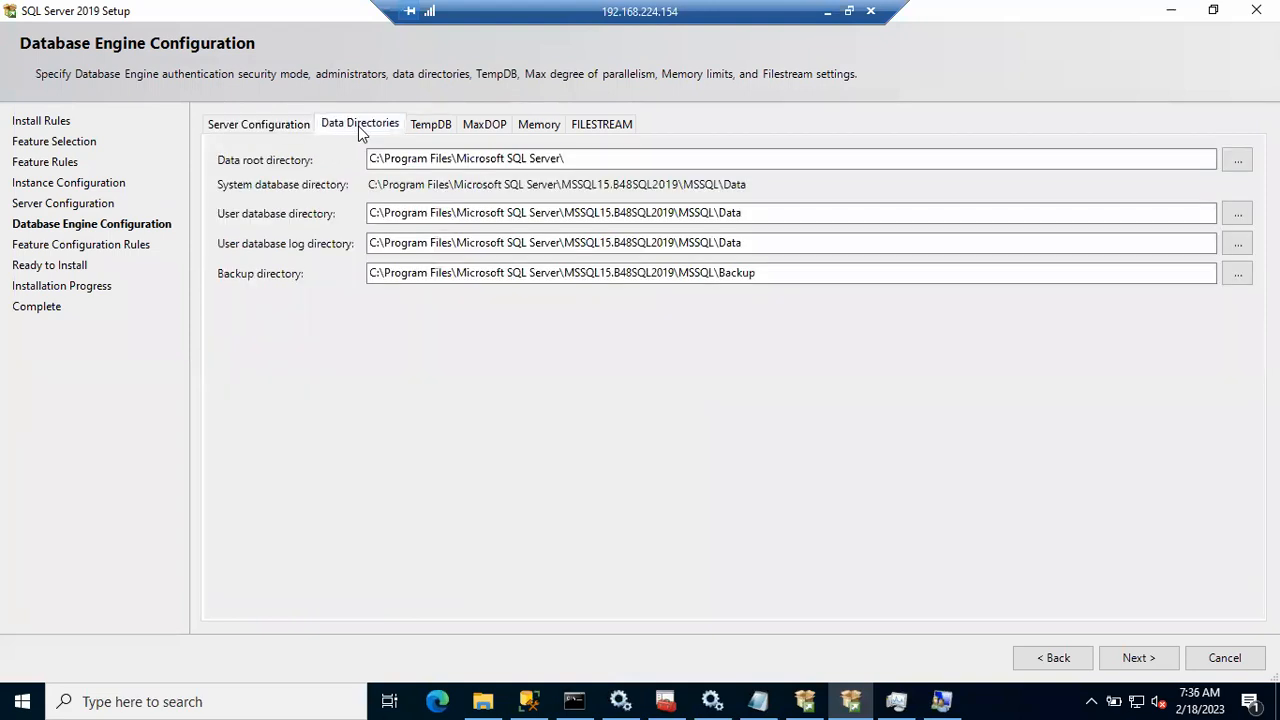
pyautogui.click(430, 123)
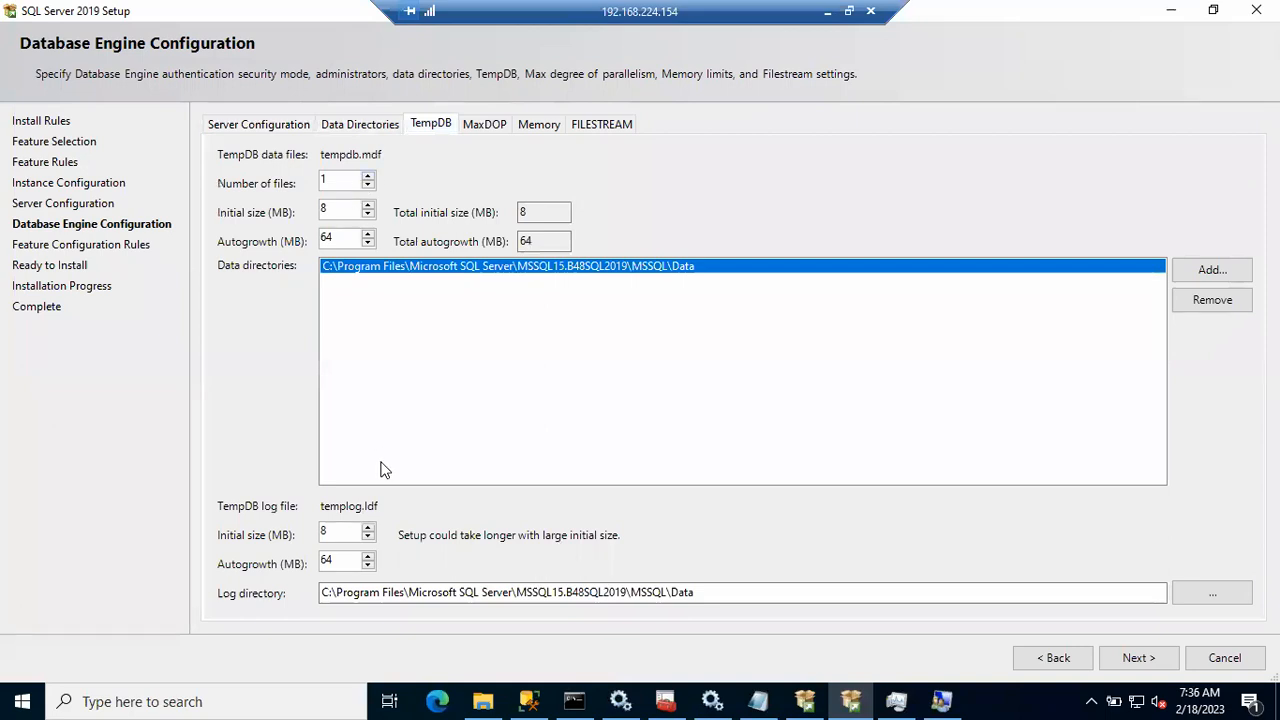
pyautogui.click(486, 126)
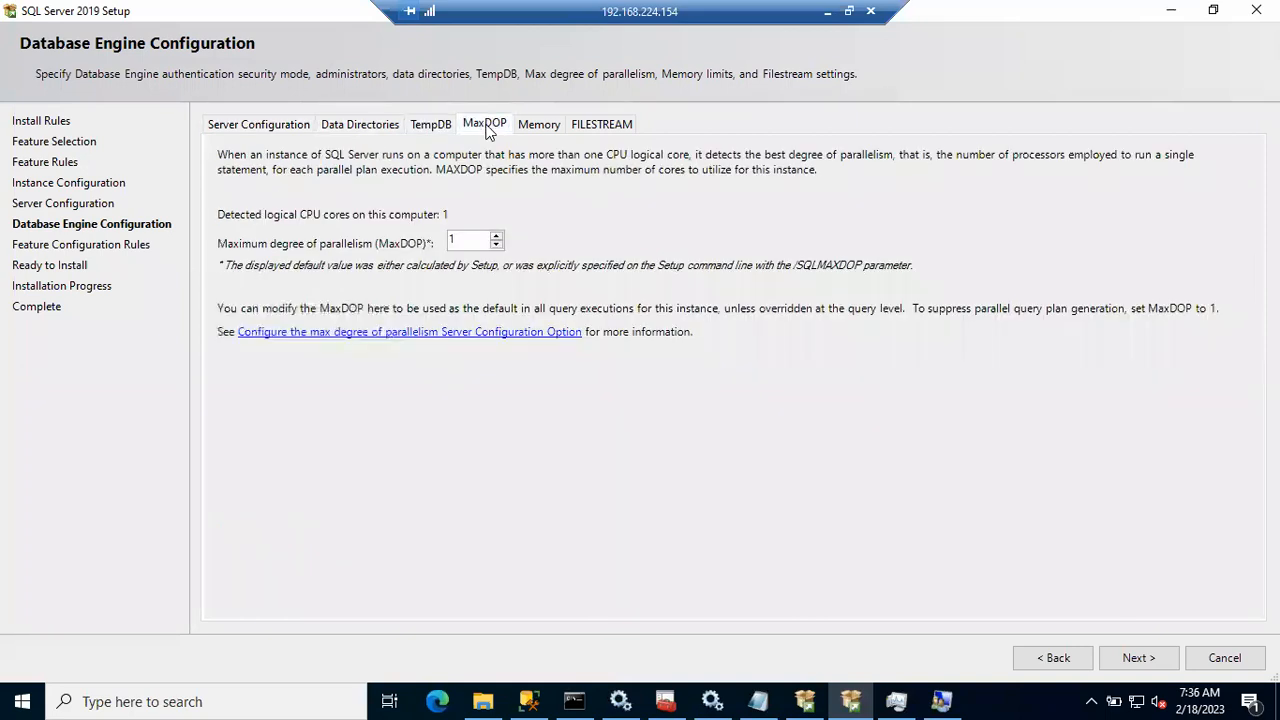
pyautogui.click(530, 126)
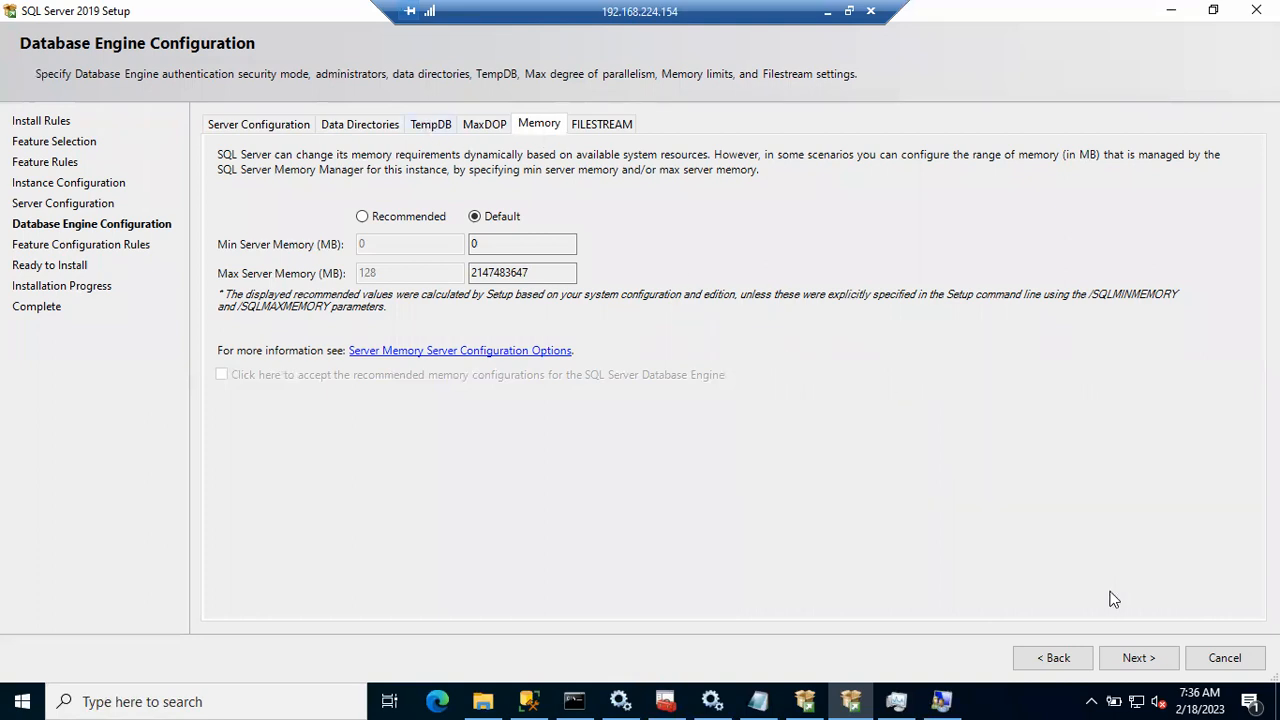
pyautogui.click(1136, 660)
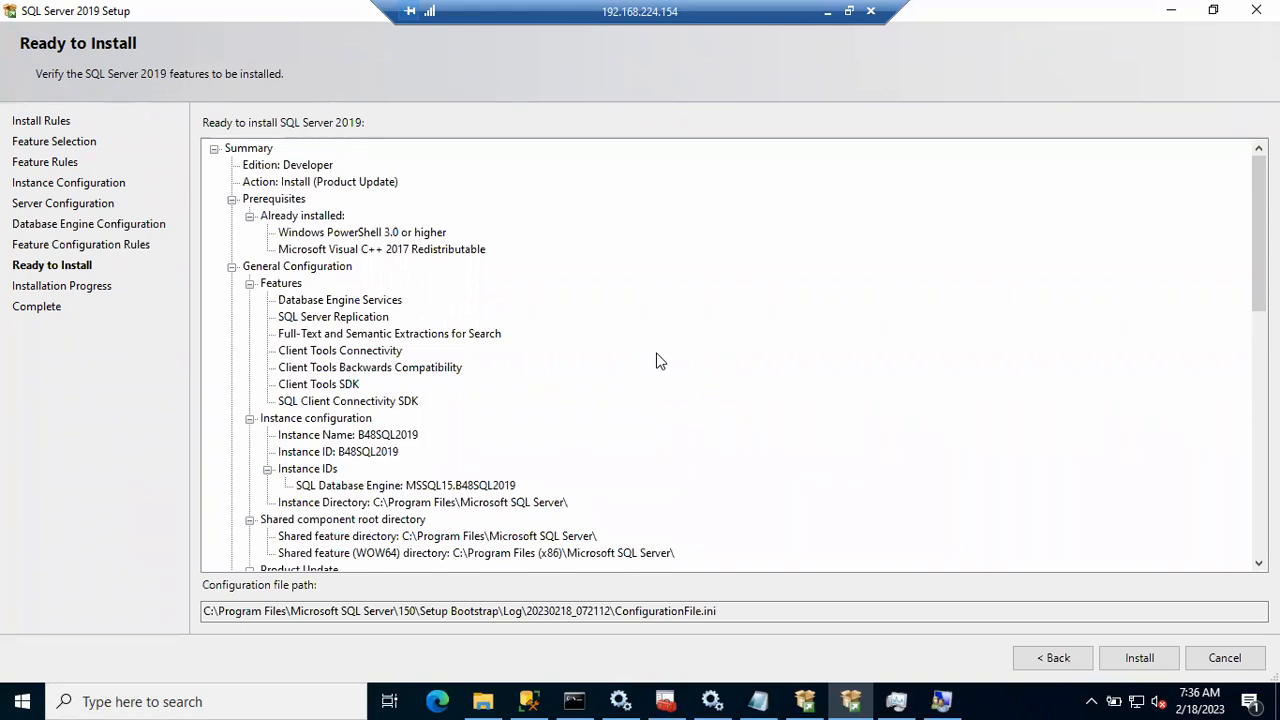
# Step: Note the ConfigurationFile.ini path, then start installing instance B48SQL2019
pyautogui.moveTo(615, 611); pyautogui.dragTo(740, 603)
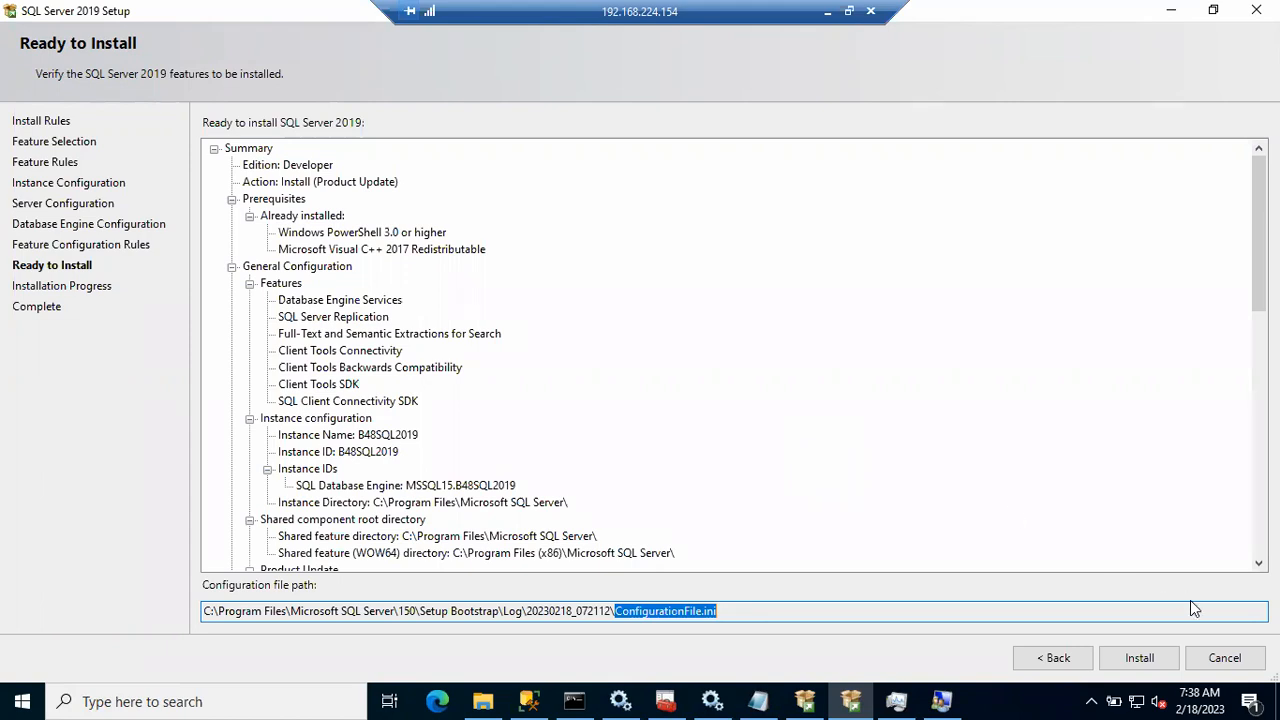
pyautogui.click(1140, 658)
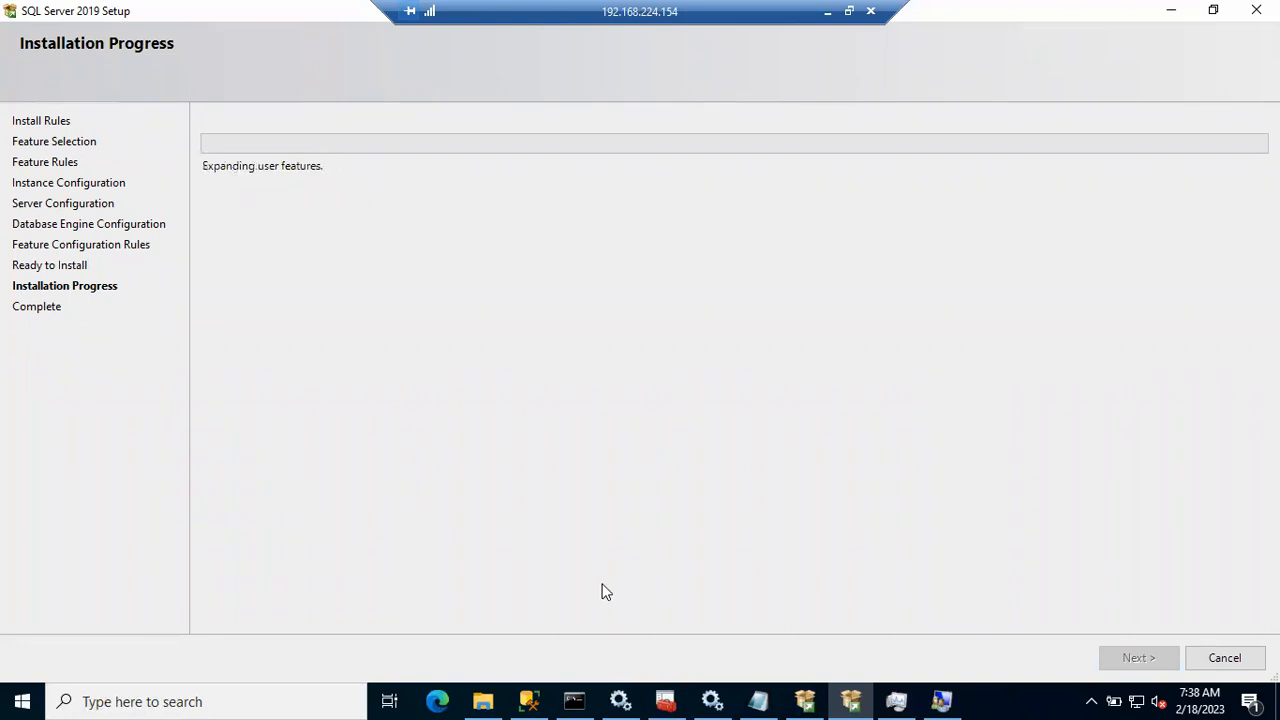
# Step: Bring File Explorer up from the taskbar over the still-running installer
pyautogui.click(537, 697)
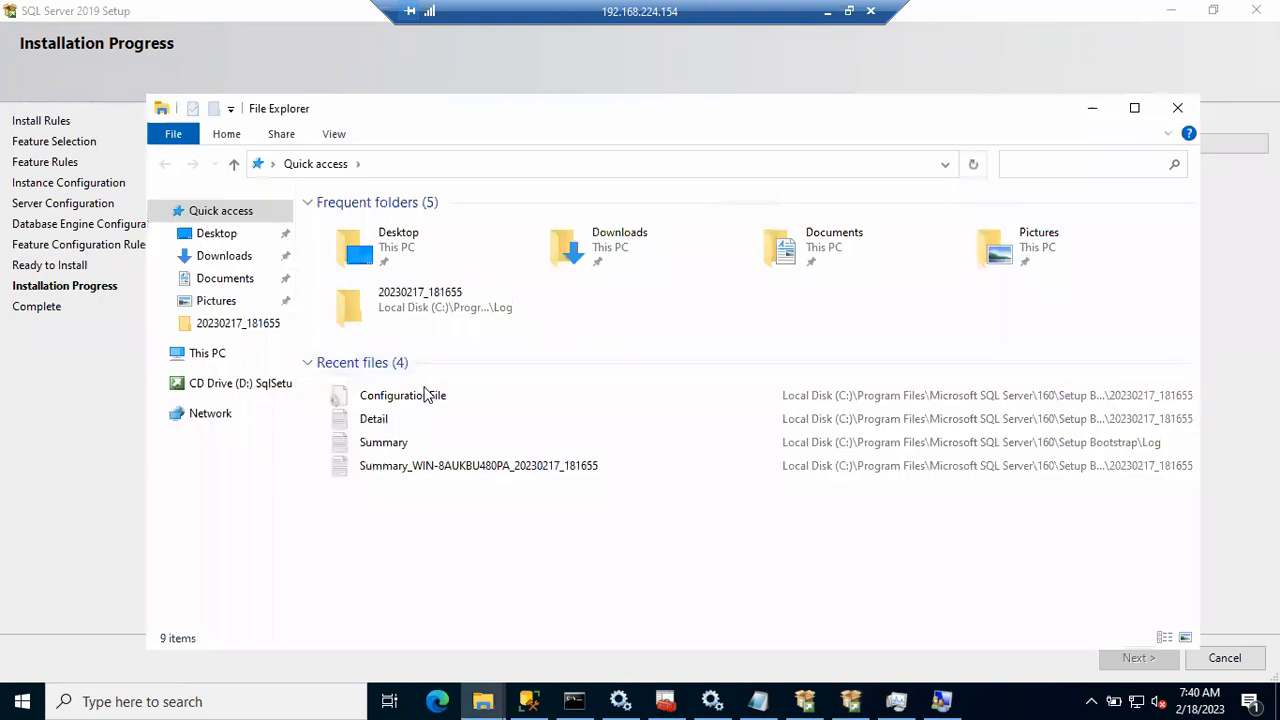
# Step: Browse from This PC into C:\Program Files\Microsoft SQL Server\MSSQL16.MSSQLSERVER
pyautogui.click(219, 360)
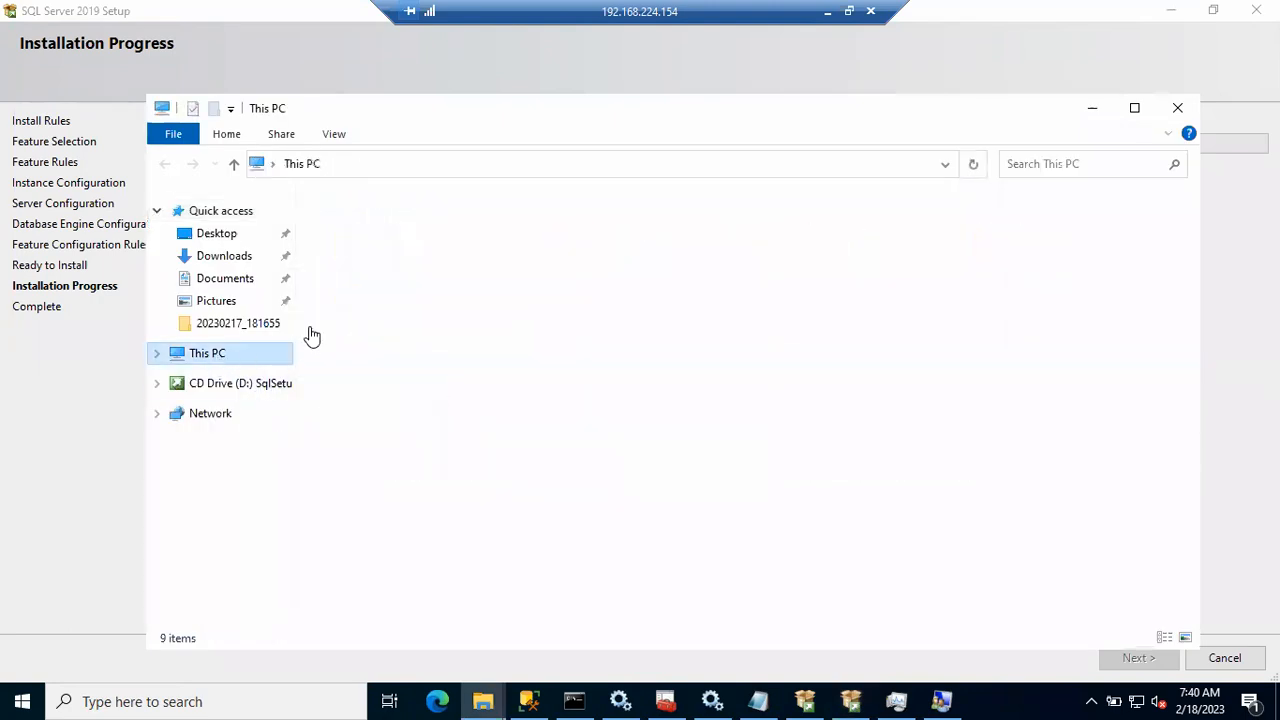
pyautogui.doubleClick(461, 437)
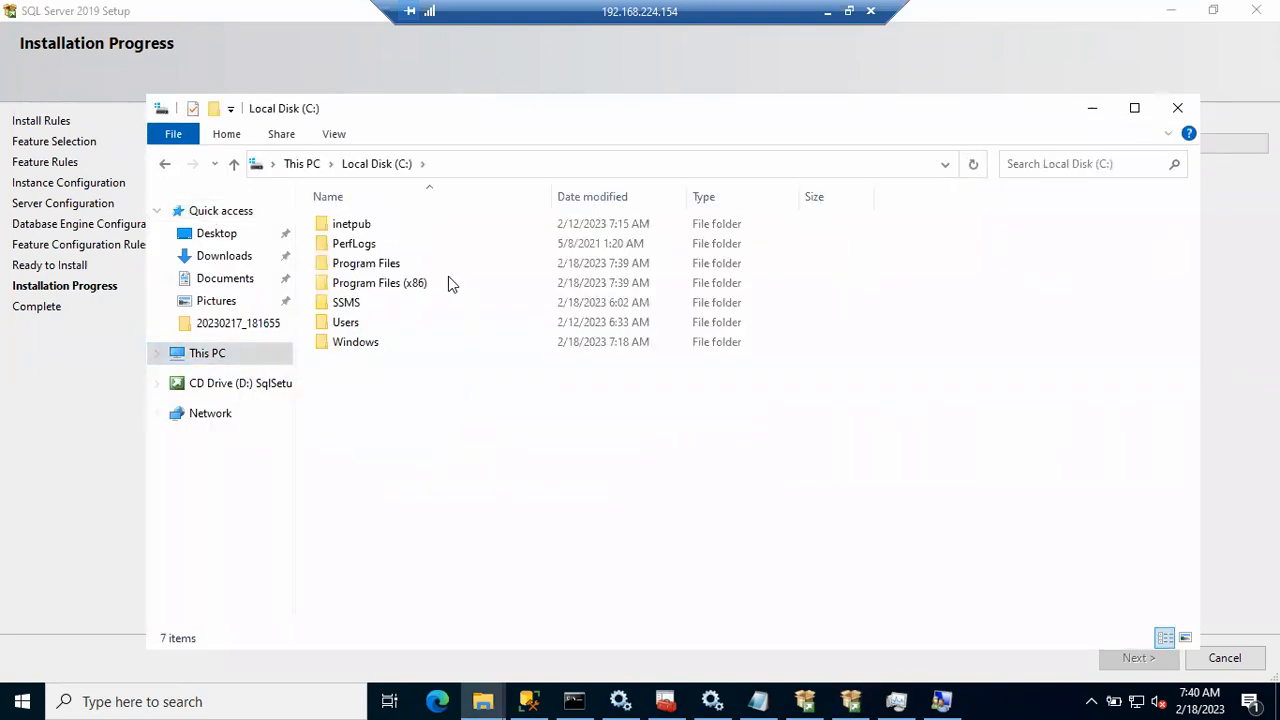
pyautogui.doubleClick(407, 263)
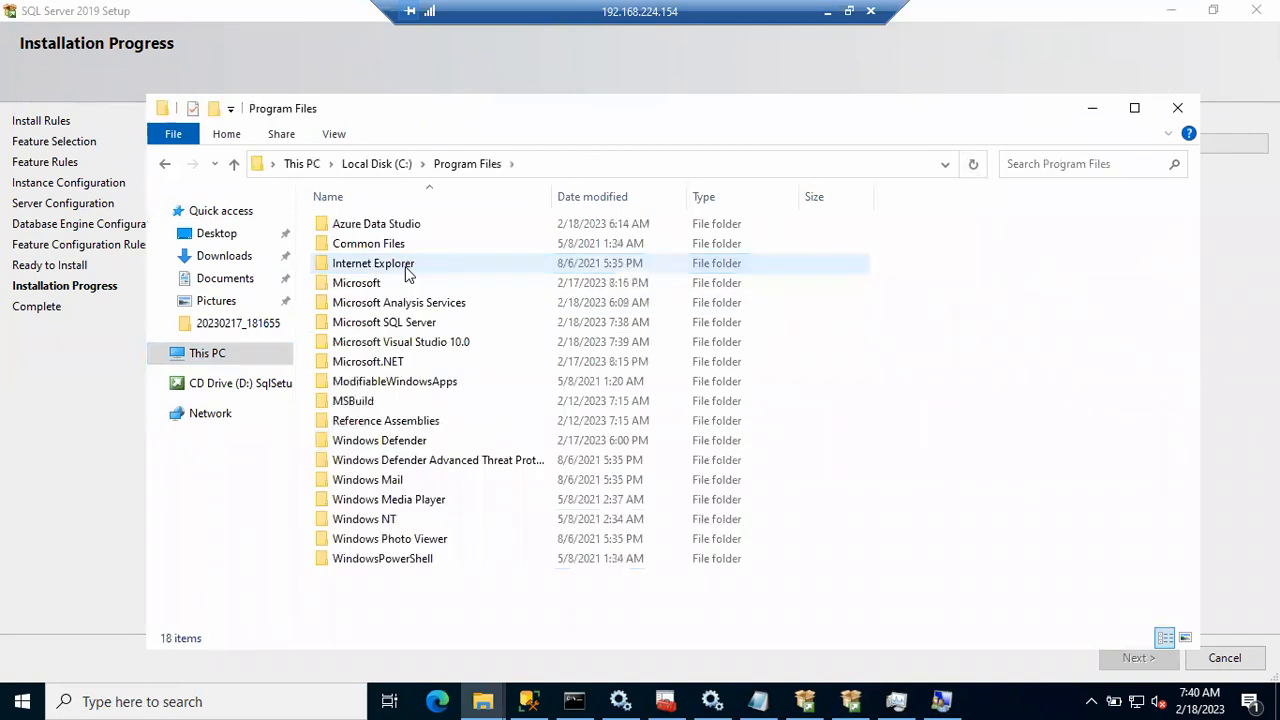
pyautogui.doubleClick(398, 323)
pyautogui.doubleClick(363, 329)
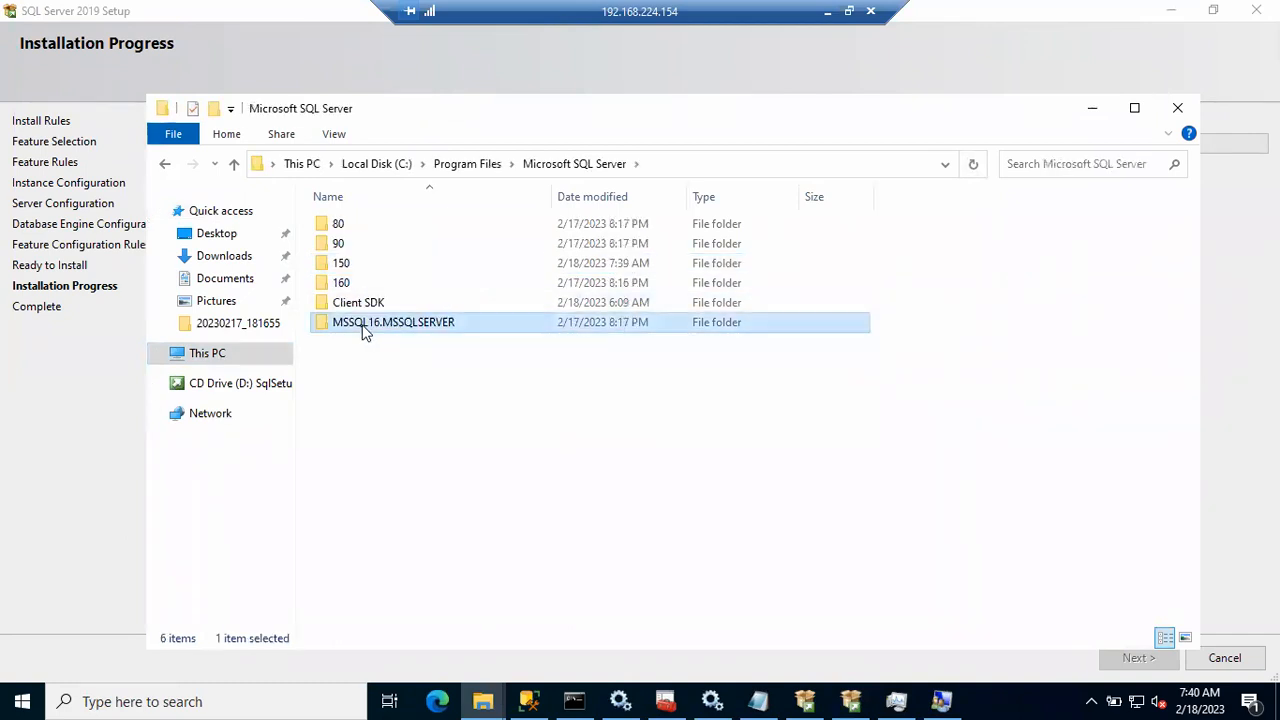
# Step: Open 160\Setup Bootstrap\Log\20230217_181655 and select its Detail log file
pyautogui.click(600, 169)
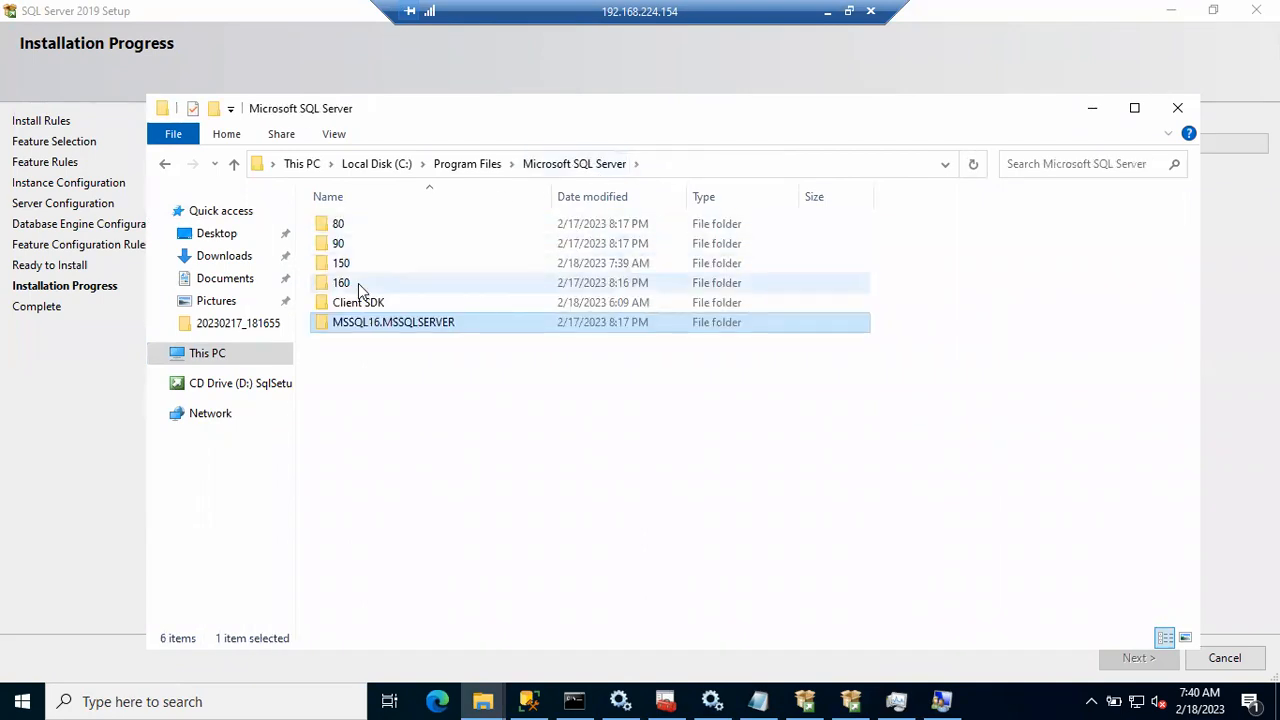
pyautogui.doubleClick(341, 283)
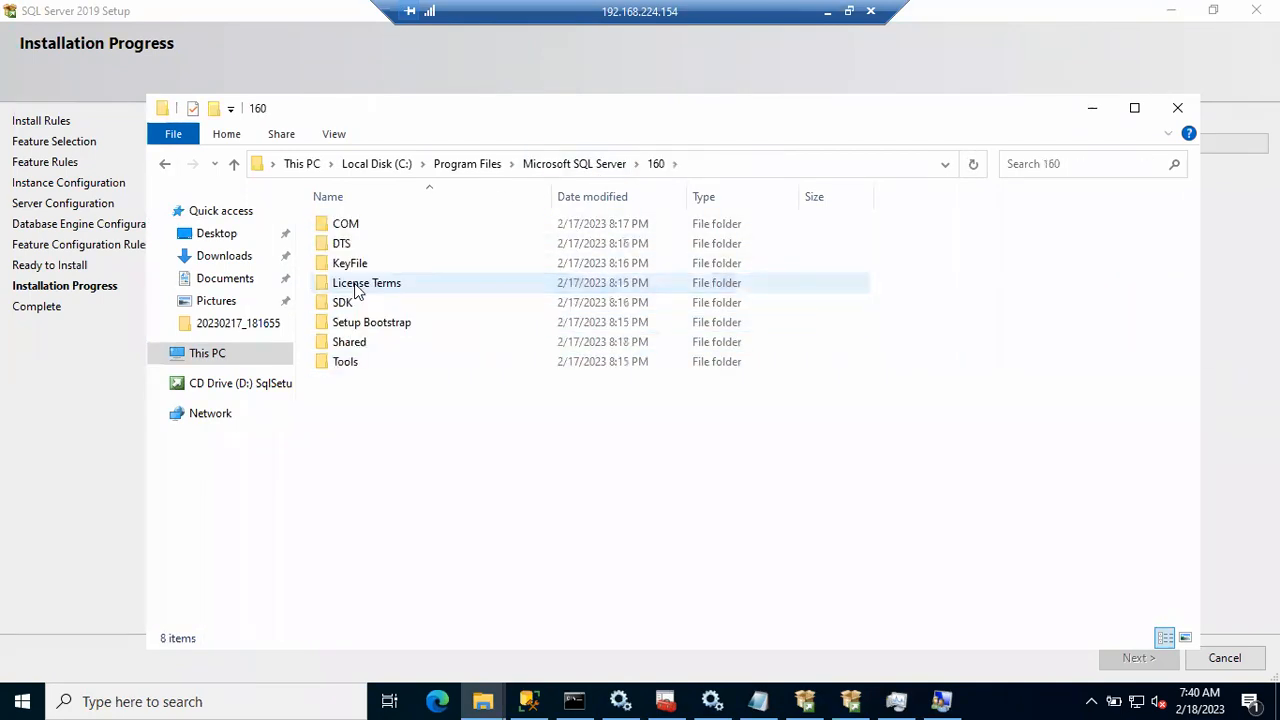
pyautogui.click(357, 326)
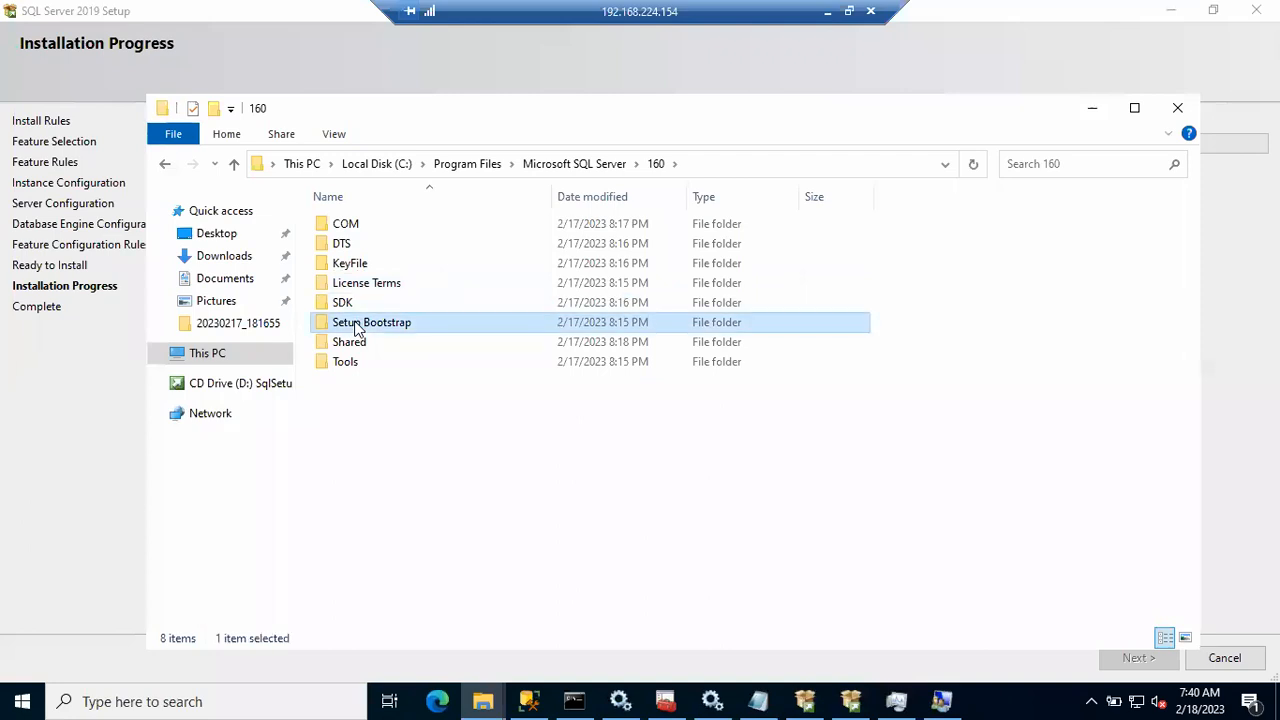
pyautogui.doubleClick(357, 326)
pyautogui.click(349, 228)
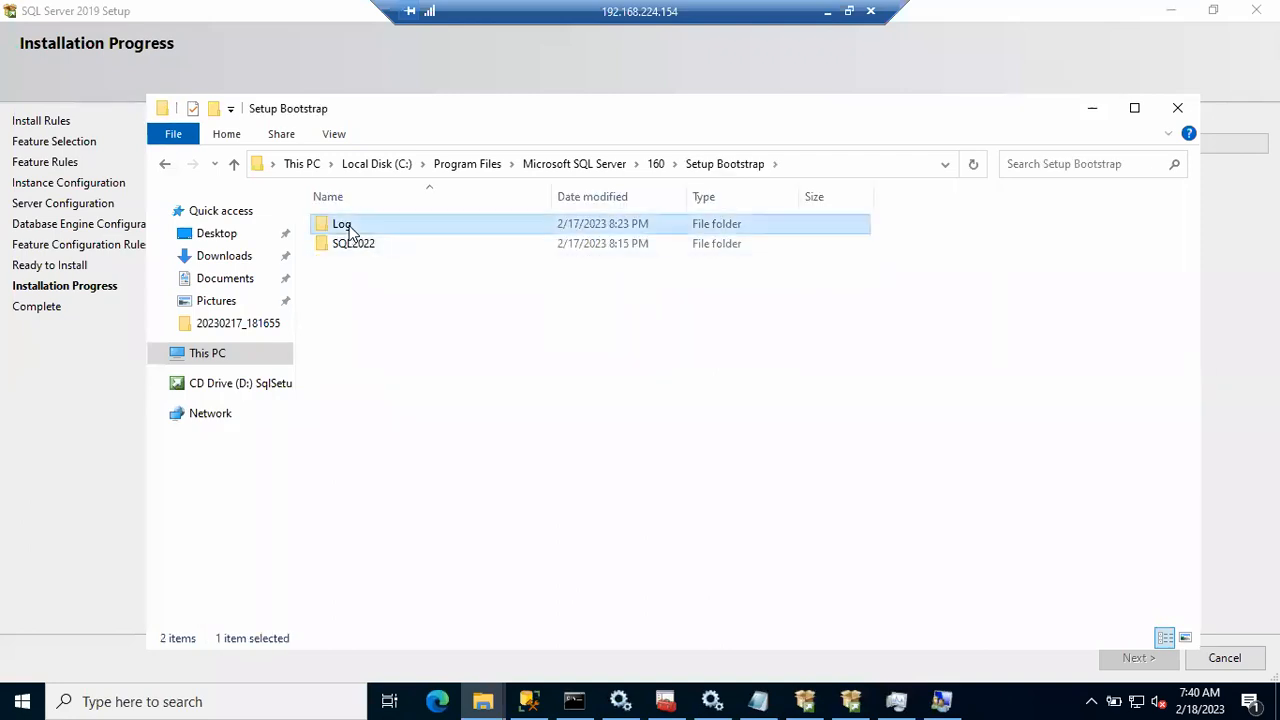
pyautogui.doubleClick(349, 226)
pyautogui.click(356, 266)
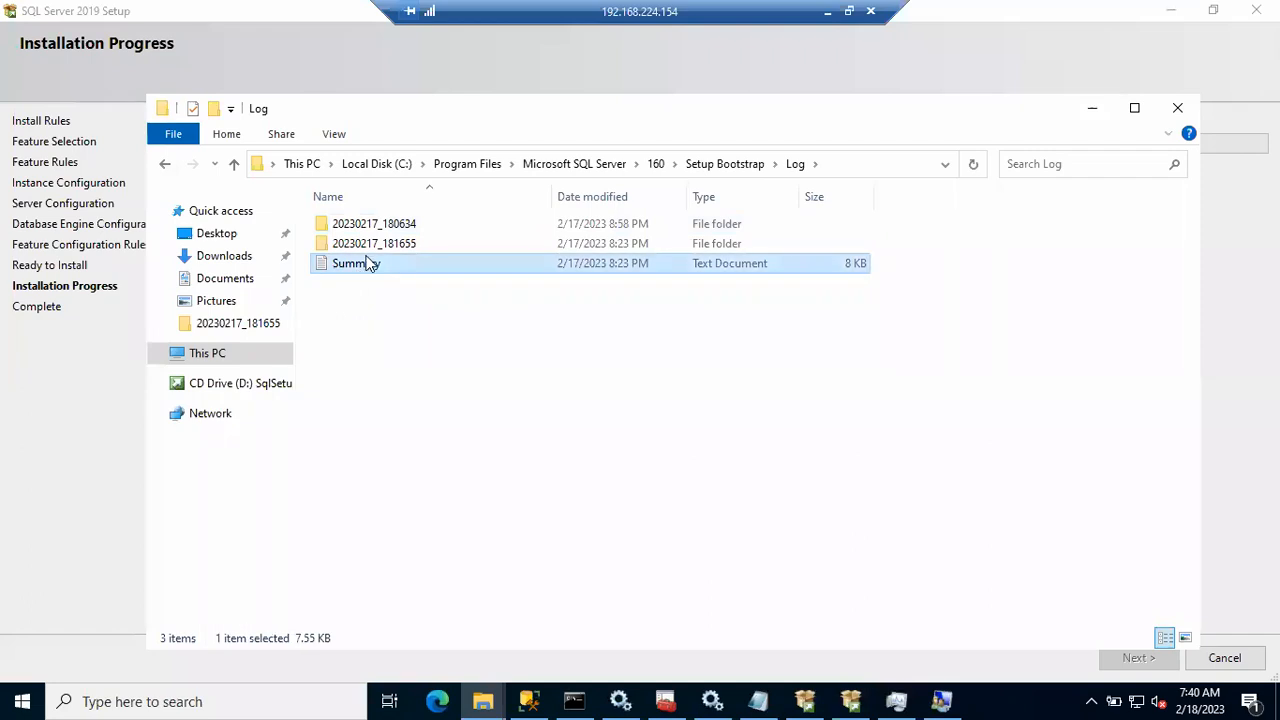
pyautogui.doubleClick(368, 246)
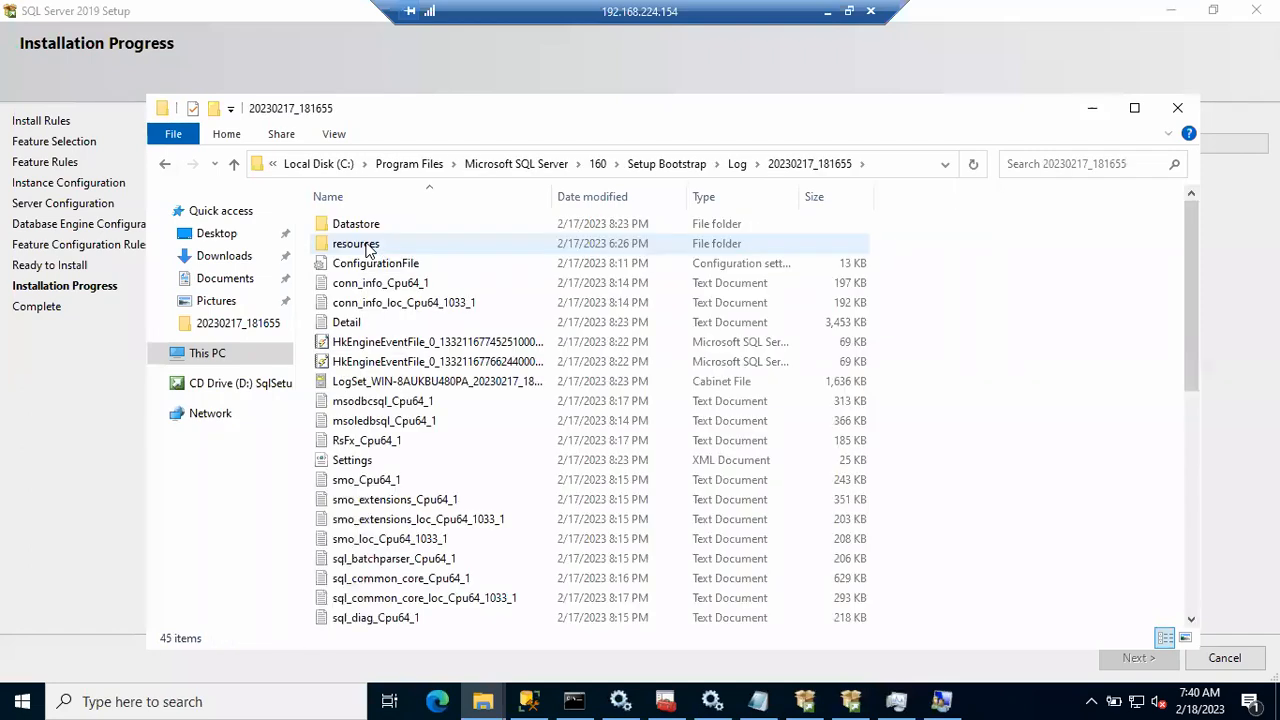
pyautogui.click(347, 323)
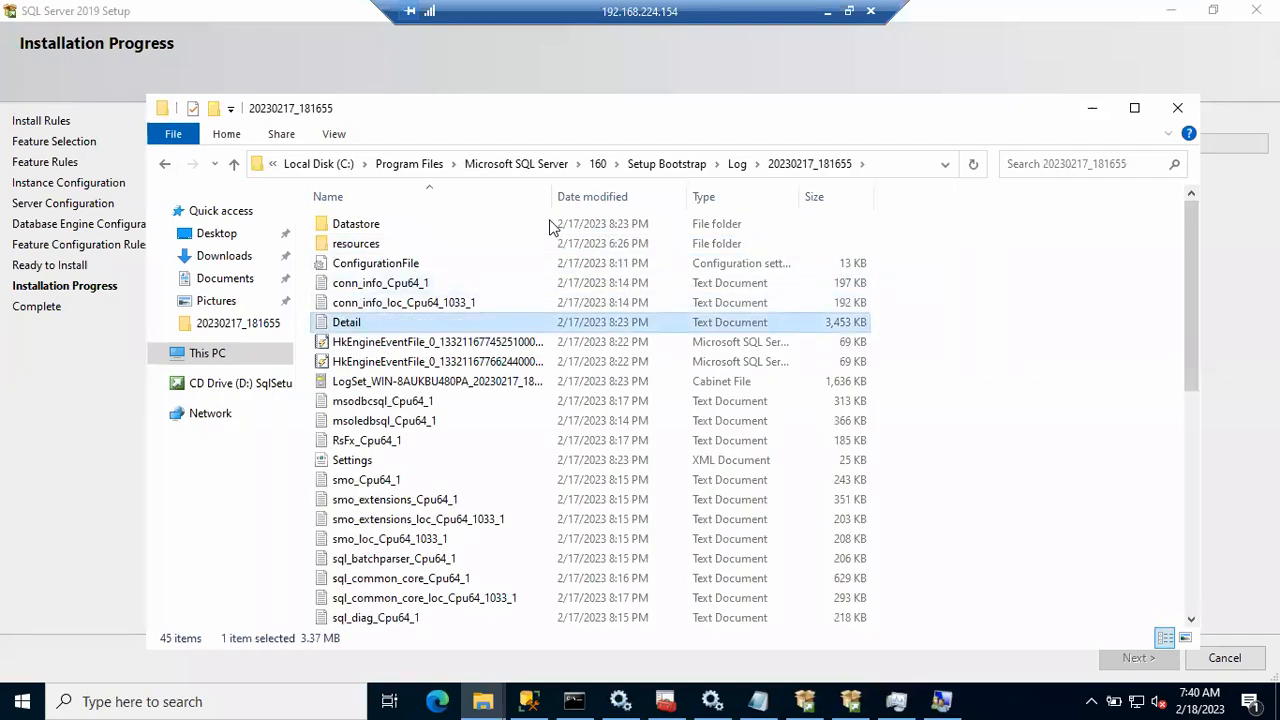
# Step: Return to the Microsoft SQL Server folder and minimize Explorer to reveal the installer
pyautogui.click(738, 164)
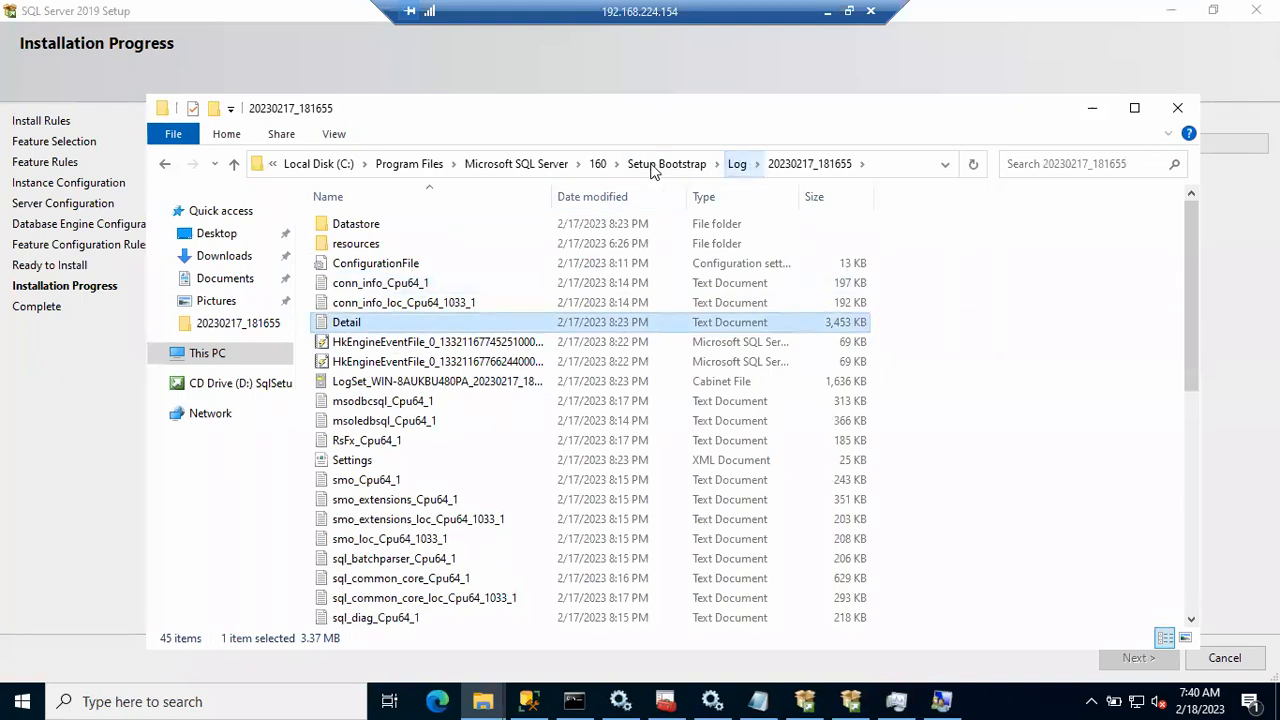
pyautogui.click(593, 168)
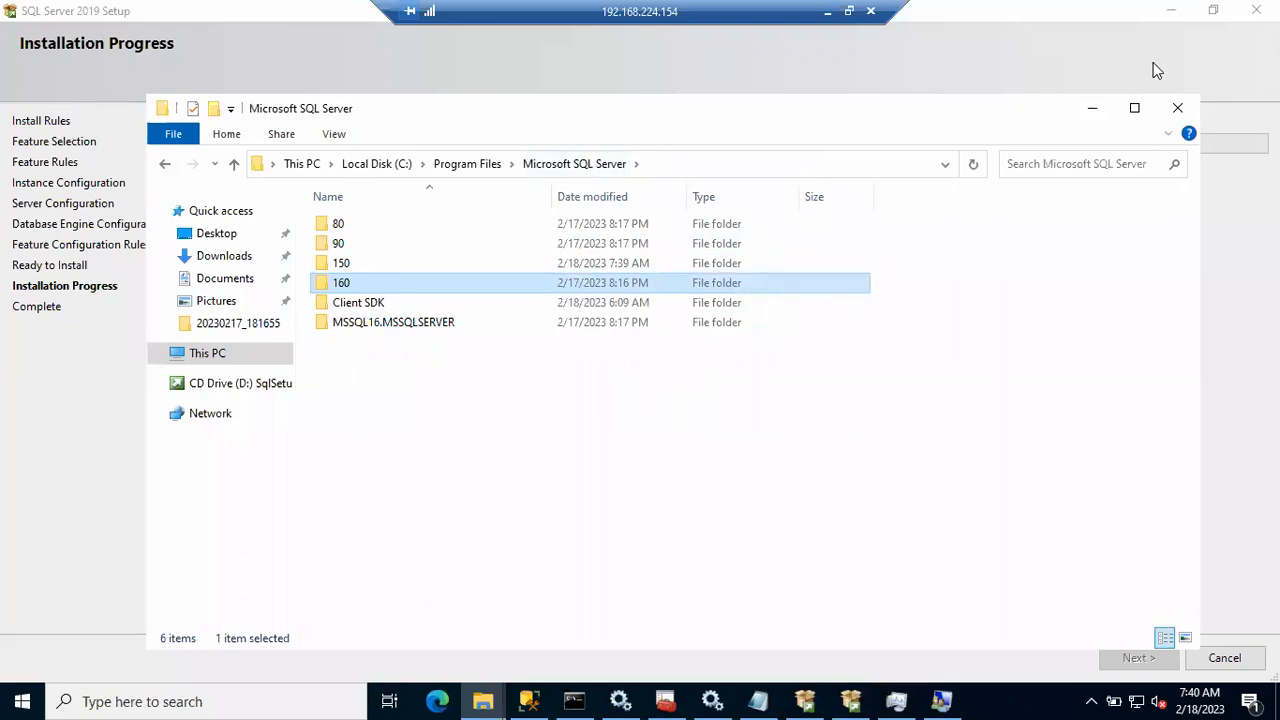
pyautogui.click(1104, 111)
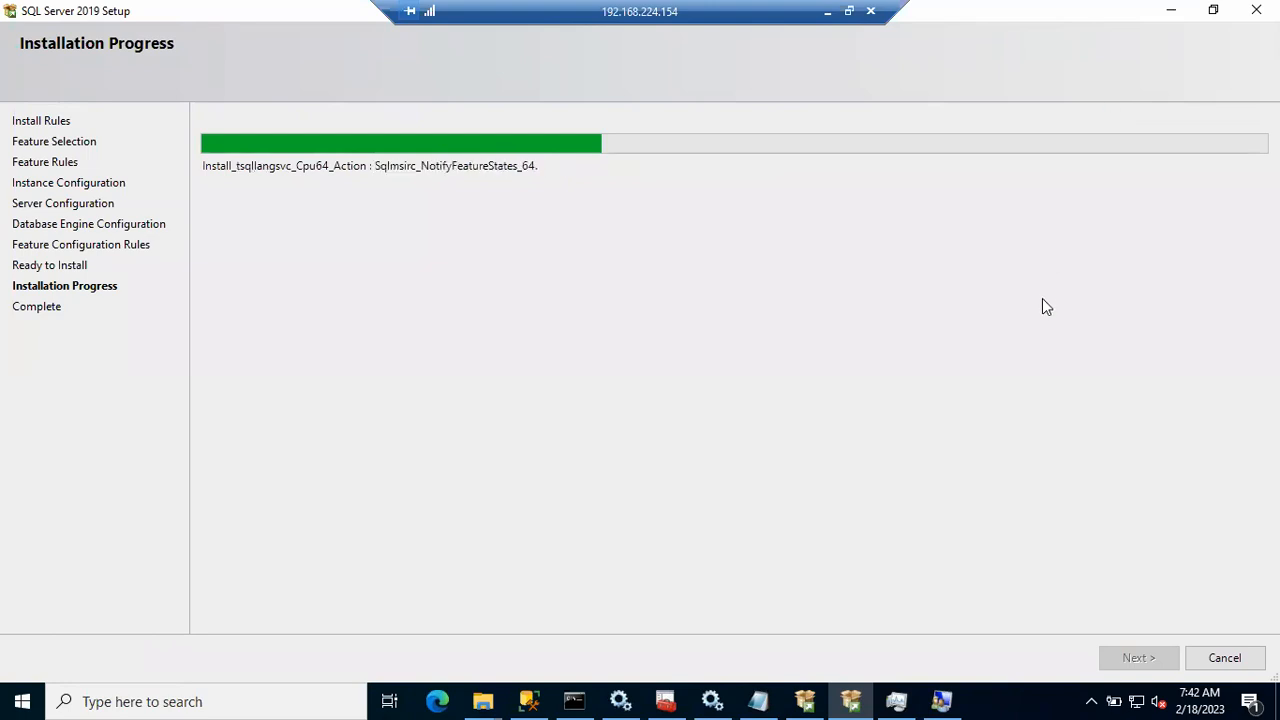
pyautogui.moveTo(485, 700)
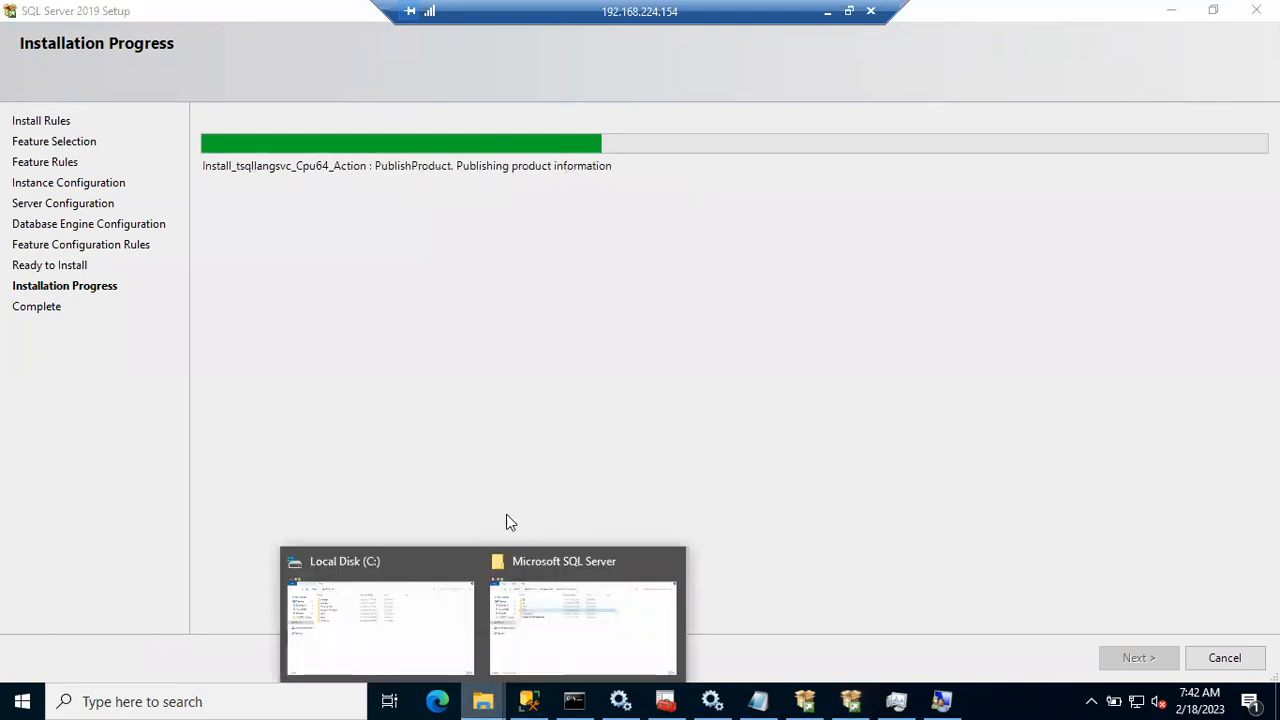
# Step: Open 150\Setup Bootstrap\Log\20230218_072112, select the Detail log, then go back to Log
pyautogui.click(581, 626)
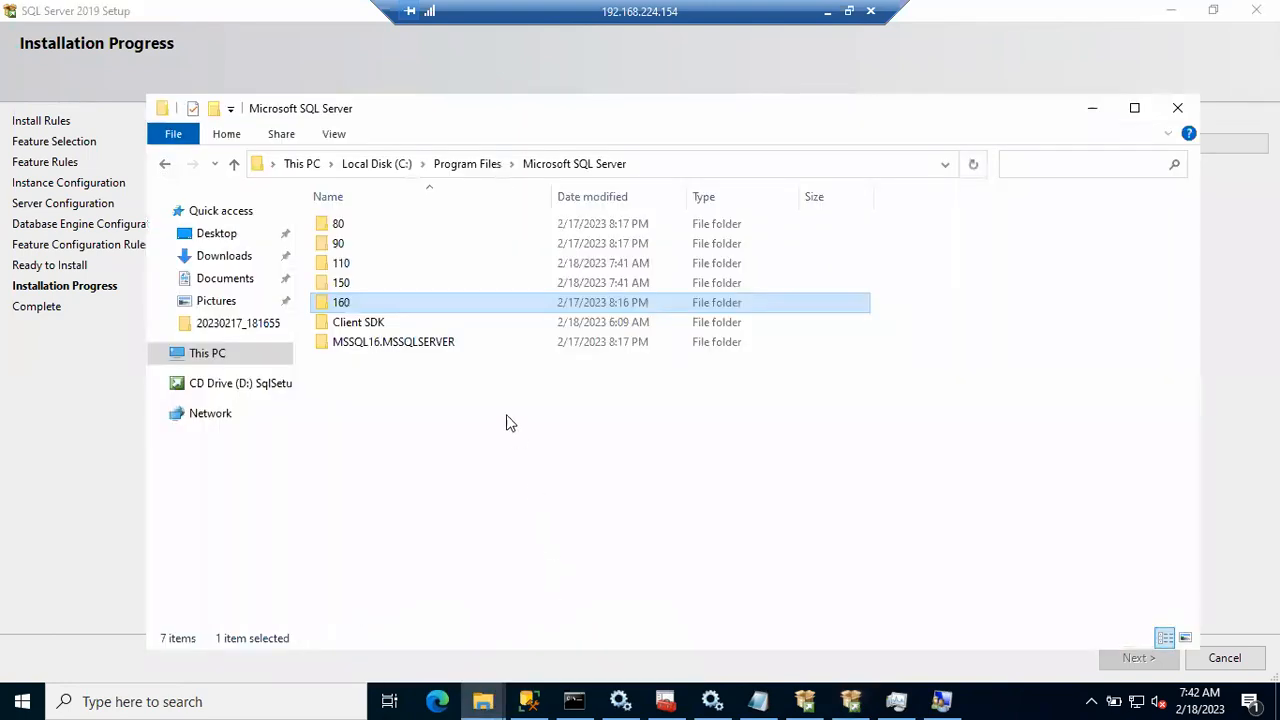
pyautogui.click(343, 283)
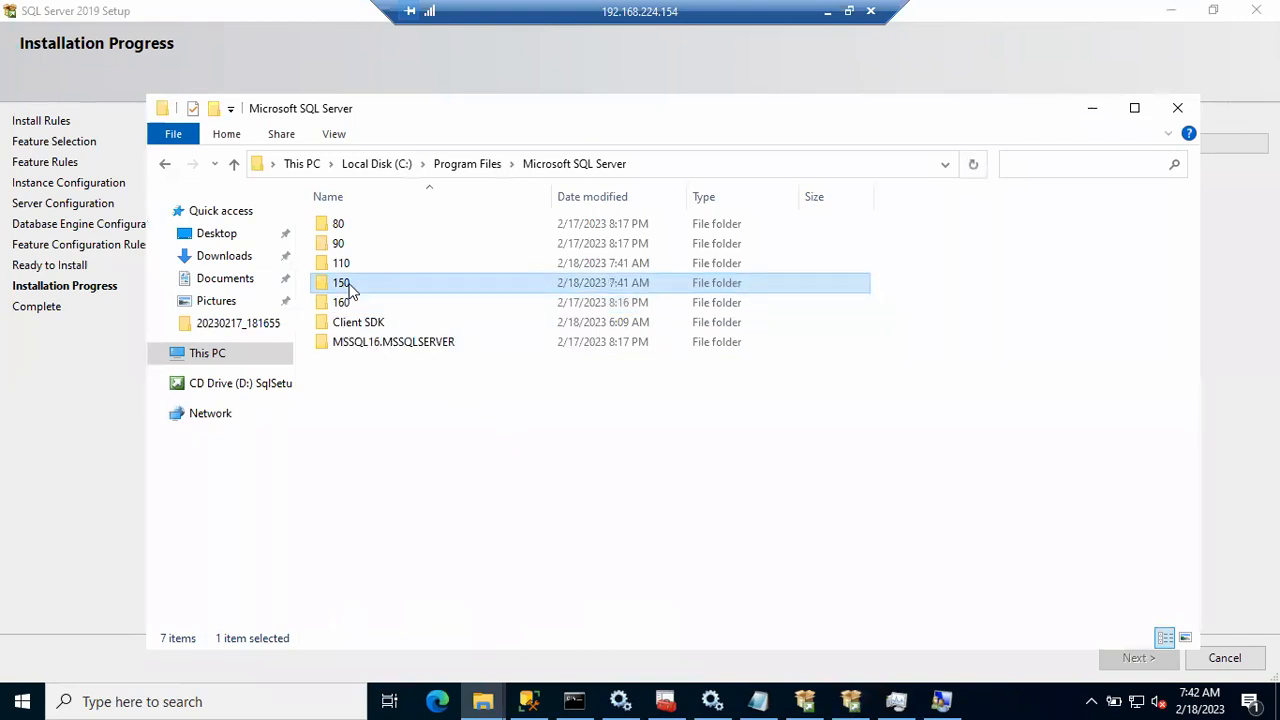
pyautogui.doubleClick(354, 284)
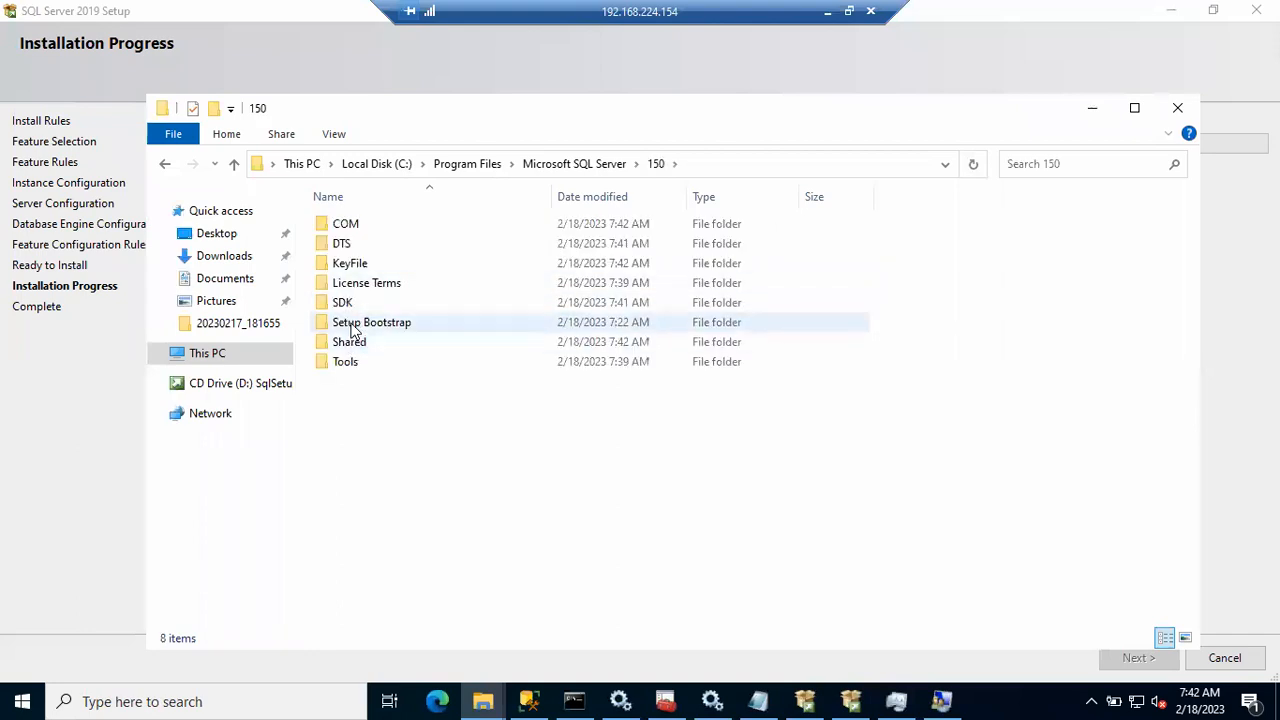
pyautogui.doubleClick(352, 330)
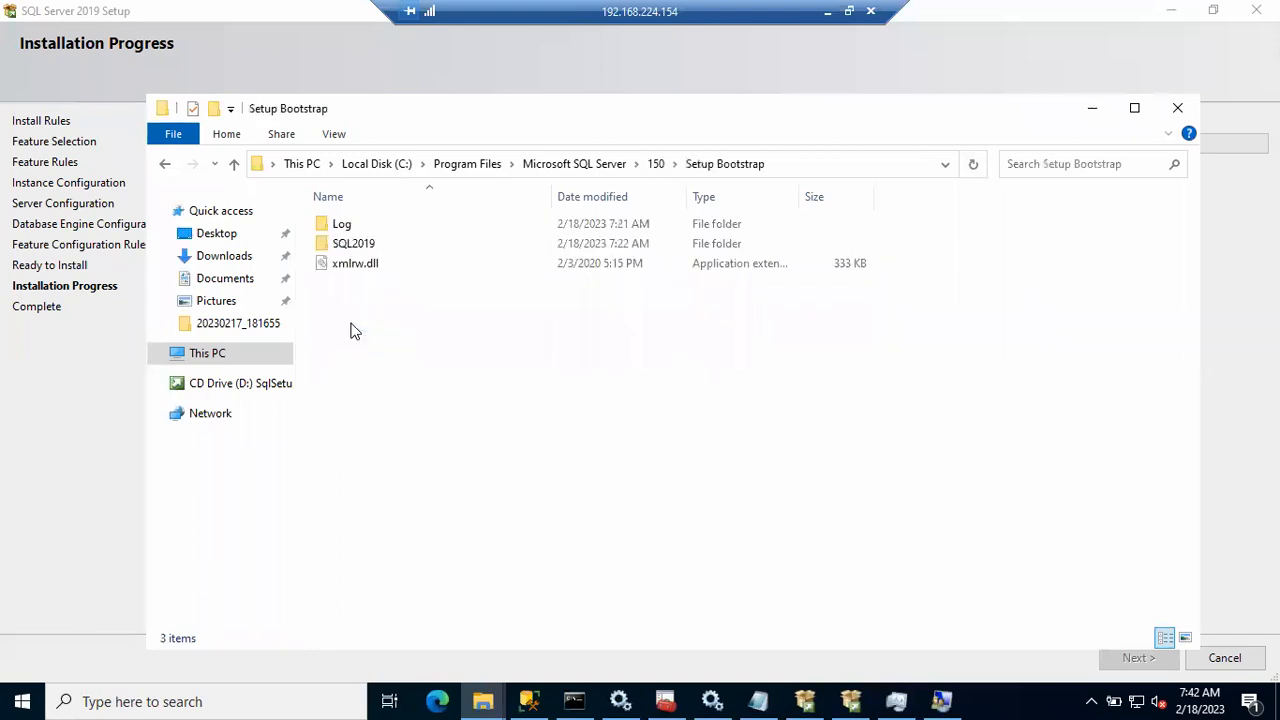
pyautogui.doubleClick(358, 225)
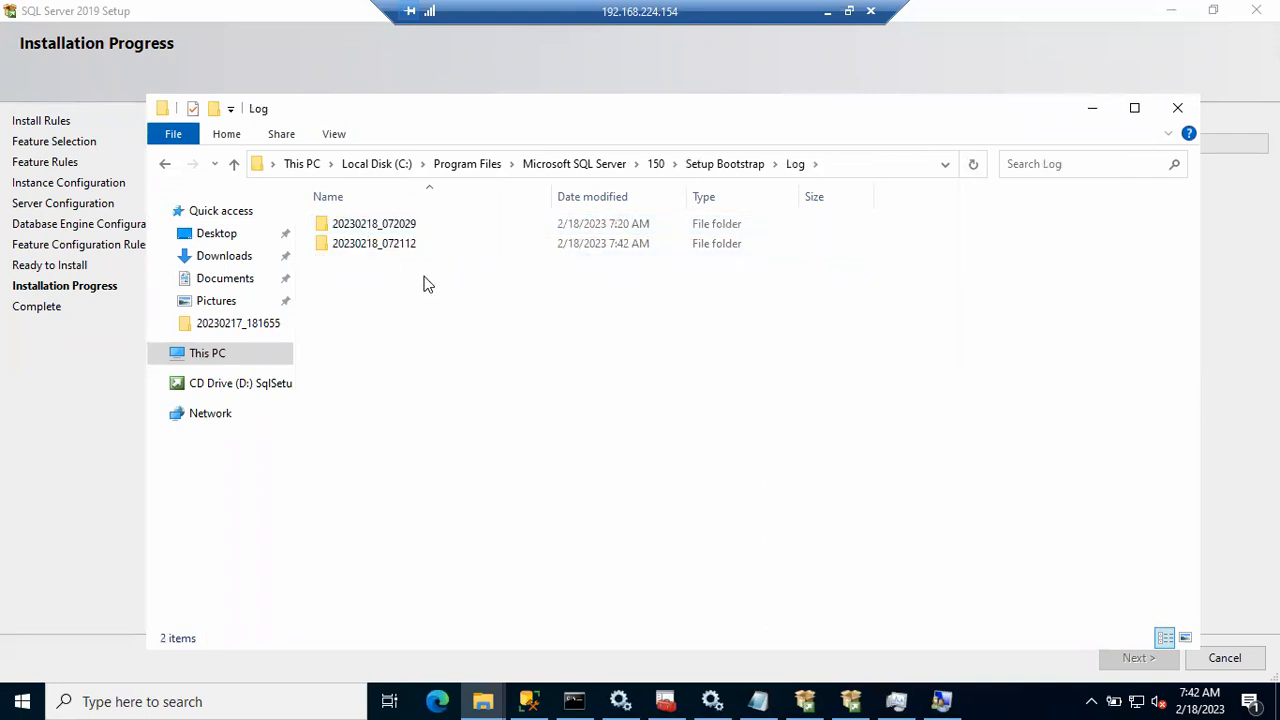
pyautogui.doubleClick(403, 246)
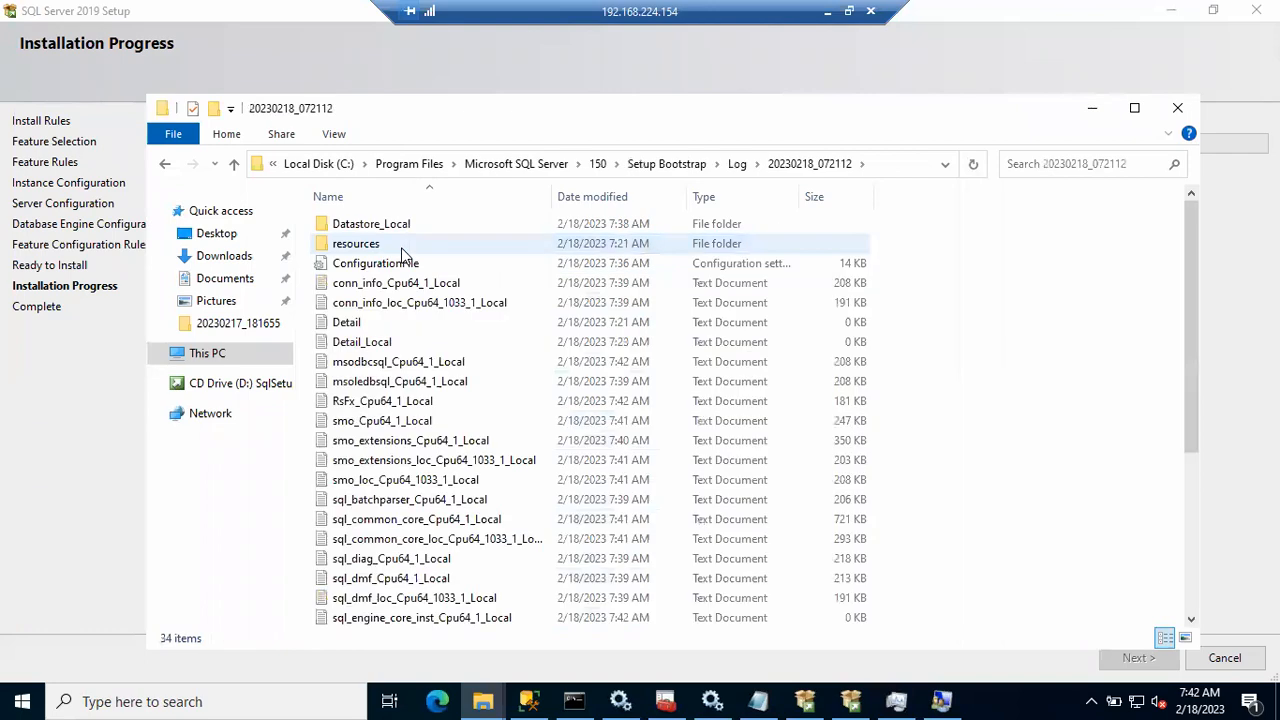
pyautogui.click(357, 325)
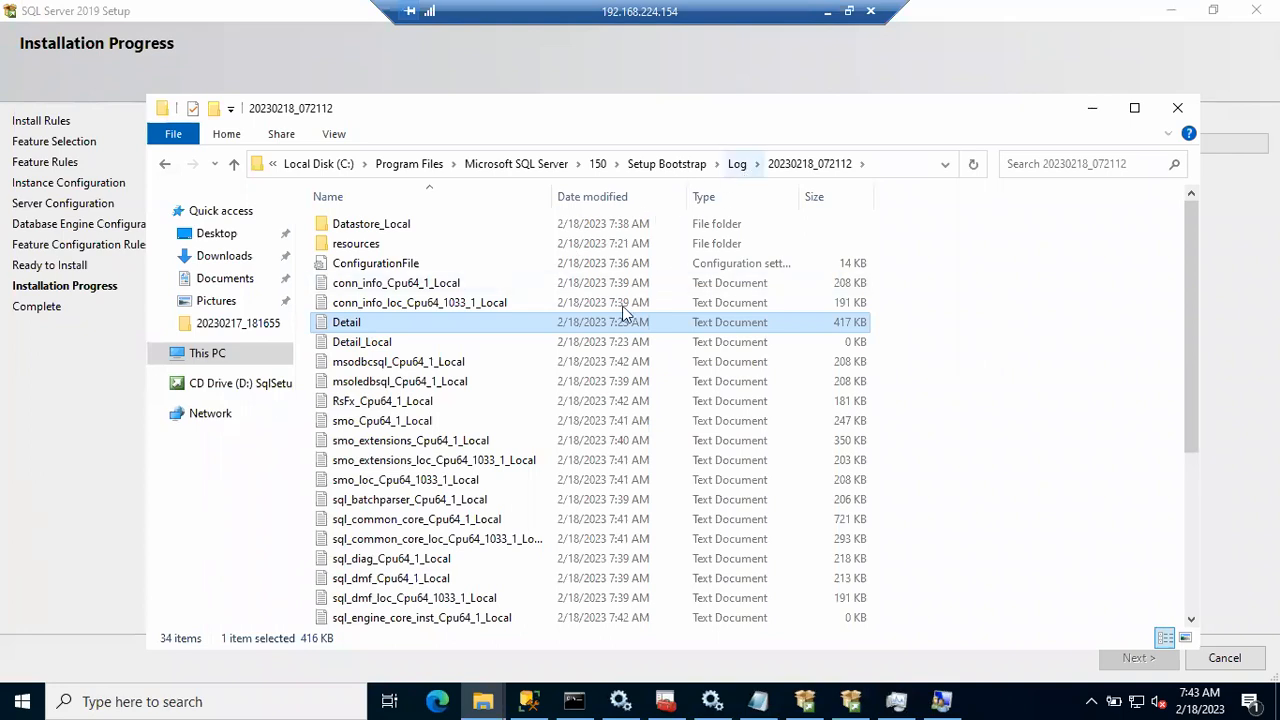
pyautogui.hotkey('alt', 'Up')
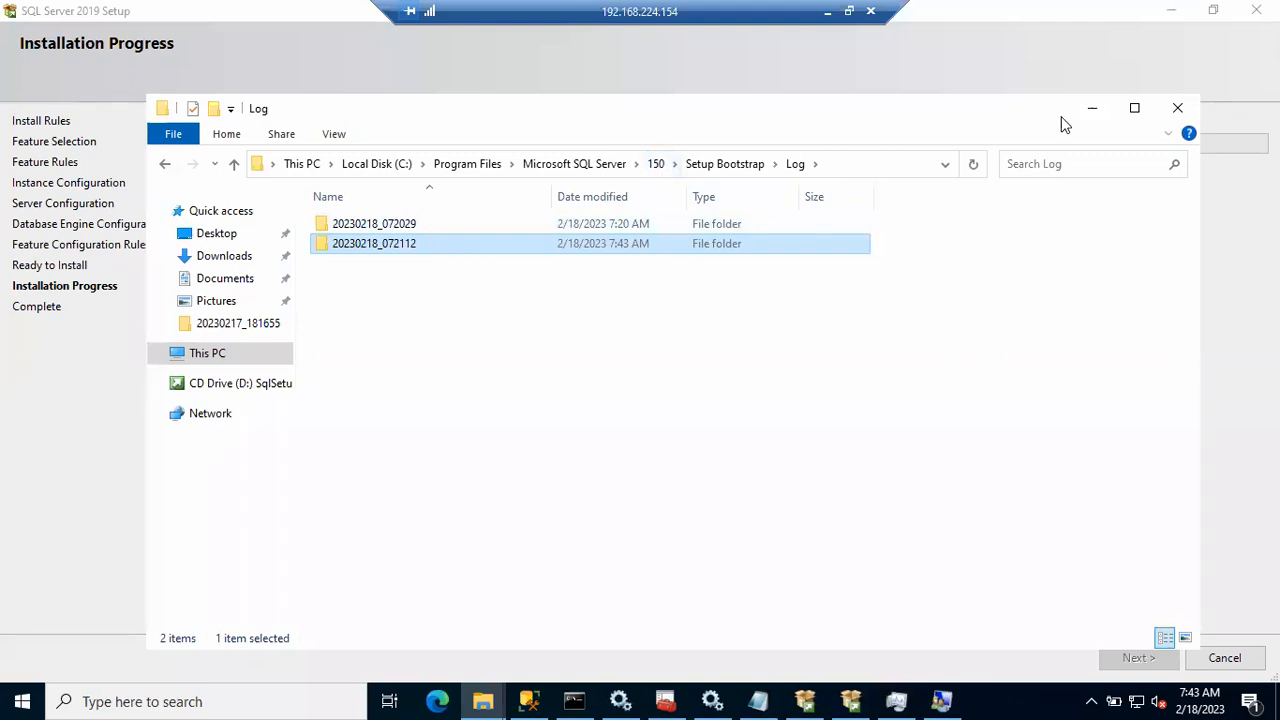
# Step: Minimize Explorer and bring SQL Server Management Studio to the front
pyautogui.click(1092, 112)
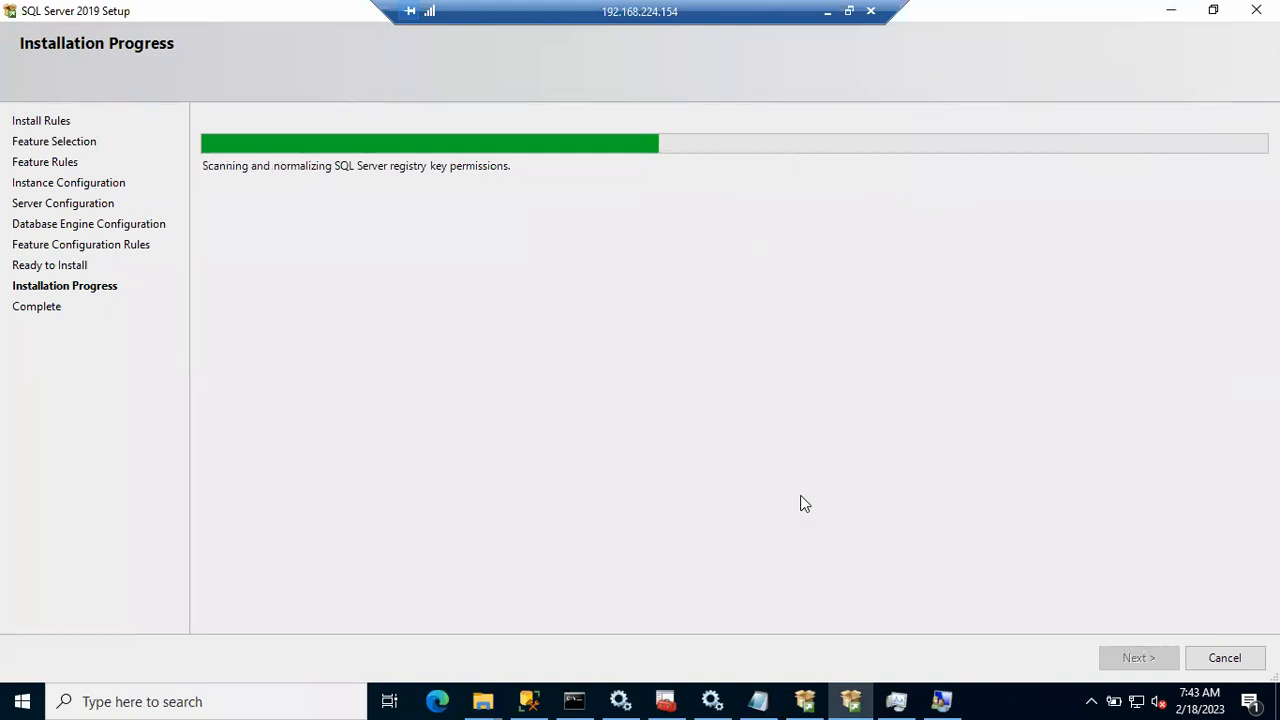
pyautogui.click(529, 700)
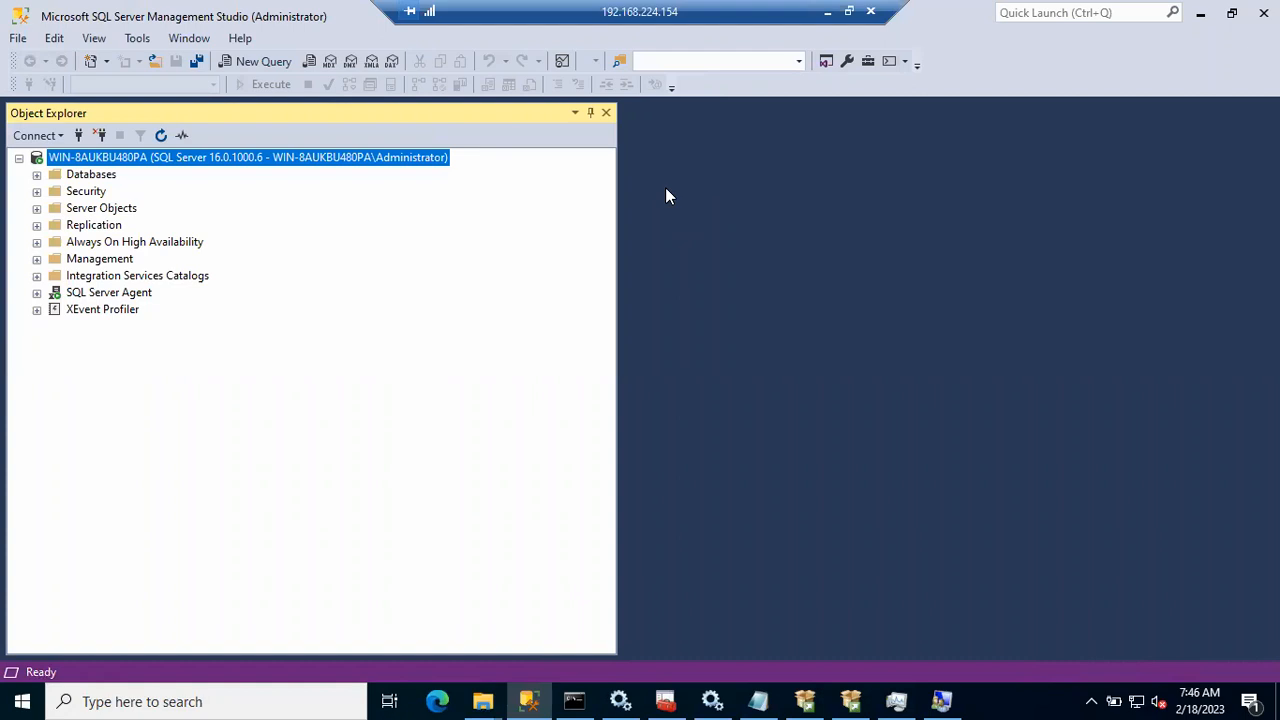
# Step: Bring the SQL Server 2019 Setup Installation Progress window to the front from the taskbar
pyautogui.click(851, 700)
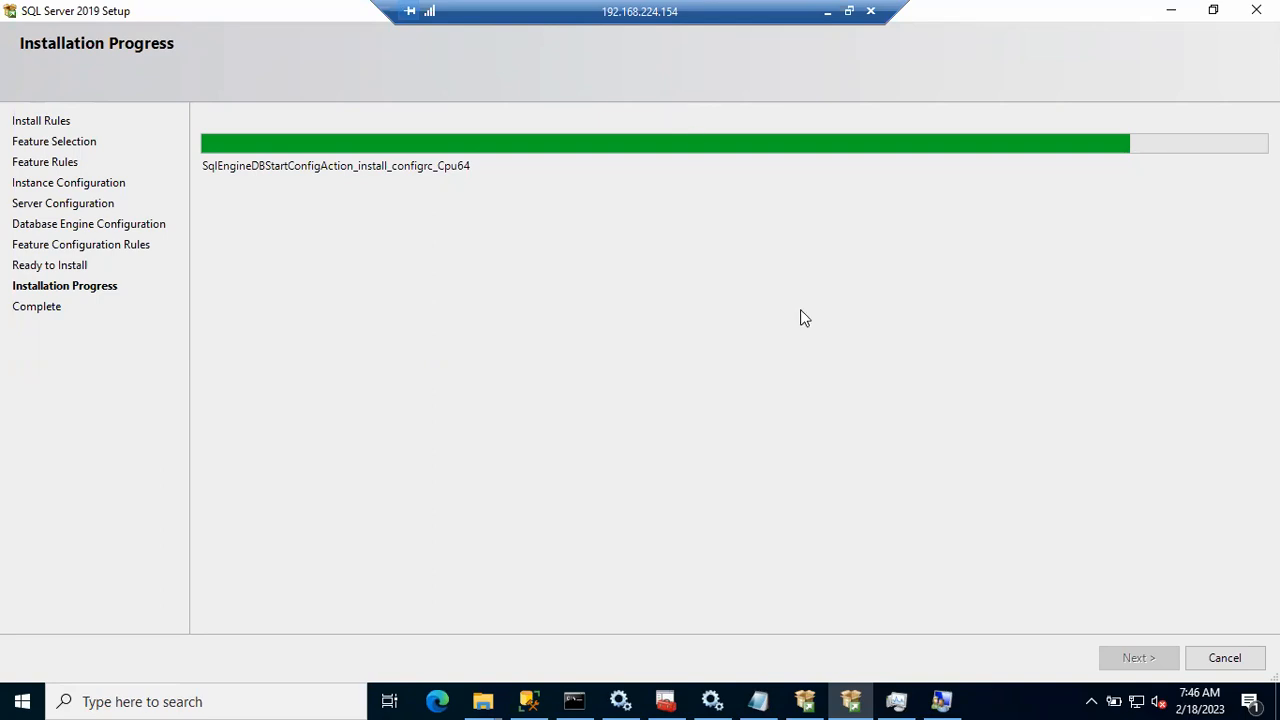
# Step: Move aside and minimize Installation Center, confirm 'Install successful.', and close the setup wizard
pyautogui.click(806, 698)
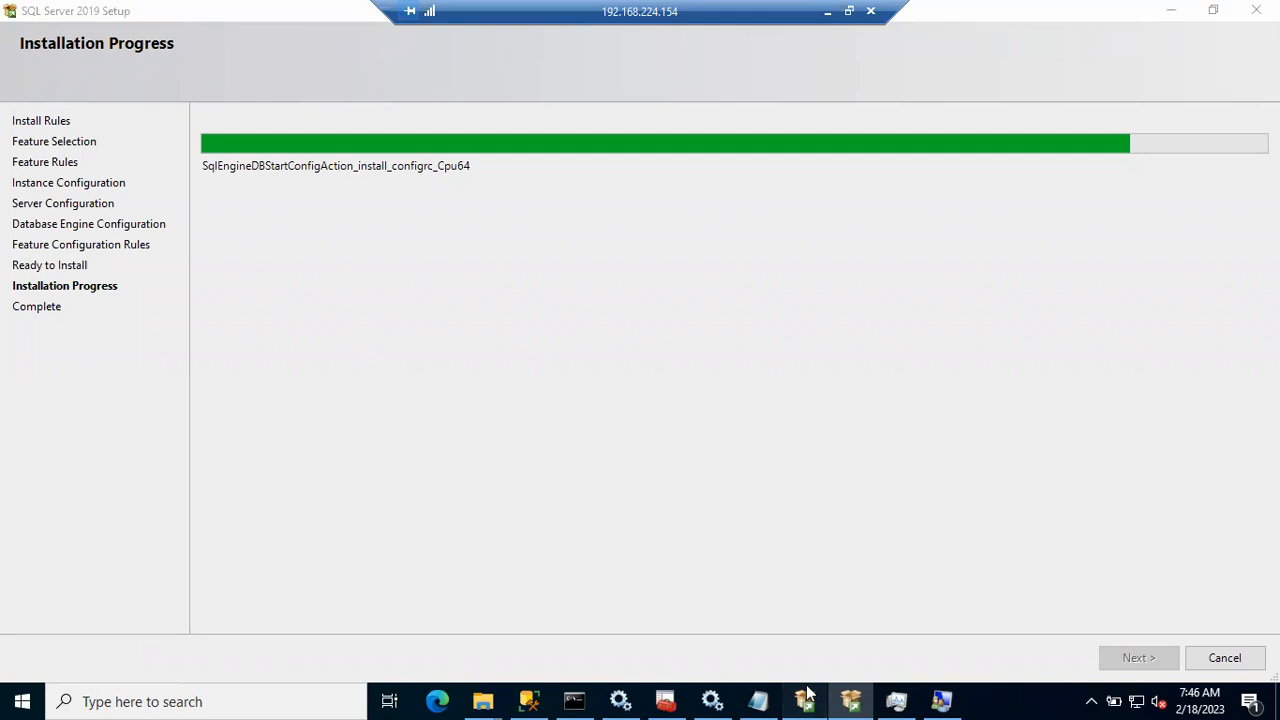
pyautogui.moveTo(622, 120); pyautogui.dragTo(727, 245)
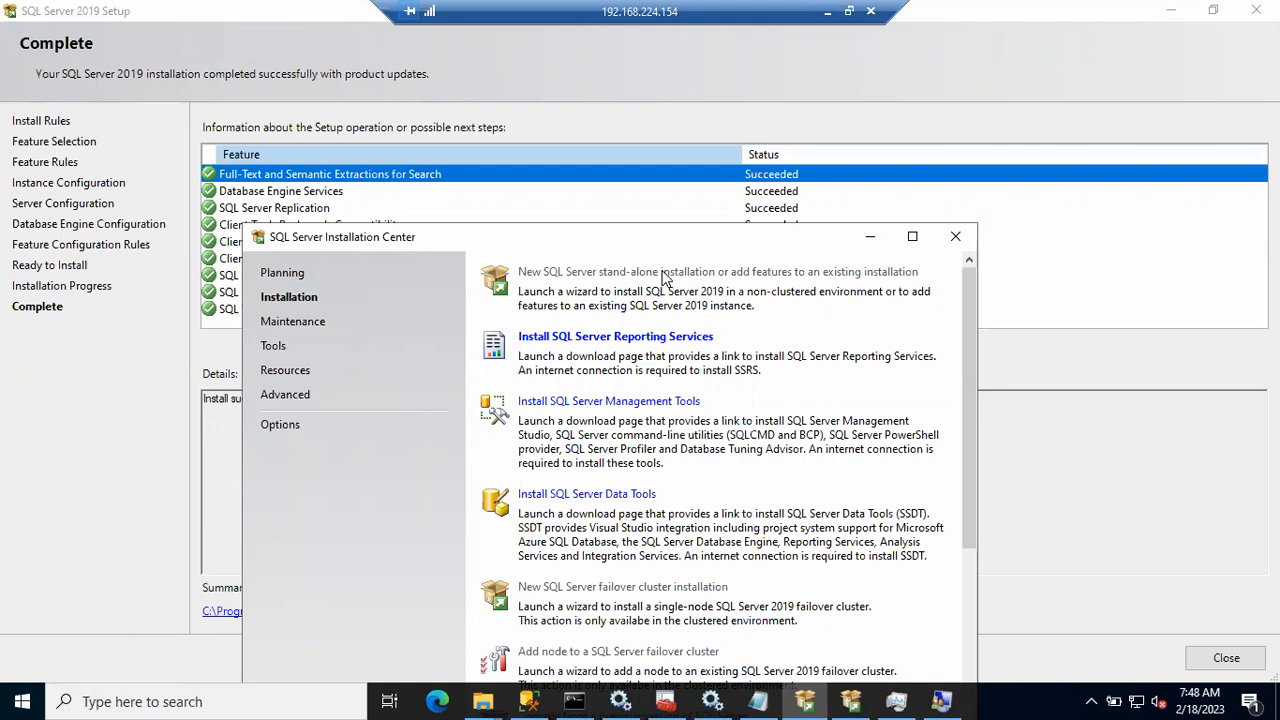
pyautogui.click(864, 240)
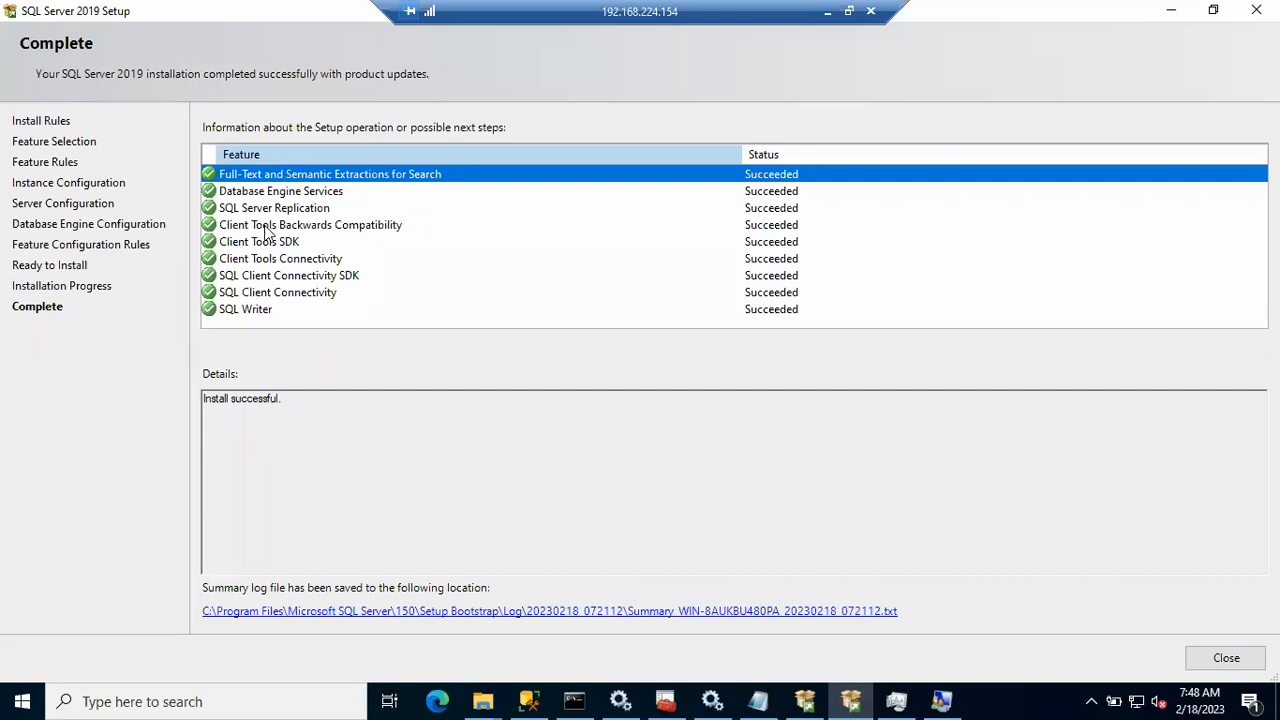
pyautogui.tripleClick(215, 399)
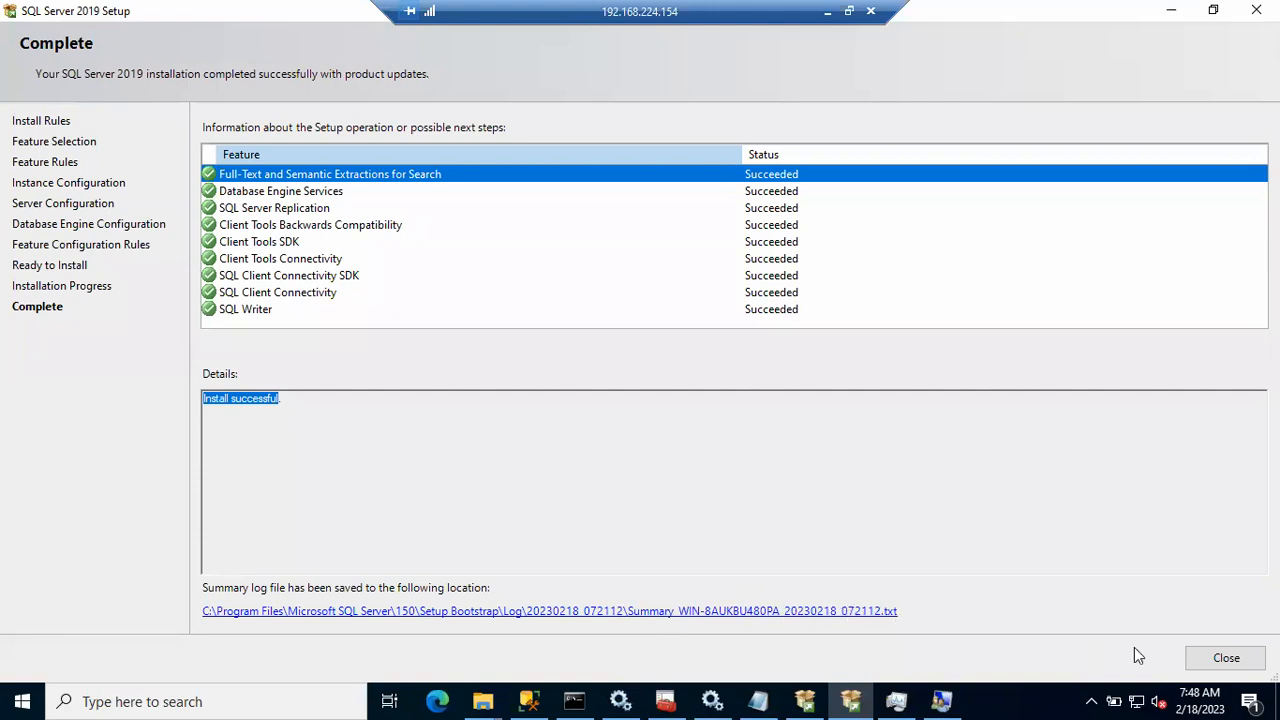
pyautogui.click(1215, 660)
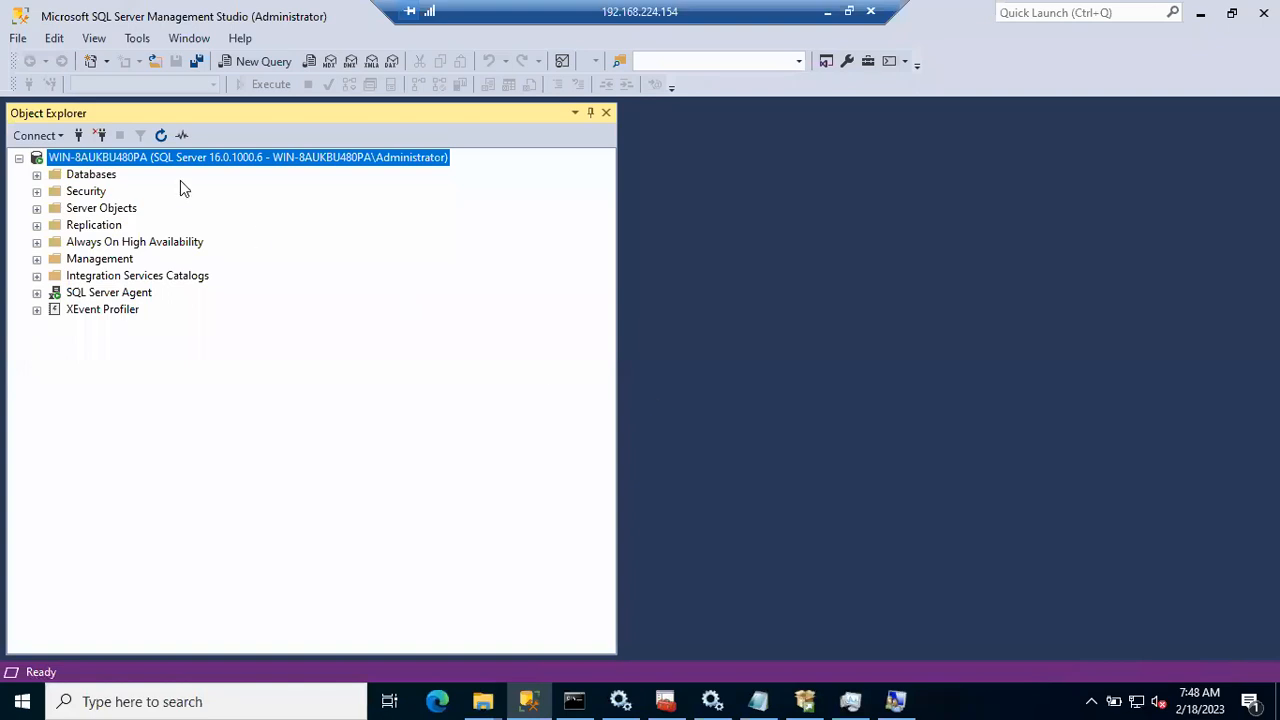
pyautogui.click(78, 135)
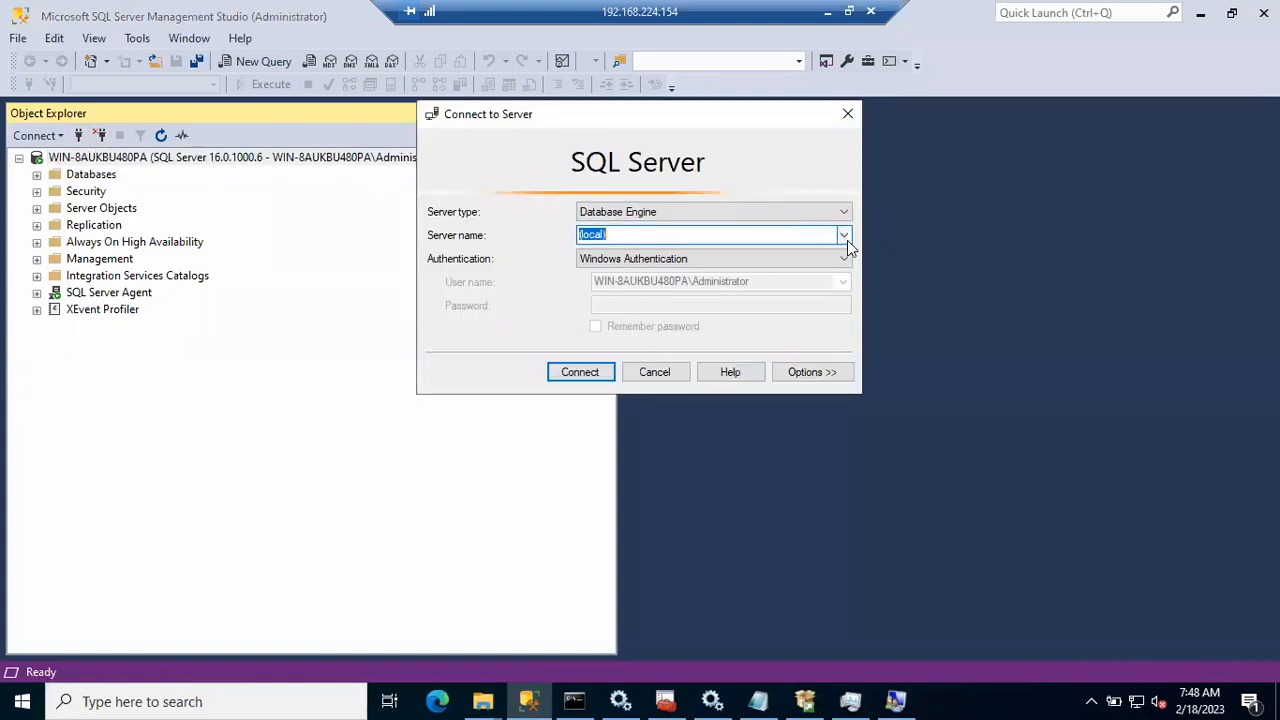
pyautogui.click(846, 238)
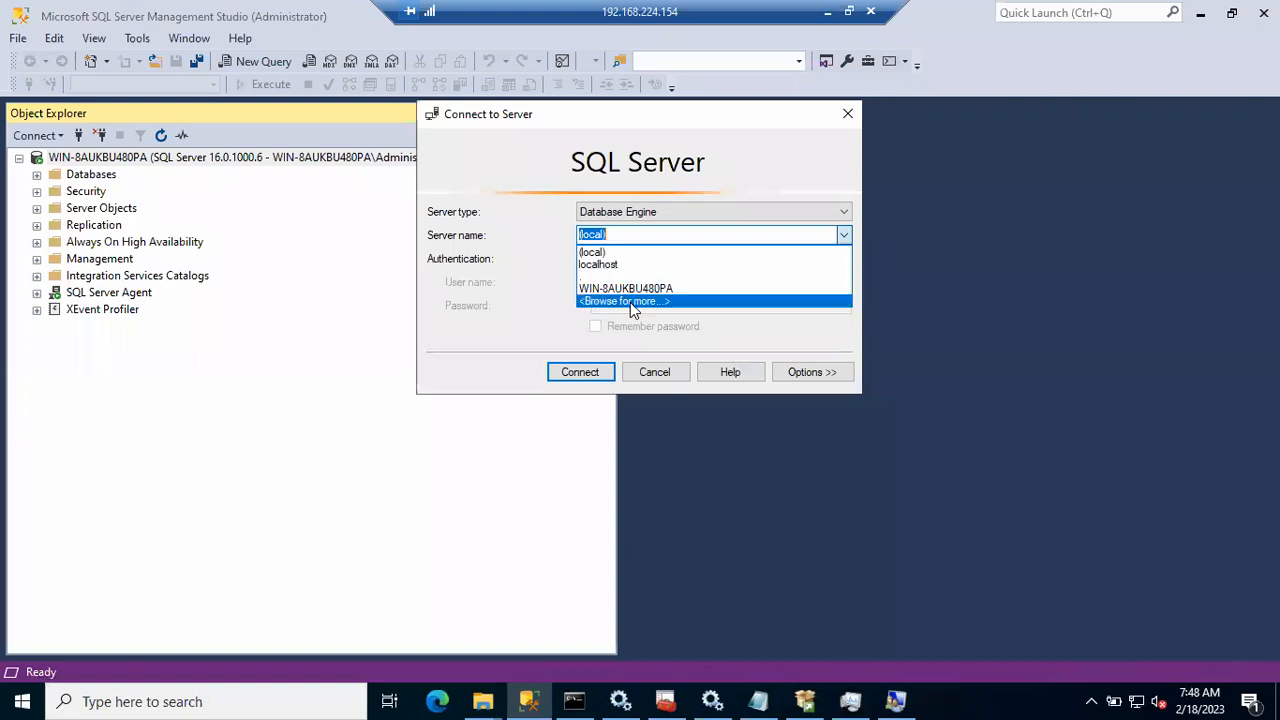
pyautogui.click(630, 302)
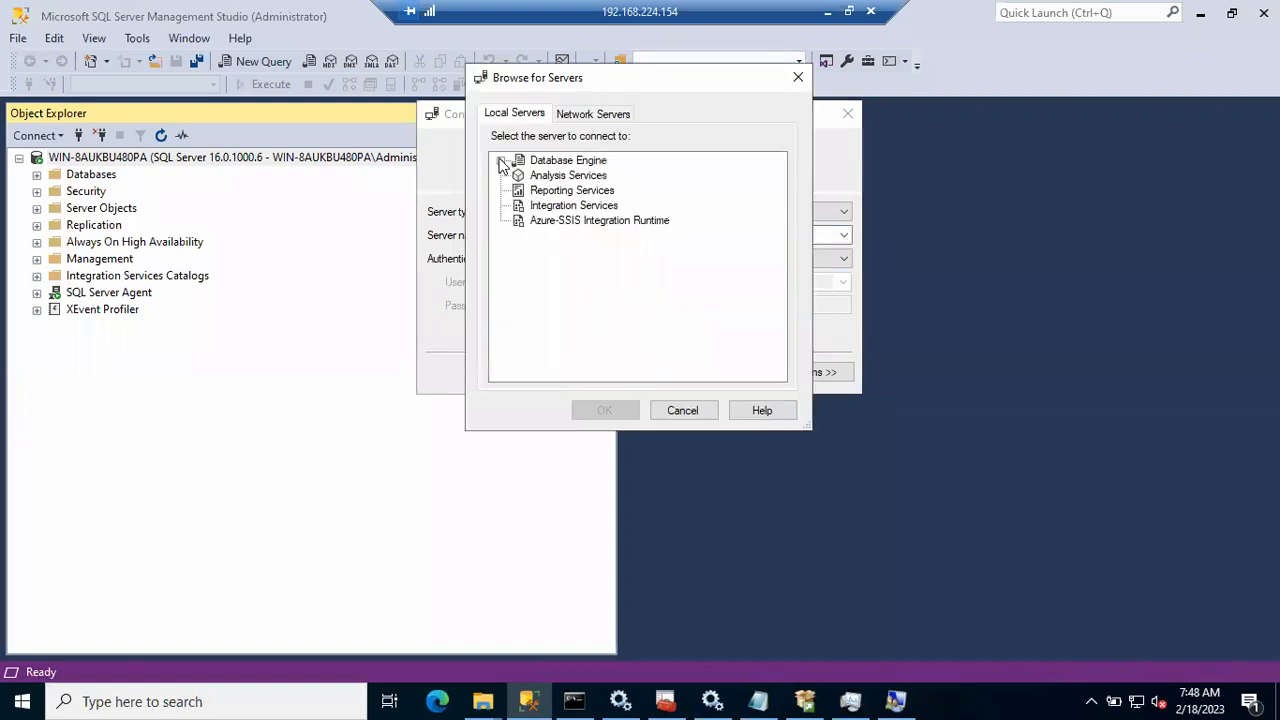
pyautogui.click(502, 161)
pyautogui.click(619, 195)
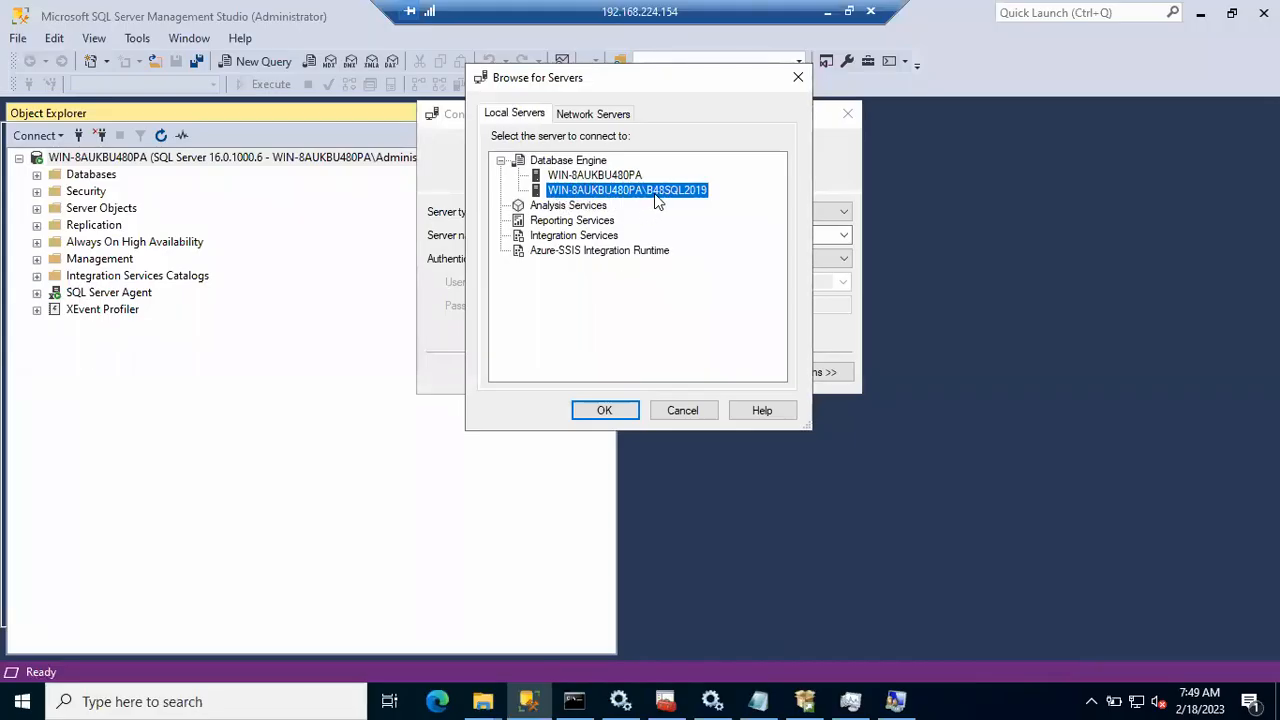
pyautogui.click(614, 410)
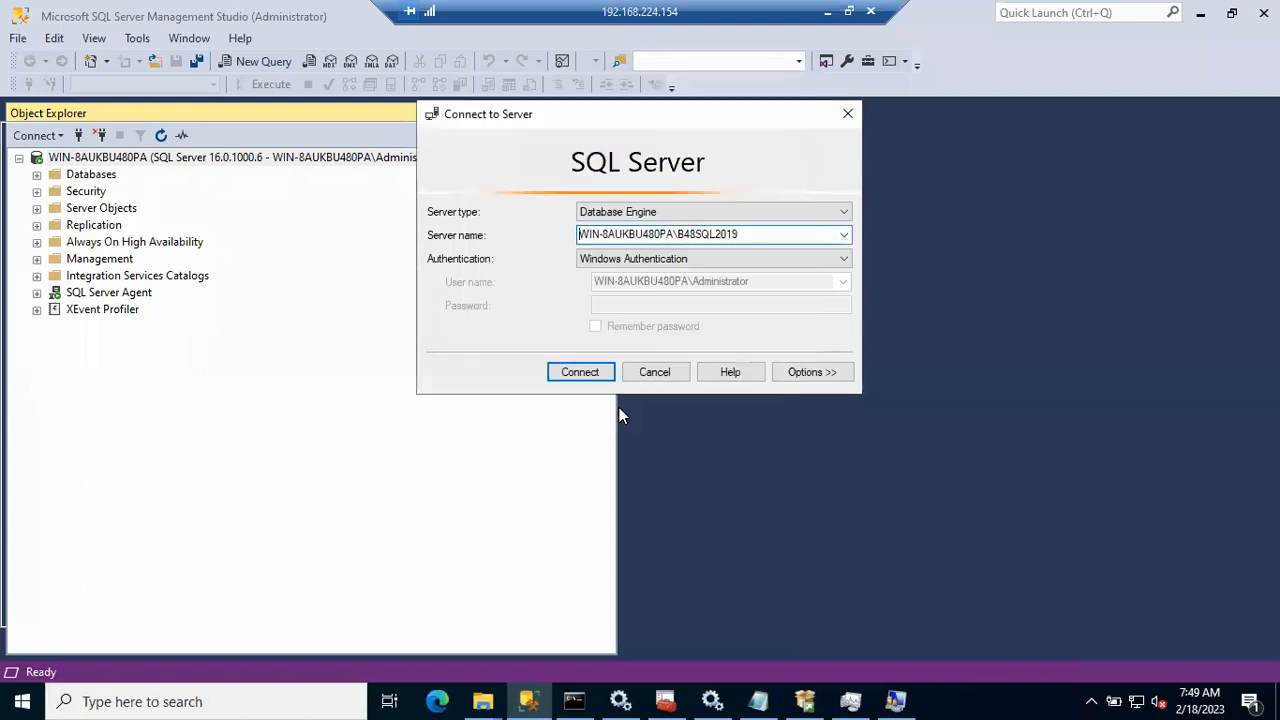
pyautogui.click(592, 373)
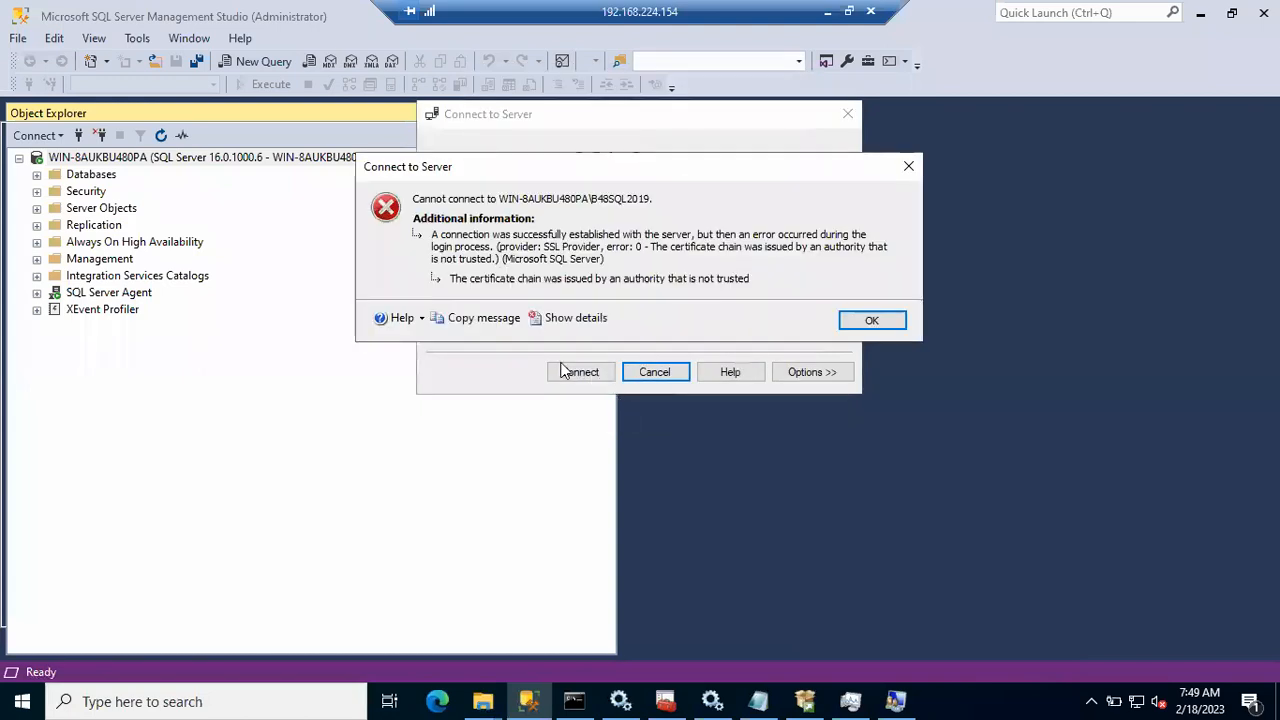
pyautogui.click(874, 320)
pyautogui.click(668, 375)
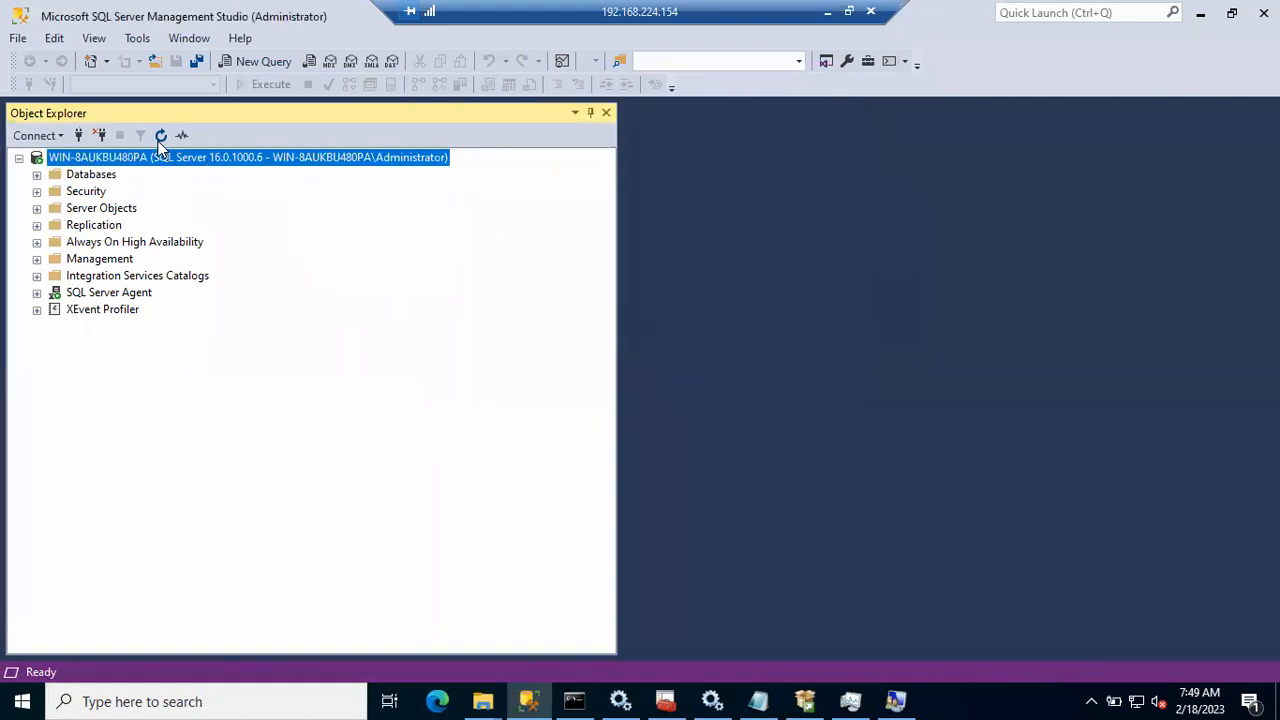
# Step: Refresh the SQL Server services list in Configuration Manager and widen its Name column
pyautogui.click(160, 138)
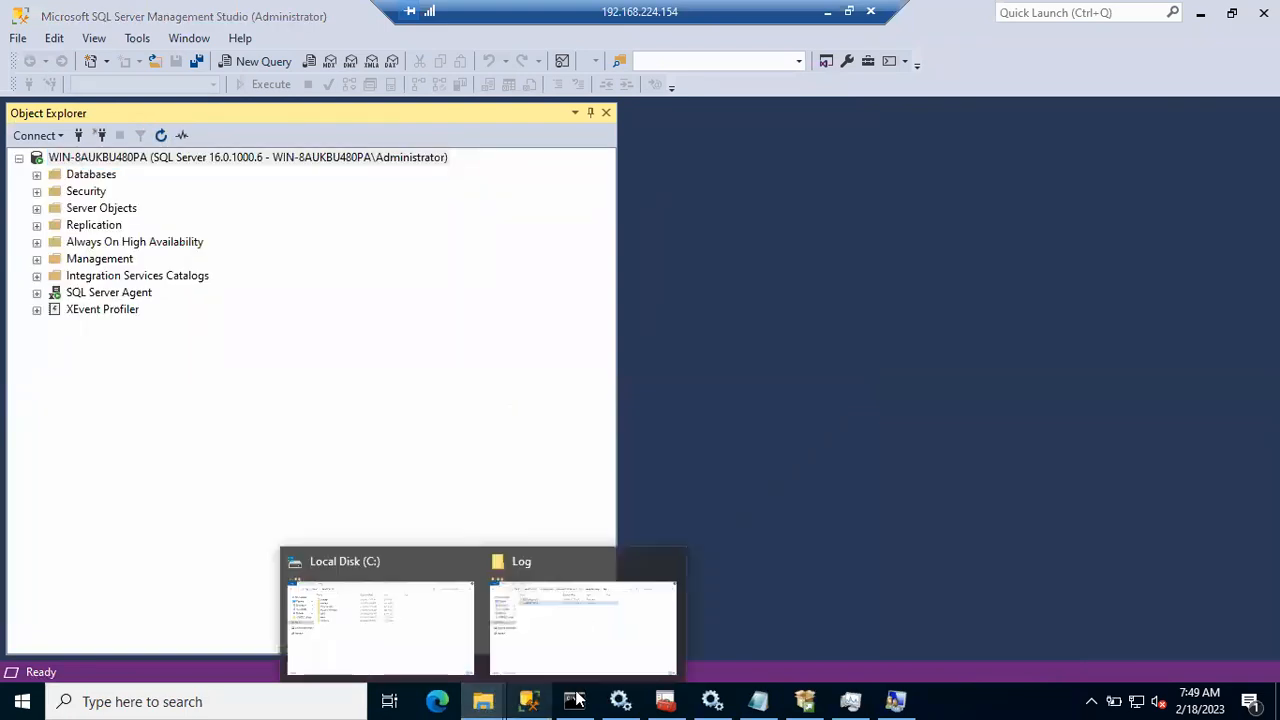
pyautogui.click(622, 700)
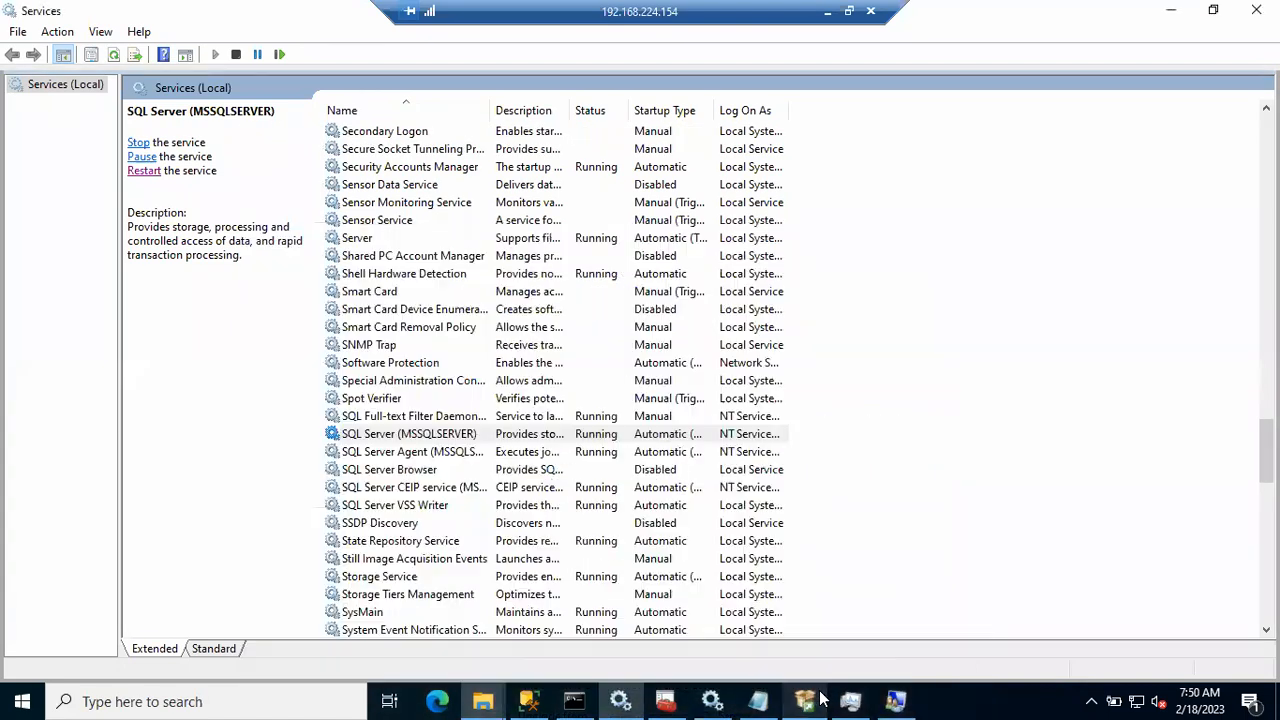
pyautogui.click(676, 700)
pyautogui.rightClick(476, 384)
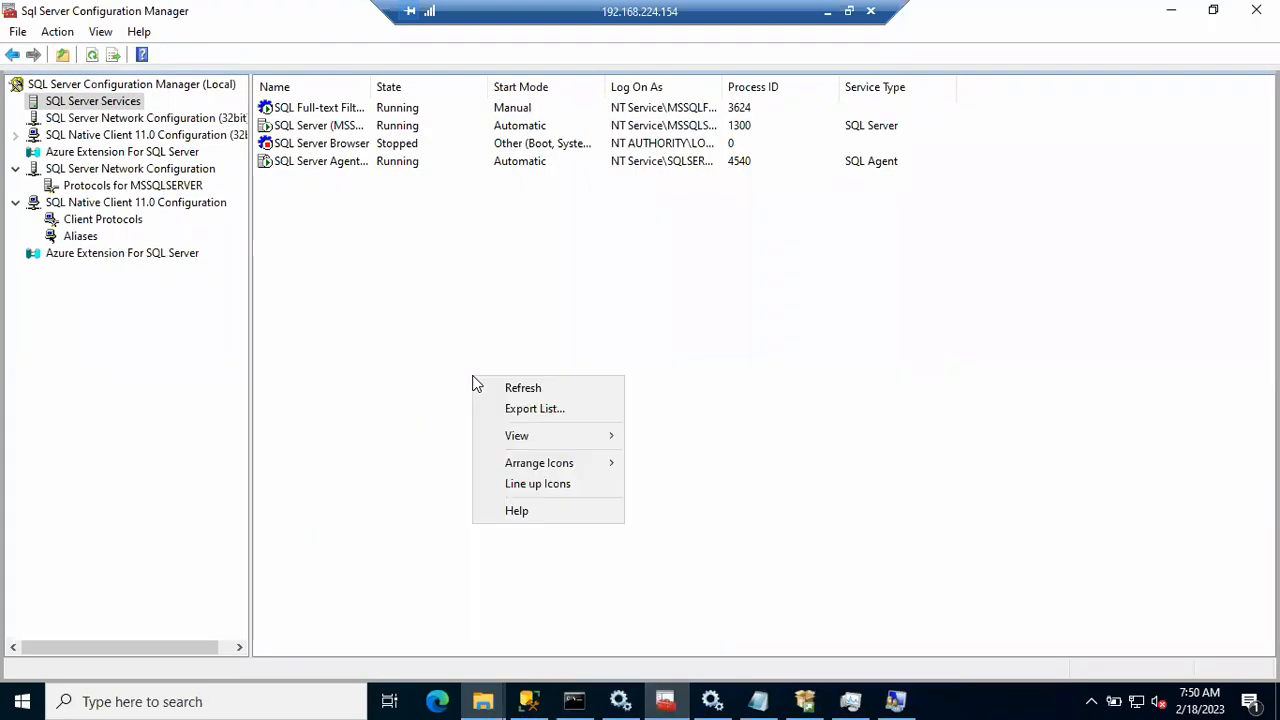
pyautogui.click(517, 389)
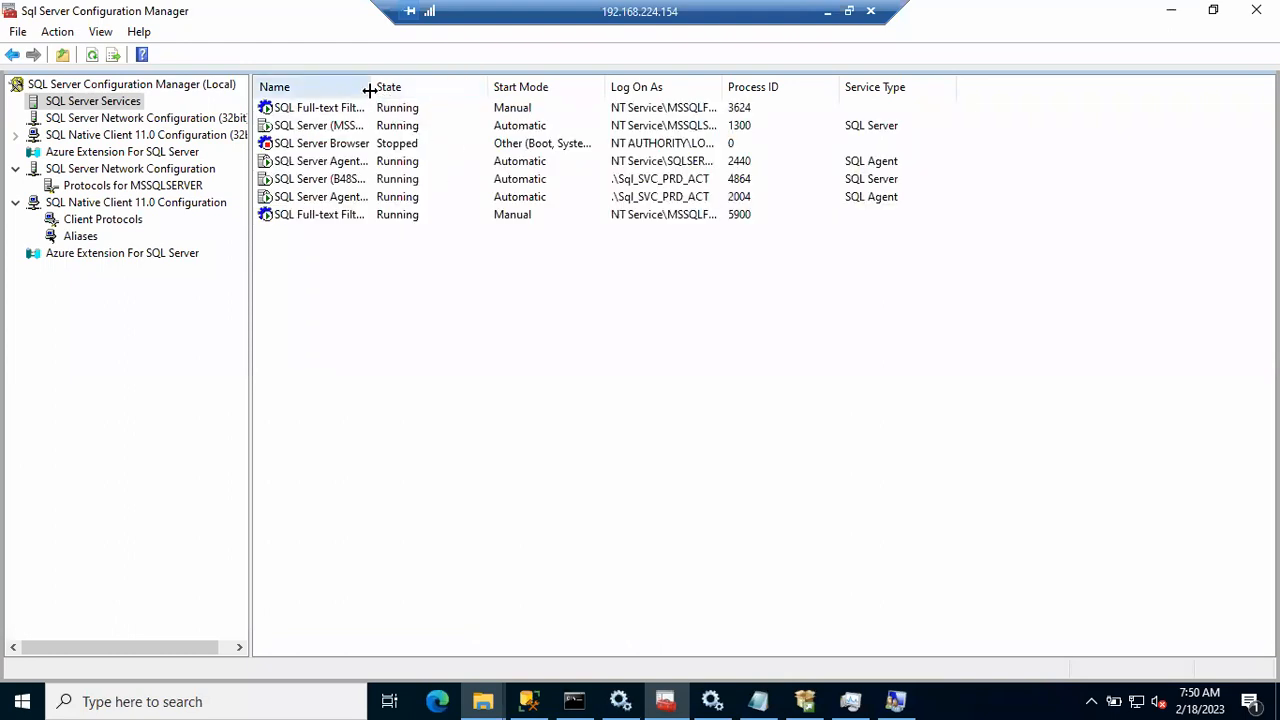
pyautogui.moveTo(370, 91); pyautogui.dragTo(443, 96)
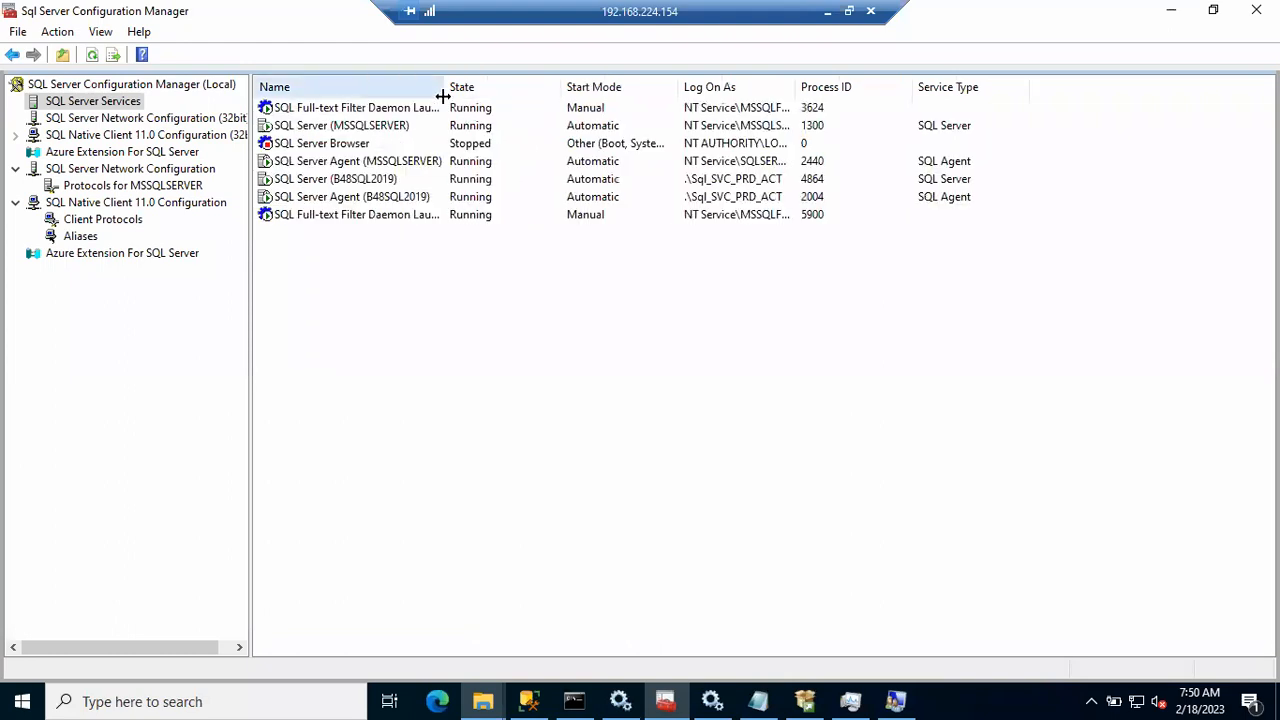
# Step: Restart the SQL Server (B48SQL2019) service
pyautogui.click(312, 178)
pyautogui.click(355, 127)
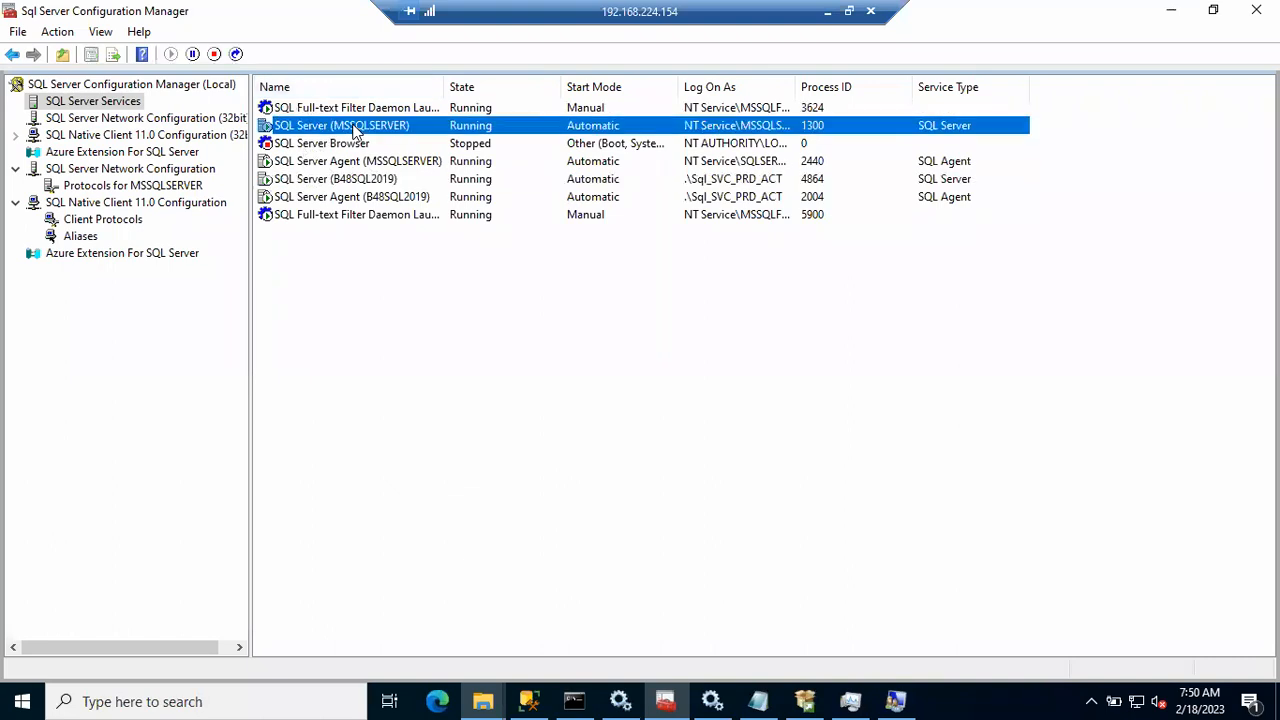
pyautogui.click(348, 180)
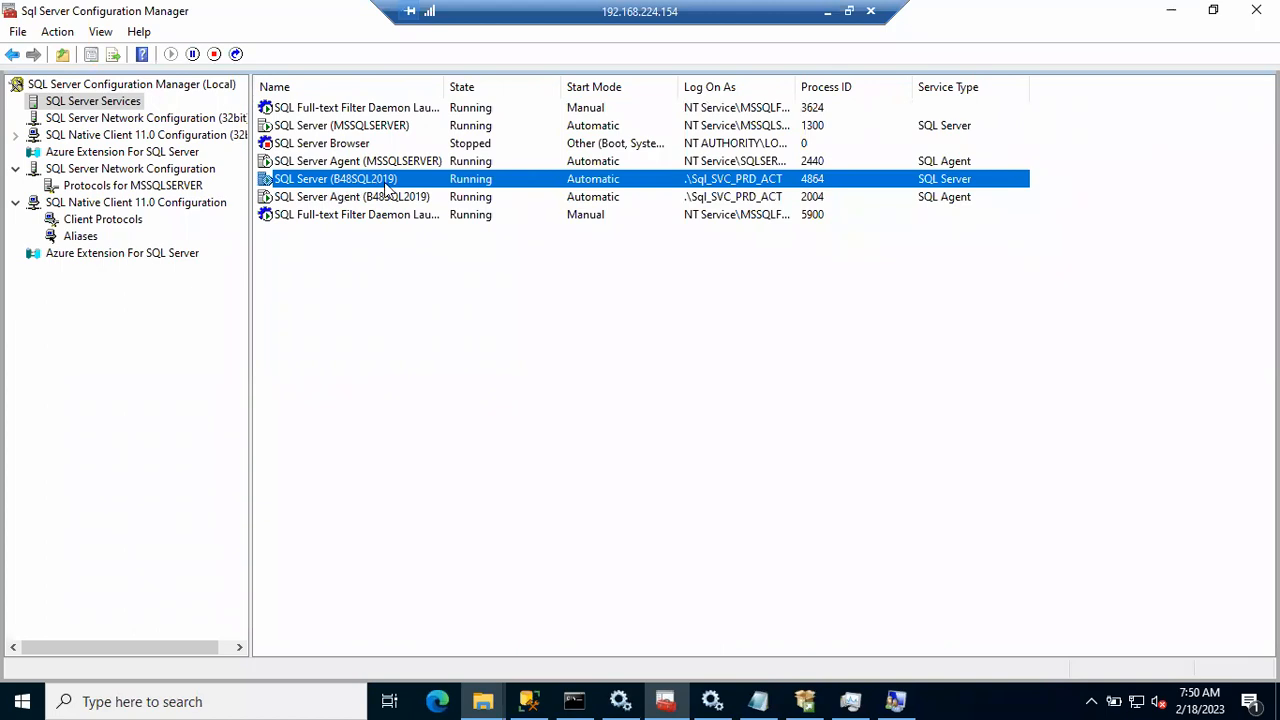
pyautogui.click(363, 127)
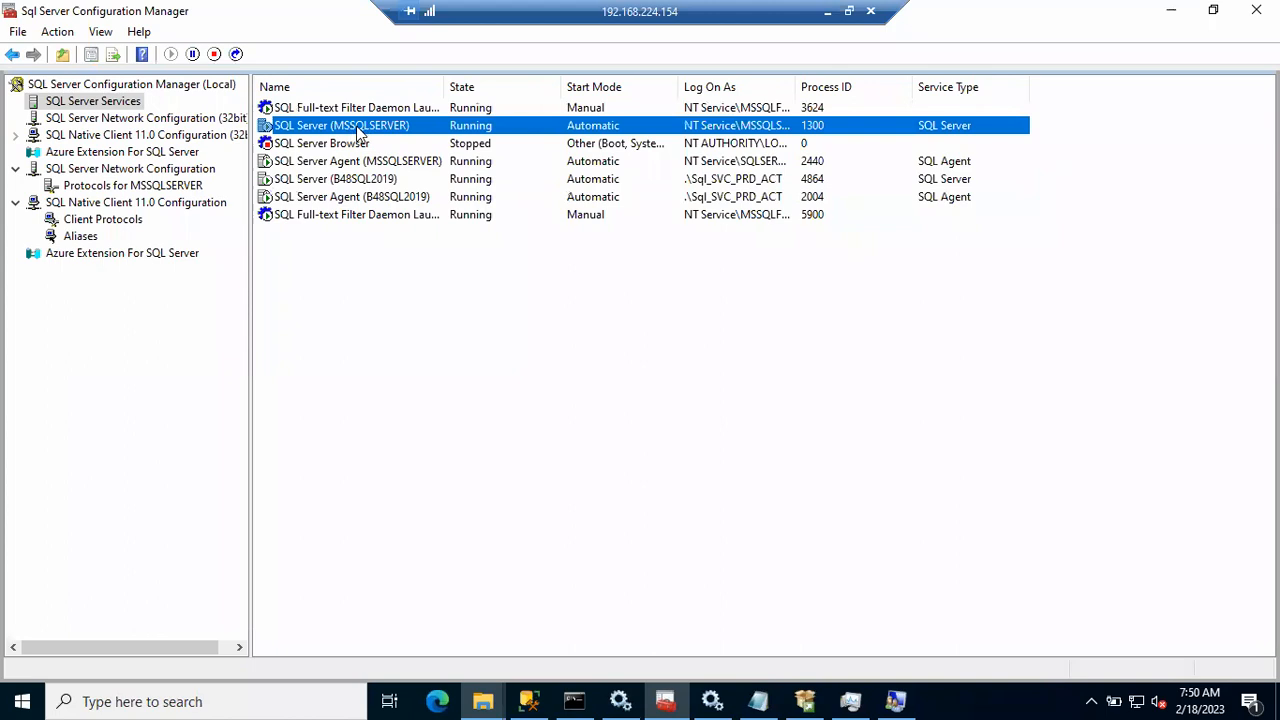
pyautogui.click(358, 184)
pyautogui.rightClick(358, 186)
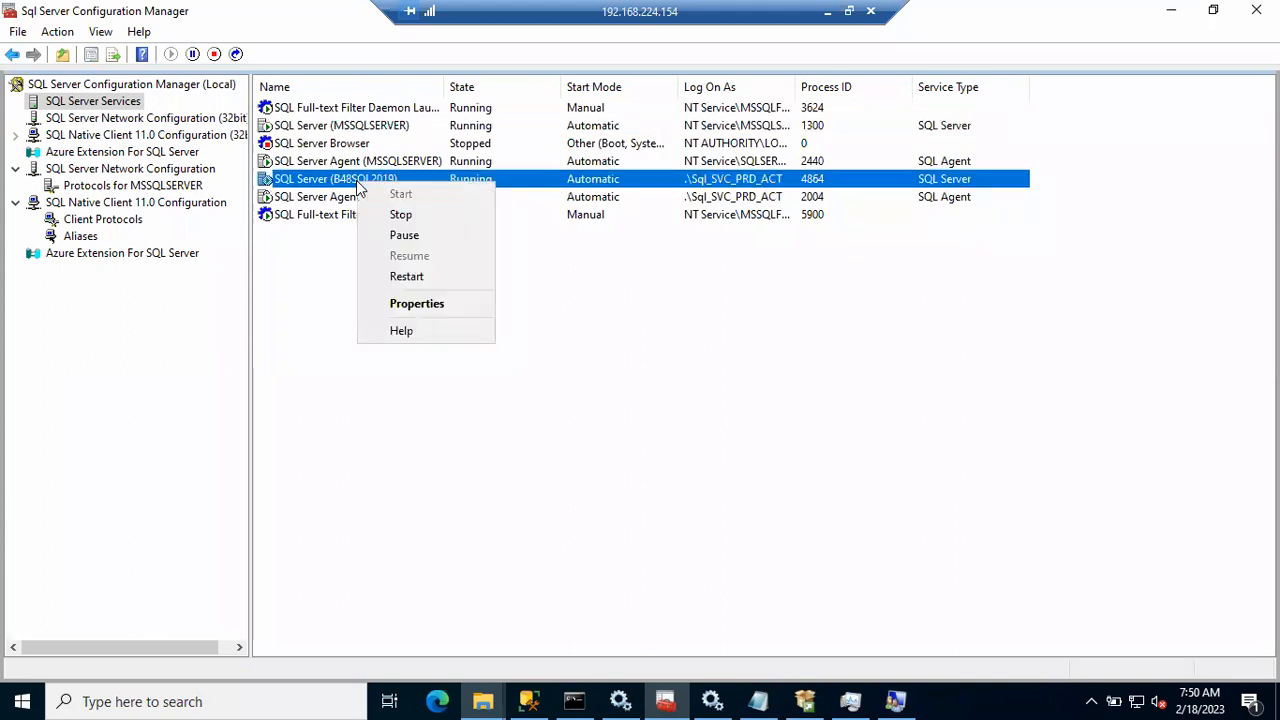
pyautogui.click(420, 280)
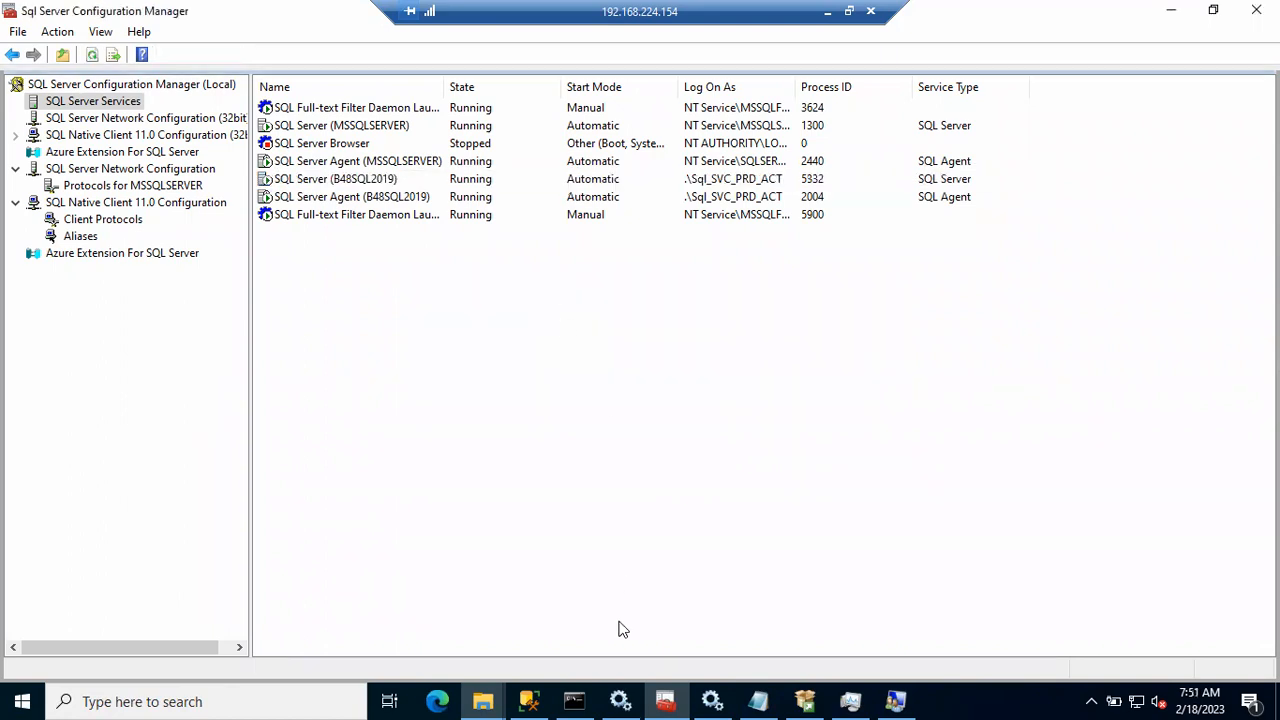
# Step: Close Management Studio and relaunch it by searching 'ssms' in Start
pyautogui.click(529, 701)
pyautogui.click(1264, 13)
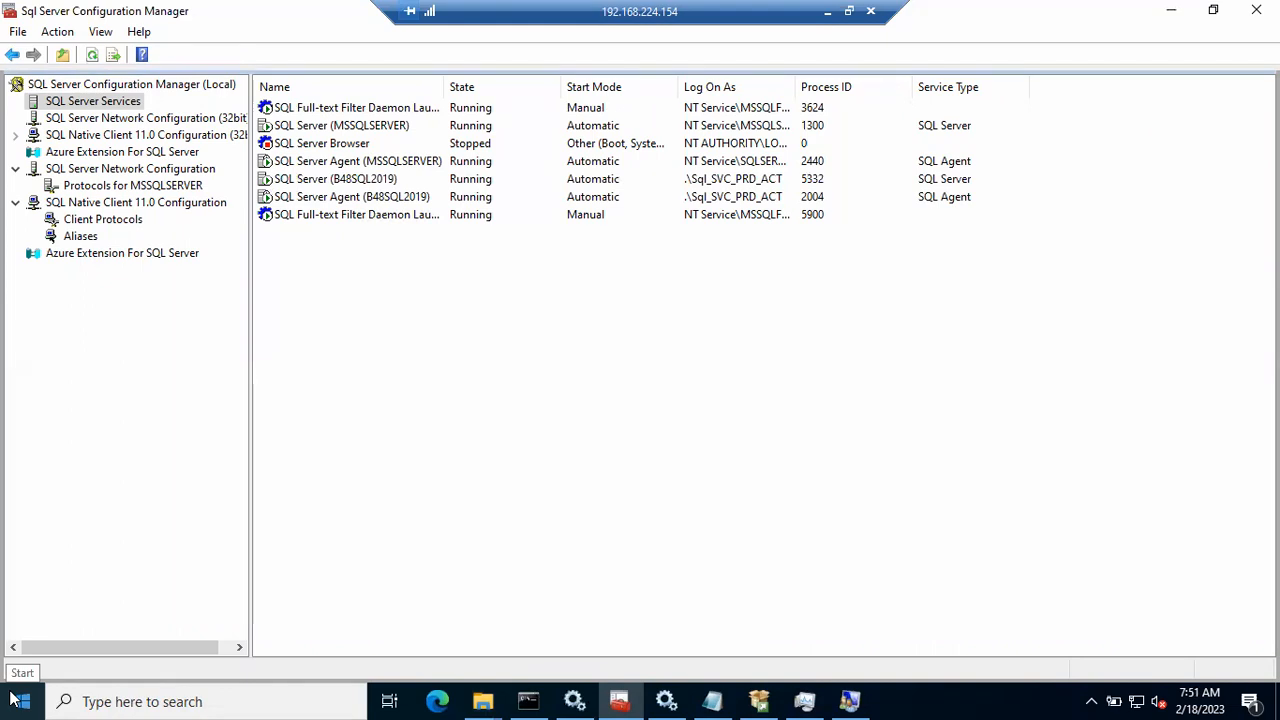
pyautogui.click(18, 701)
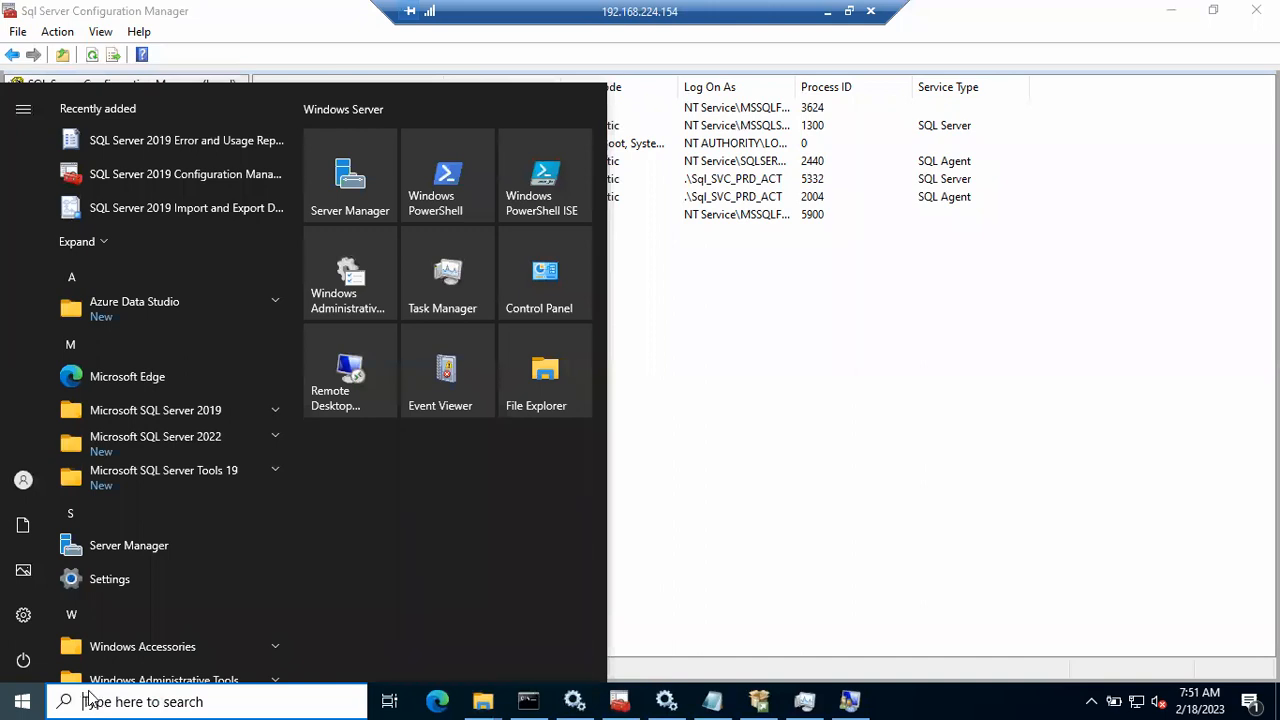
pyautogui.click(88, 701)
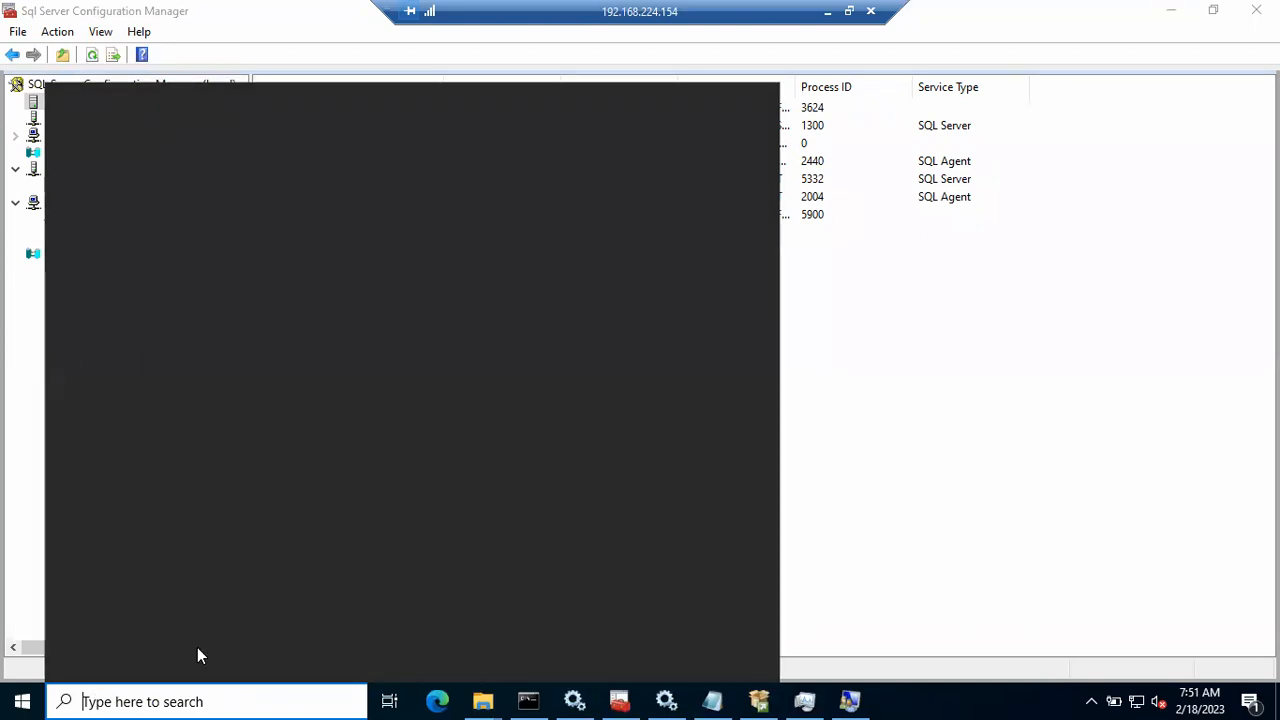
pyautogui.write('ssms')
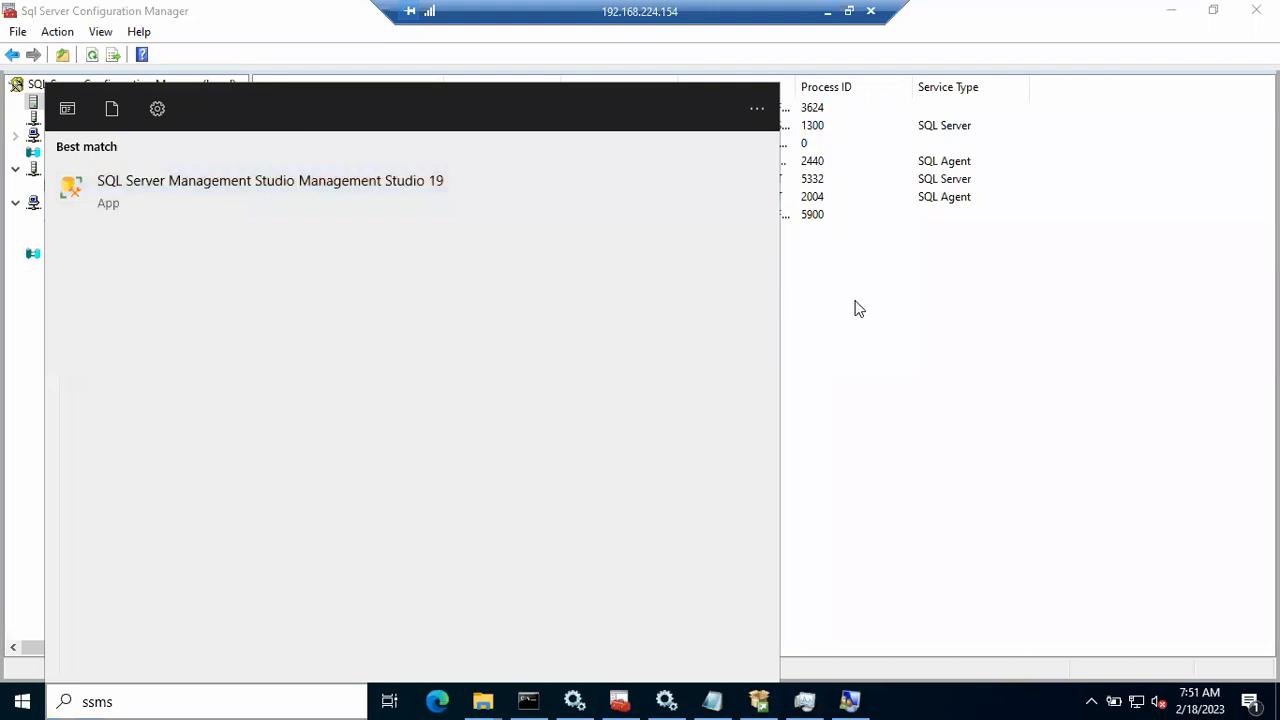
pyautogui.press('Return')
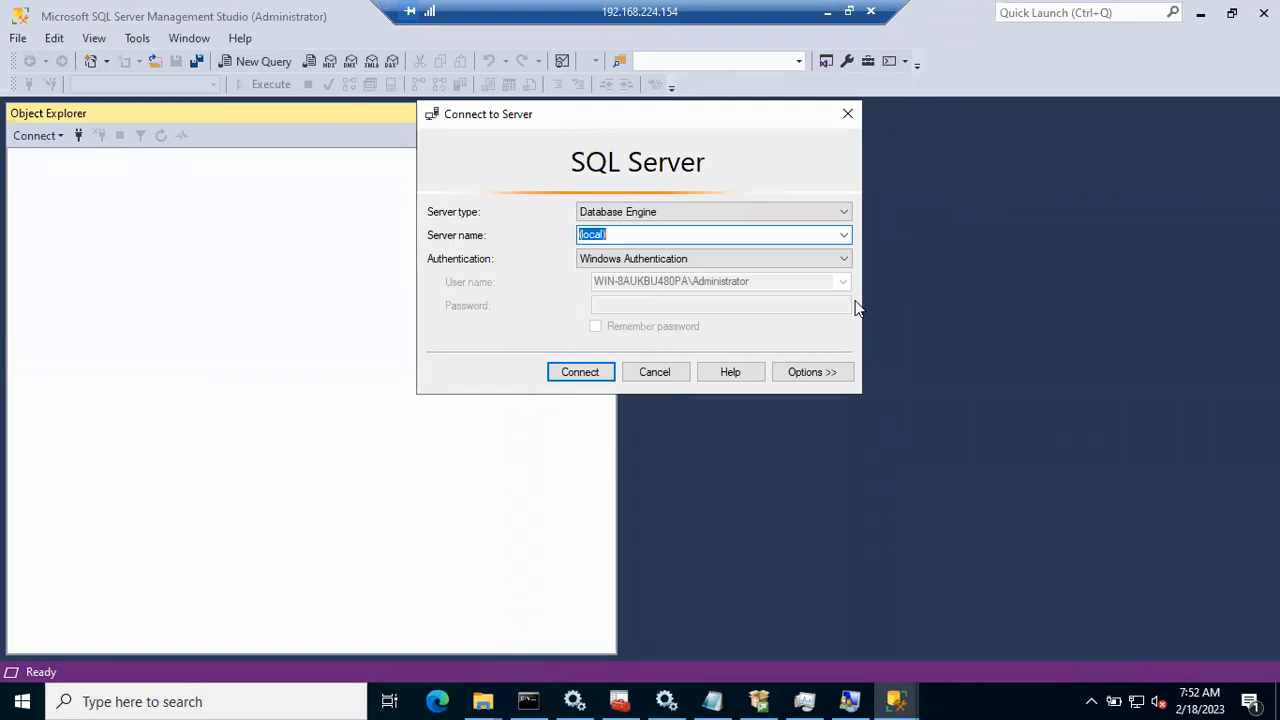
# Step: Connect Object Explorer to the default server WIN-8AUKBU480PA
pyautogui.click(845, 235)
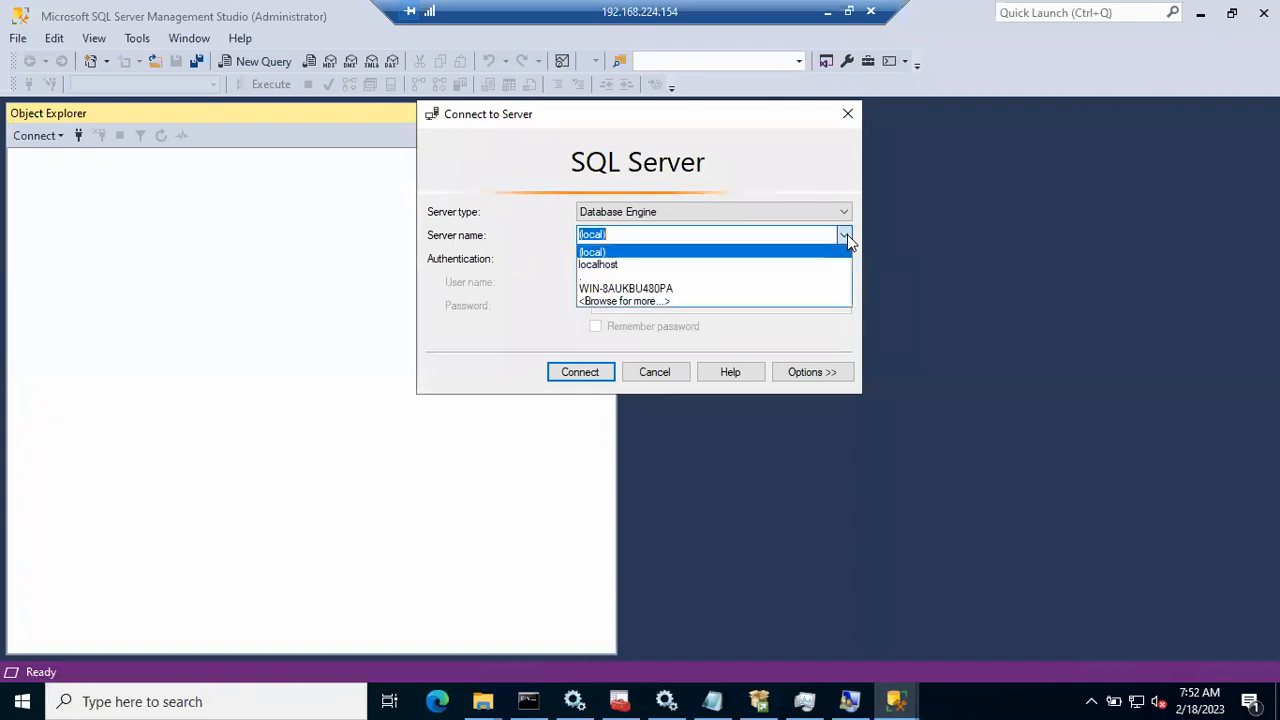
pyautogui.click(714, 288)
pyautogui.click(590, 372)
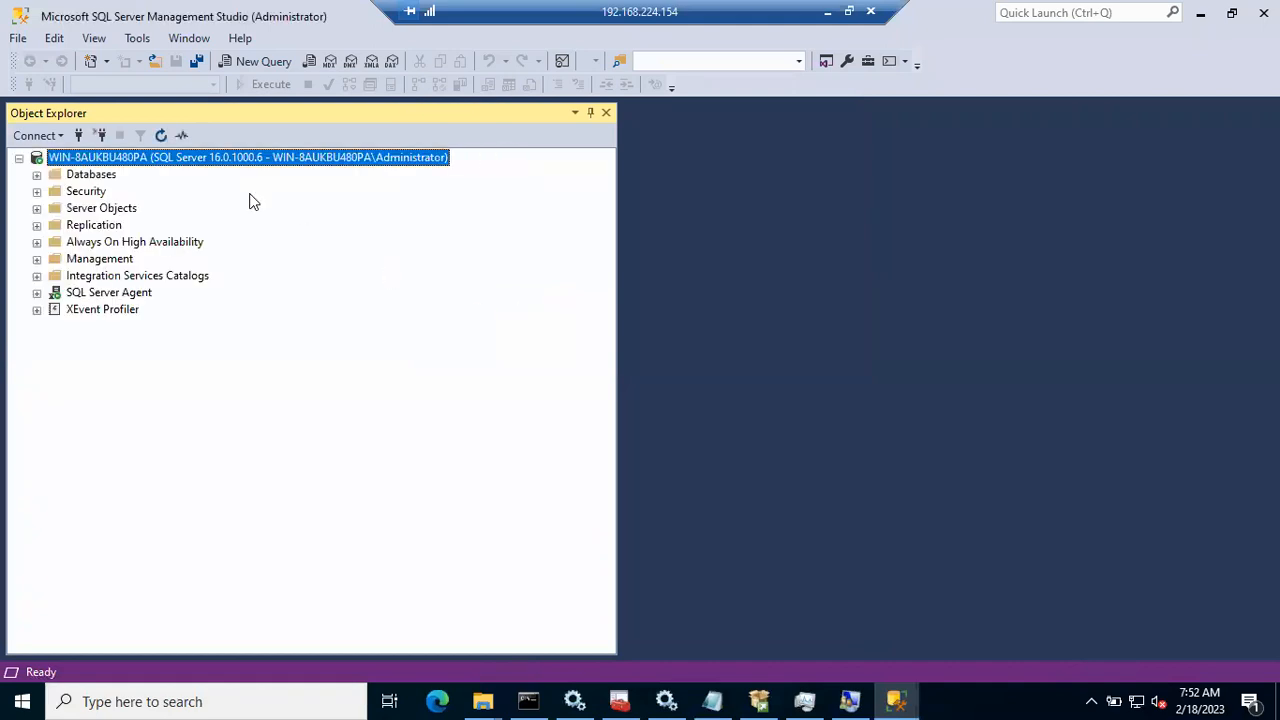
# Step: Connect to WIN-8AUKBU480PA\B48SQL2019 chosen via Browse for more, then dismiss the certificate error
pyautogui.click(80, 136)
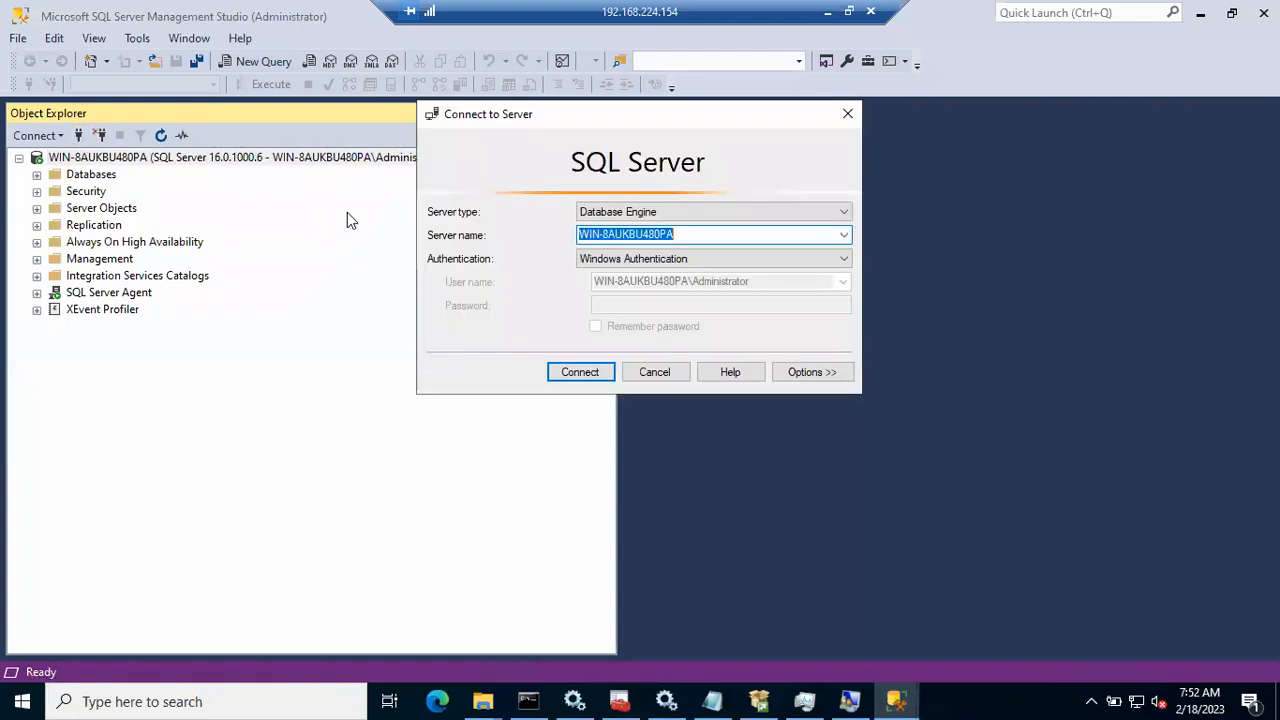
pyautogui.click(843, 235)
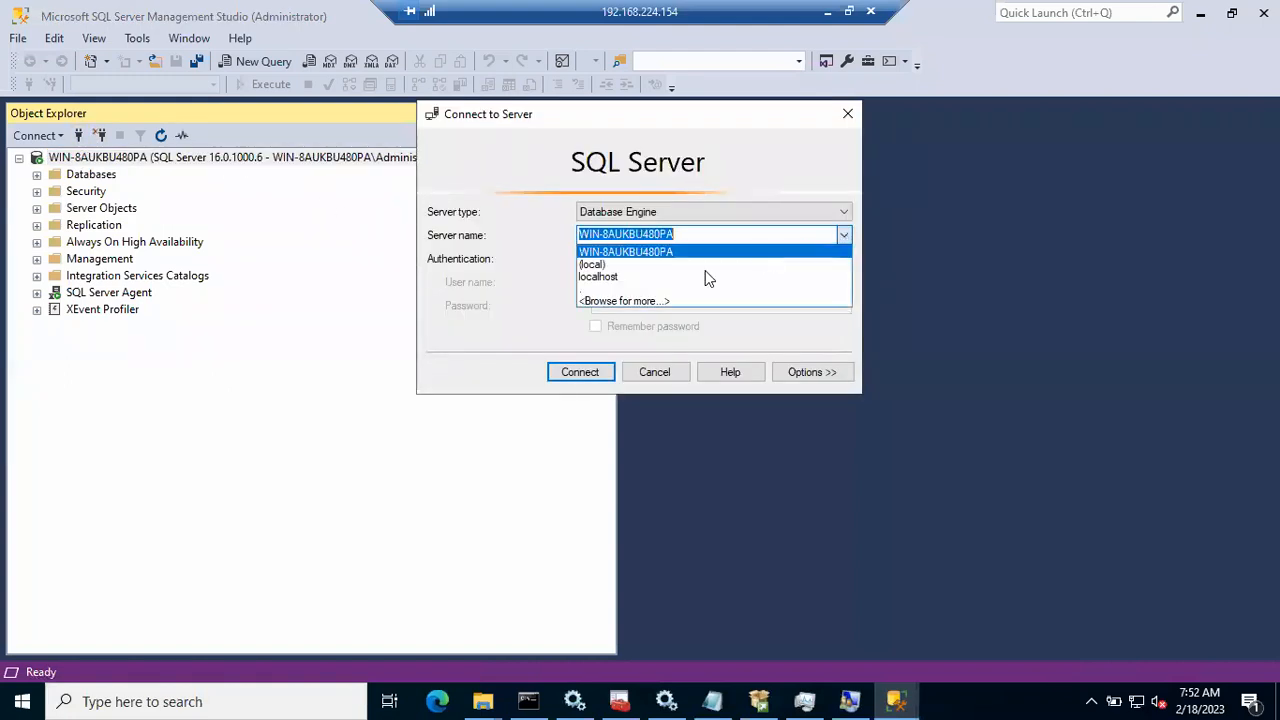
pyautogui.click(634, 303)
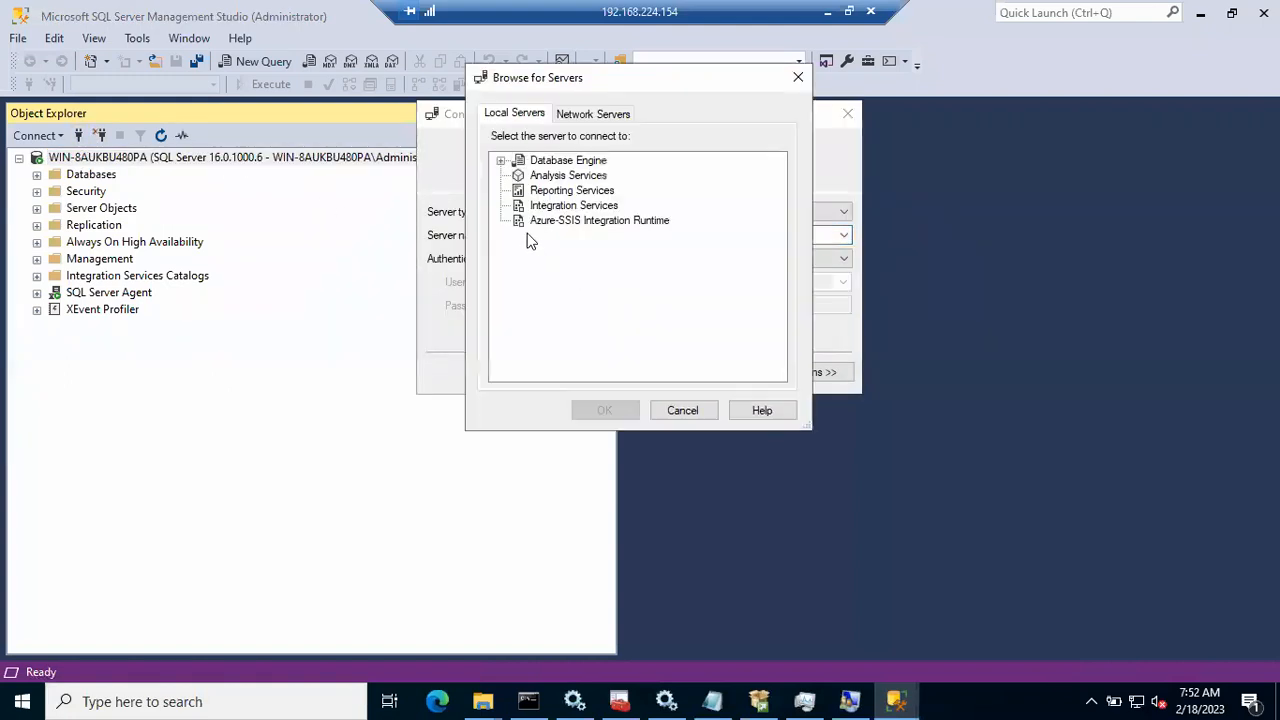
pyautogui.click(501, 161)
pyautogui.click(582, 191)
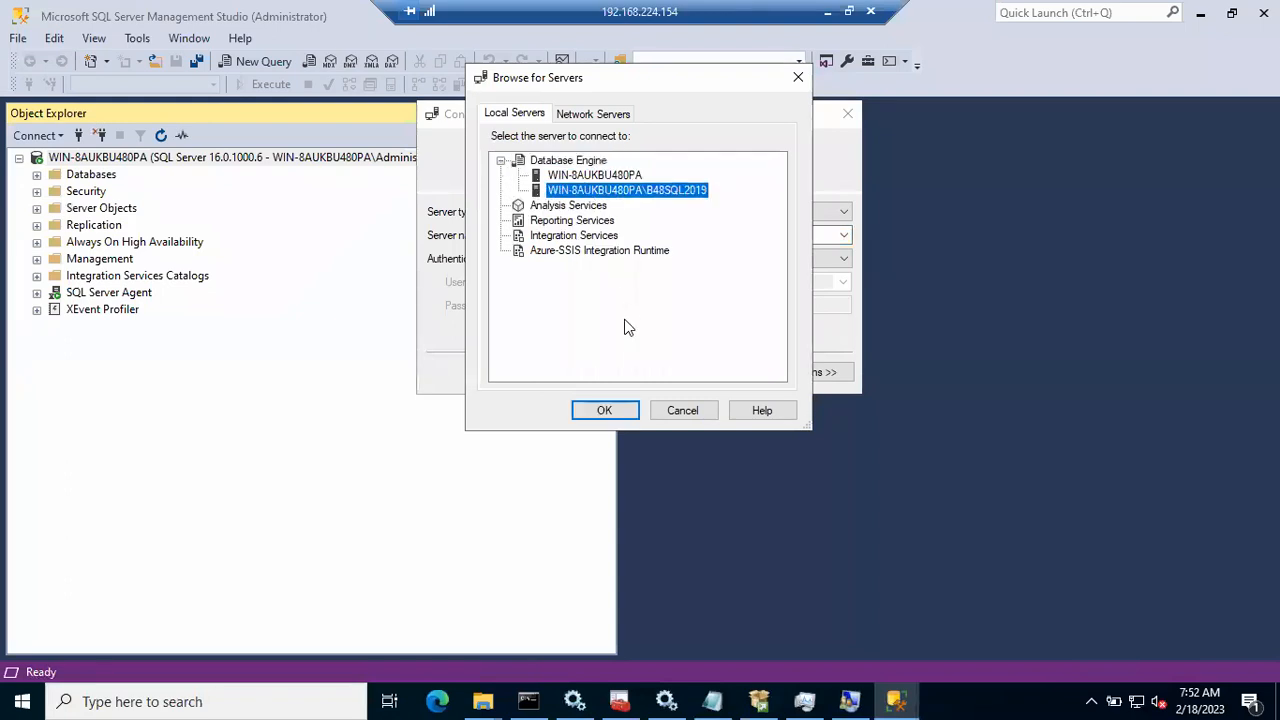
pyautogui.click(612, 410)
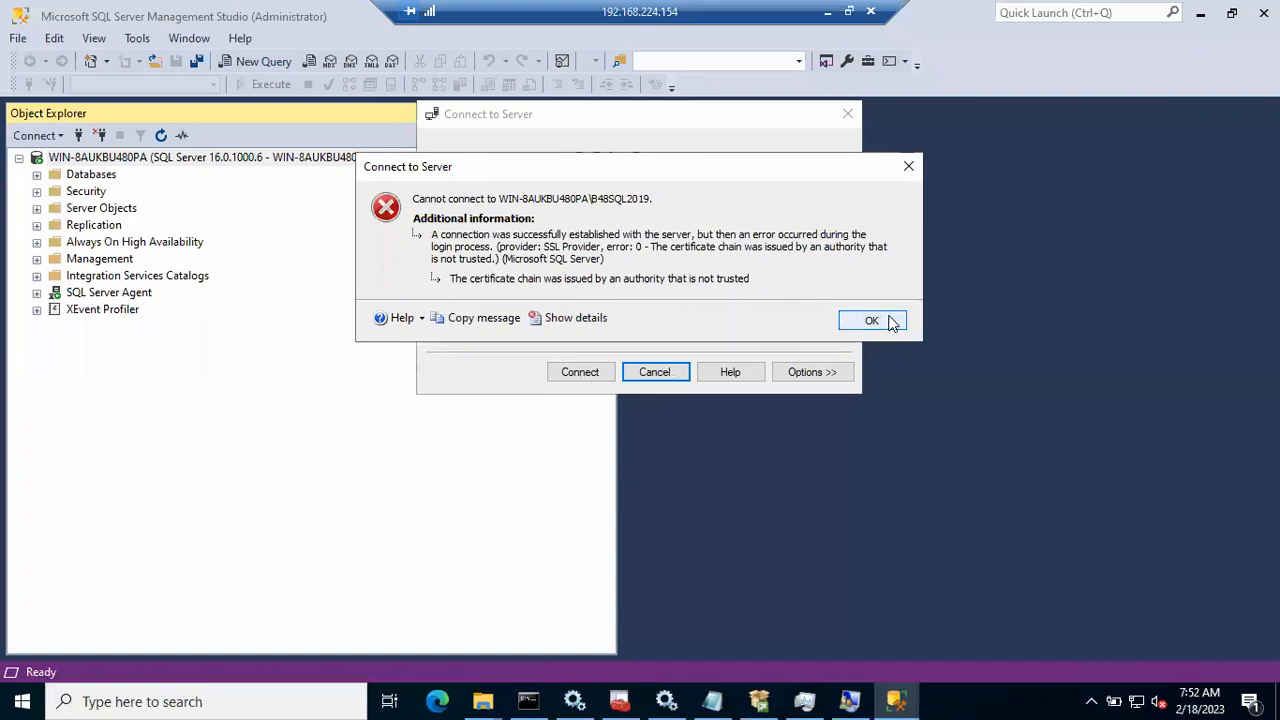
pyautogui.click(889, 320)
# Step: In Configuration Manager, inspect SQL Server Network Configuration and the File, Action and View menus
pyautogui.click(620, 701)
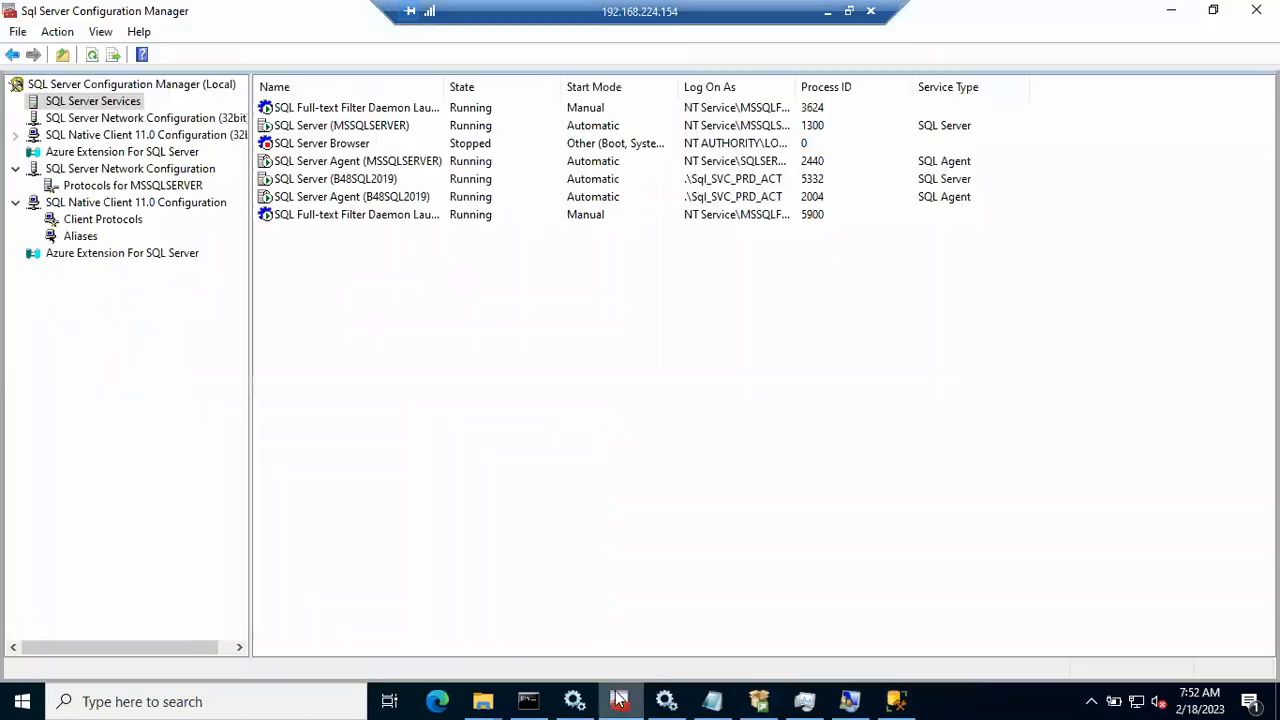
pyautogui.click(80, 169)
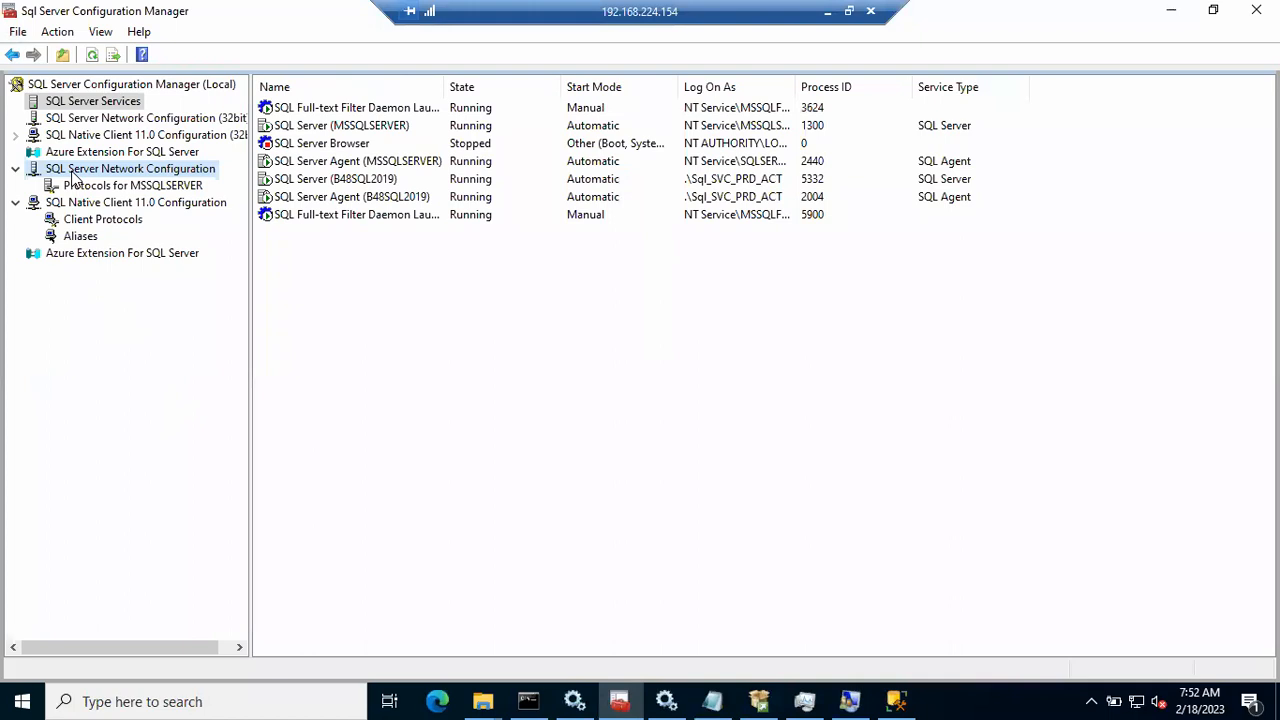
pyautogui.rightClick(75, 170)
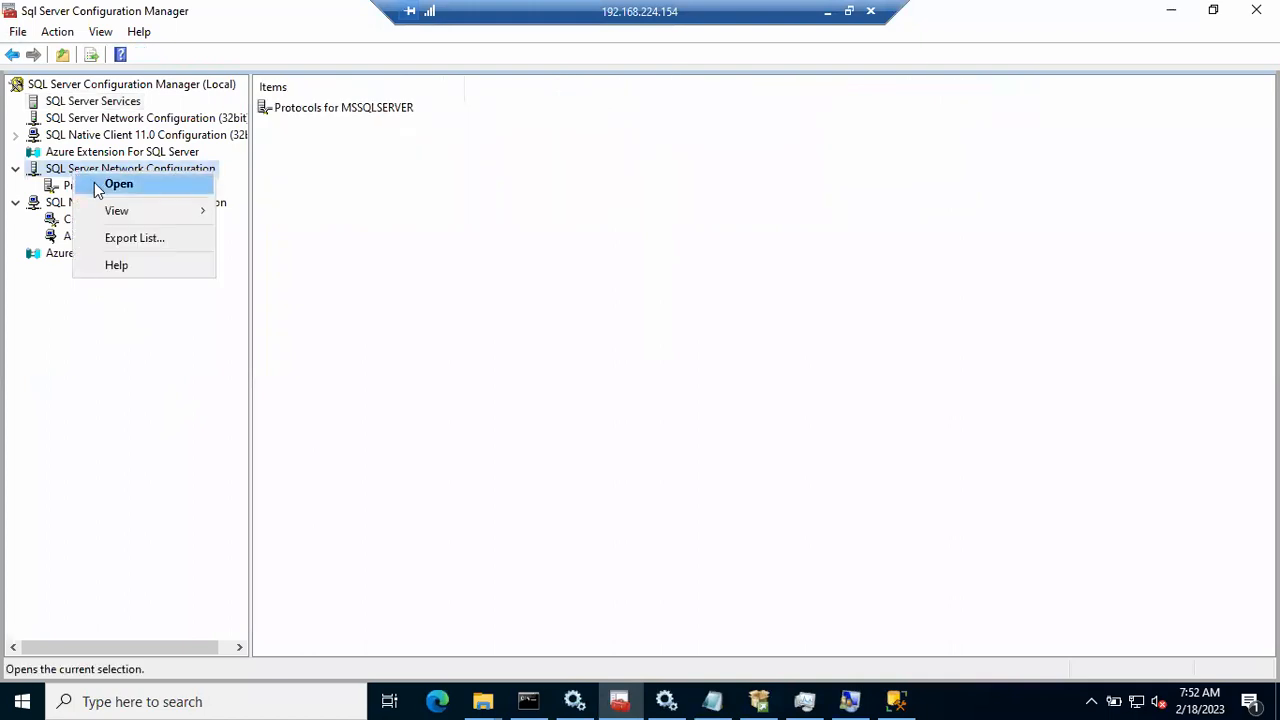
pyautogui.click(309, 329)
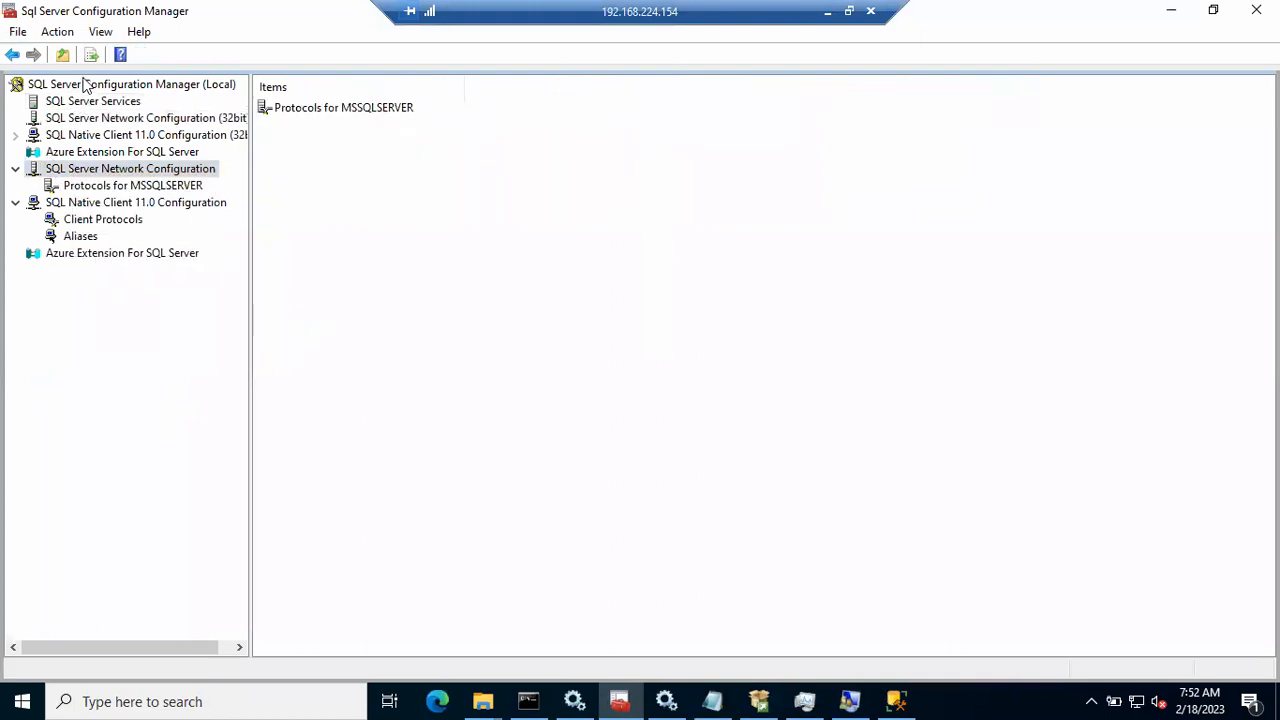
pyautogui.click(94, 36)
pyautogui.click(66, 34)
pyautogui.click(60, 33)
pyautogui.click(98, 36)
pyautogui.click(98, 36)
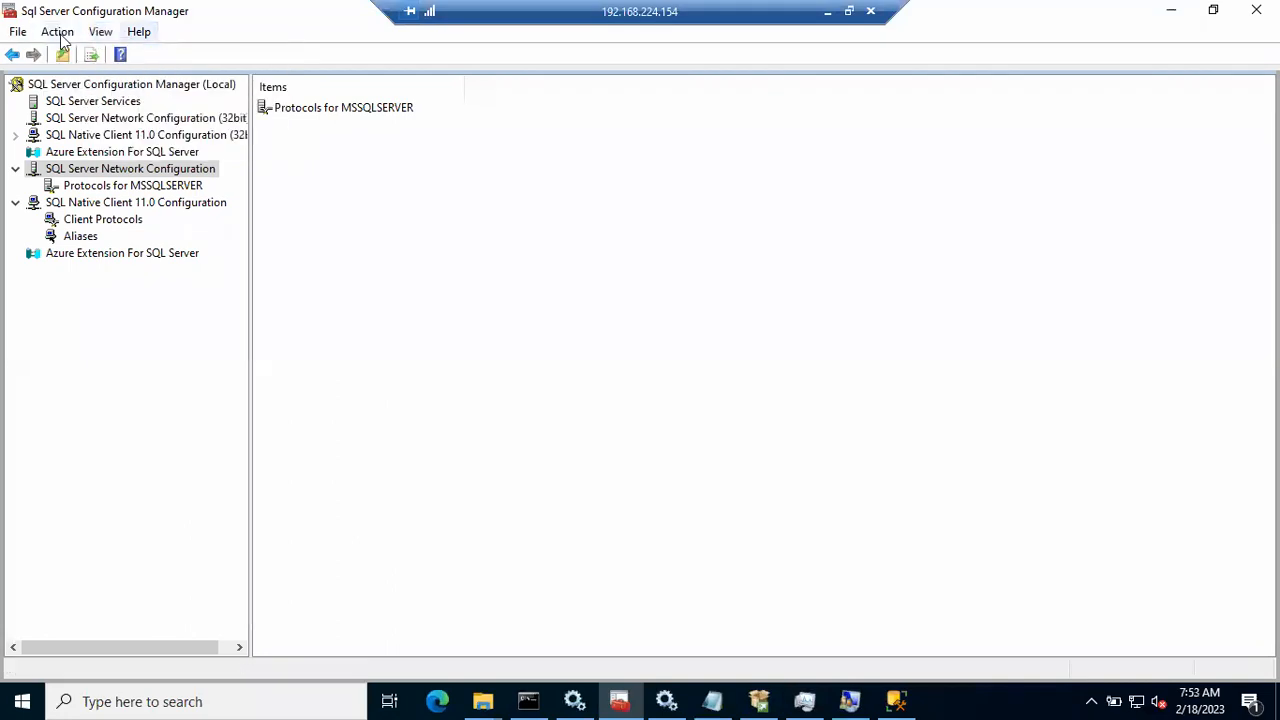
pyautogui.click(20, 34)
pyautogui.click(364, 240)
# Step: Refresh services, then review Protocols for MSSQLSERVER, SQL Native Client 11.0 Configuration and Client Protocols
pyautogui.click(86, 86)
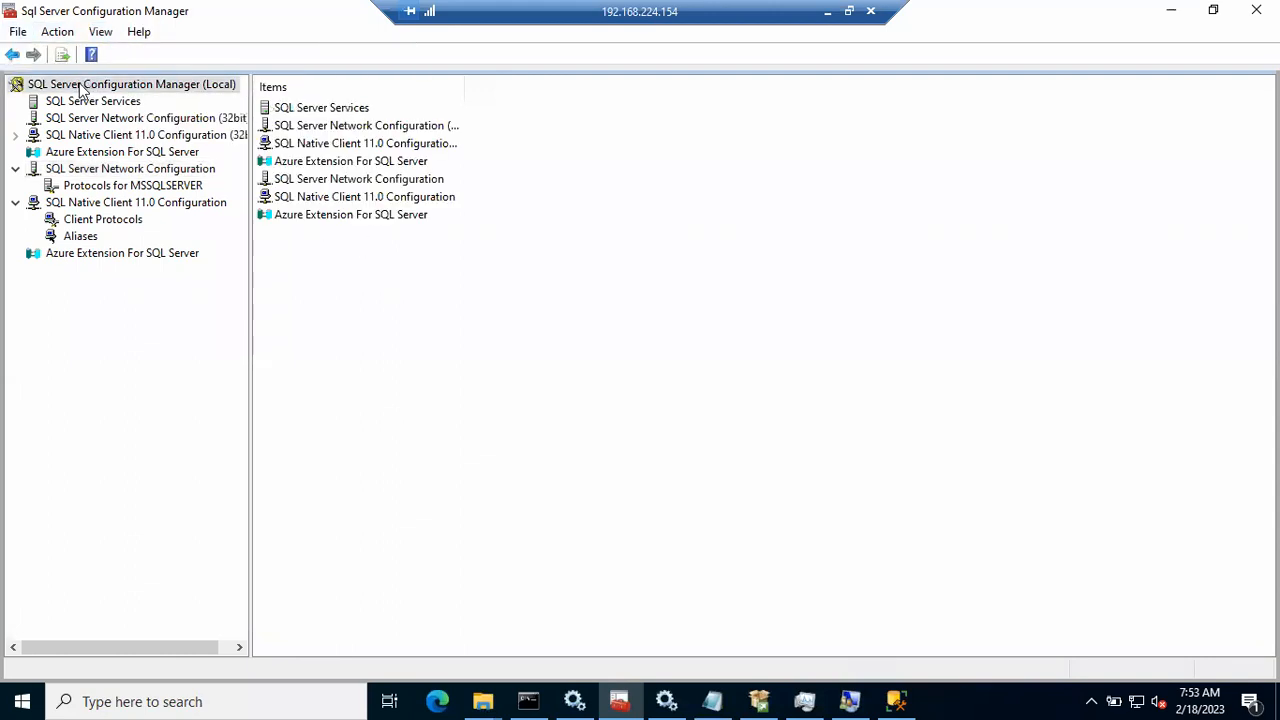
pyautogui.click(88, 103)
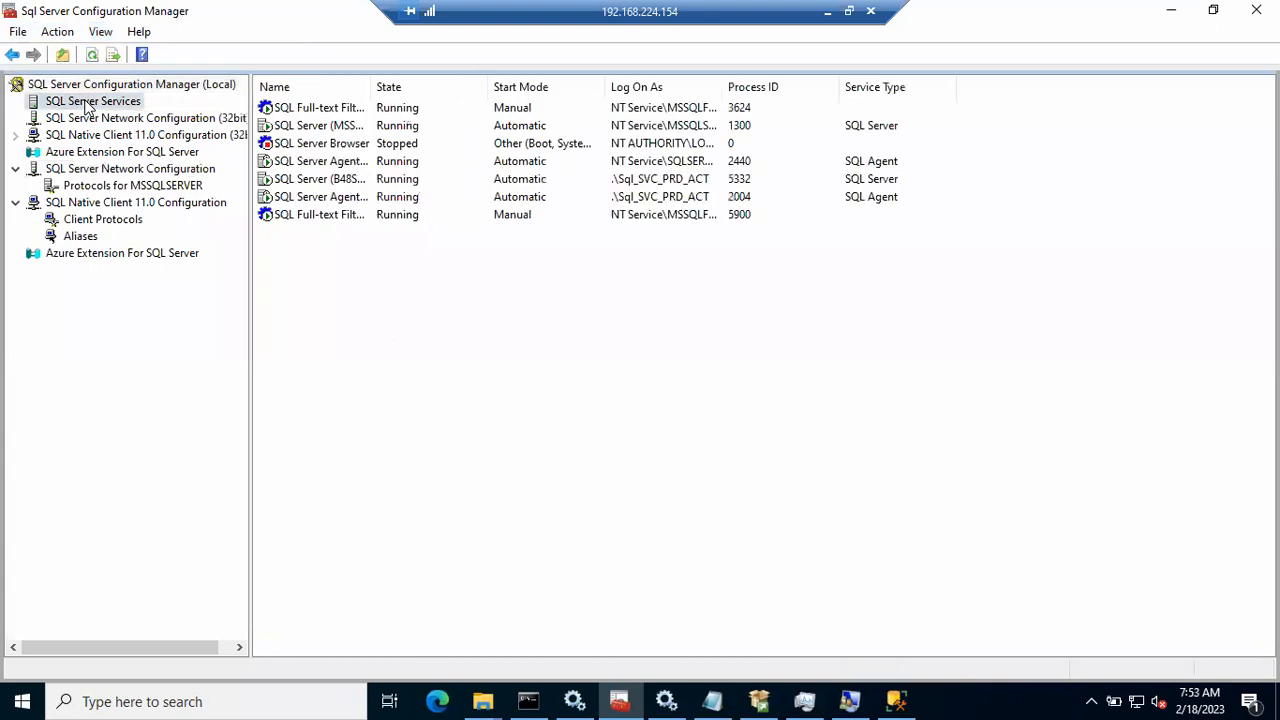
pyautogui.click(92, 56)
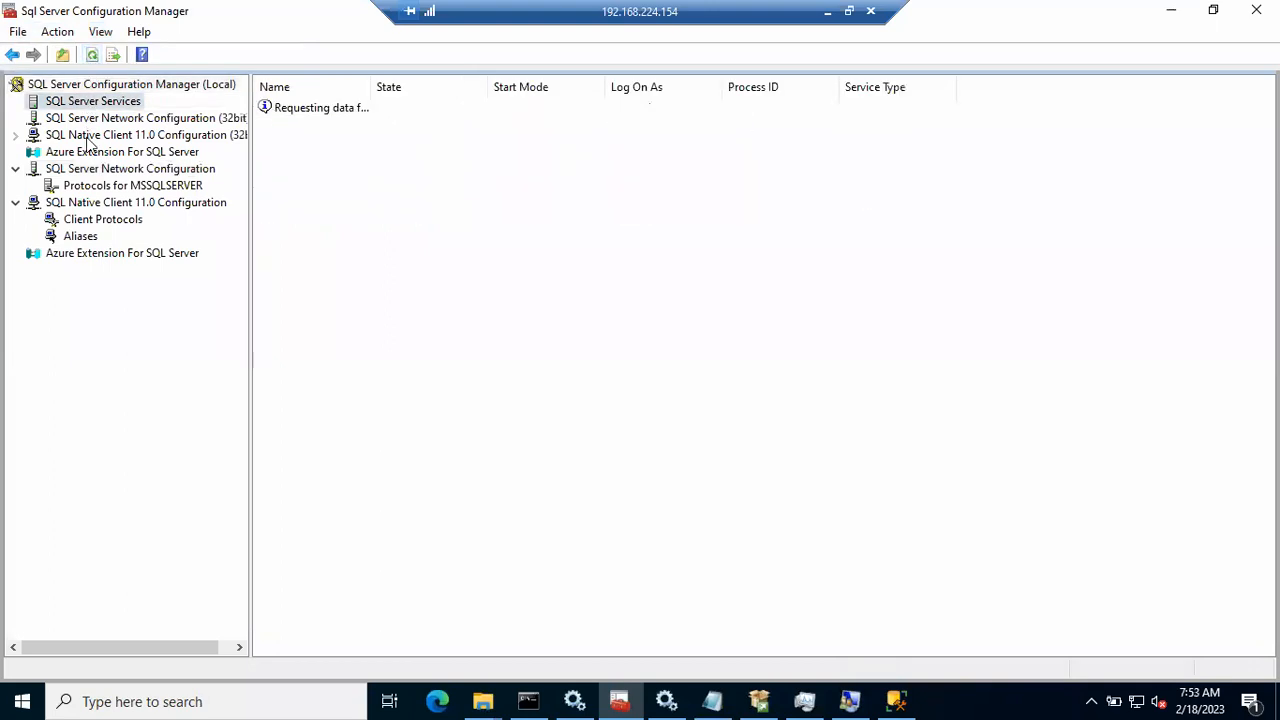
pyautogui.click(82, 170)
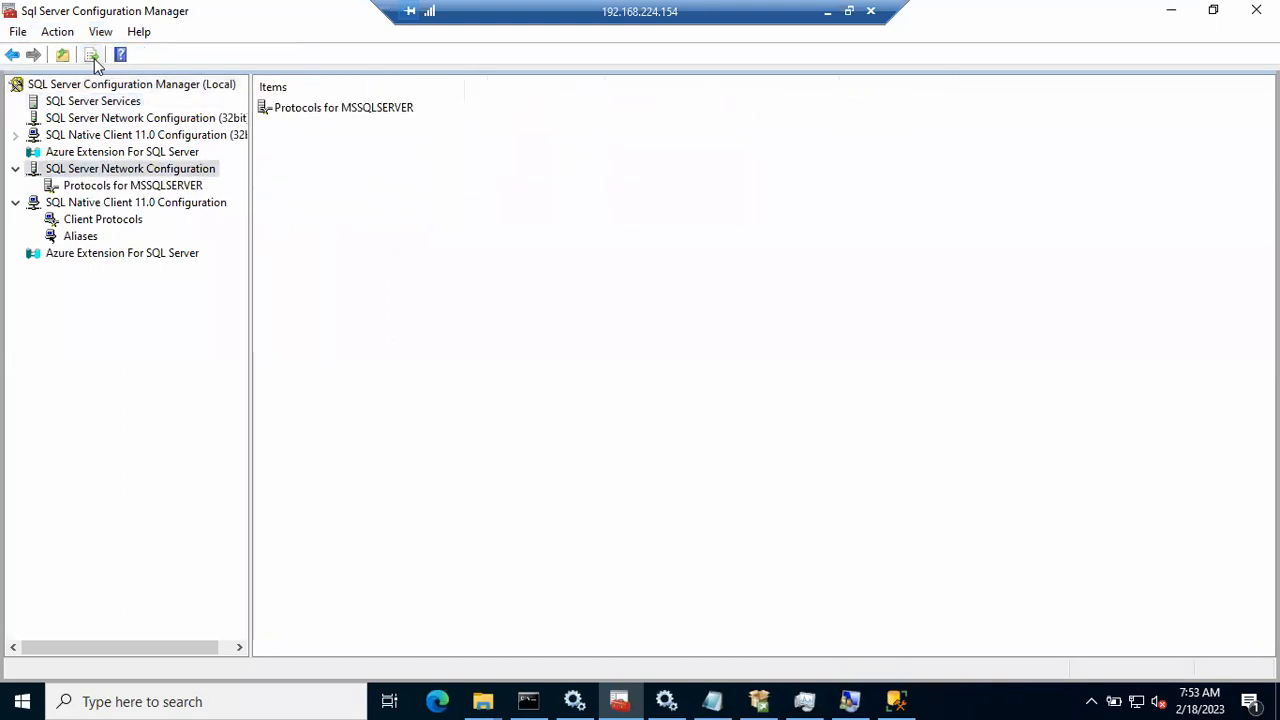
pyautogui.rightClick(96, 175)
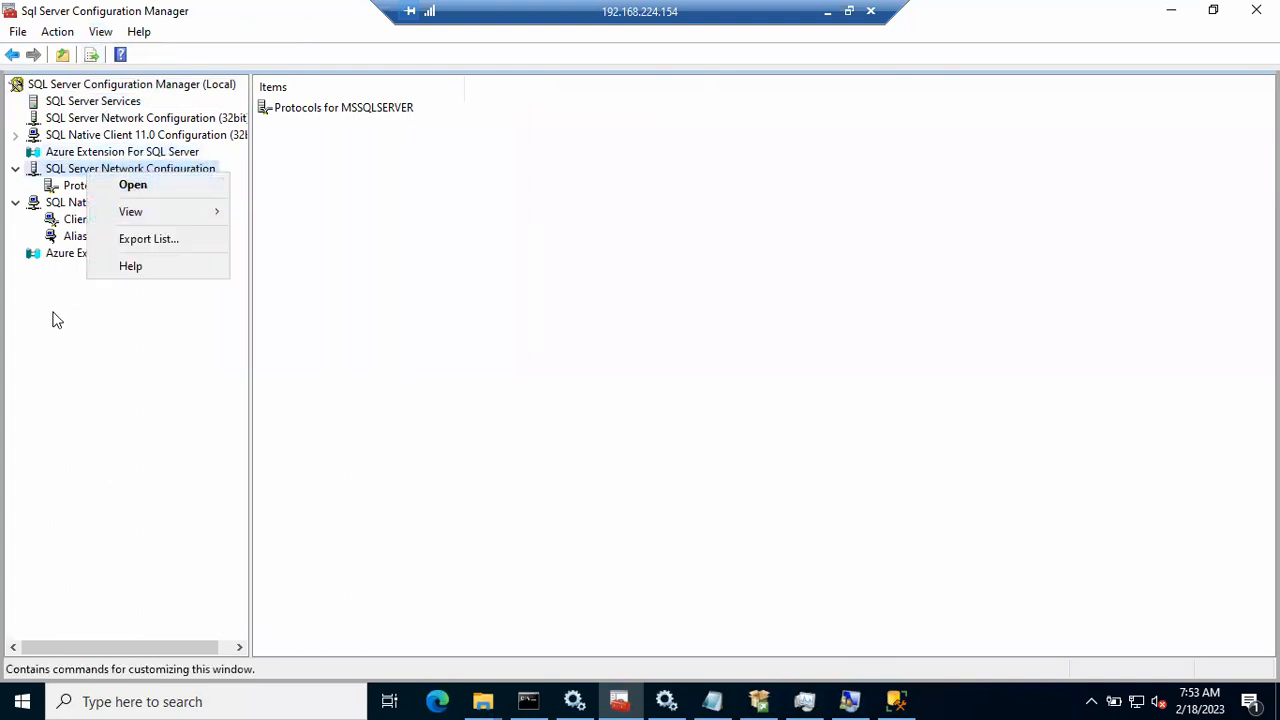
pyautogui.click(56, 319)
pyautogui.click(82, 188)
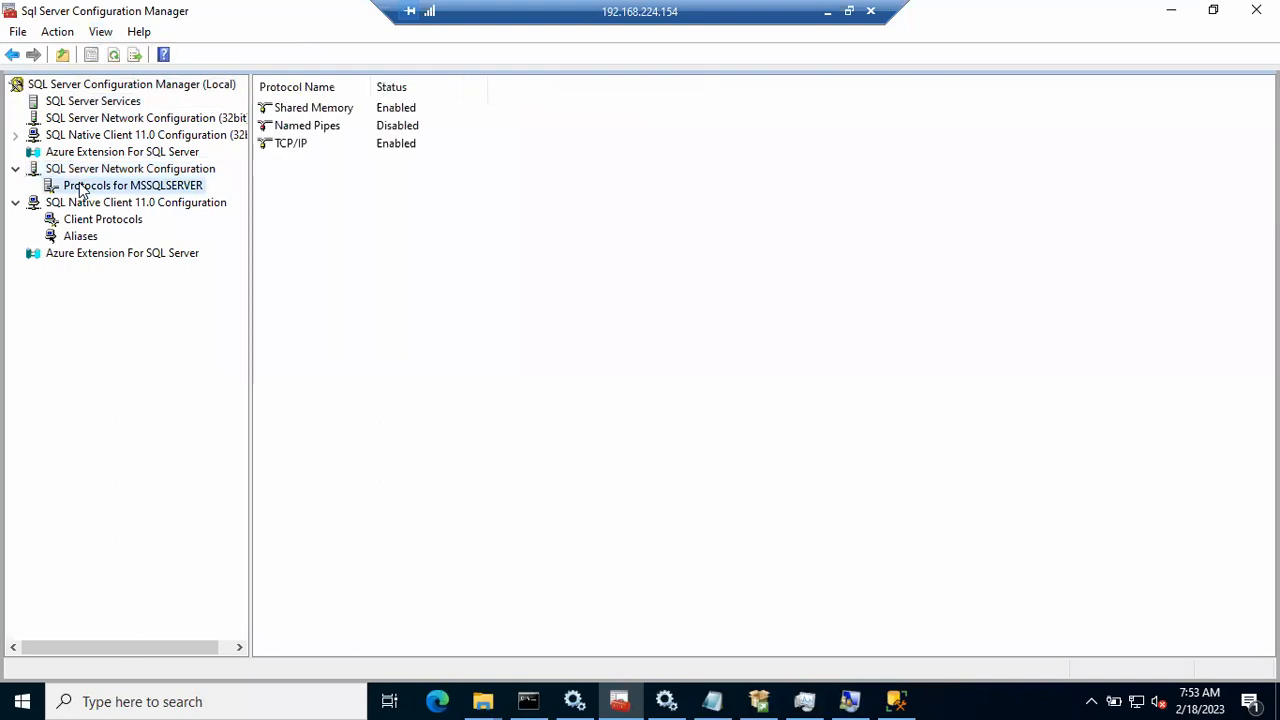
pyautogui.click(90, 204)
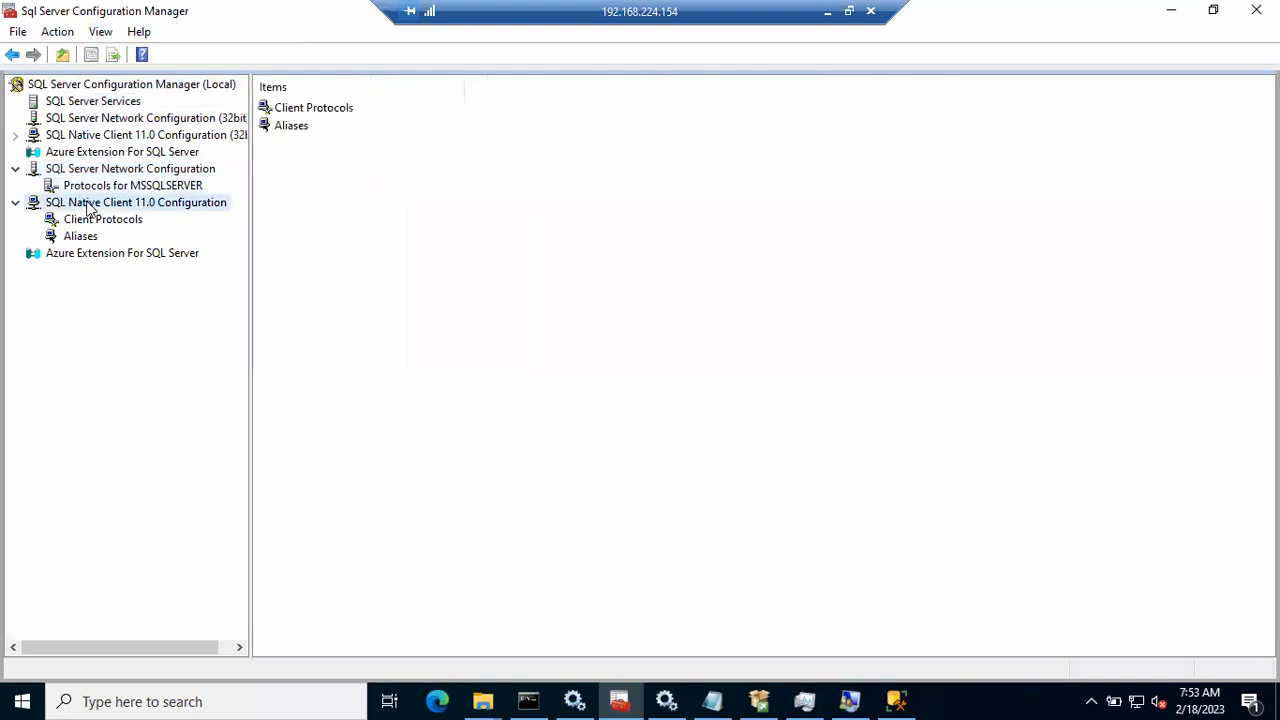
pyautogui.click(86, 219)
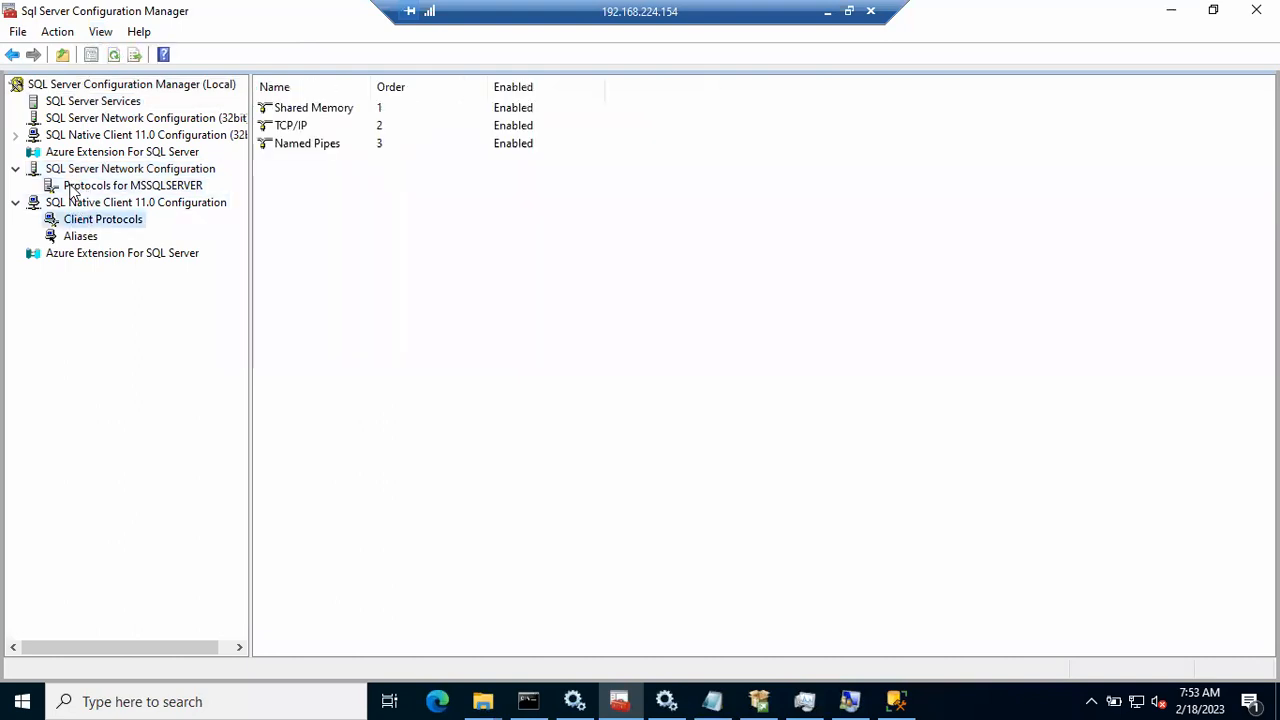
pyautogui.click(17, 170)
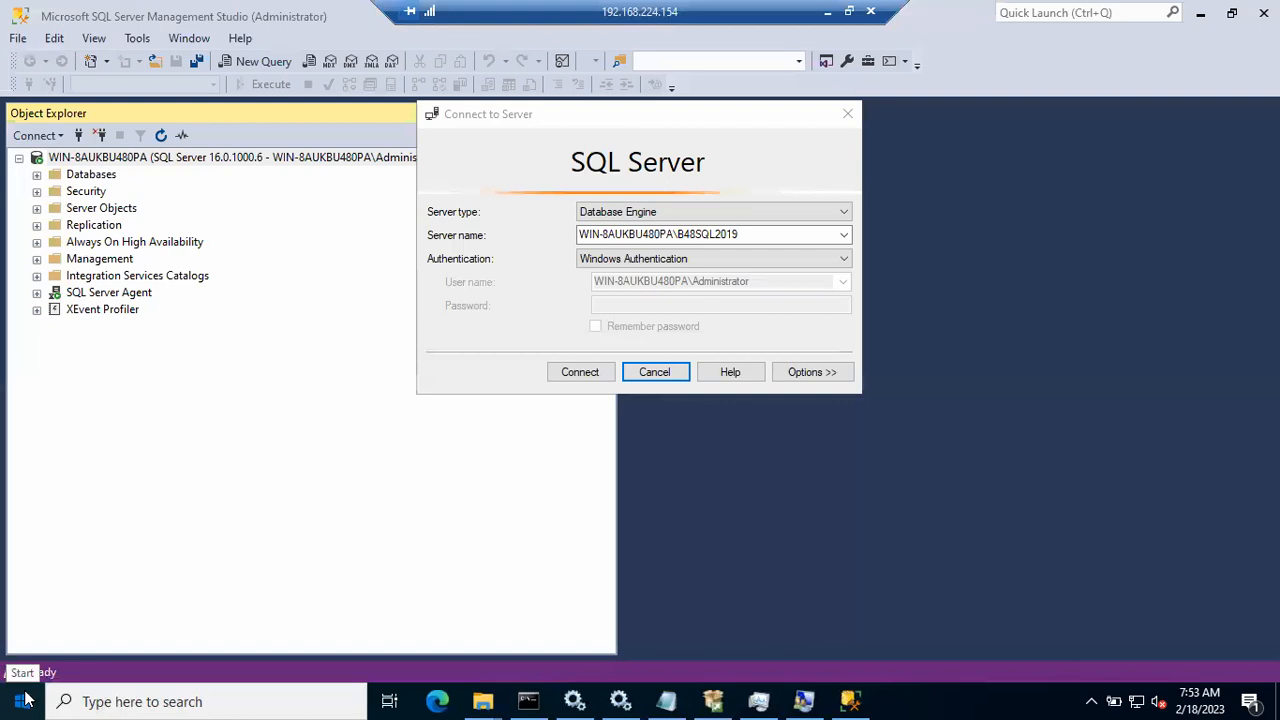
# Step: Launch SQL Server 2019 Configuration Manager from Start and open Protocols for B48SQL2019
pyautogui.click(22, 701)
pyautogui.click(193, 180)
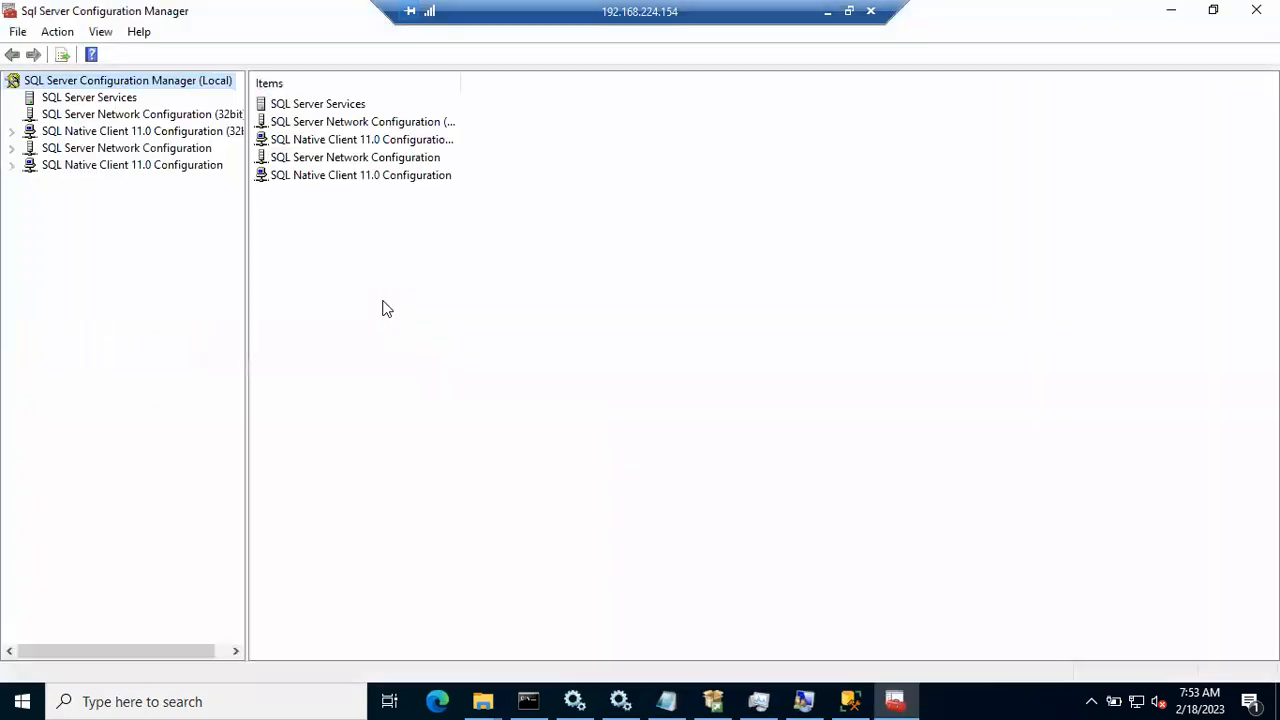
pyautogui.click(82, 100)
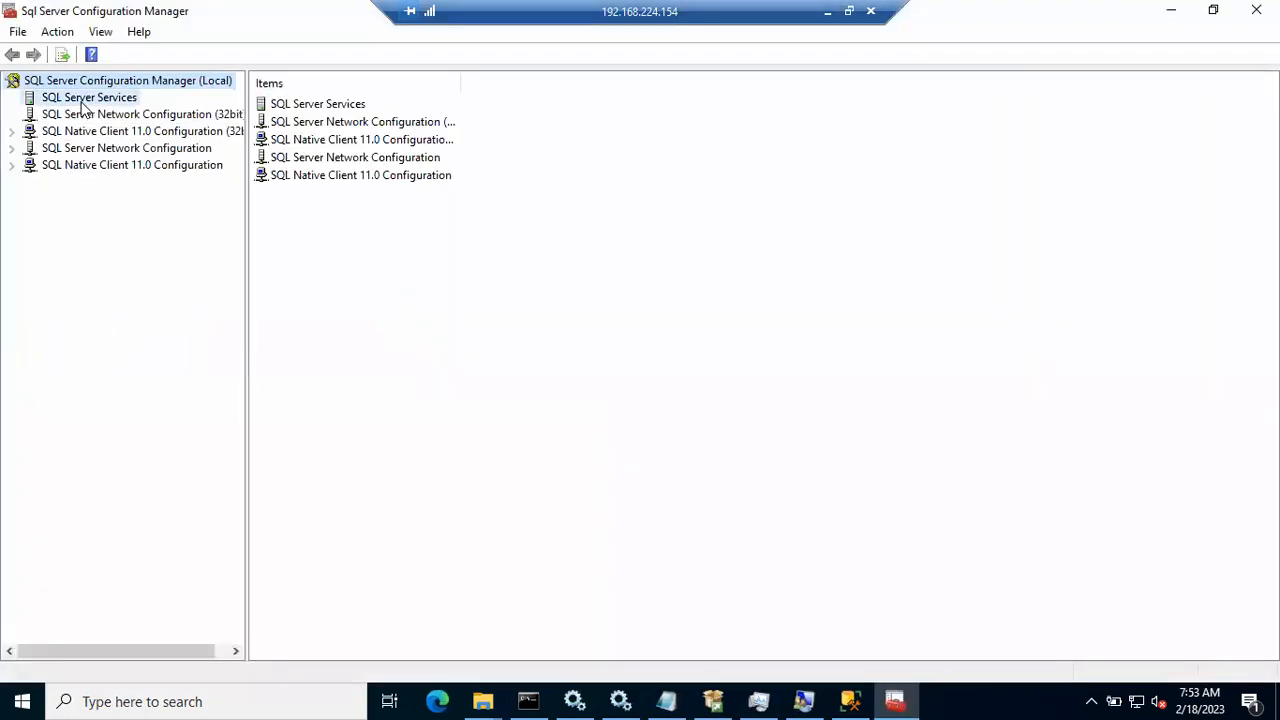
pyautogui.click(11, 148)
pyautogui.click(90, 167)
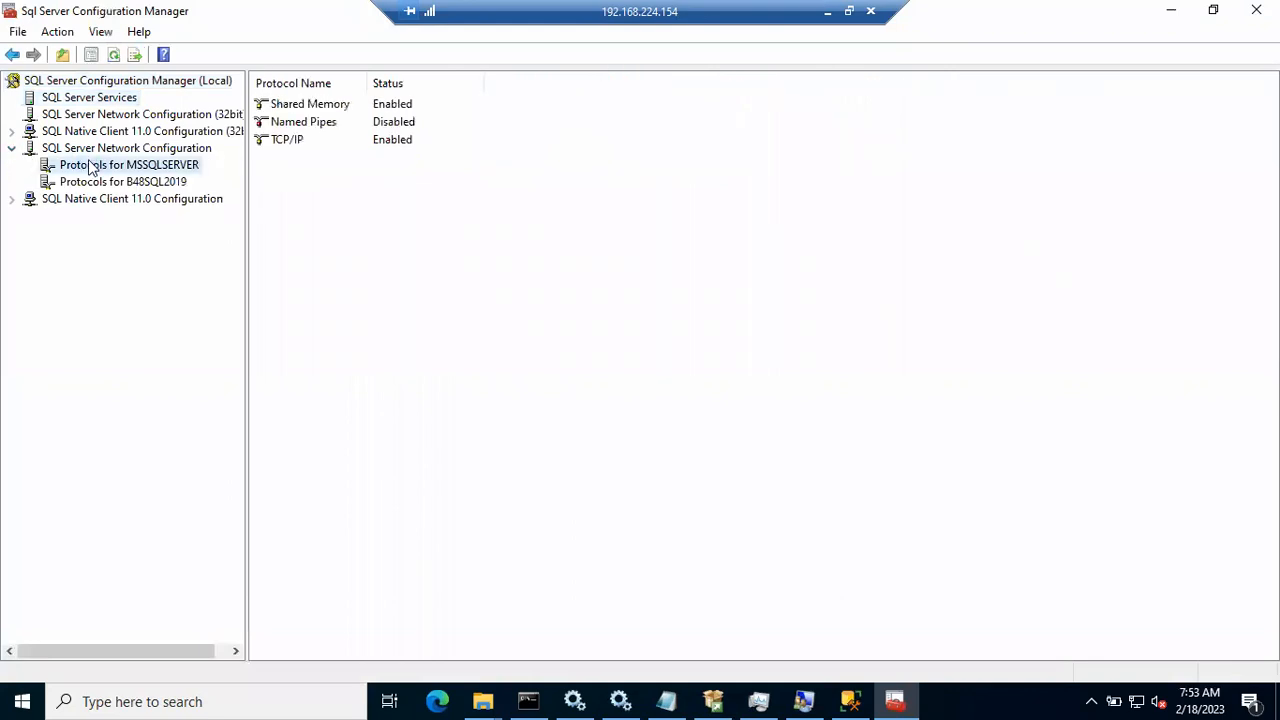
pyautogui.click(103, 181)
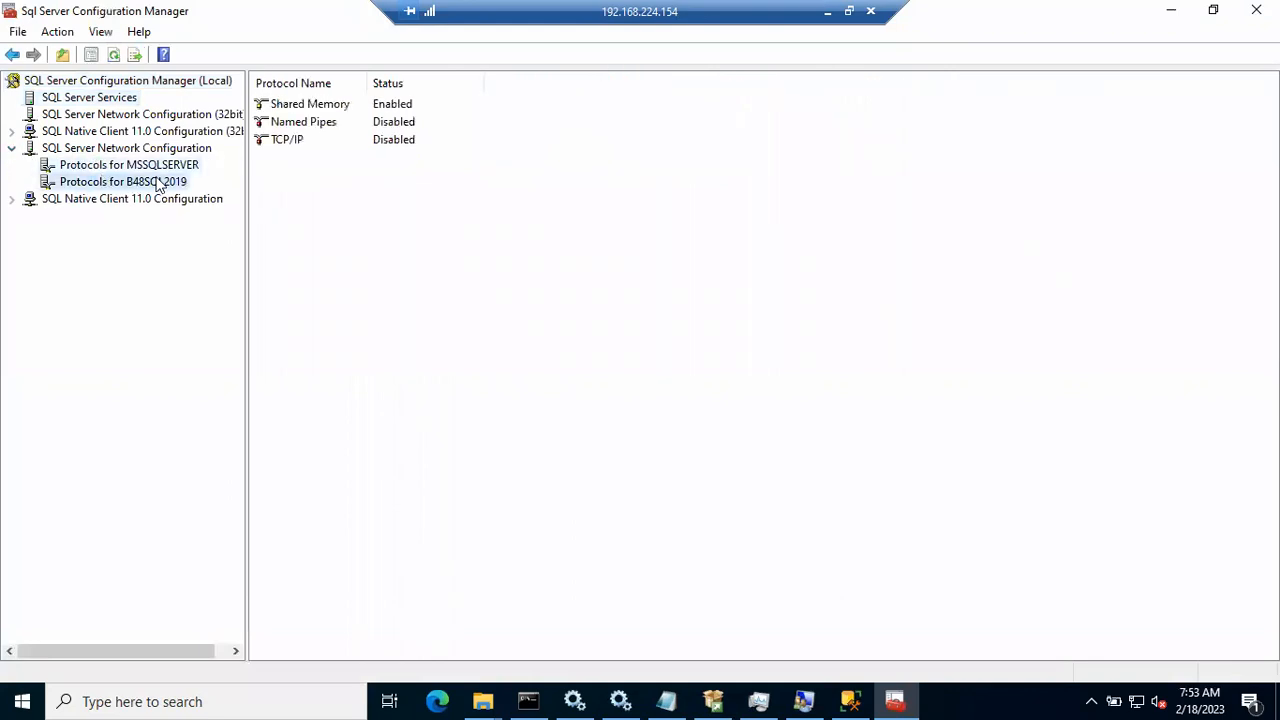
# Step: Enable TCP/IP for B48SQL2019, acknowledge the restart warning, and select the B48SQL2019 service
pyautogui.rightClick(302, 139)
pyautogui.click(325, 155)
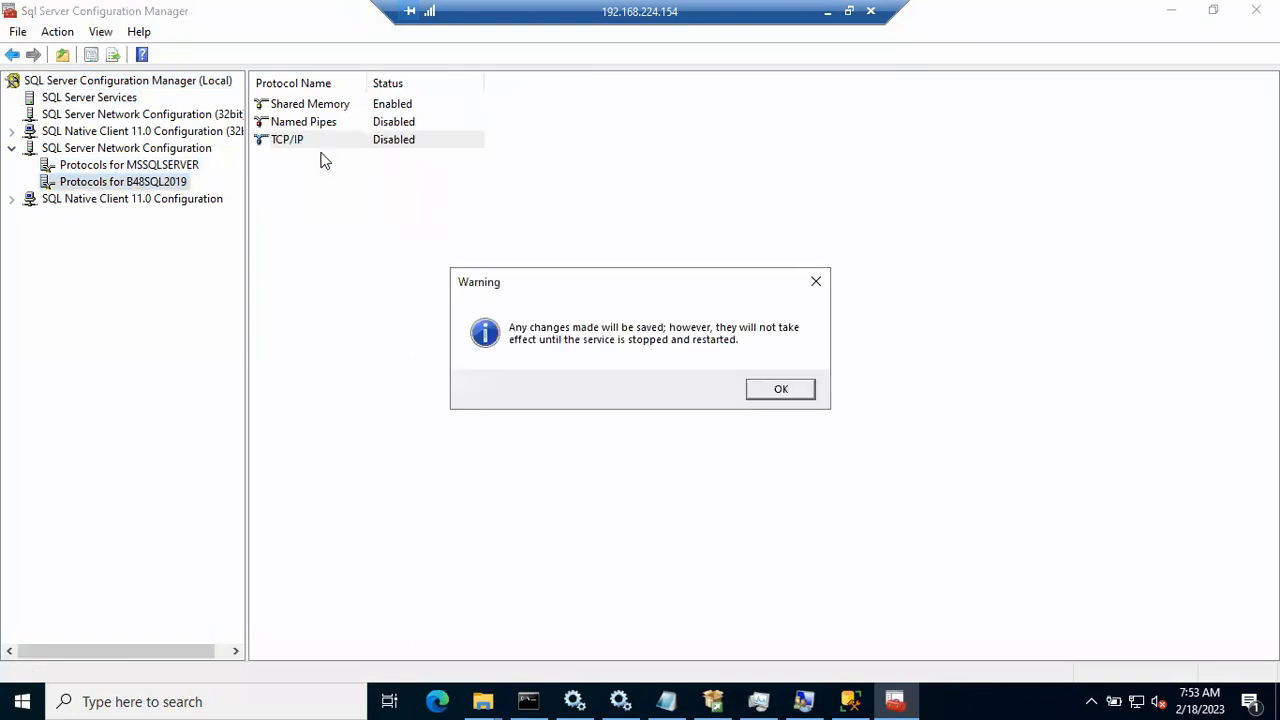
pyautogui.click(778, 389)
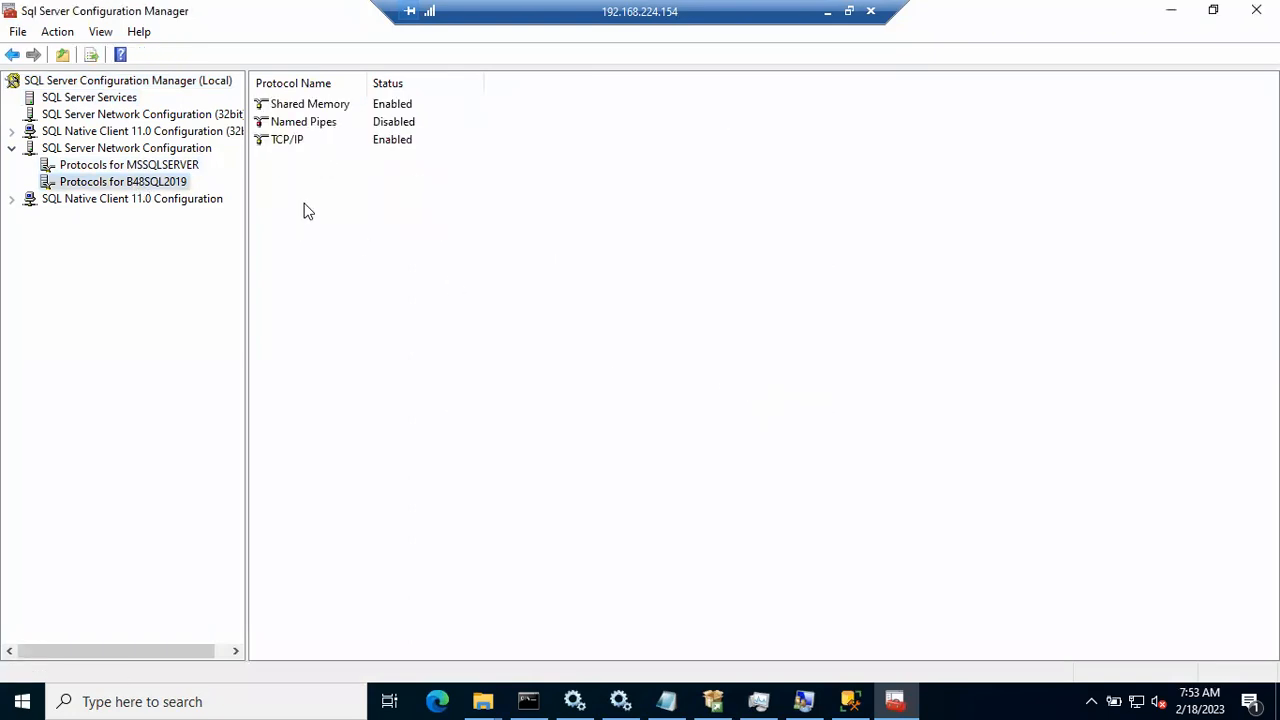
pyautogui.click(89, 97)
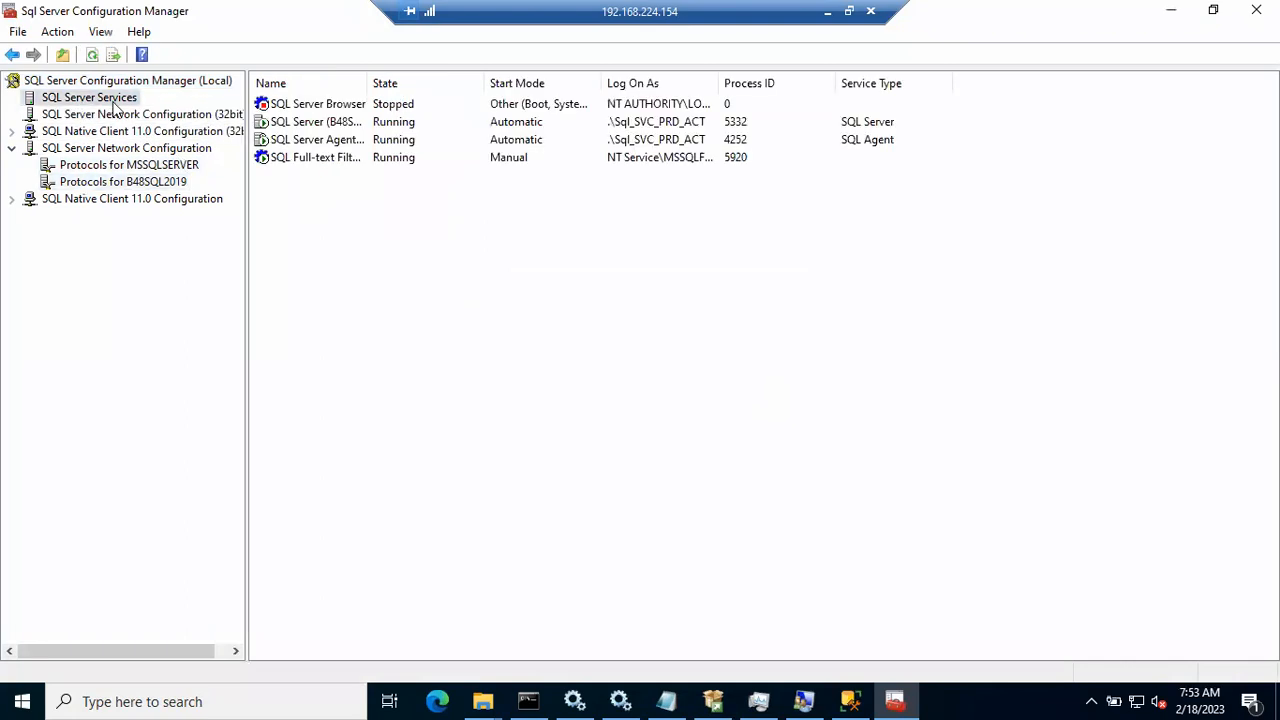
pyautogui.click(338, 122)
# Step: Refresh the services list after restarting B48SQL2019, then retry the SSMS connection to WIN-8AUKBU480PA\B48SQL2019
pyautogui.moveTo(366, 84); pyautogui.dragTo(471, 83)
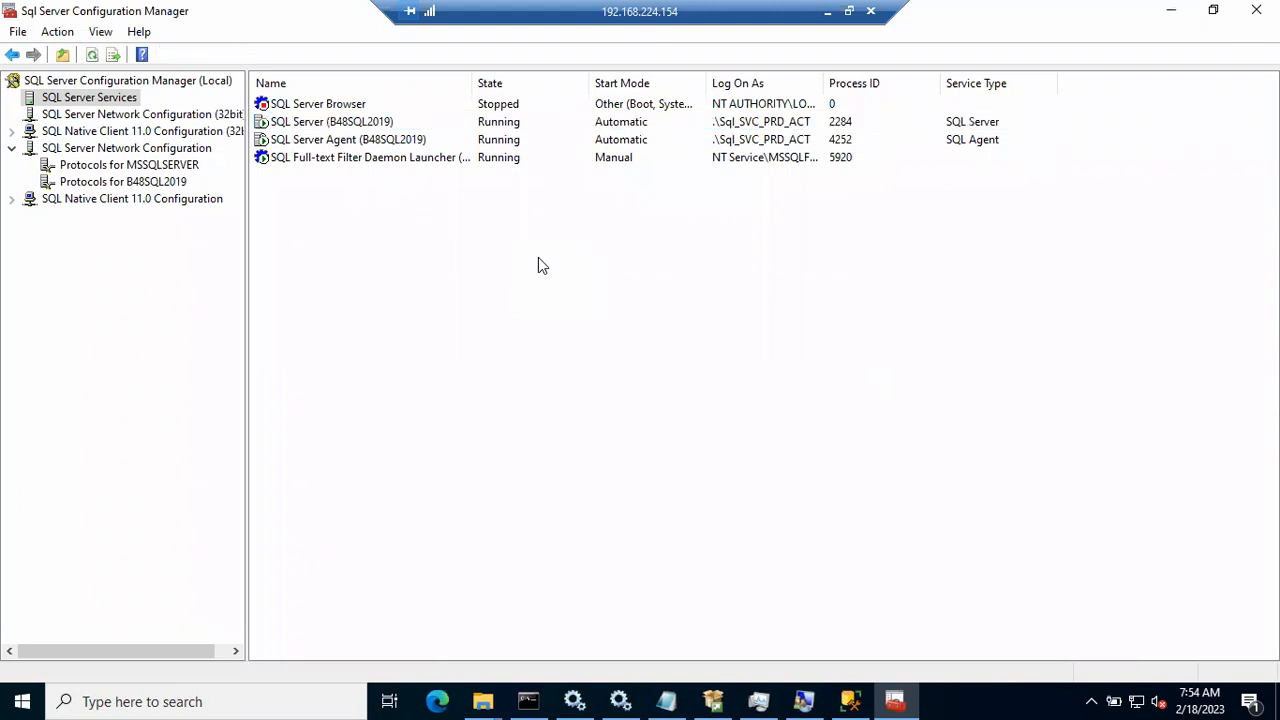
pyautogui.rightClick(523, 334)
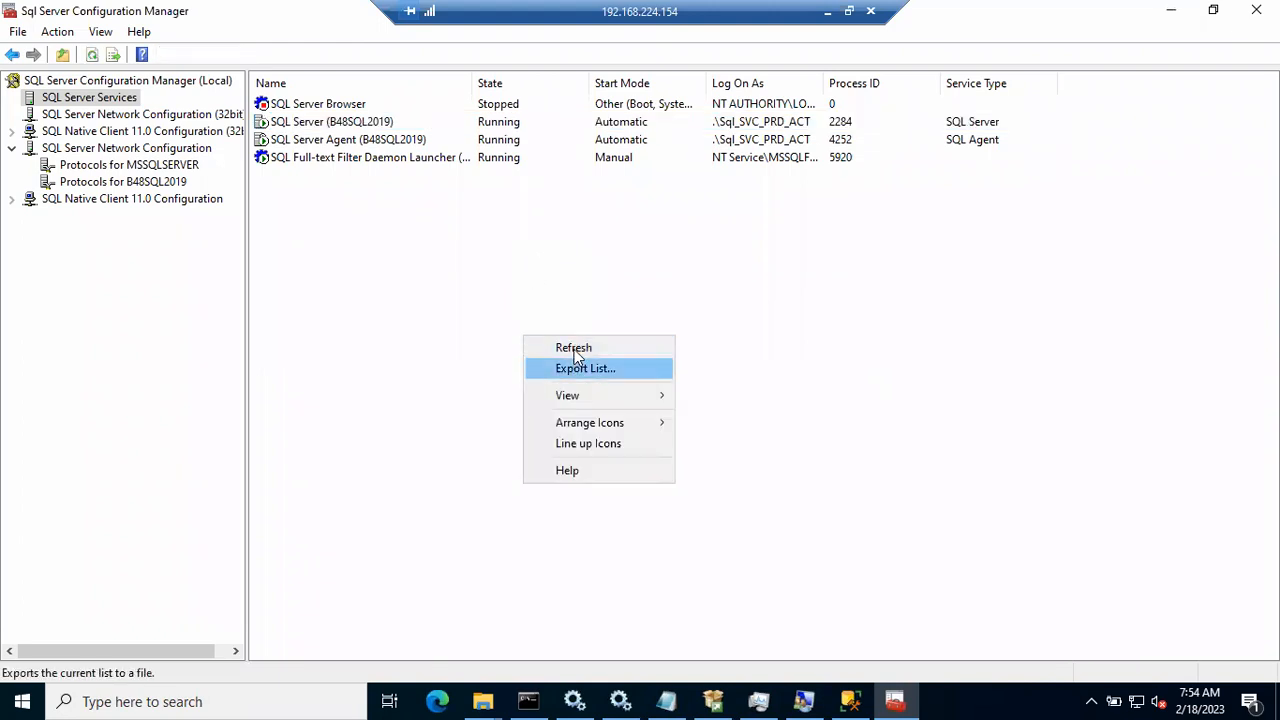
pyautogui.click(573, 349)
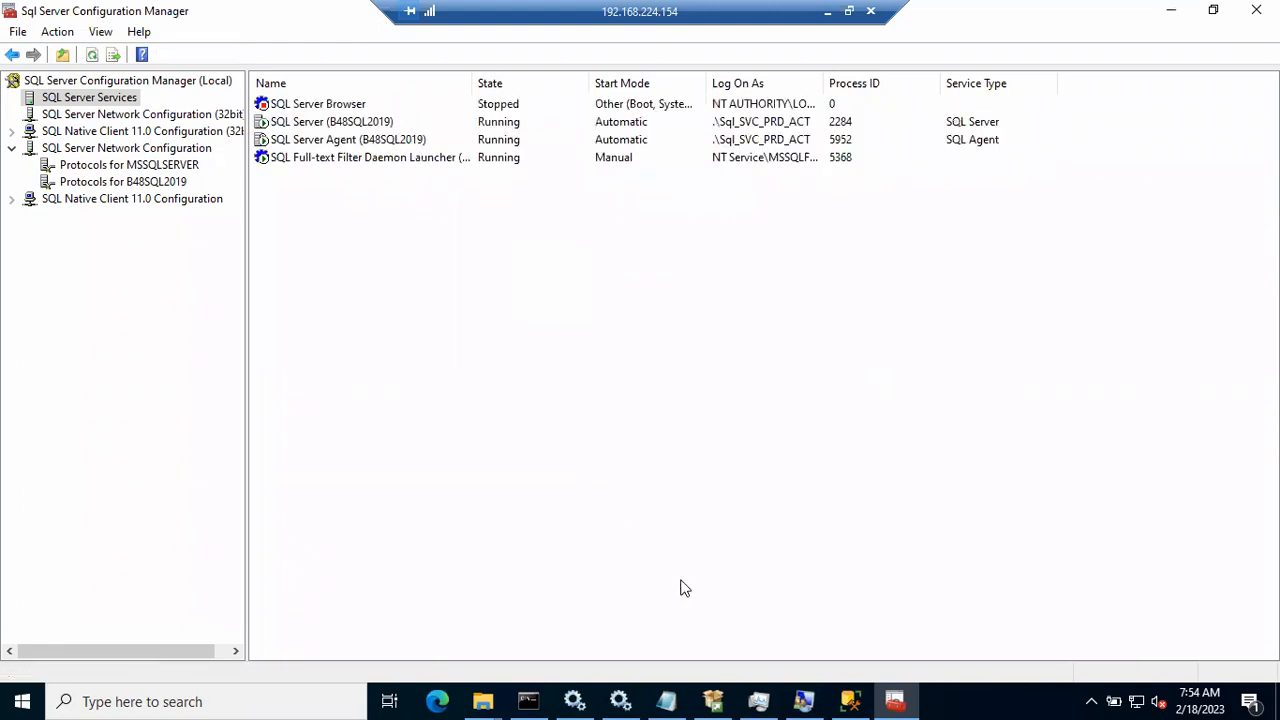
pyautogui.click(852, 700)
pyautogui.click(587, 373)
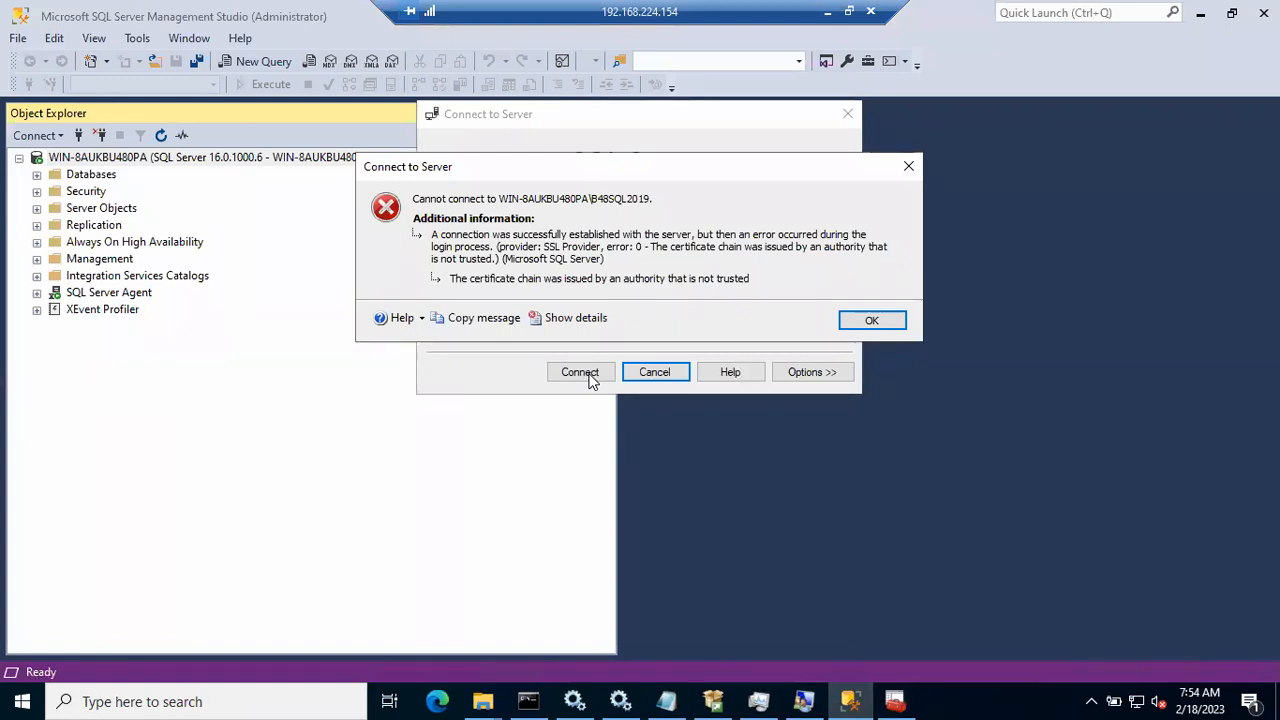
# Step: Dismiss the certificate error, retry the B48SQL2019 connection, and dismiss the repeated error
pyautogui.click(868, 324)
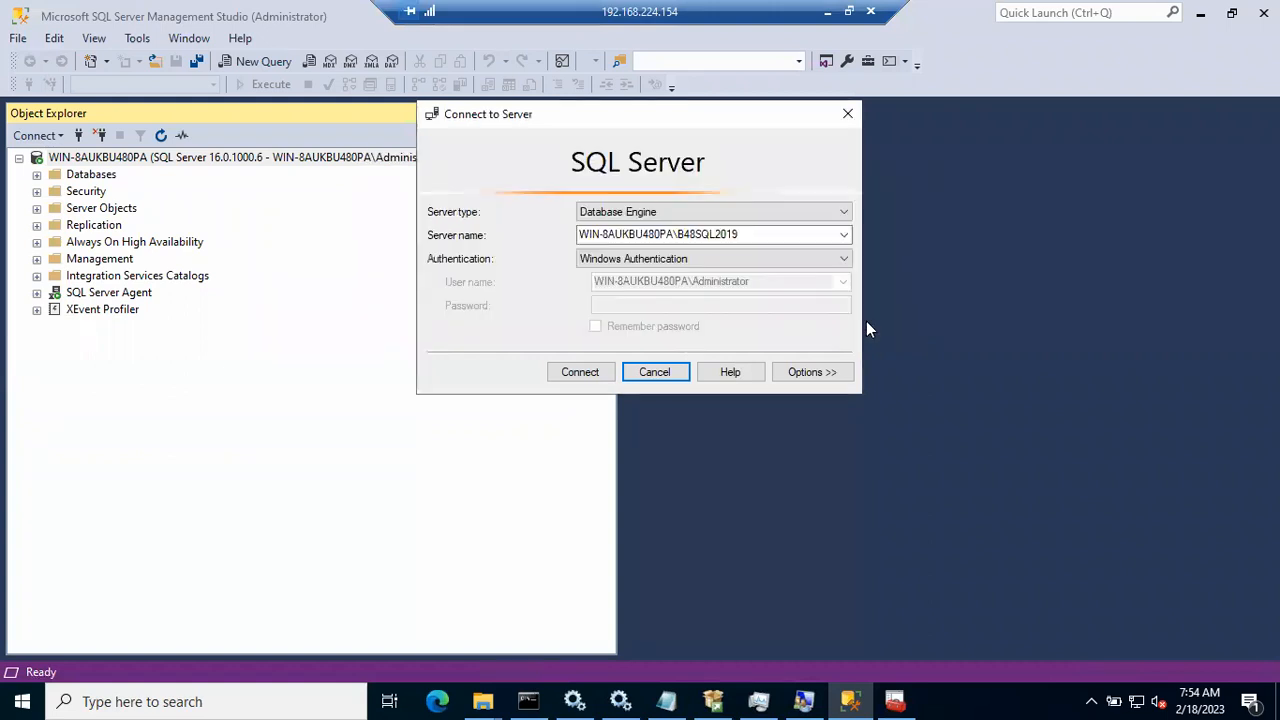
pyautogui.click(577, 373)
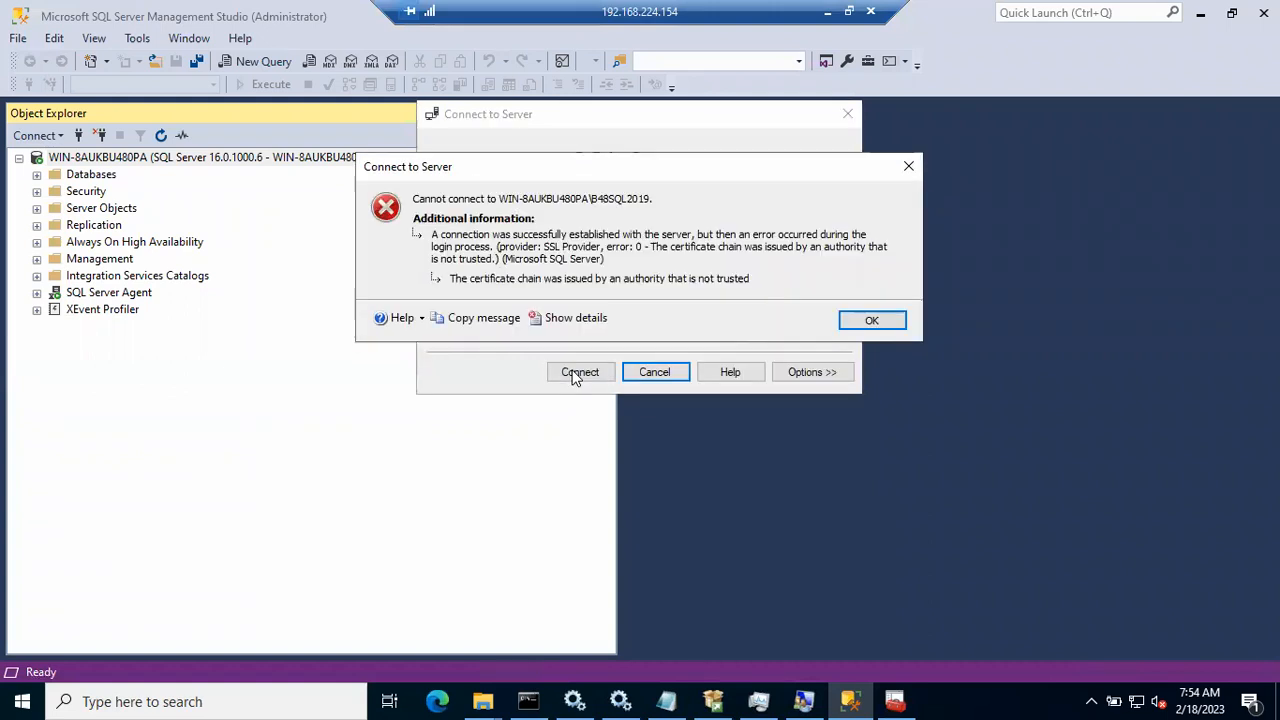
pyautogui.click(849, 323)
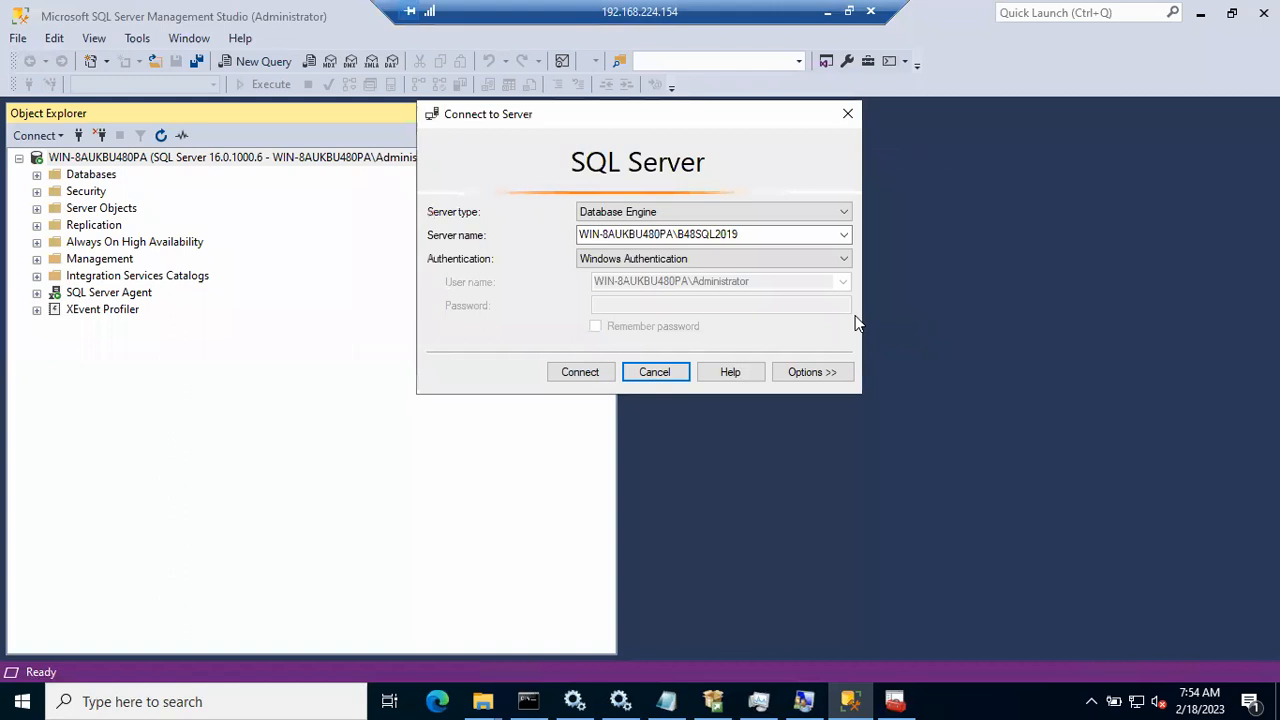
# Step: Try server name .\B48SQL2019, dismiss the resulting error, and cancel the Connect dialog
pyautogui.click(845, 233)
pyautogui.click(658, 228)
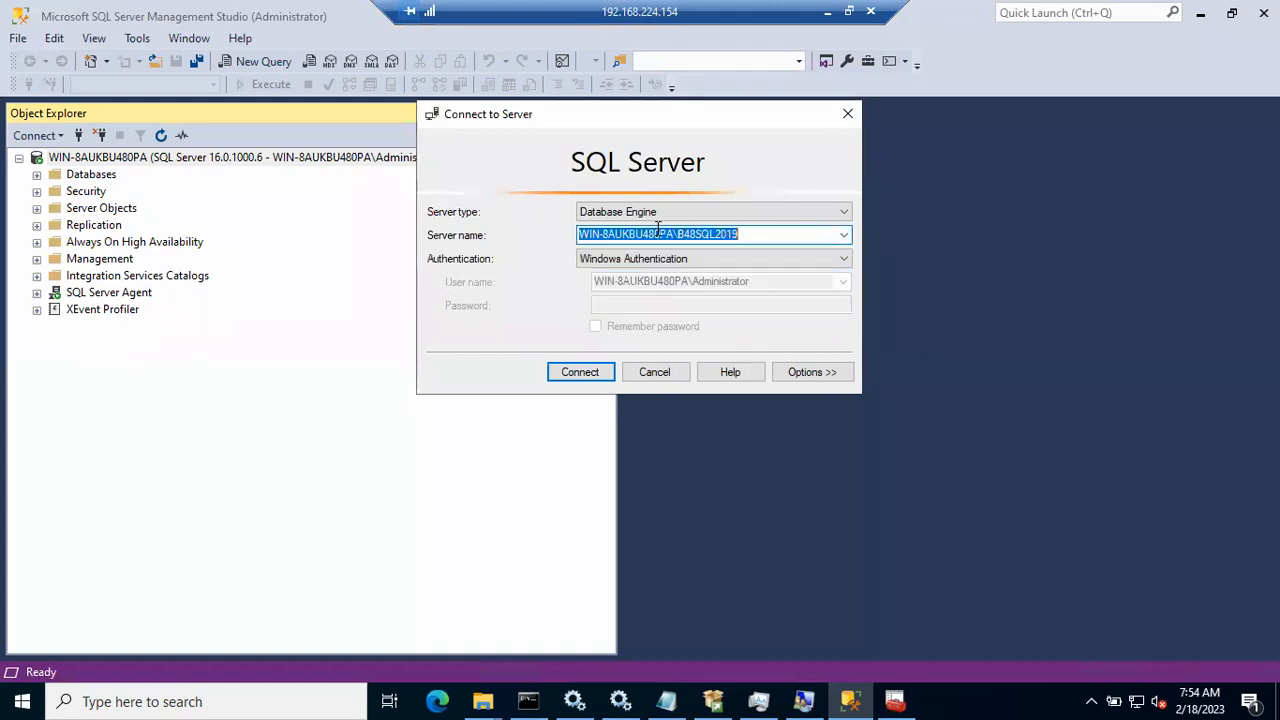
pyautogui.click(672, 229)
pyautogui.moveTo(672, 229); pyautogui.dragTo(504, 232)
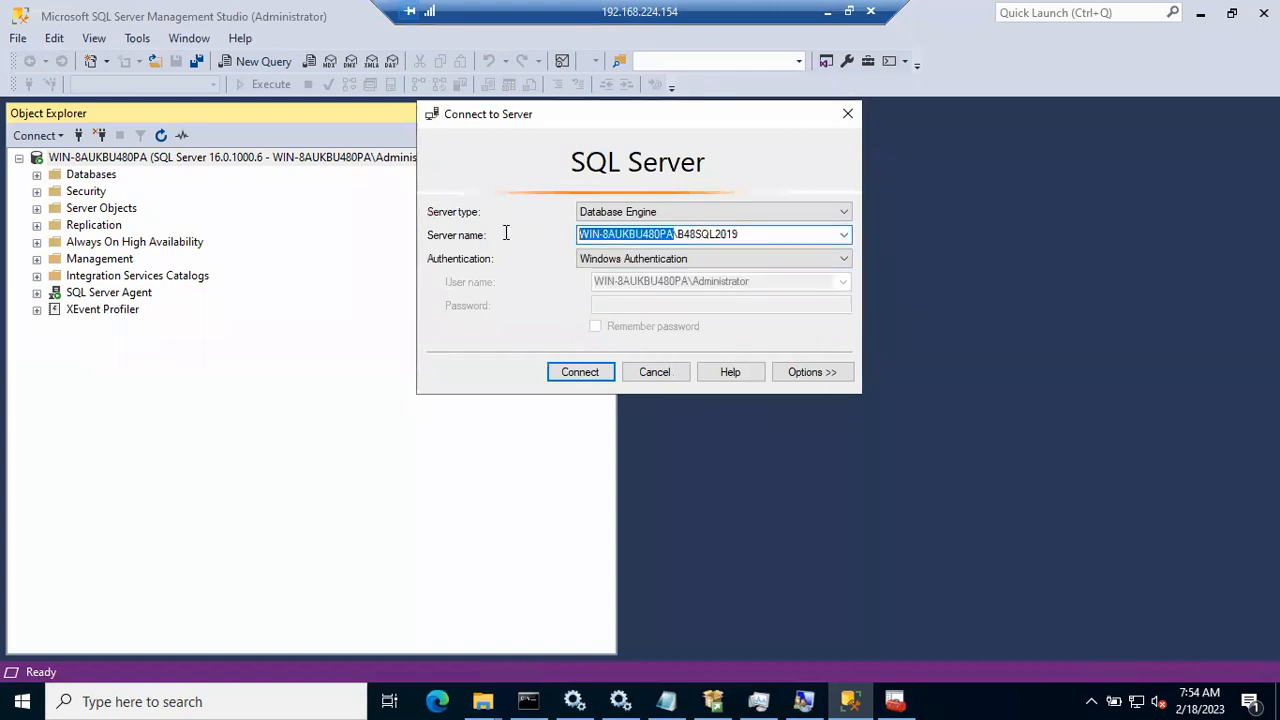
pyautogui.press('BackSpace')
pyautogui.click(589, 372)
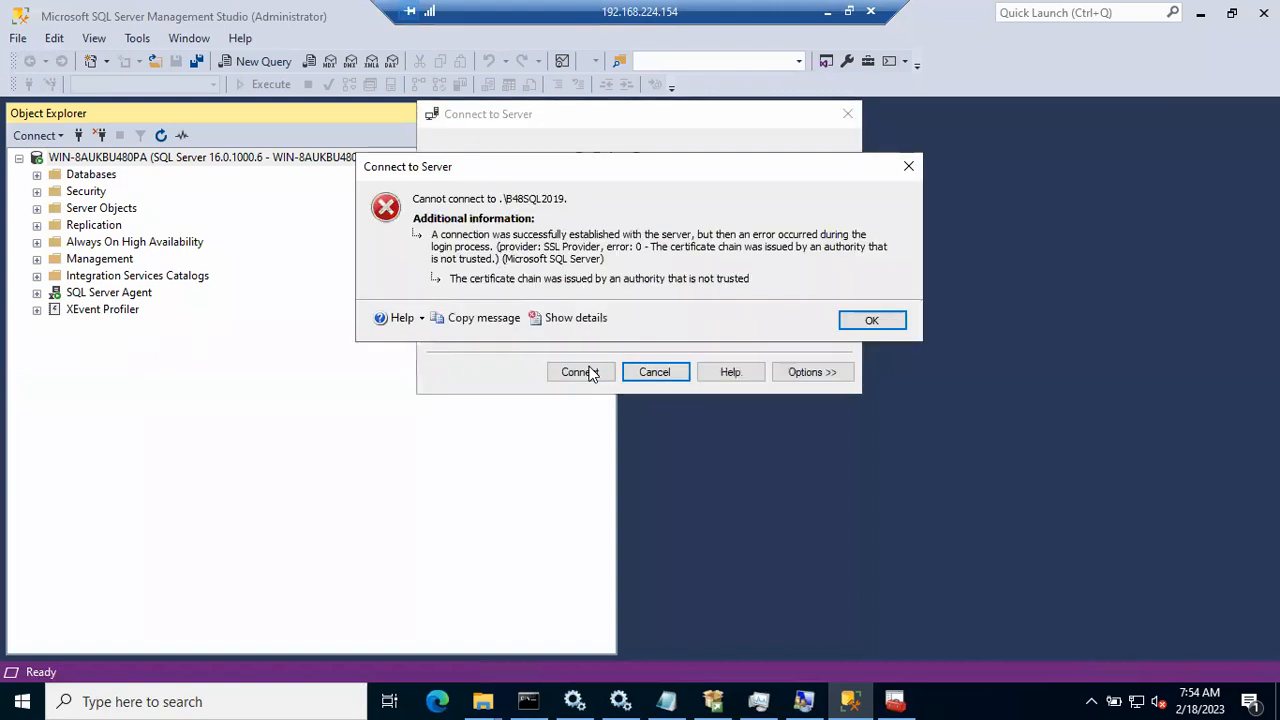
pyautogui.click(869, 318)
pyautogui.click(655, 372)
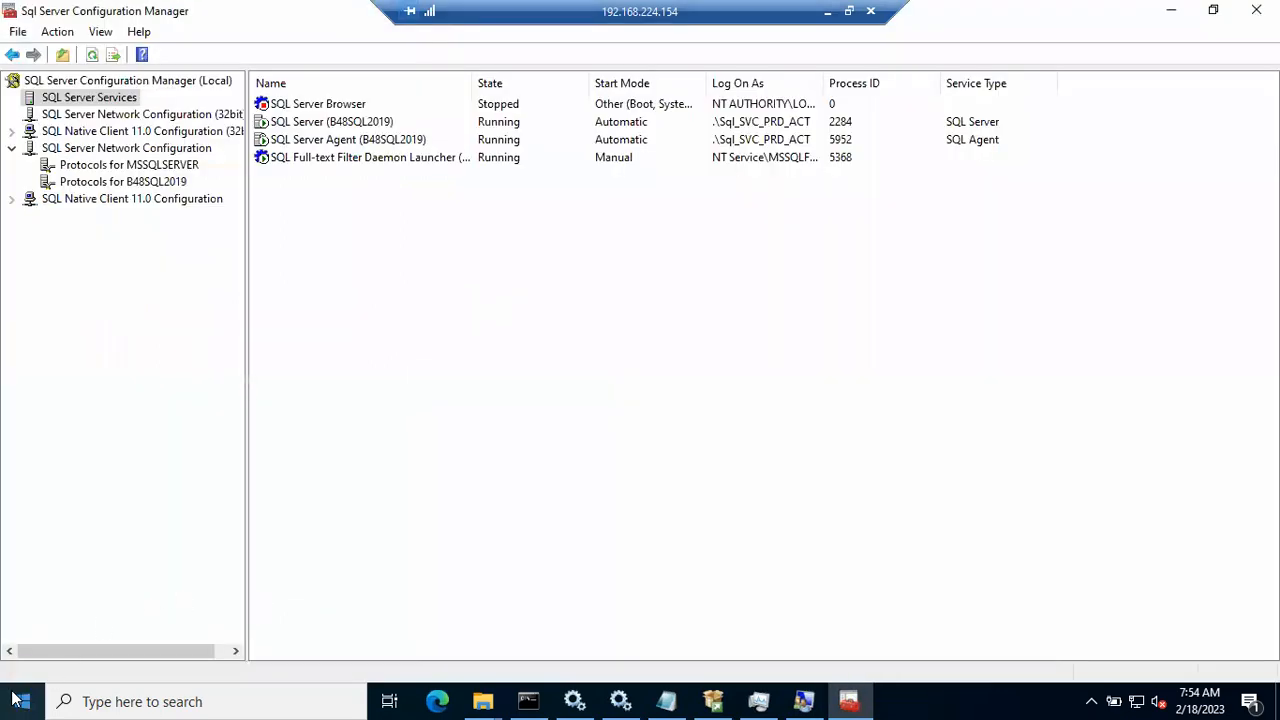
# Step: Launch SSMS from Start > Microsoft SQL Server Tools 19 and connect to WIN-8AUKBU480PA
pyautogui.click(20, 701)
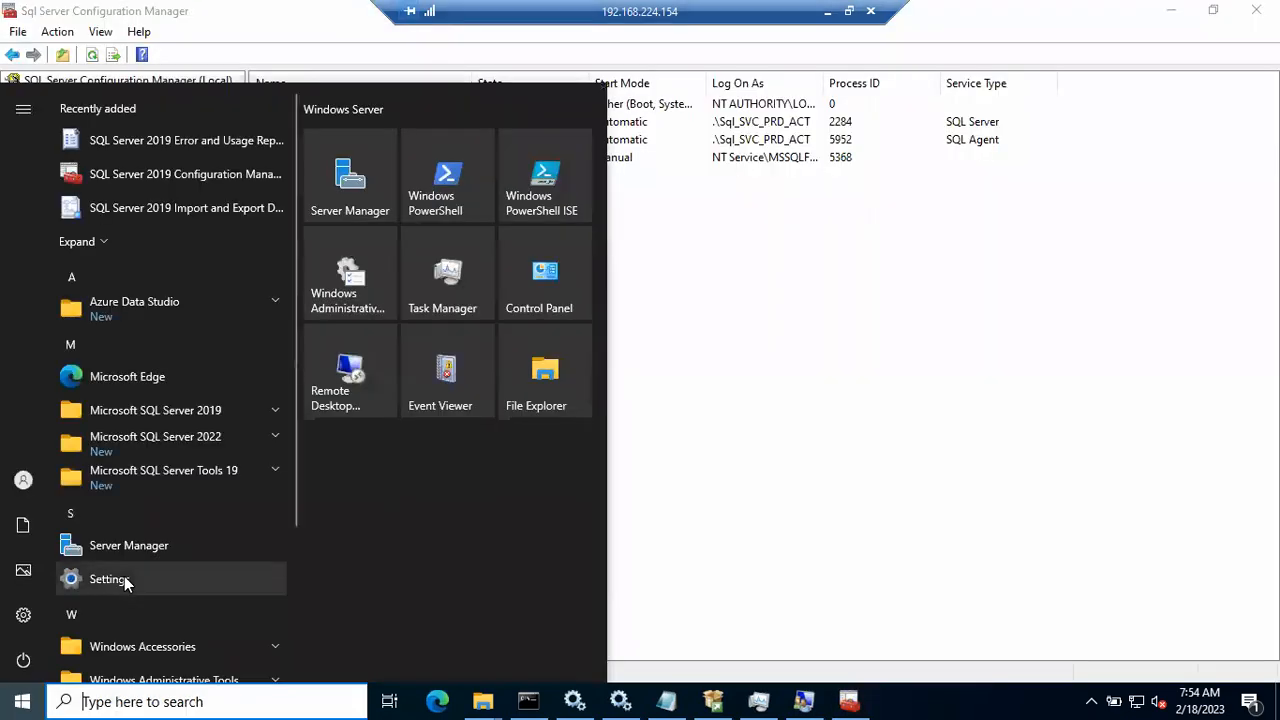
pyautogui.click(195, 468)
pyautogui.click(139, 581)
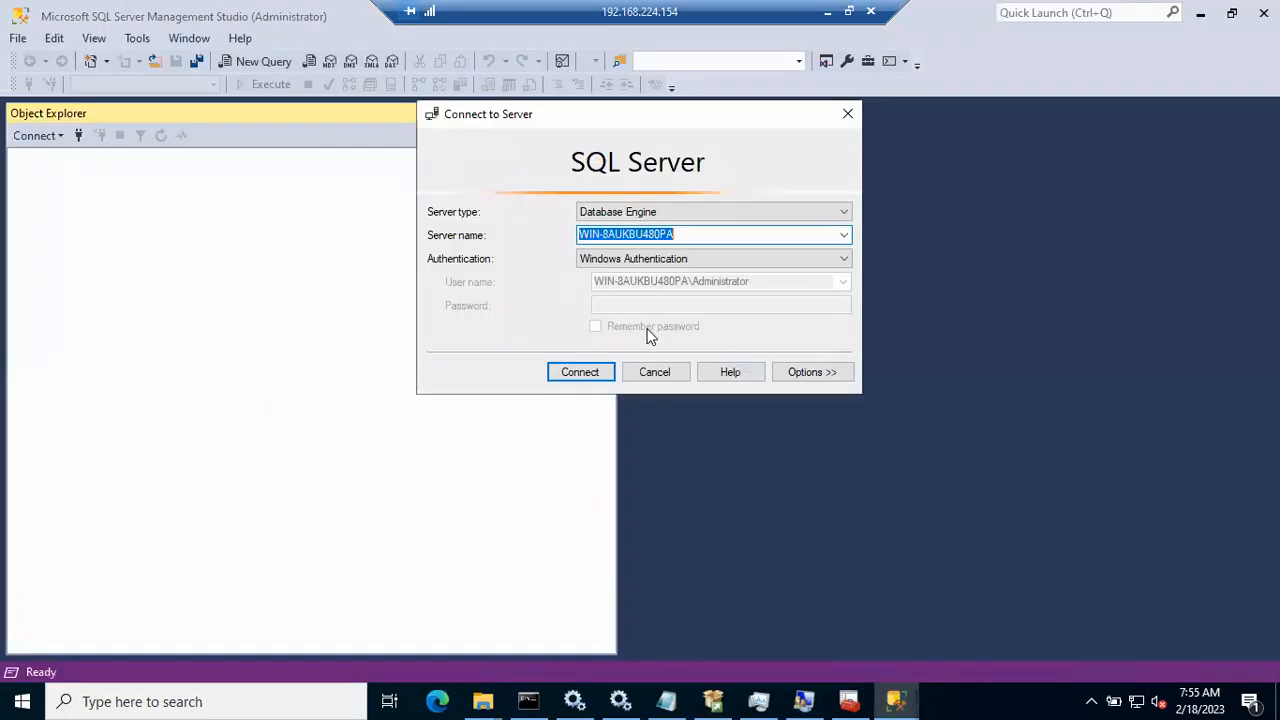
pyautogui.click(594, 373)
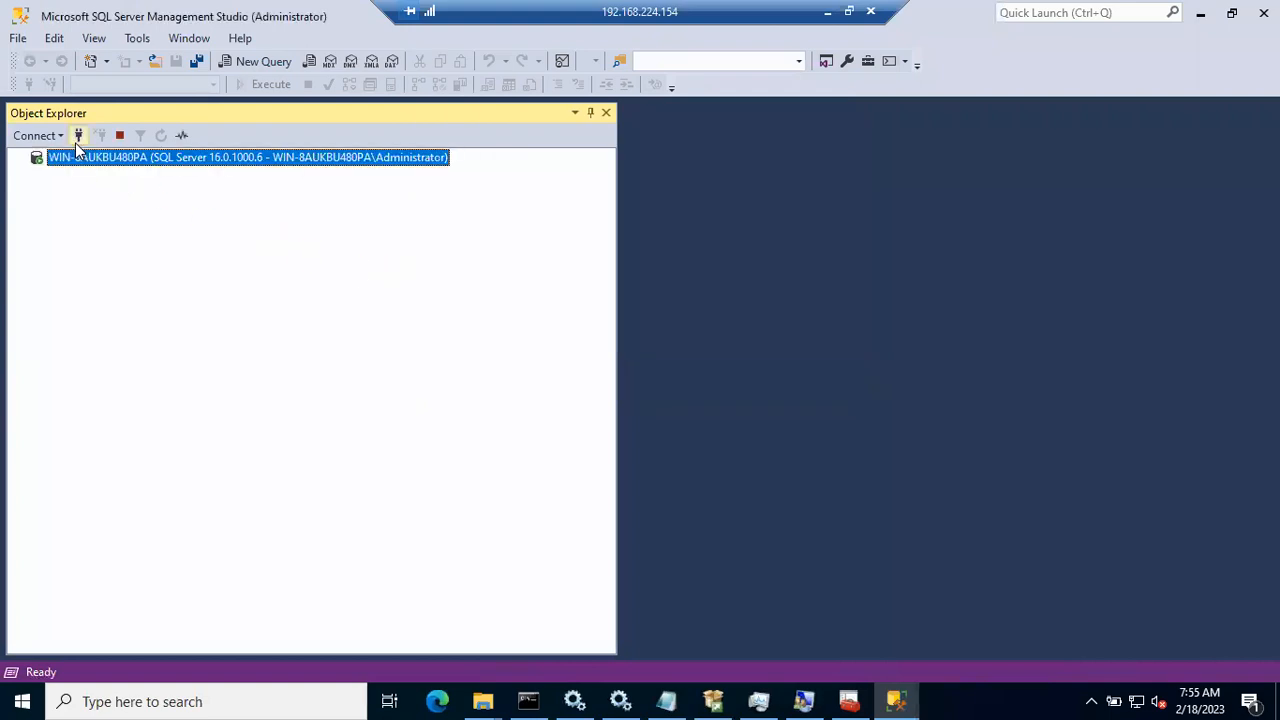
# Step: Start a new connection and browse local Database Engine servers to select WIN-8AUKBU480PA\B48SQL2019
pyautogui.click(76, 142)
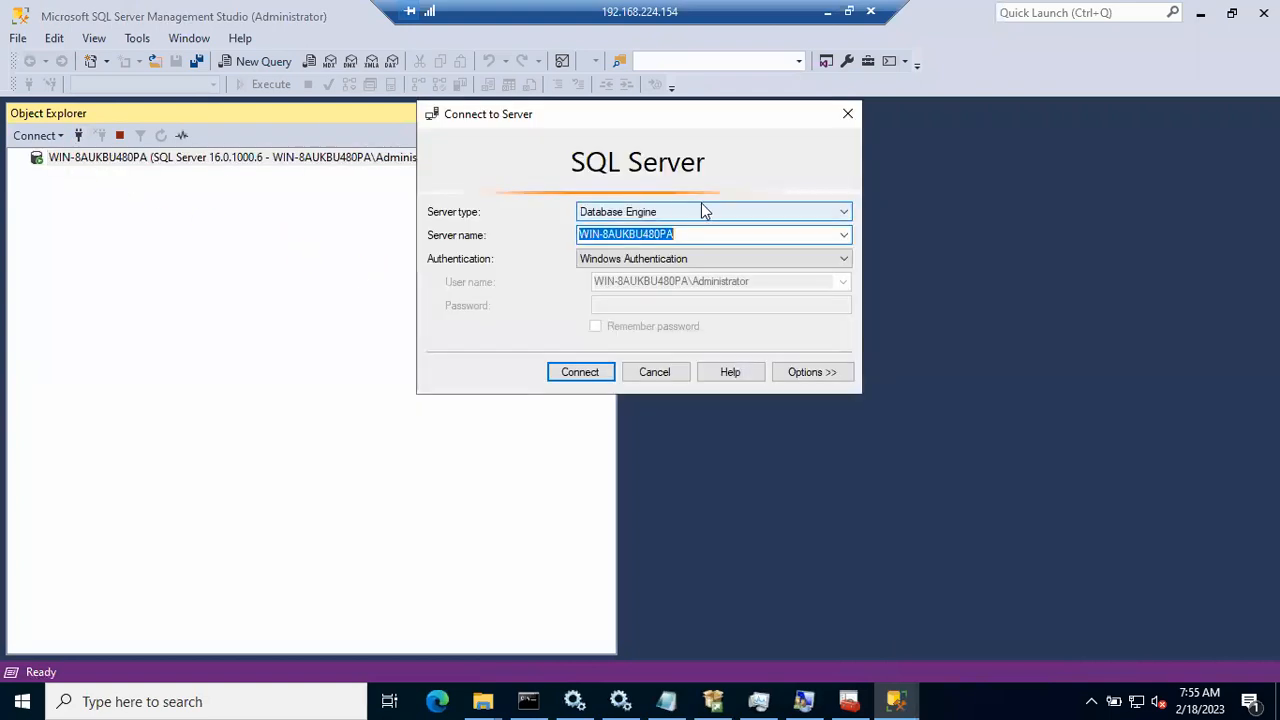
pyautogui.click(846, 240)
pyautogui.click(673, 300)
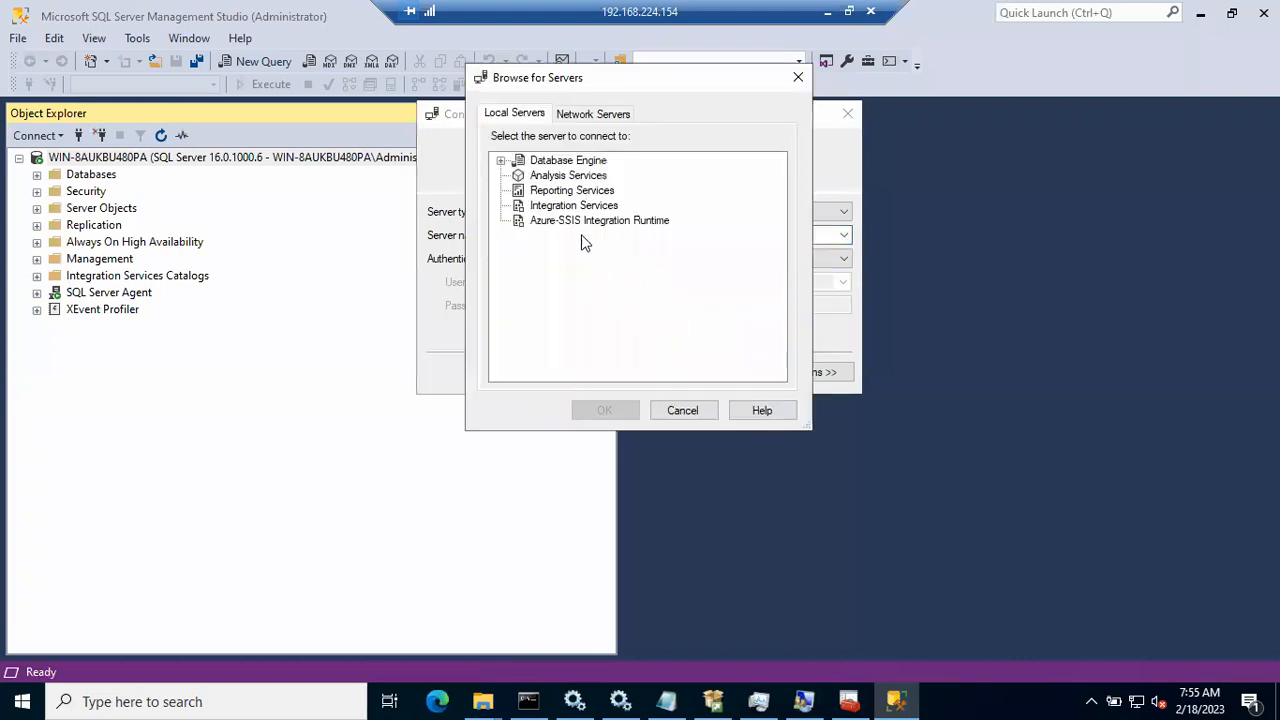
pyautogui.click(502, 160)
pyautogui.click(573, 192)
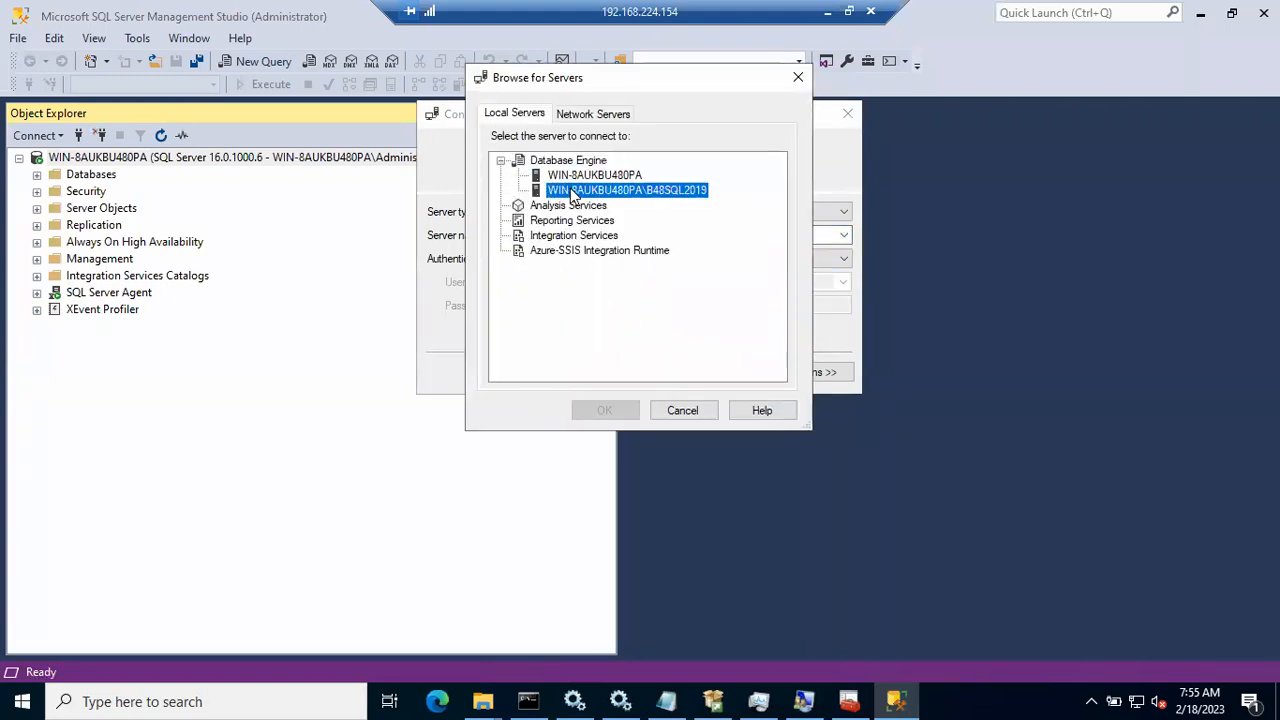
pyautogui.click(607, 410)
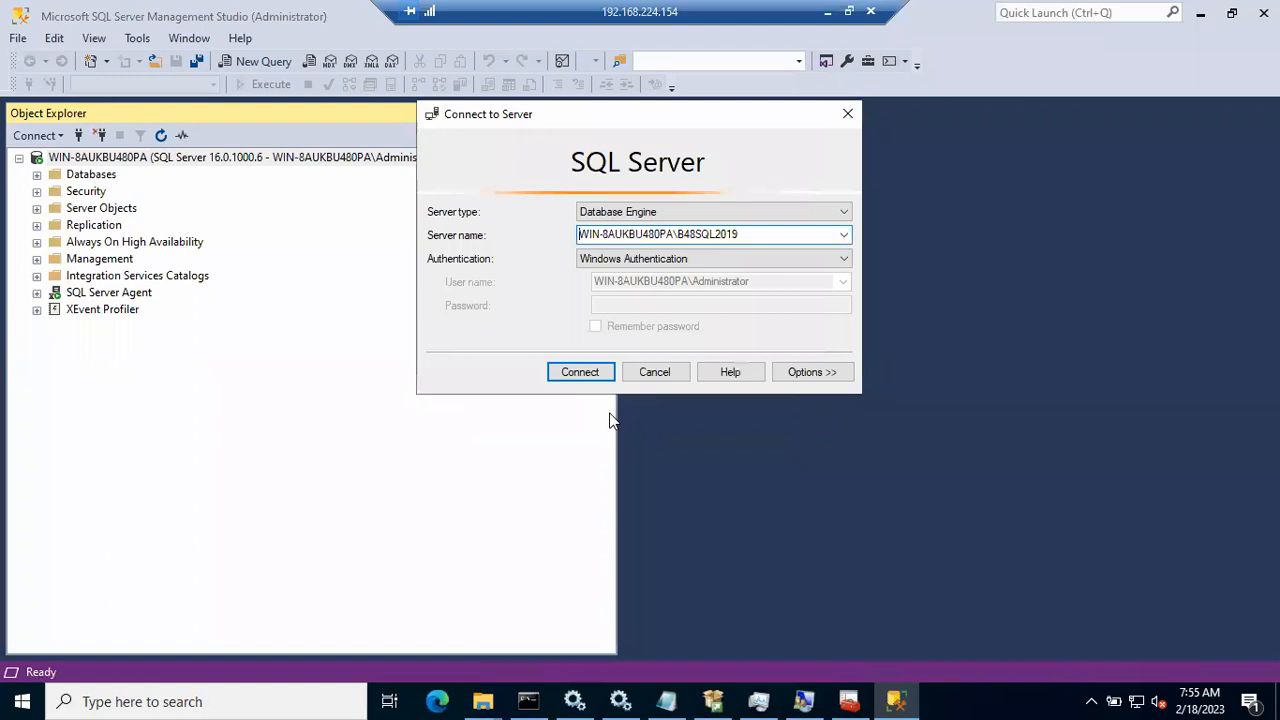
# Step: Attempt the B48SQL2019 connection, dismiss the certificate error, and switch to Services
pyautogui.click(587, 379)
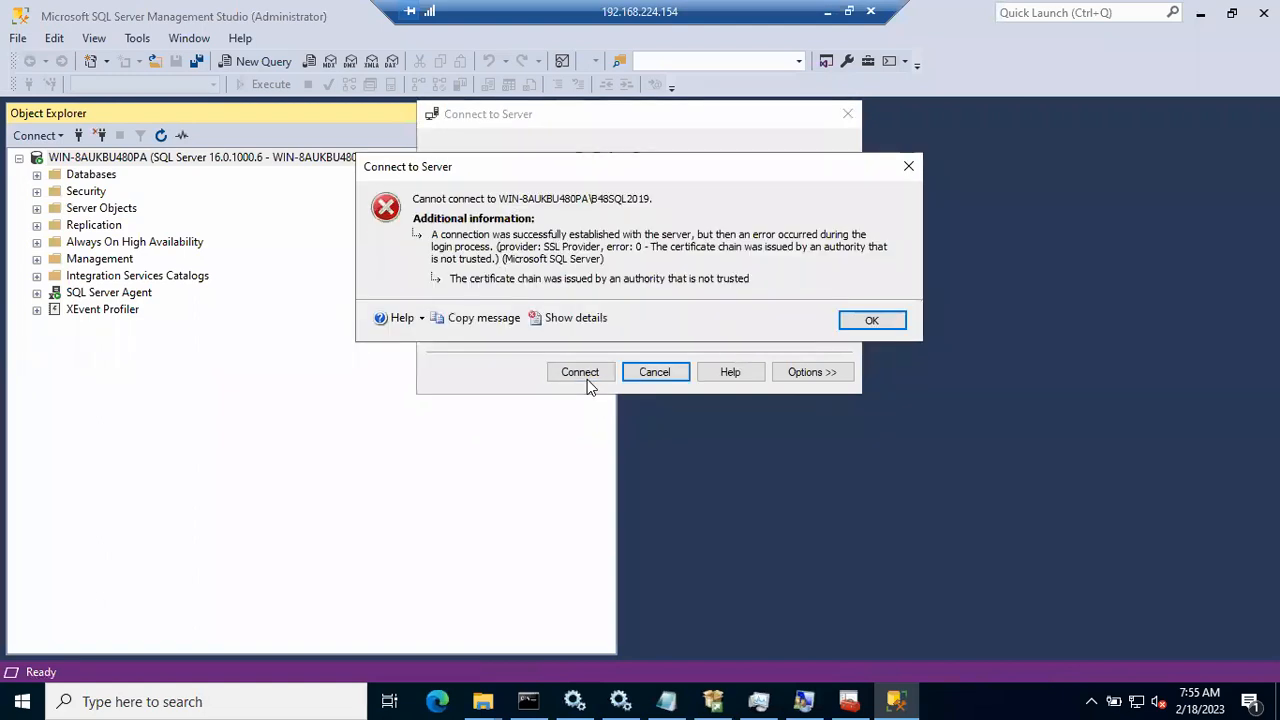
pyautogui.click(871, 321)
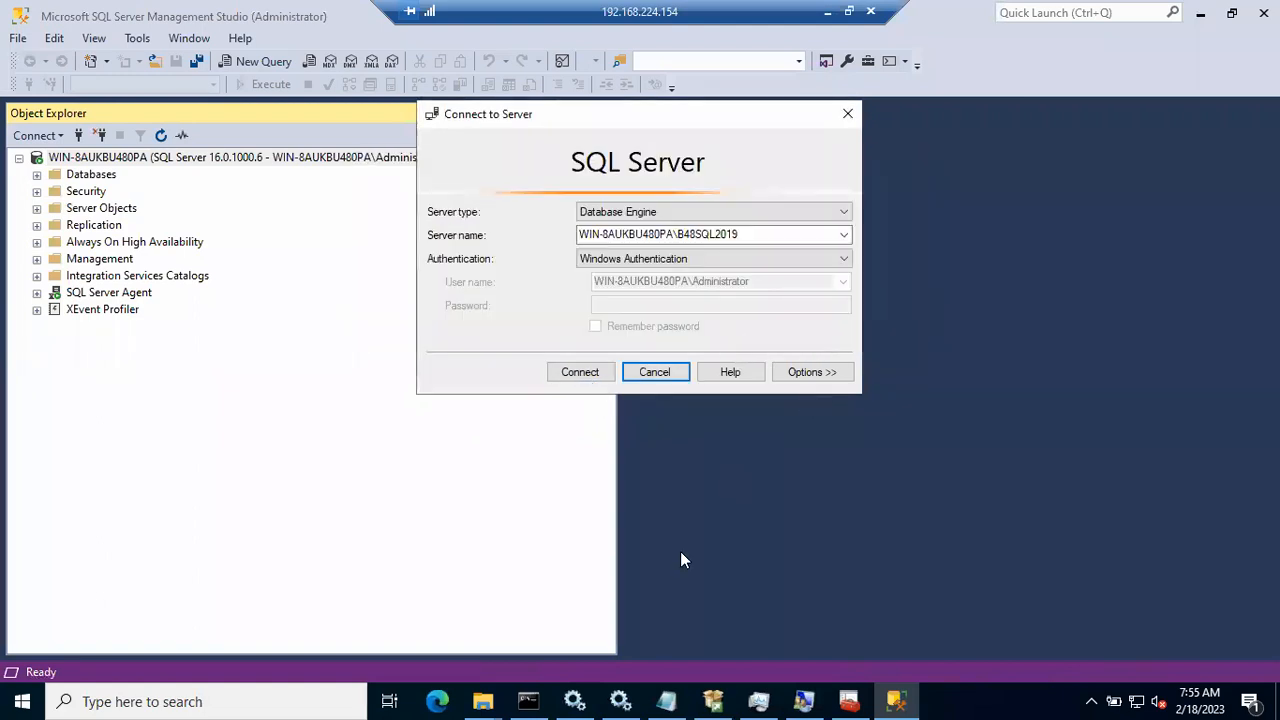
pyautogui.click(576, 700)
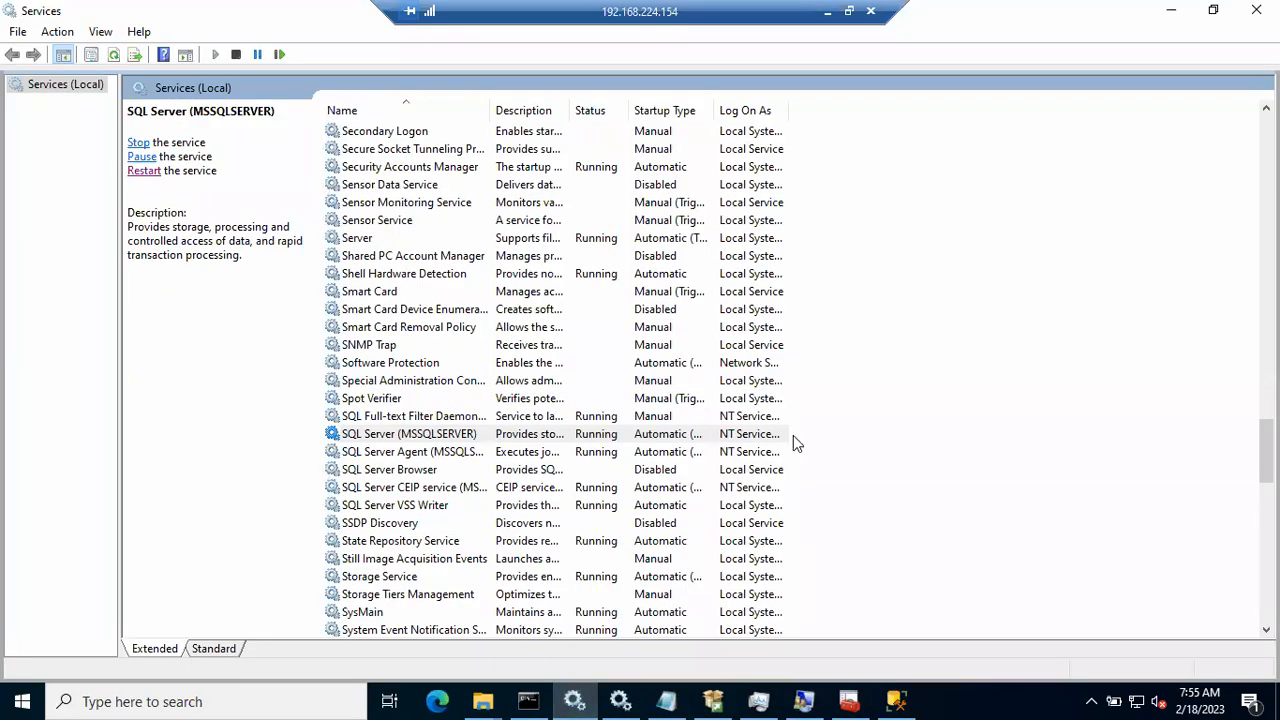
# Step: Refresh the Services list and select the SQL Server VSS Writer service
pyautogui.rightClick(884, 424)
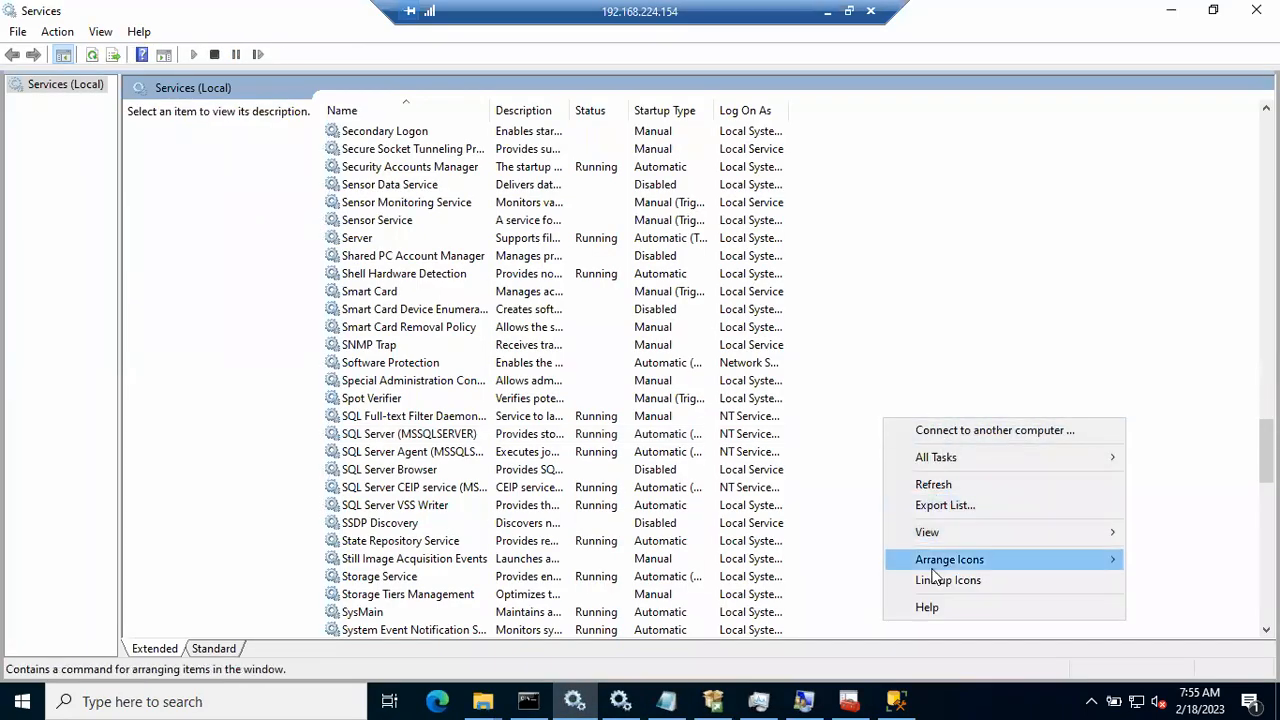
pyautogui.click(933, 484)
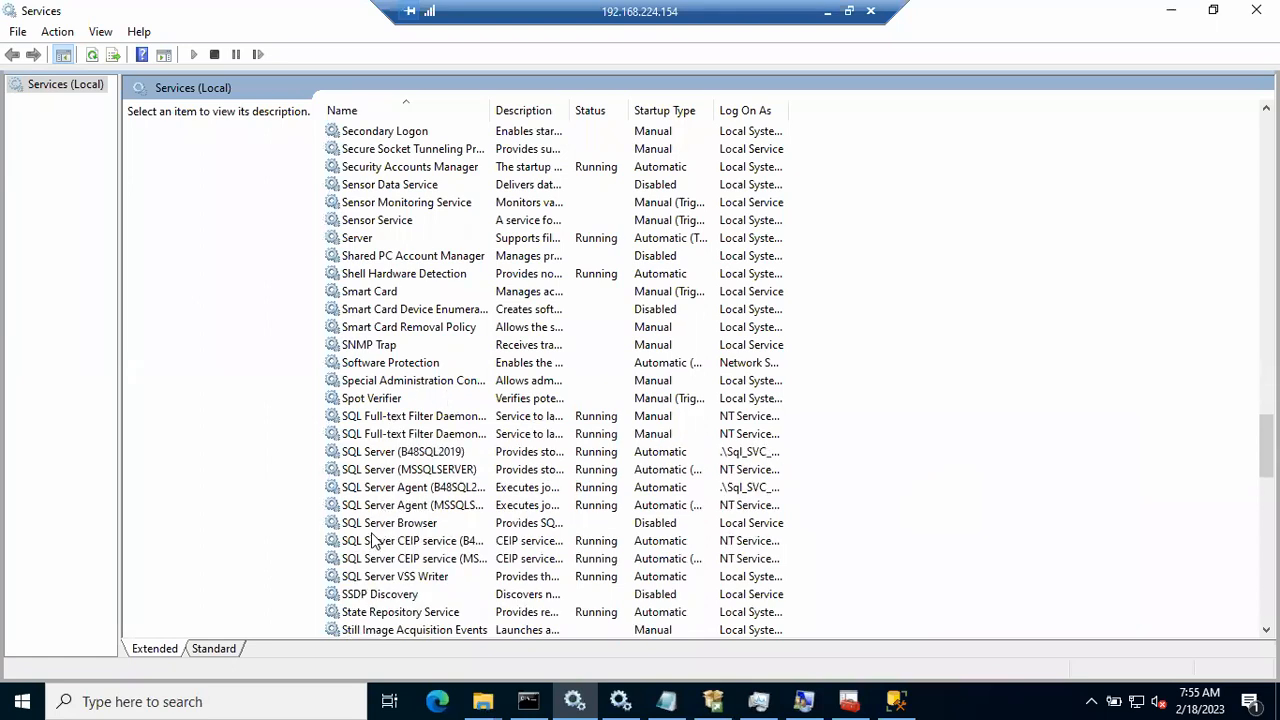
pyautogui.click(368, 576)
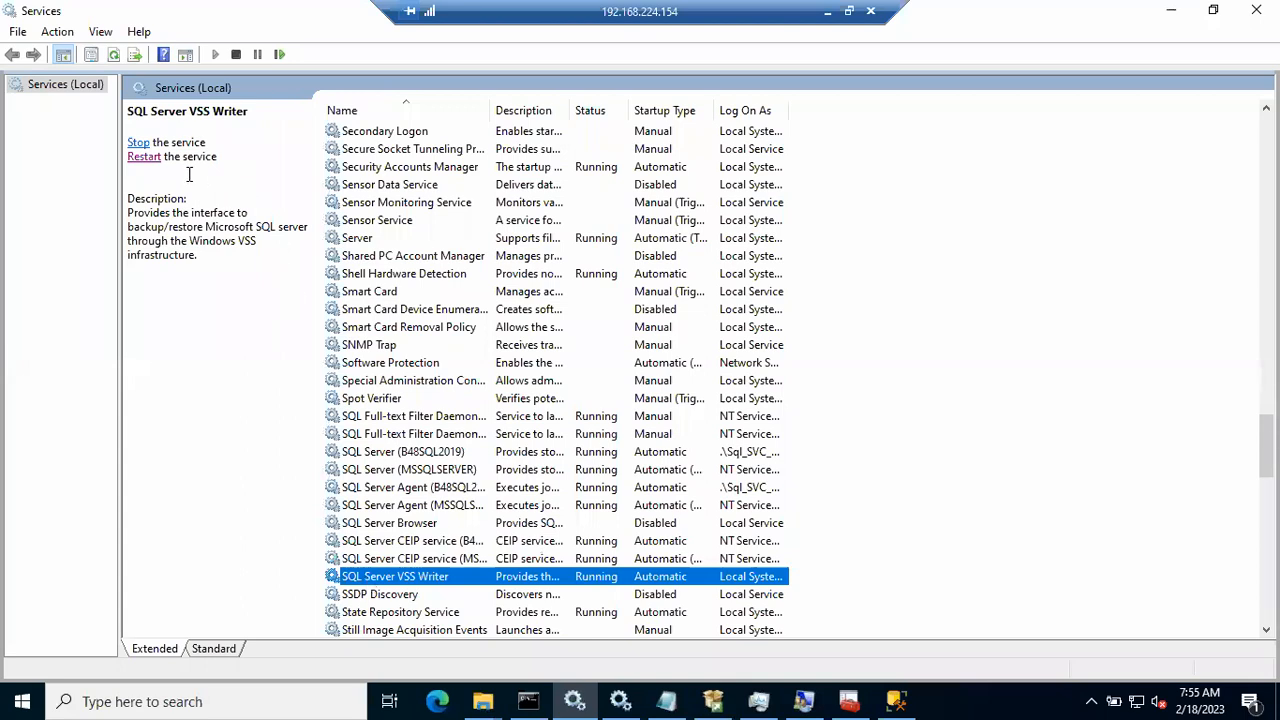
# Step: Restart SQL Server VSS Writer, retry the B48SQL2019 connection, dismiss the certificate error, and return to Services
pyautogui.click(142, 157)
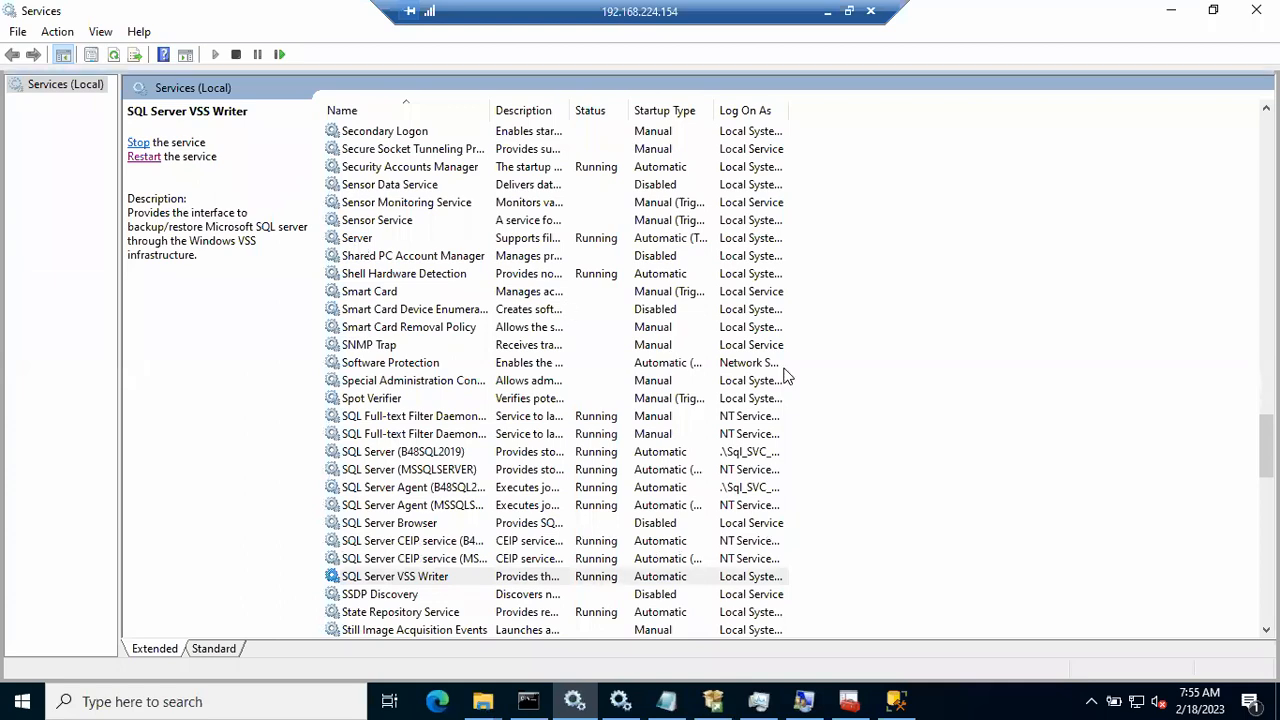
pyautogui.click(1170, 11)
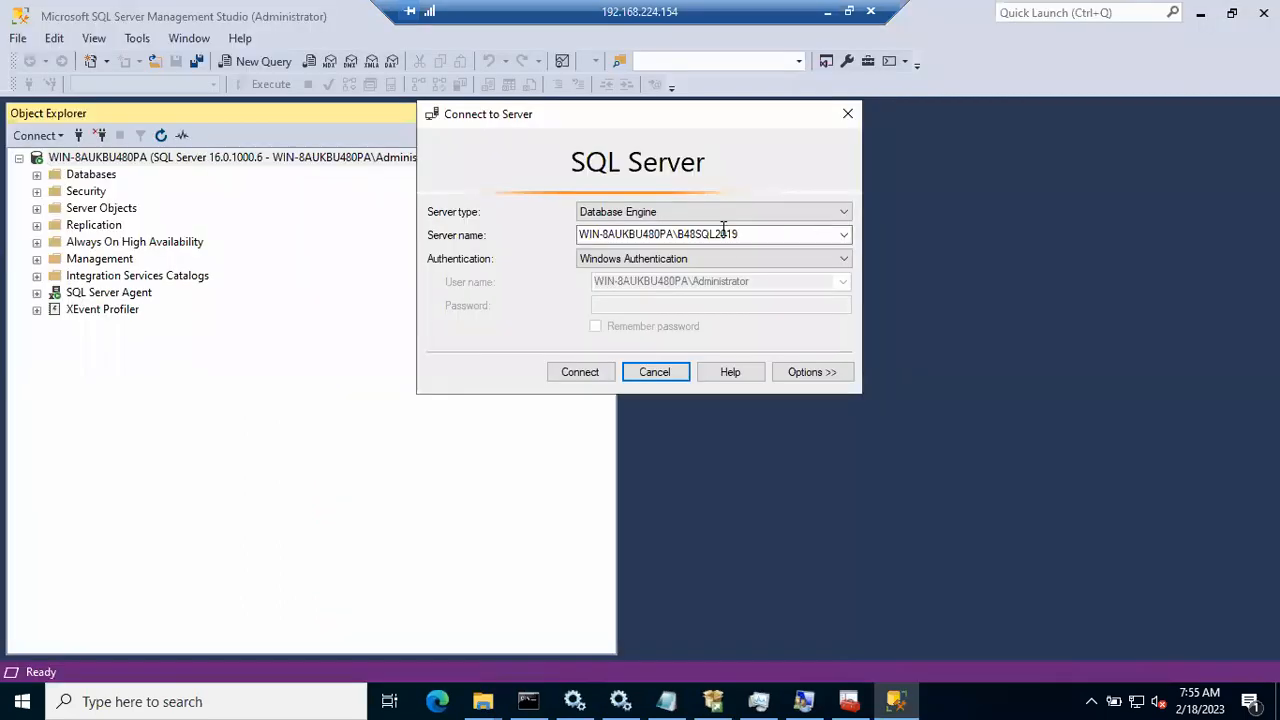
pyautogui.click(575, 378)
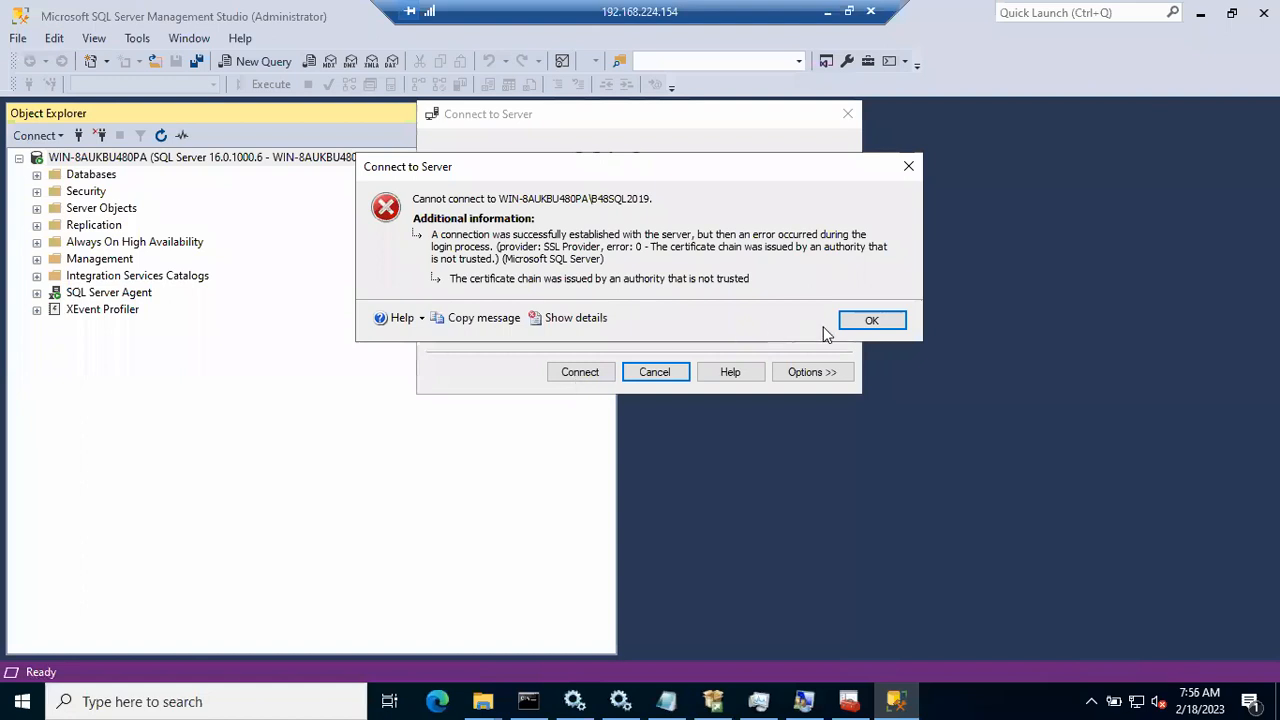
pyautogui.click(872, 320)
pyautogui.click(575, 700)
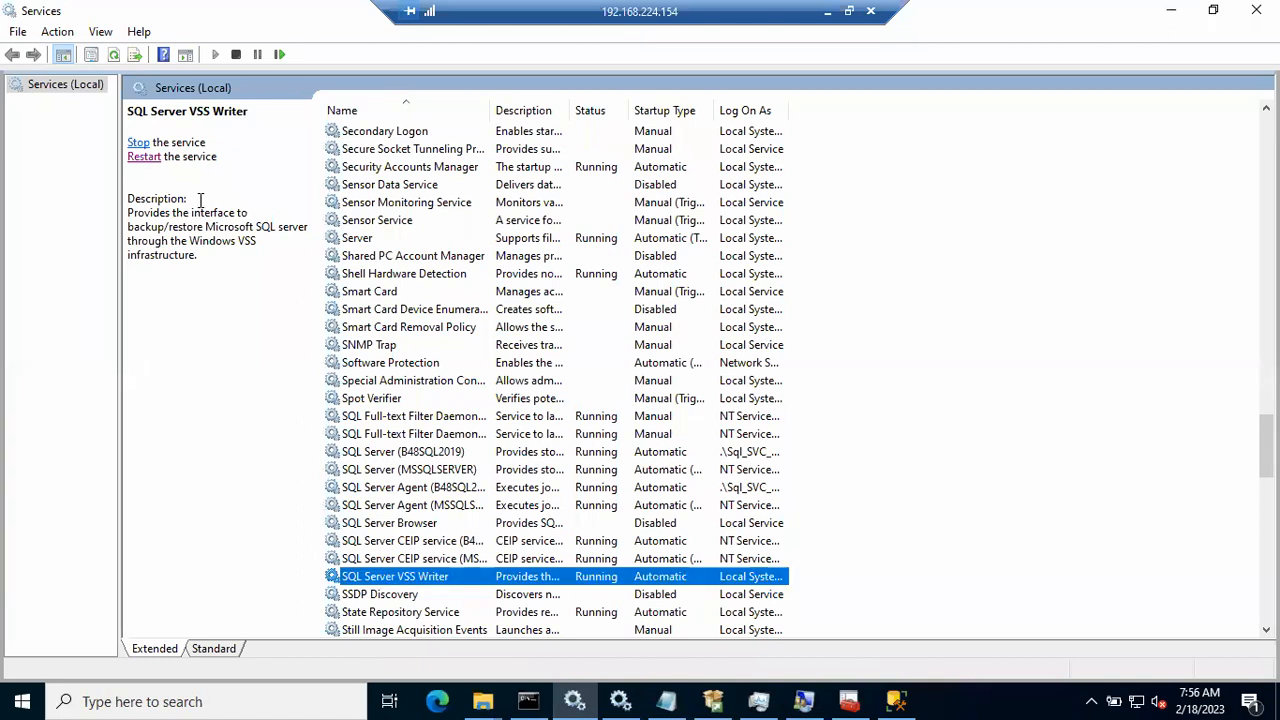
# Step: Restart VSS Writer again, retry the B48SQL2019 connection twice, then go back to Services
pyautogui.click(144, 157)
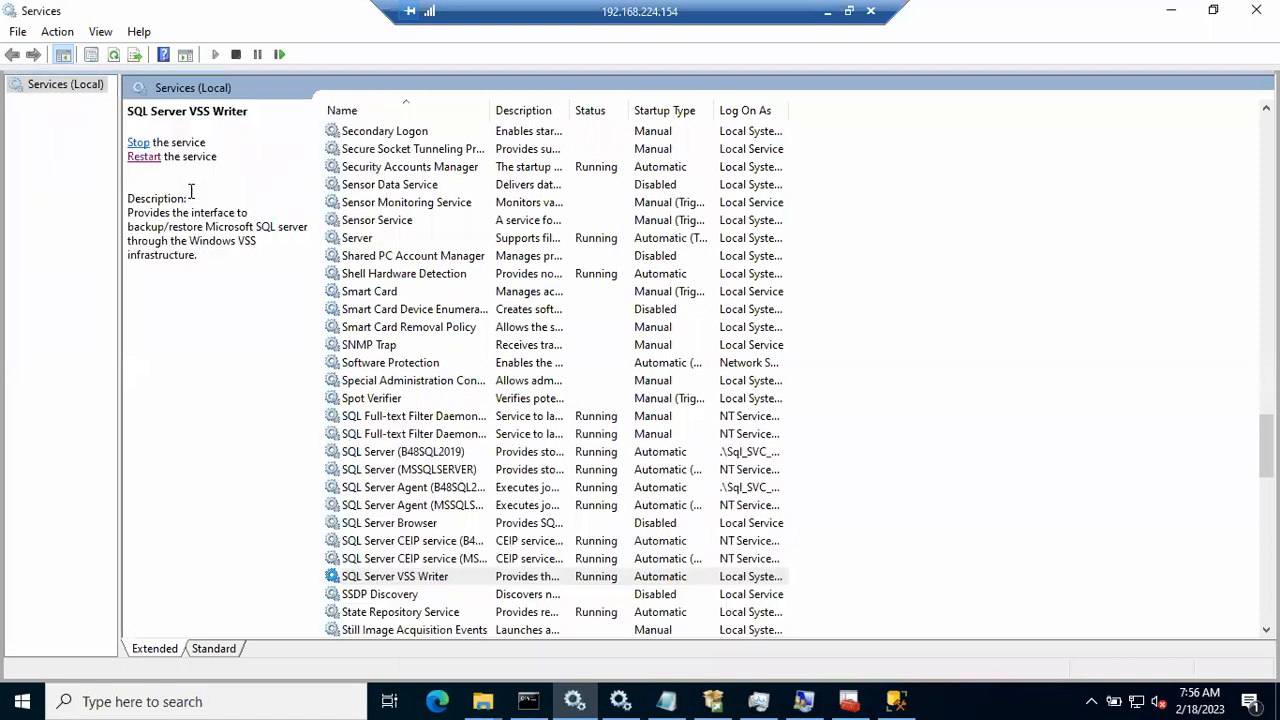
pyautogui.click(1168, 12)
pyautogui.click(575, 372)
pyautogui.click(871, 320)
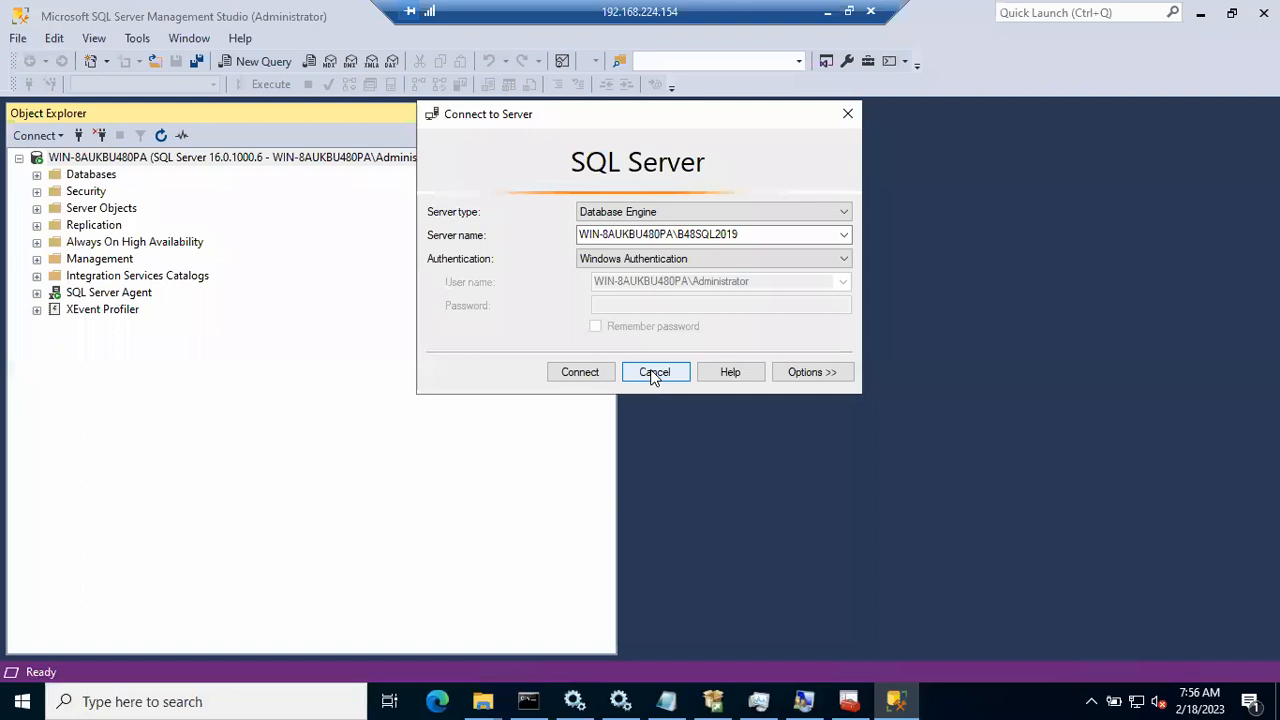
pyautogui.click(593, 372)
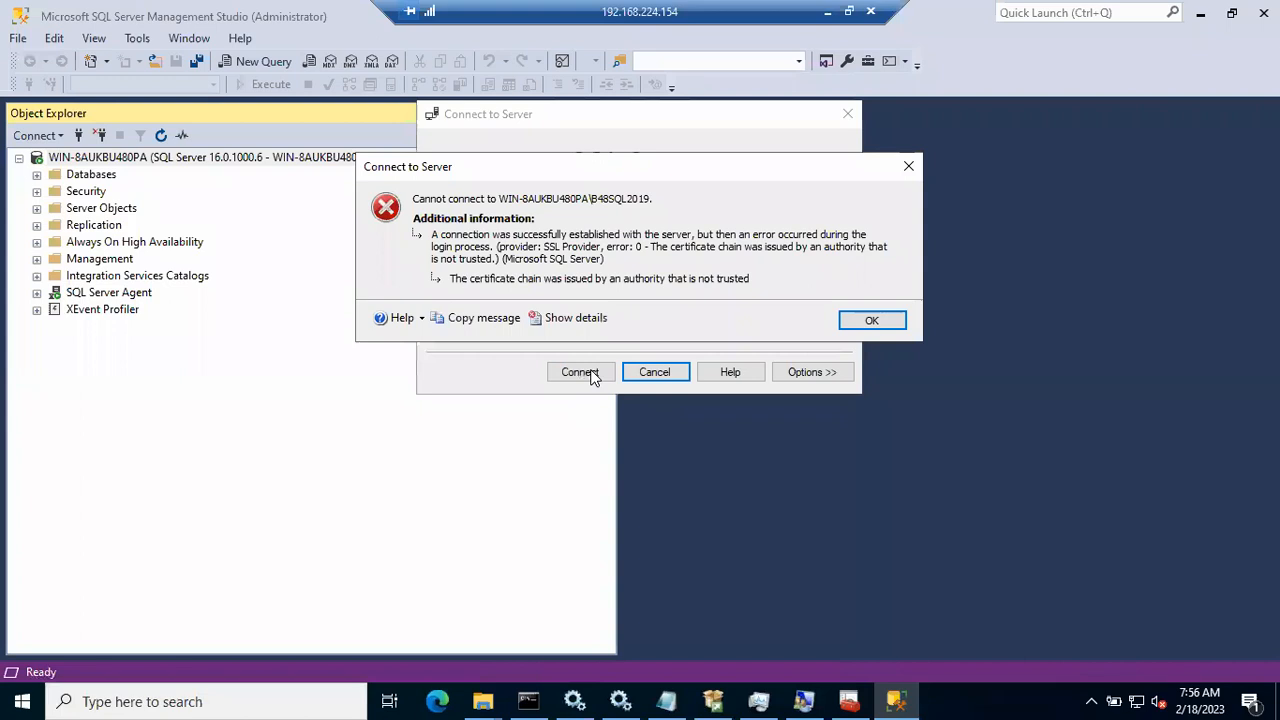
pyautogui.click(895, 325)
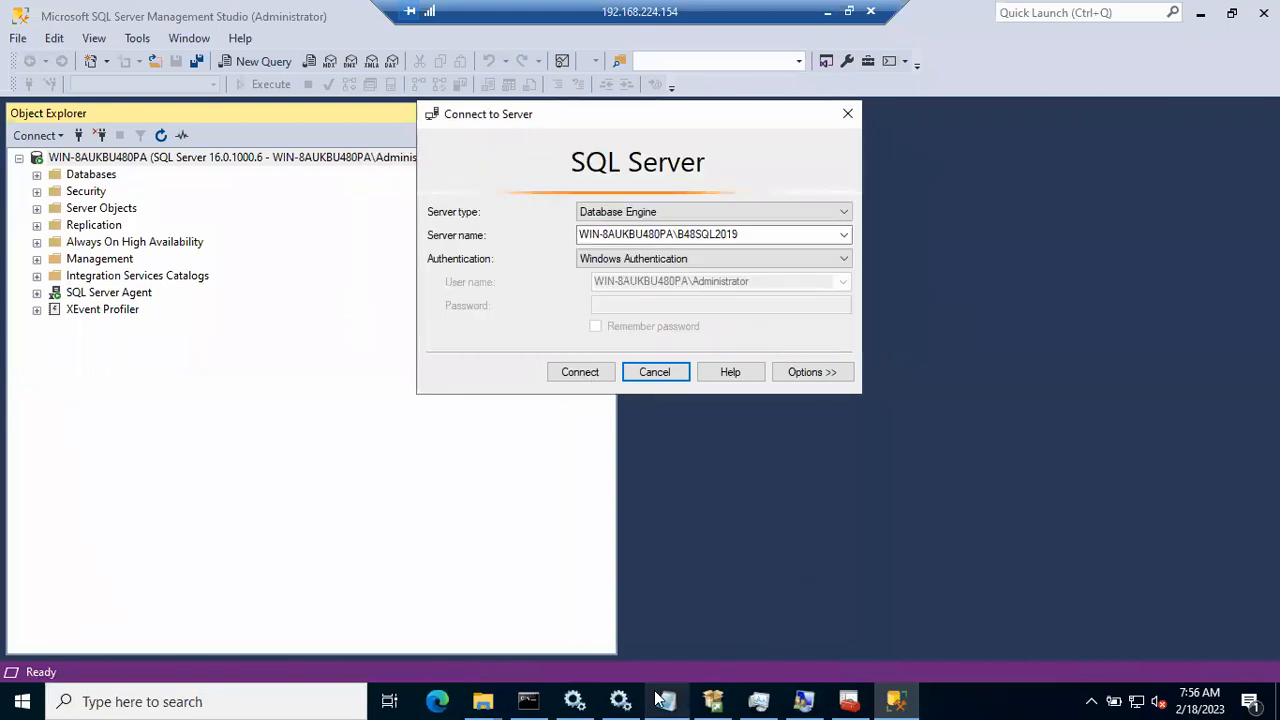
pyautogui.click(620, 700)
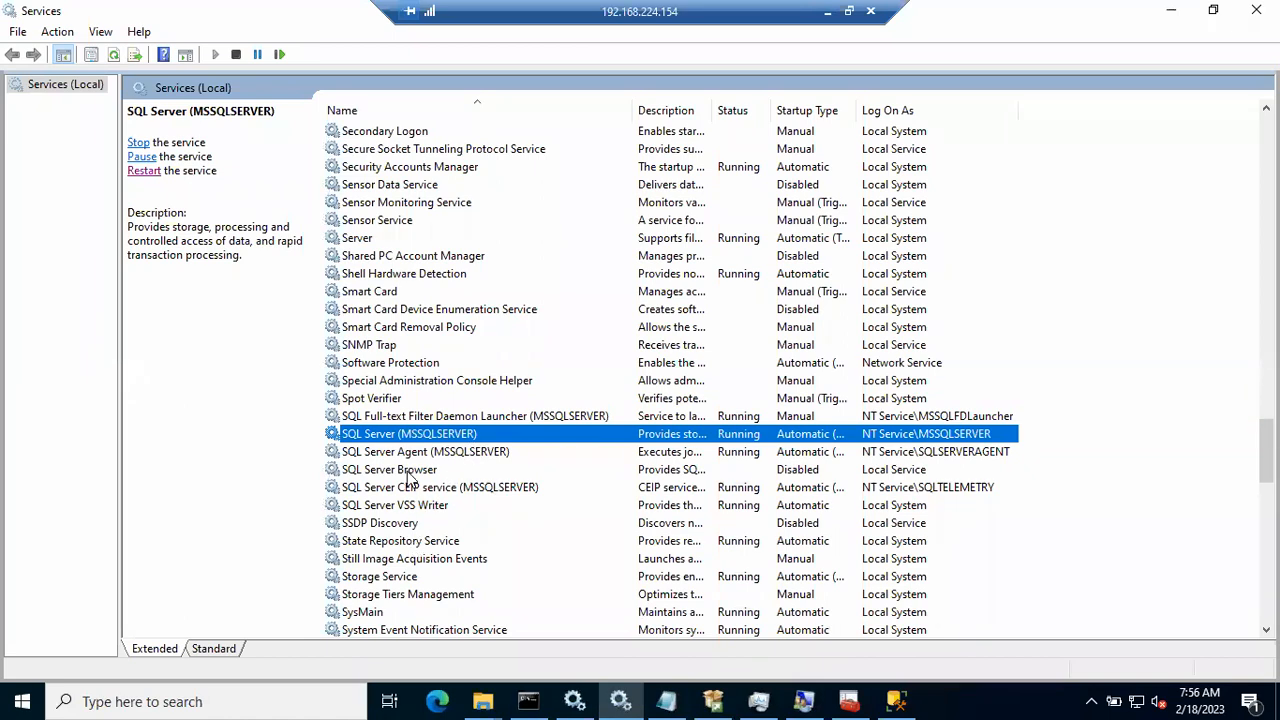
# Step: Refresh Services, restart SQL Server (B48SQL2019) with its Agent, then retry the SSMS connection
pyautogui.rightClick(1061, 428)
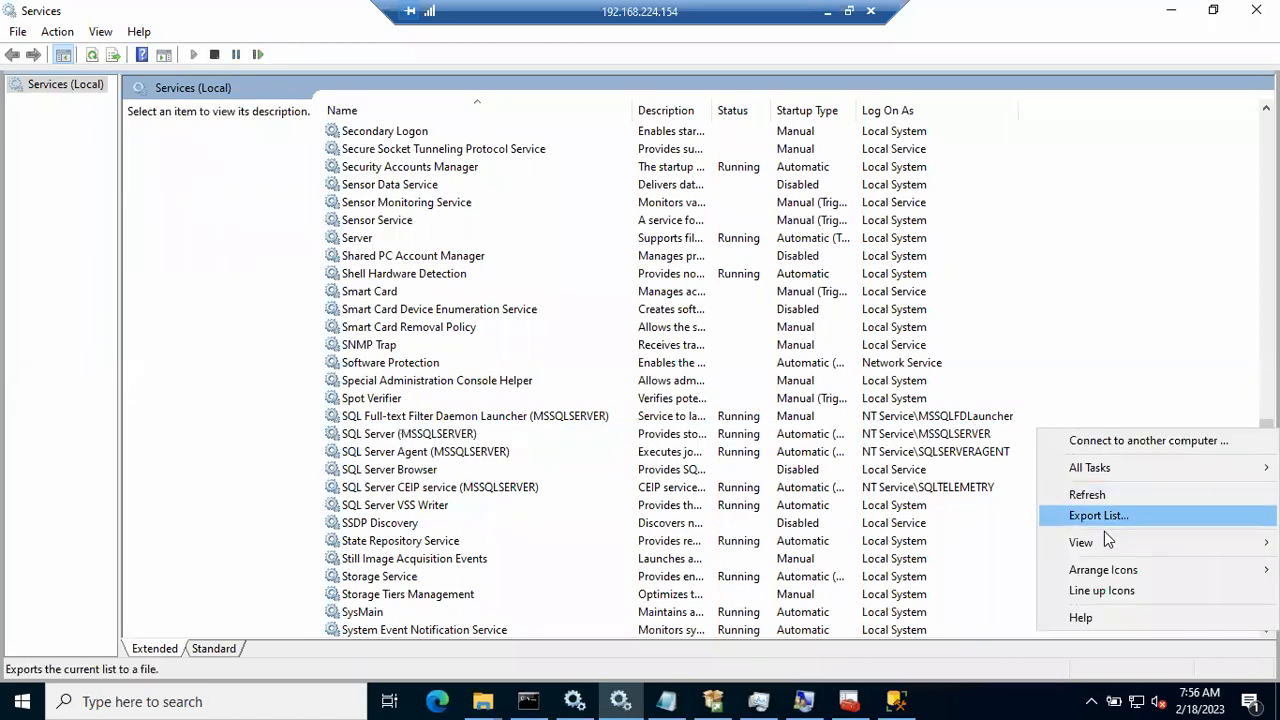
pyautogui.click(1086, 494)
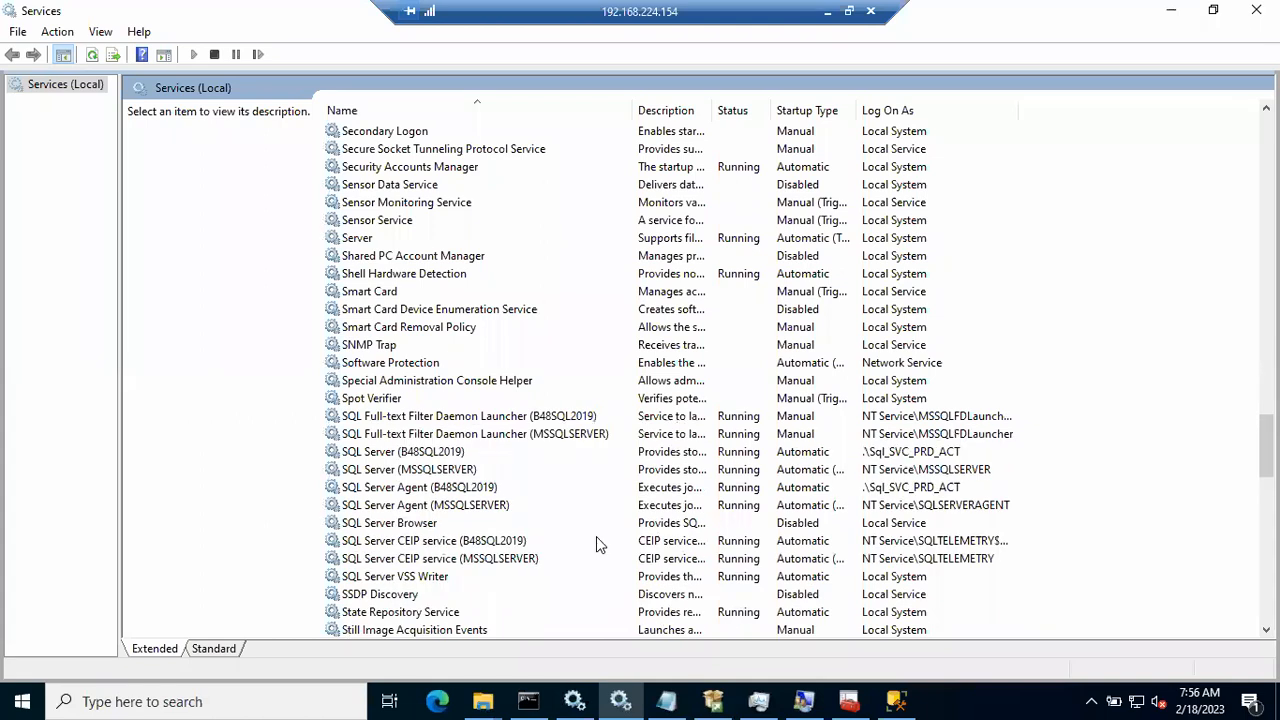
pyautogui.click(427, 455)
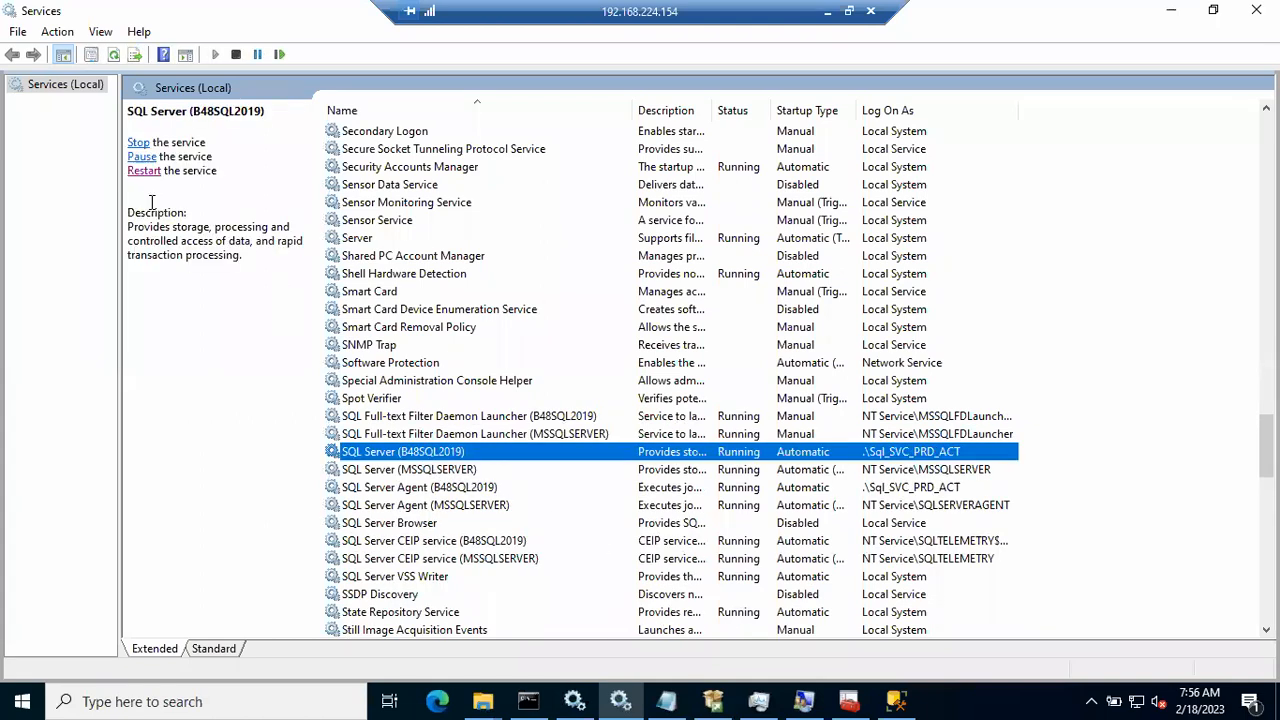
pyautogui.click(144, 171)
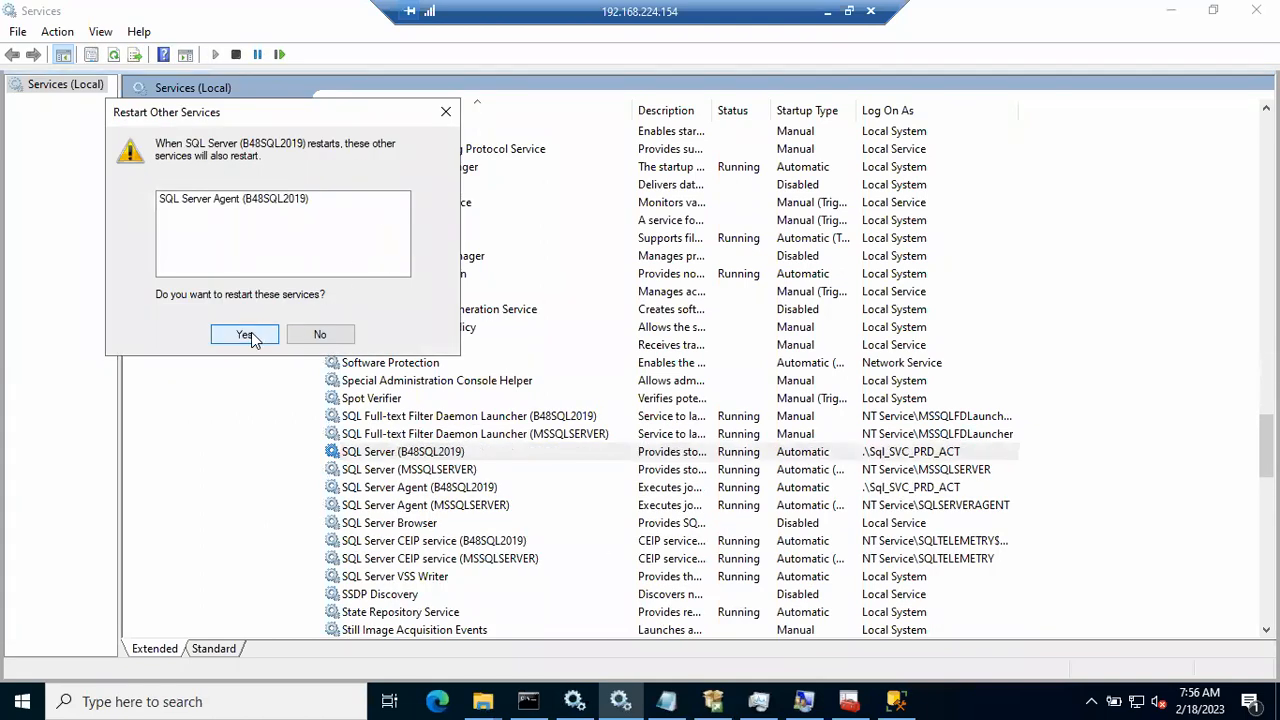
pyautogui.click(246, 335)
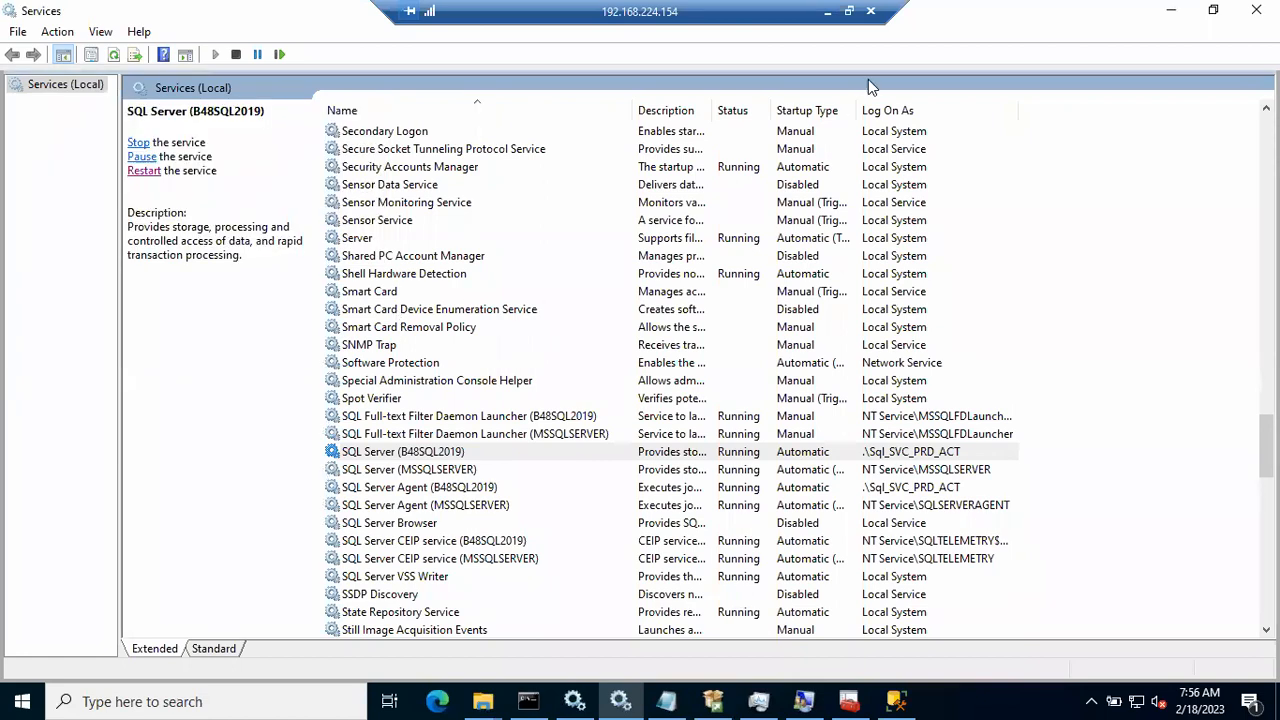
pyautogui.click(1171, 10)
pyautogui.click(580, 372)
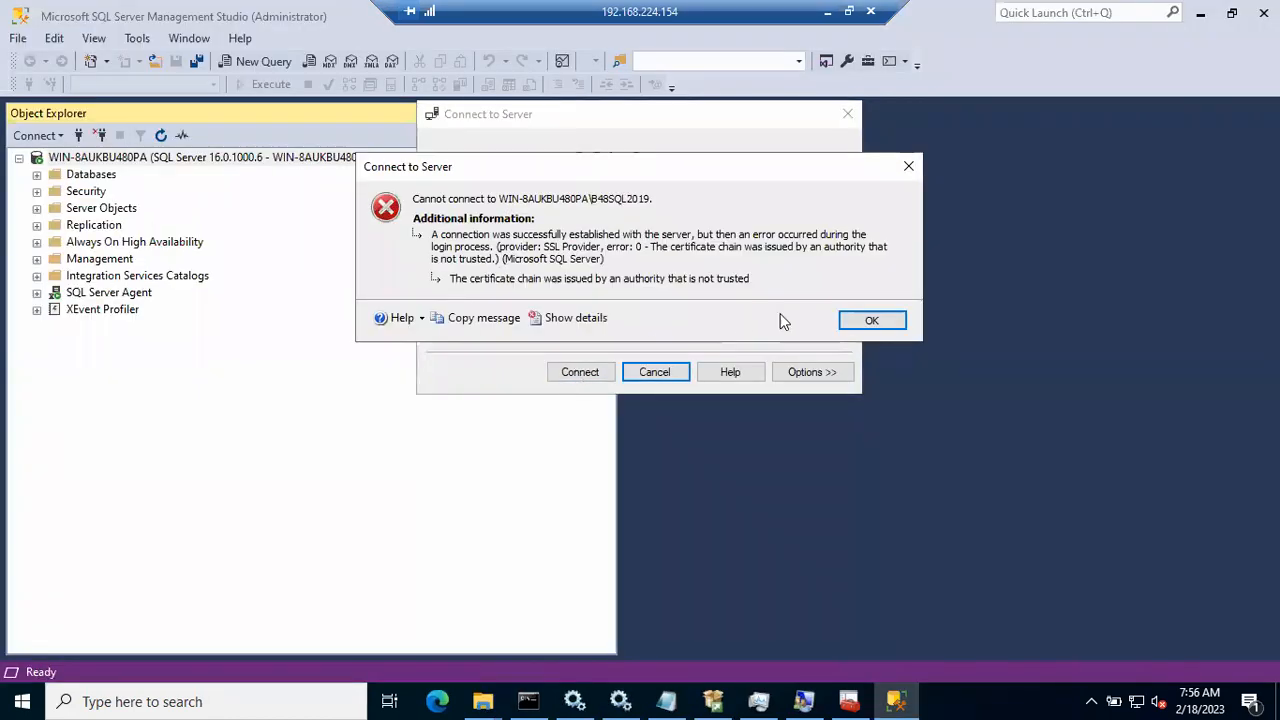
# Step: Dismiss the certificate error, then close and reopen the Connect to Server dialog
pyautogui.click(871, 320)
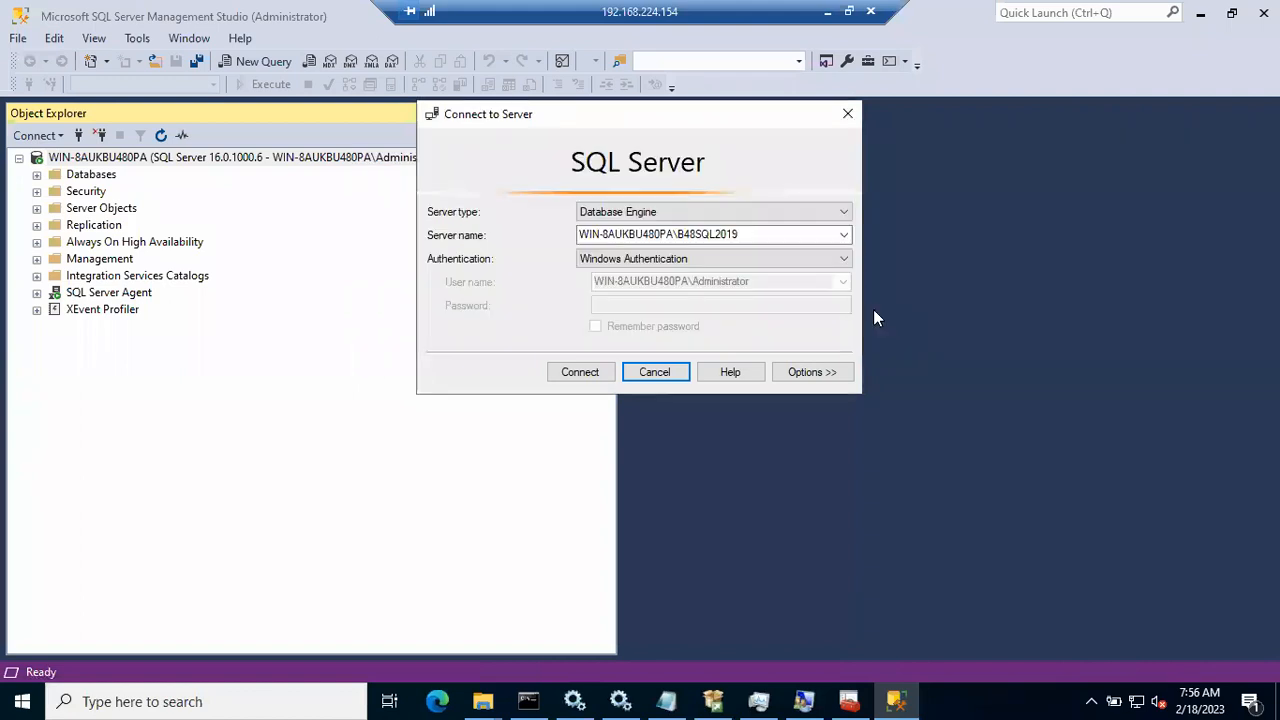
pyautogui.click(679, 381)
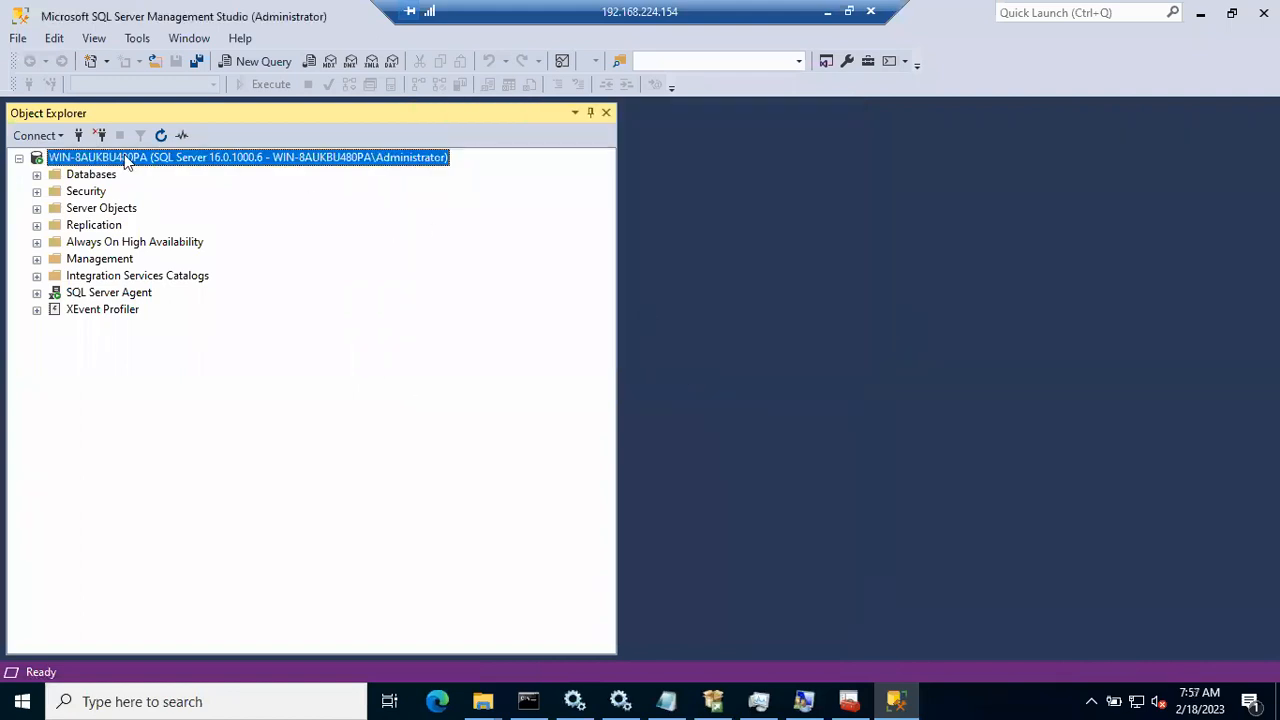
pyautogui.click(78, 135)
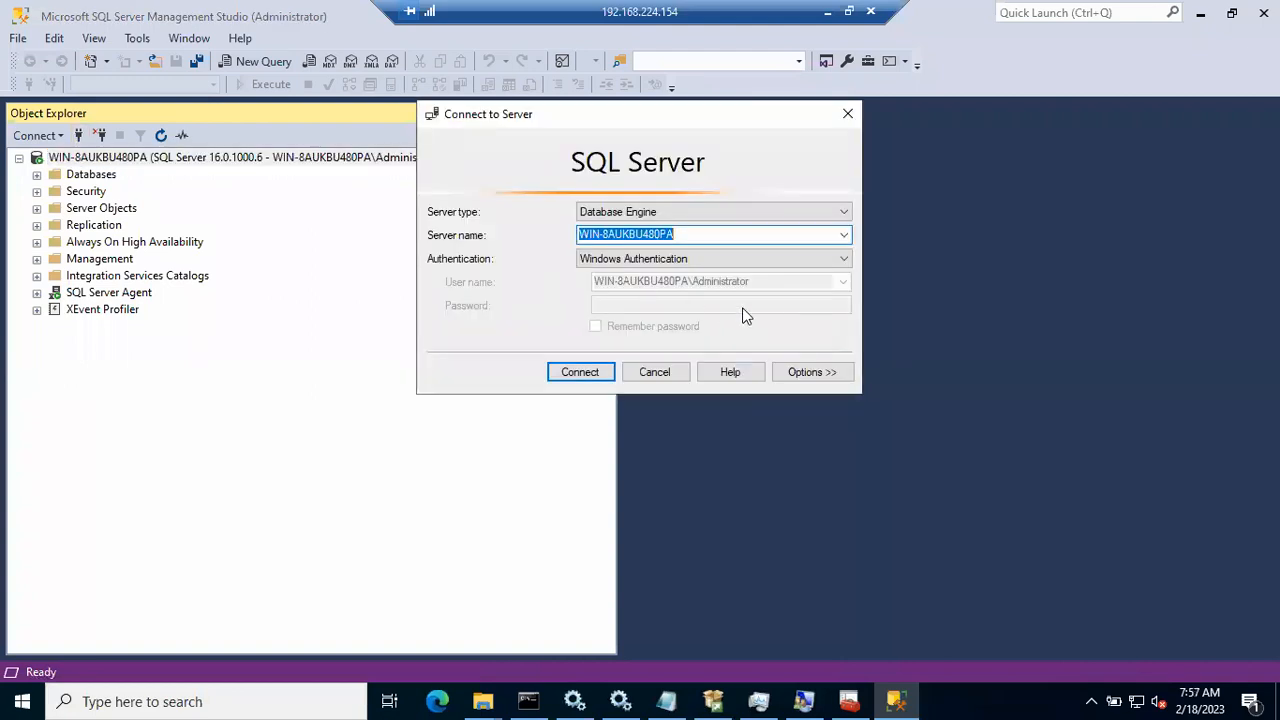
# Step: Browse local Database Engine servers, pick WIN-8AUKBU480PA\B48SQL2019, and connect
pyautogui.click(843, 236)
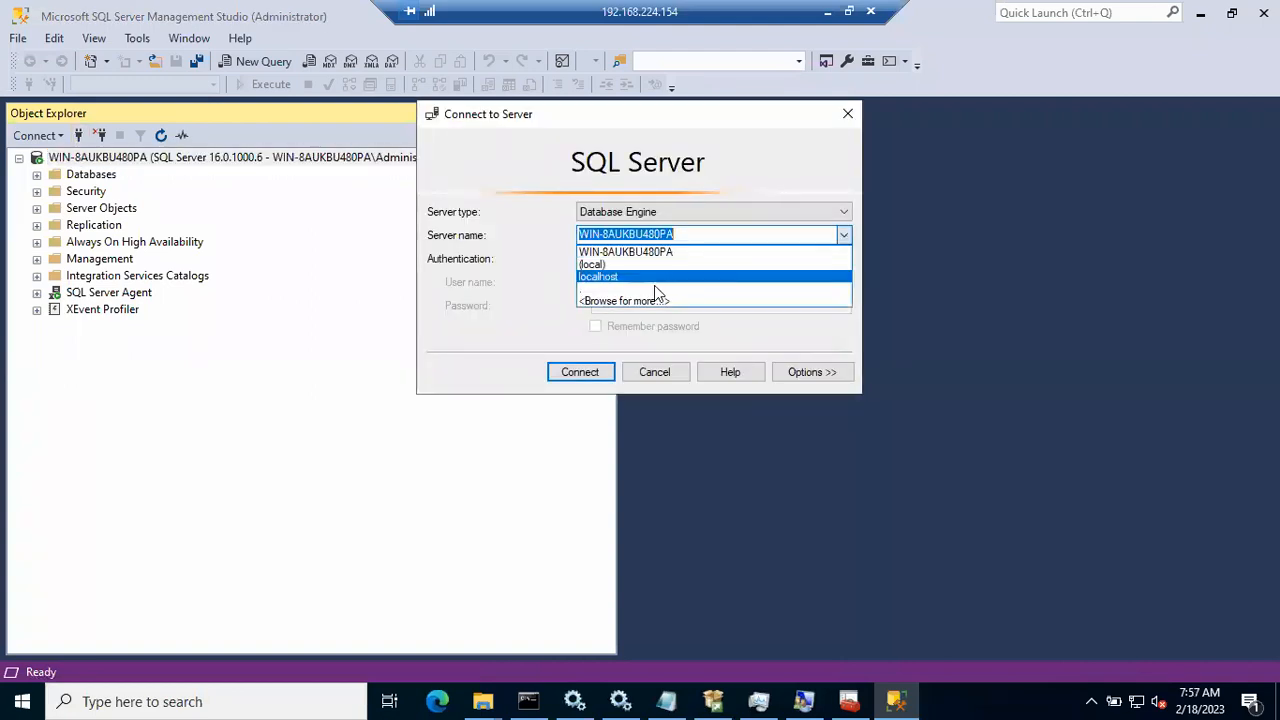
pyautogui.click(628, 302)
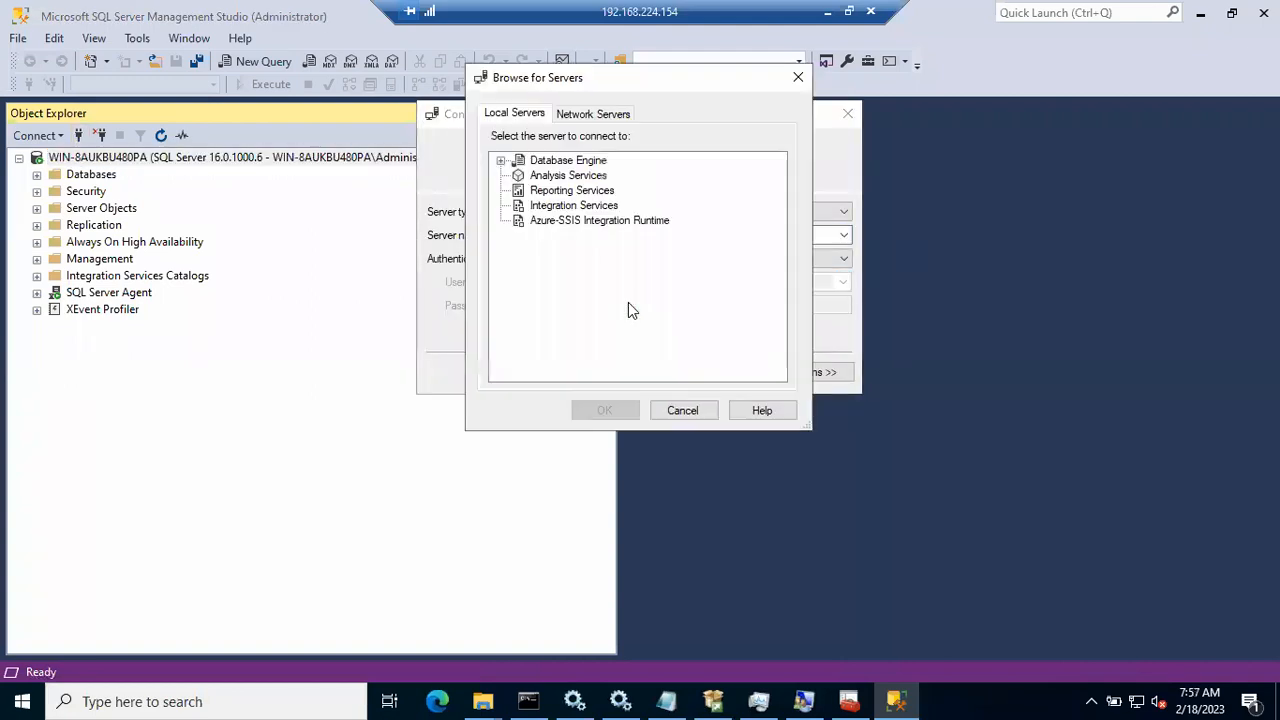
pyautogui.click(501, 160)
pyautogui.click(568, 192)
pyautogui.click(603, 410)
pyautogui.click(579, 375)
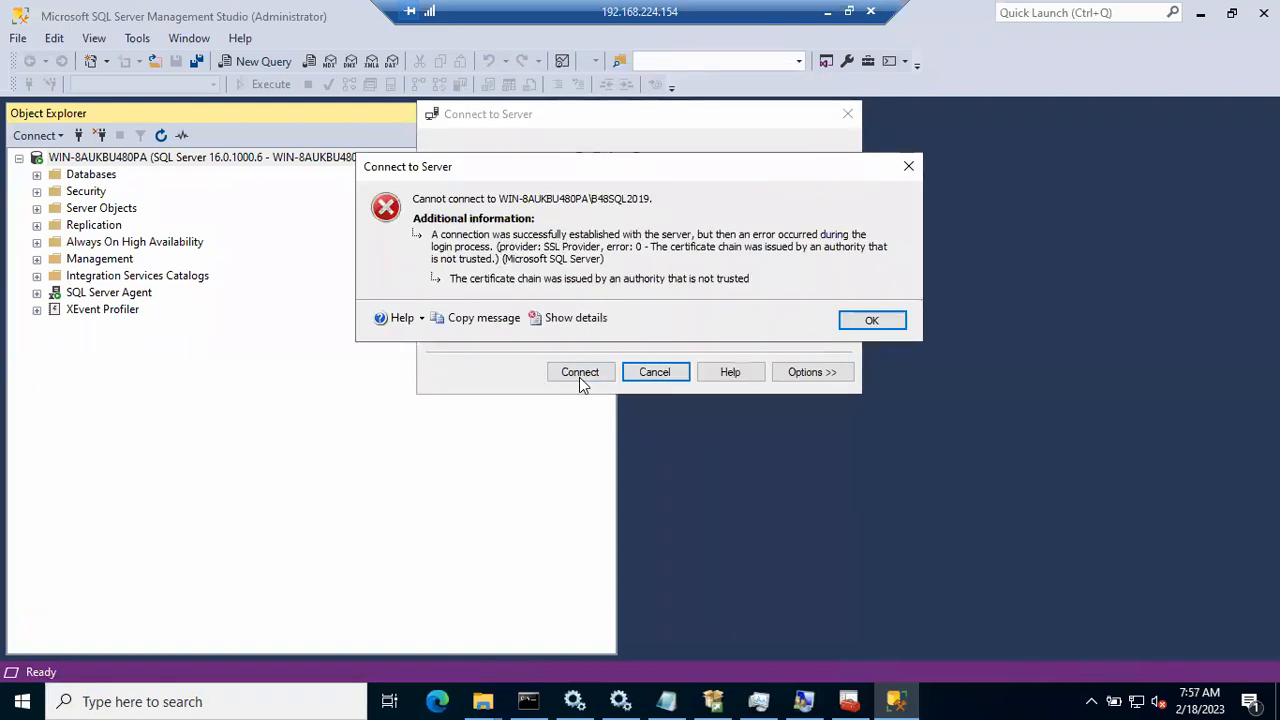
pyautogui.click(566, 318)
pyautogui.click(692, 416)
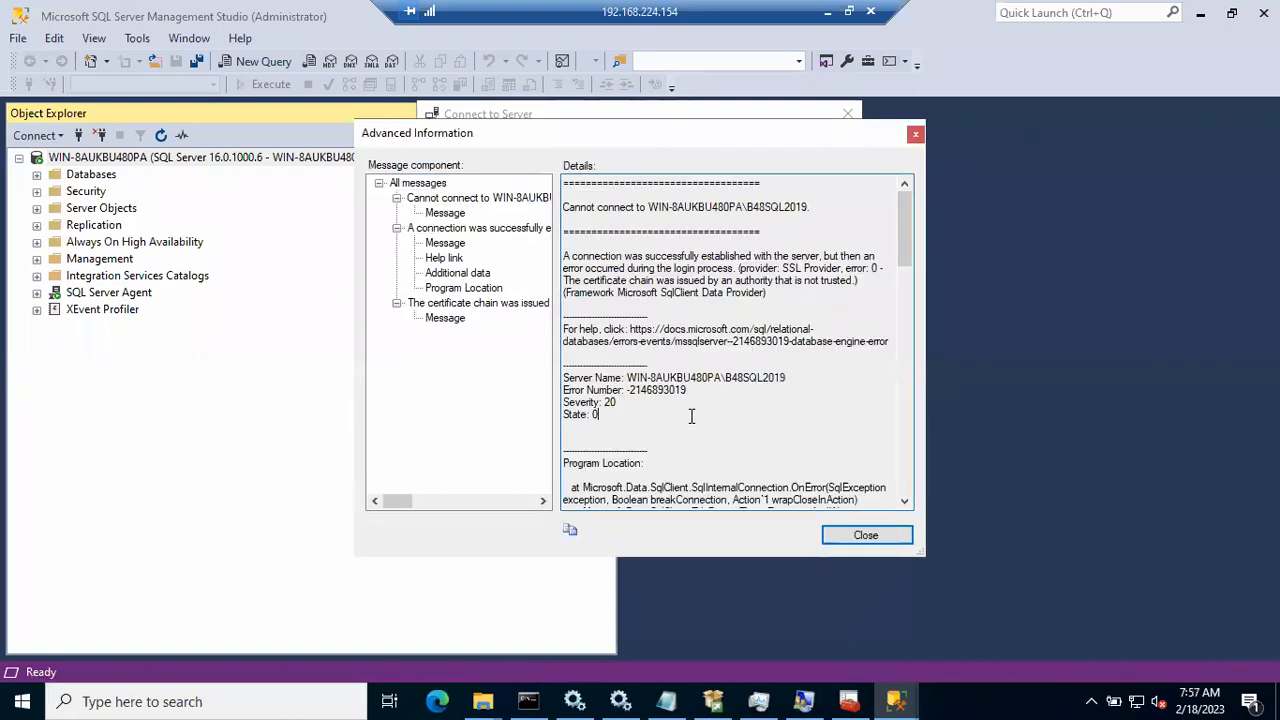
pyautogui.moveTo(904, 242); pyautogui.dragTo(909, 305)
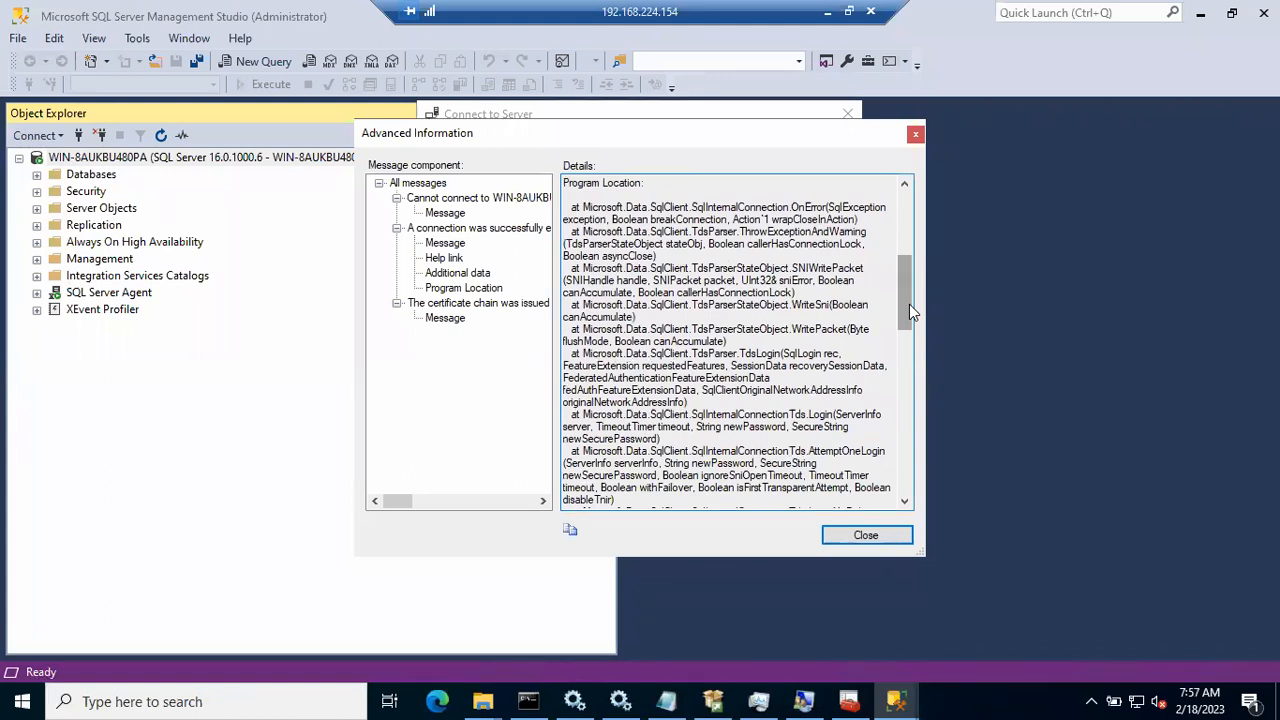
pyautogui.moveTo(909, 304)
pyautogui.mouseDown()
pyautogui.moveTo(907, 467)
pyautogui.moveTo(911, 242)
pyautogui.mouseUp()
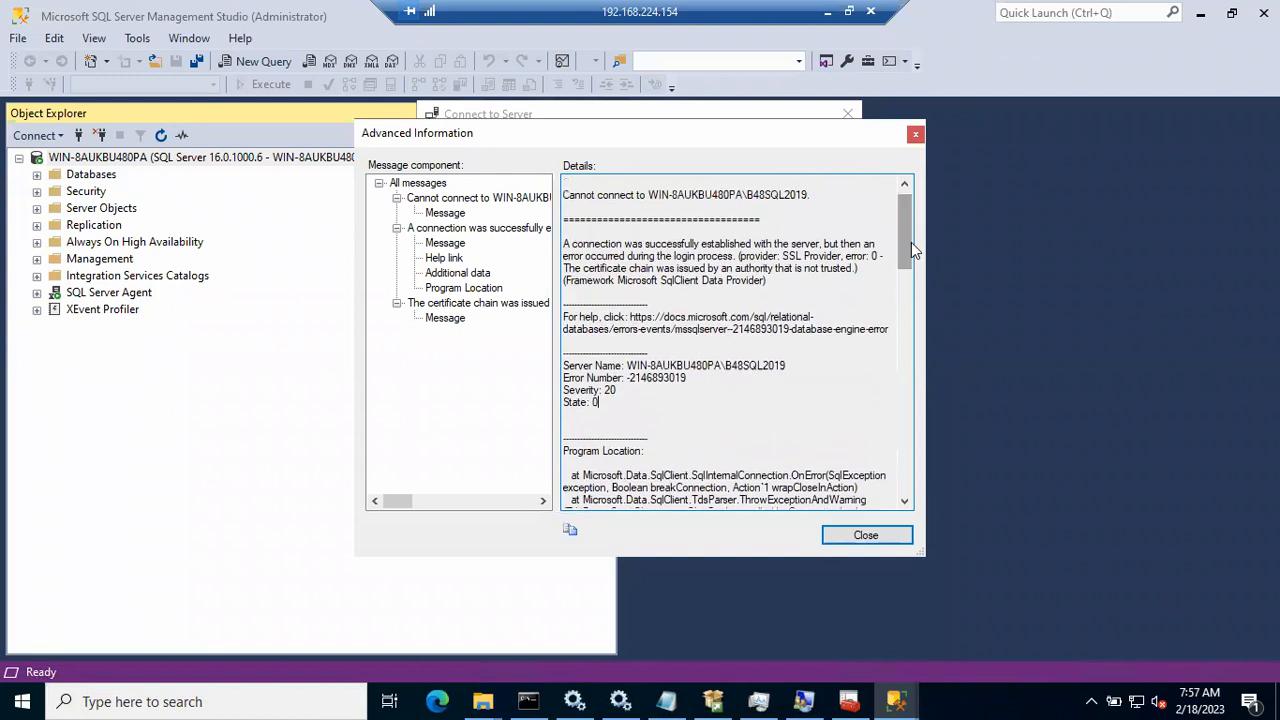
pyautogui.click(914, 137)
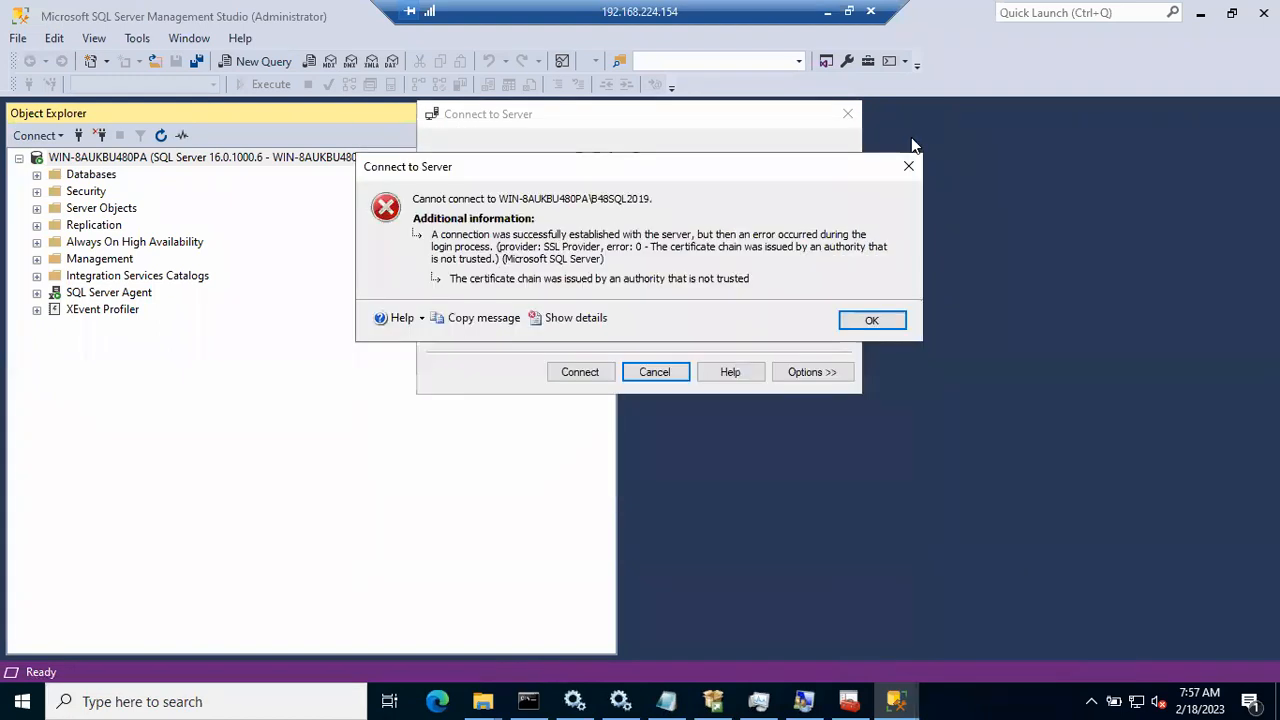
# Step: Dismiss the untrusted-certificate error to return to the B48SQL2019 Connect to Server dialog
pyautogui.click(872, 321)
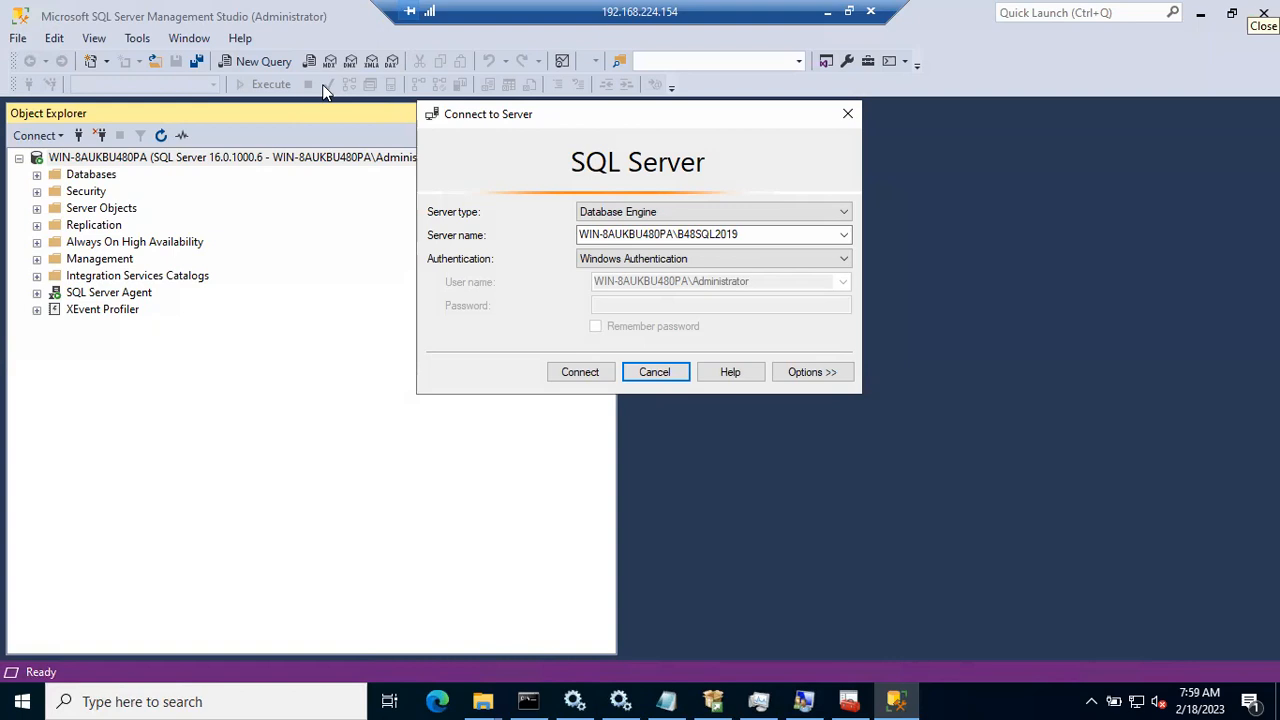
# Step: Retry the B48SQL2019 connection, dismiss the certificate error, and switch to SQL Server Configuration Manager
pyautogui.click(575, 376)
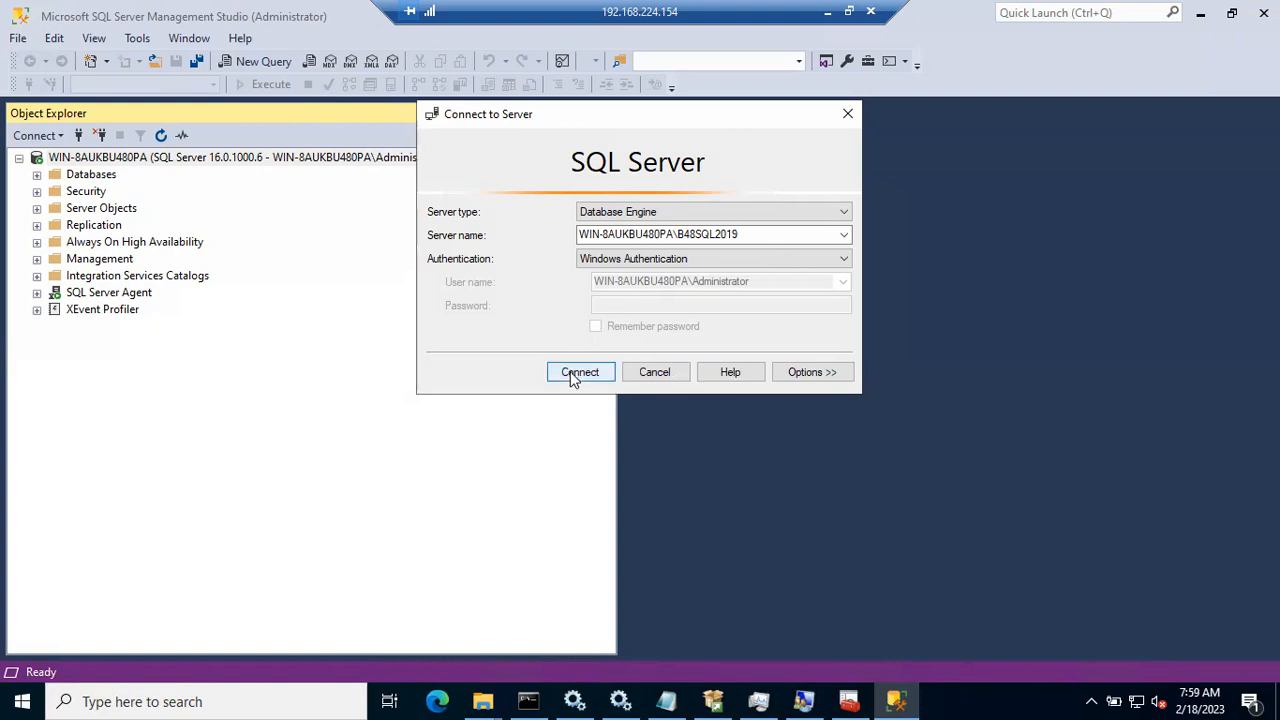
pyautogui.click(590, 378)
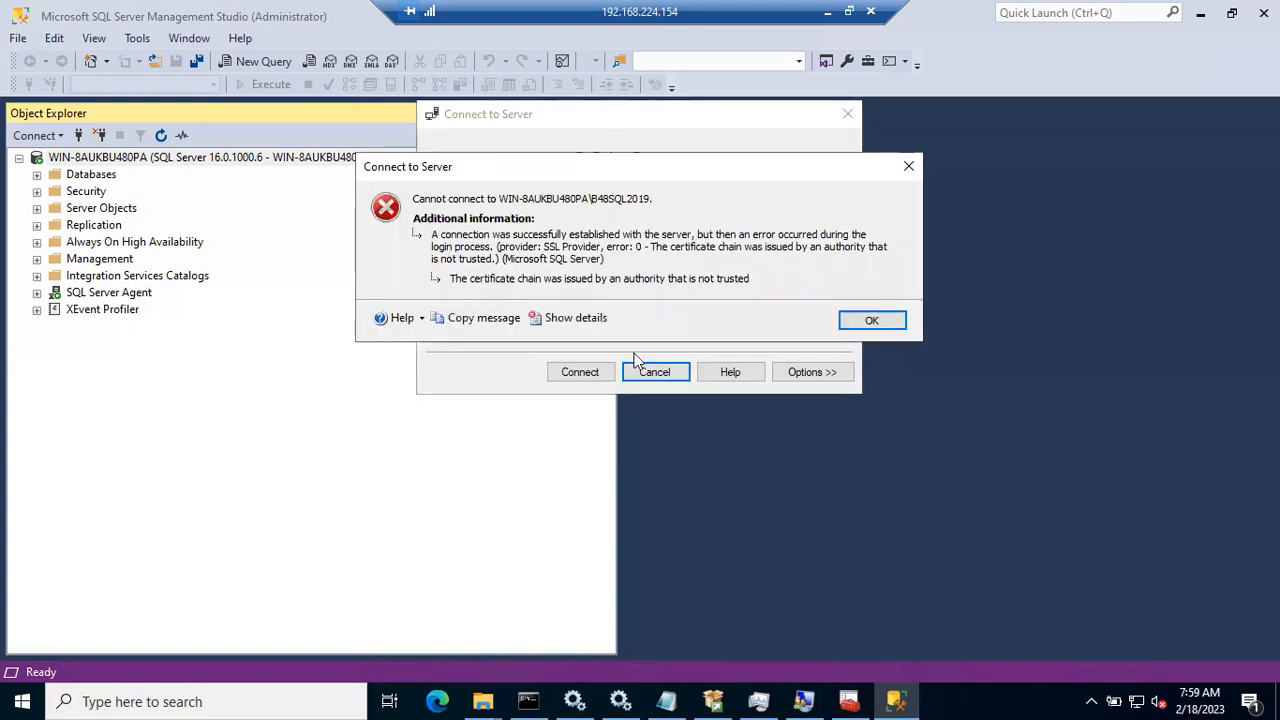
pyautogui.click(858, 322)
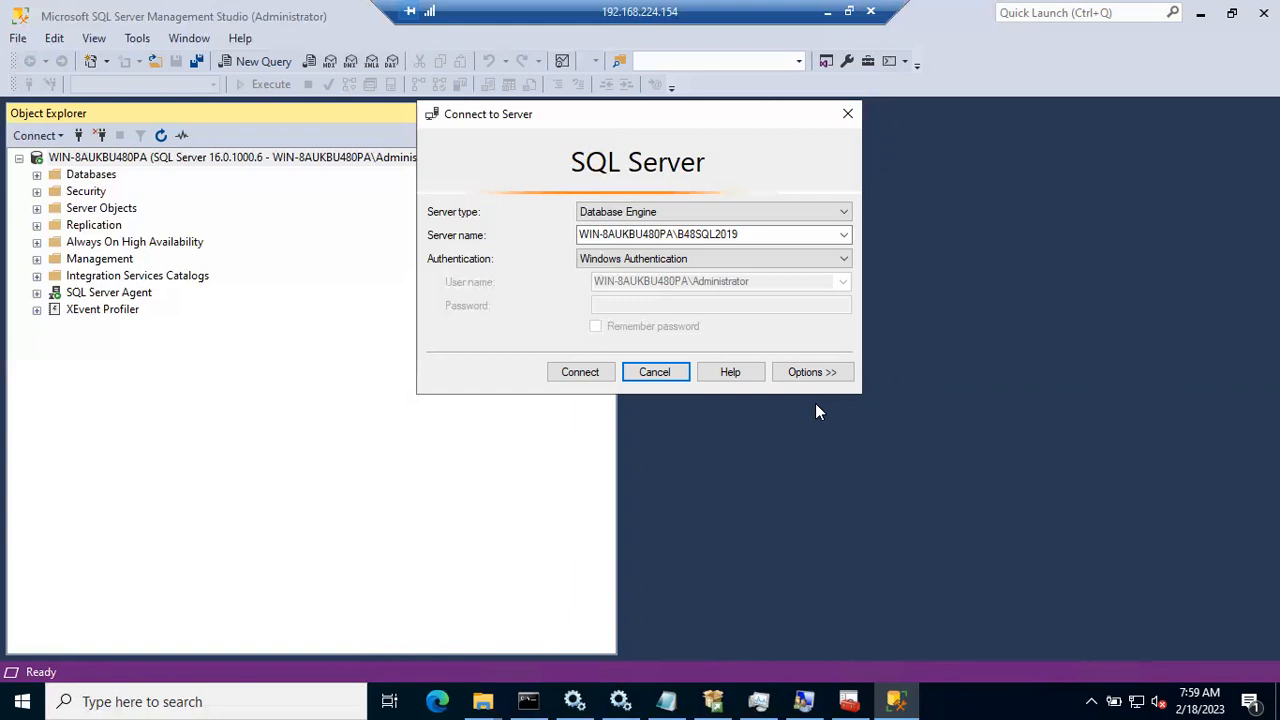
pyautogui.click(848, 700)
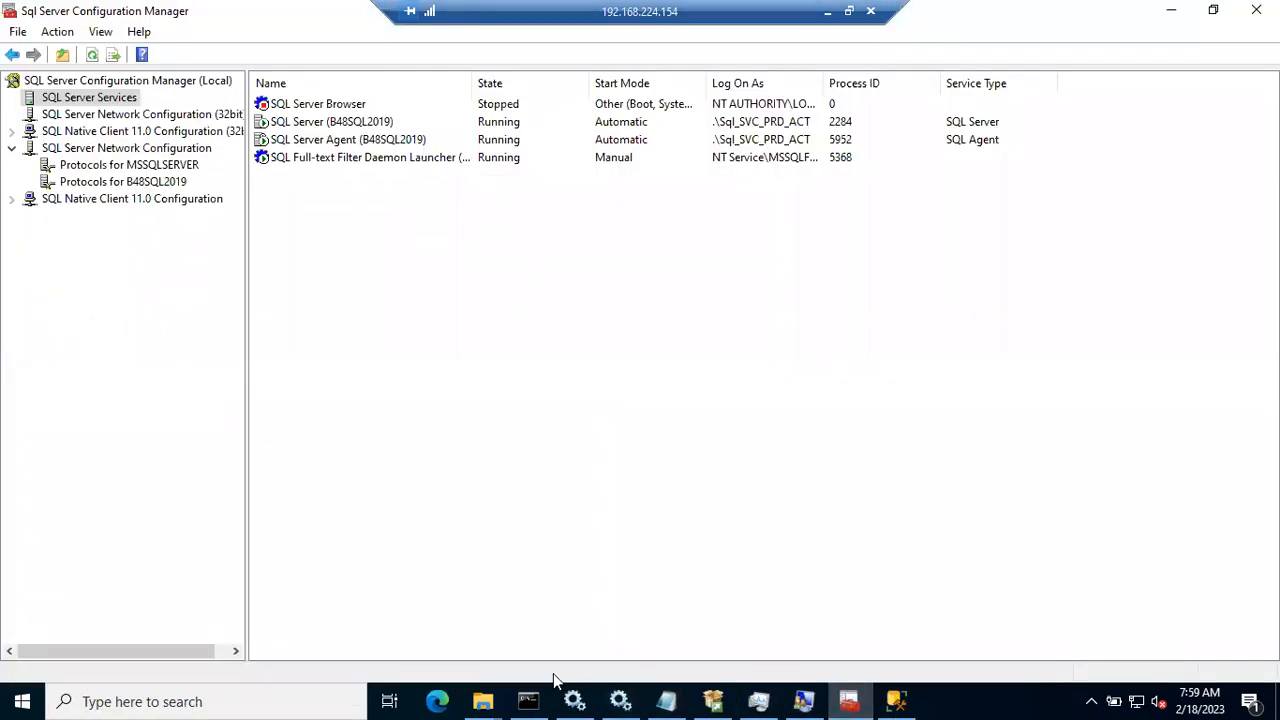
# Step: Switch from SQL Server Configuration Manager to the Windows Services console
pyautogui.click(586, 692)
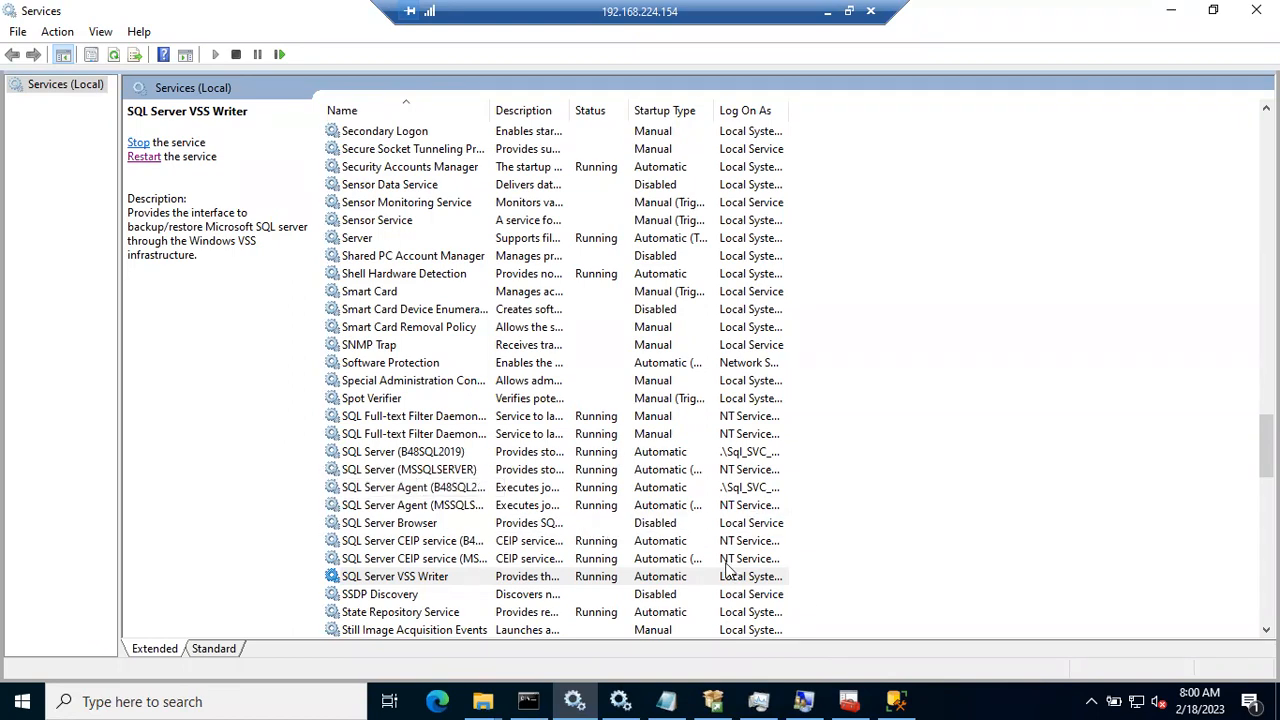
# Step: Retry the B48SQL2019 connection, dismiss the certificate error, and close SQL Server Installation Center
pyautogui.click(897, 700)
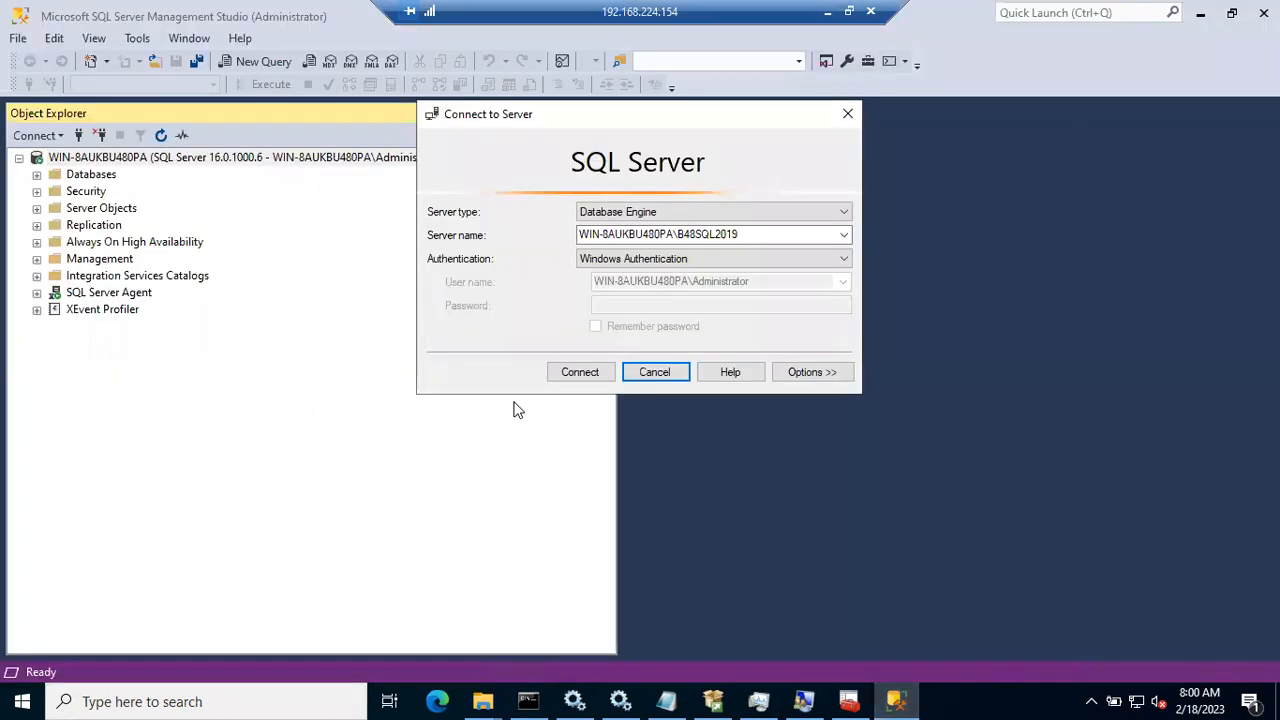
pyautogui.click(578, 369)
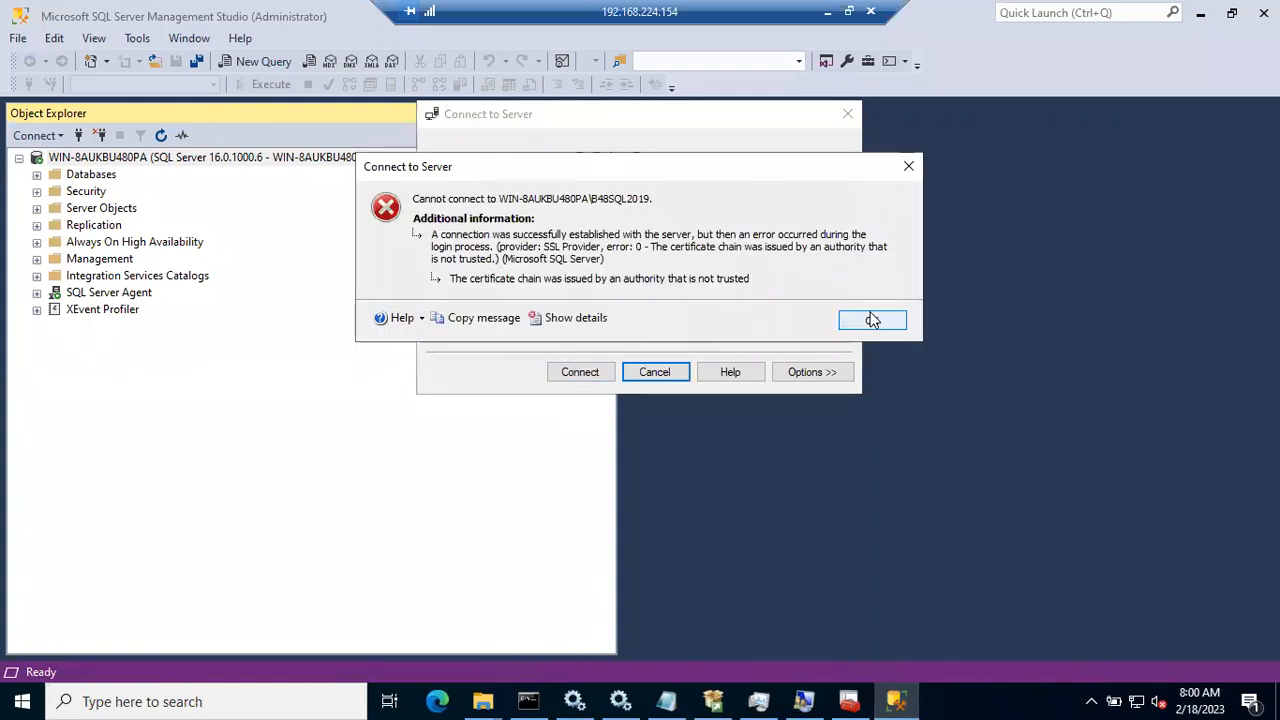
pyautogui.click(870, 321)
pyautogui.click(713, 701)
pyautogui.click(955, 236)
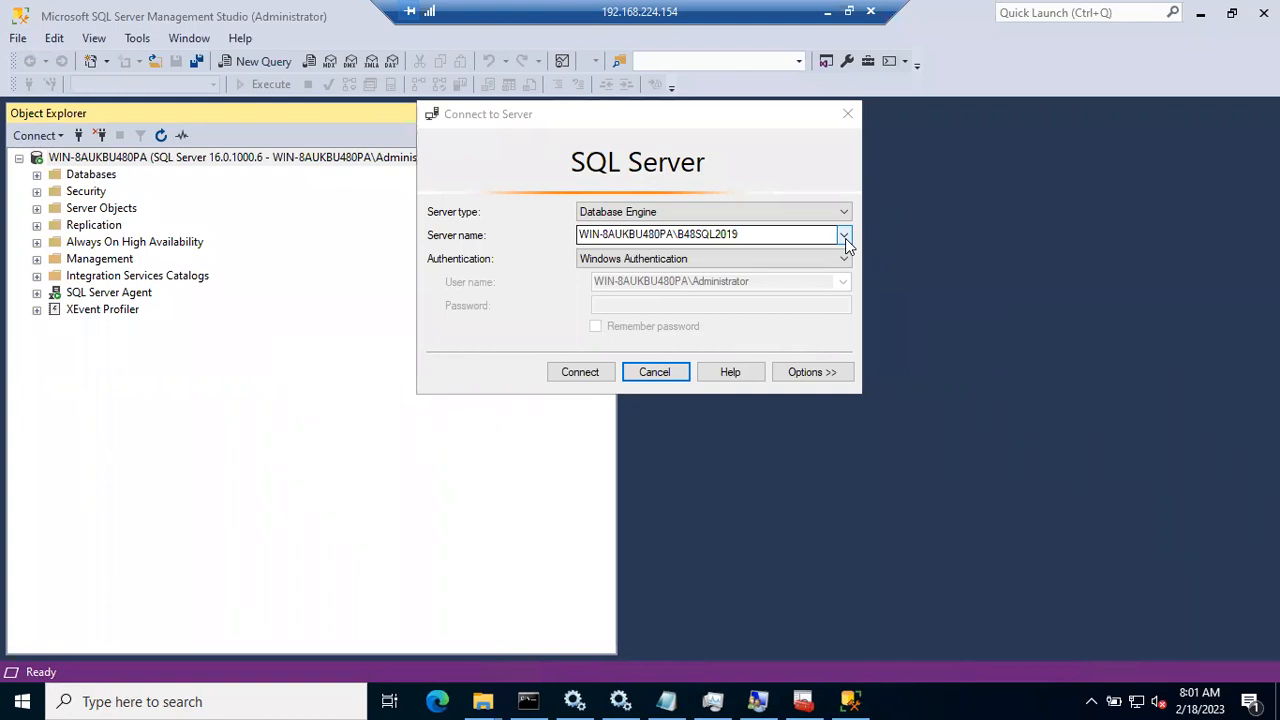
# Step: Retry the B48SQL2019 connection once more, dismiss the error, and switch to Services
pyautogui.click(576, 371)
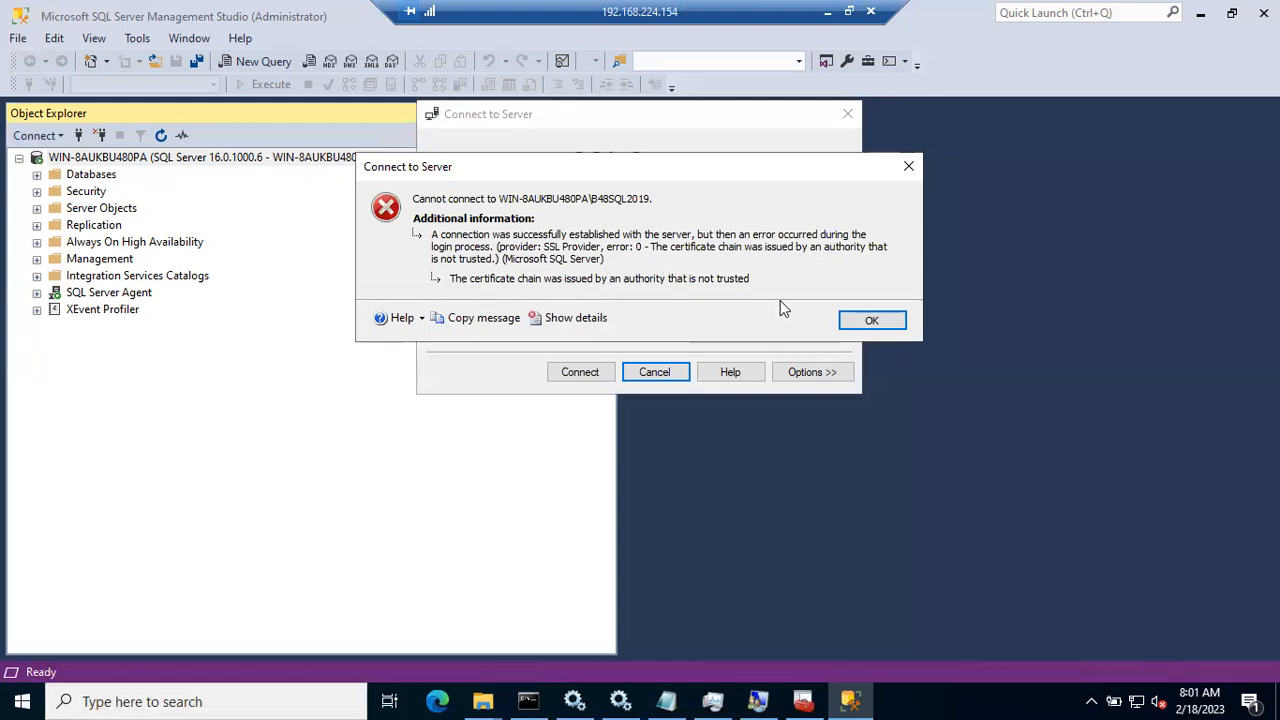
pyautogui.click(866, 321)
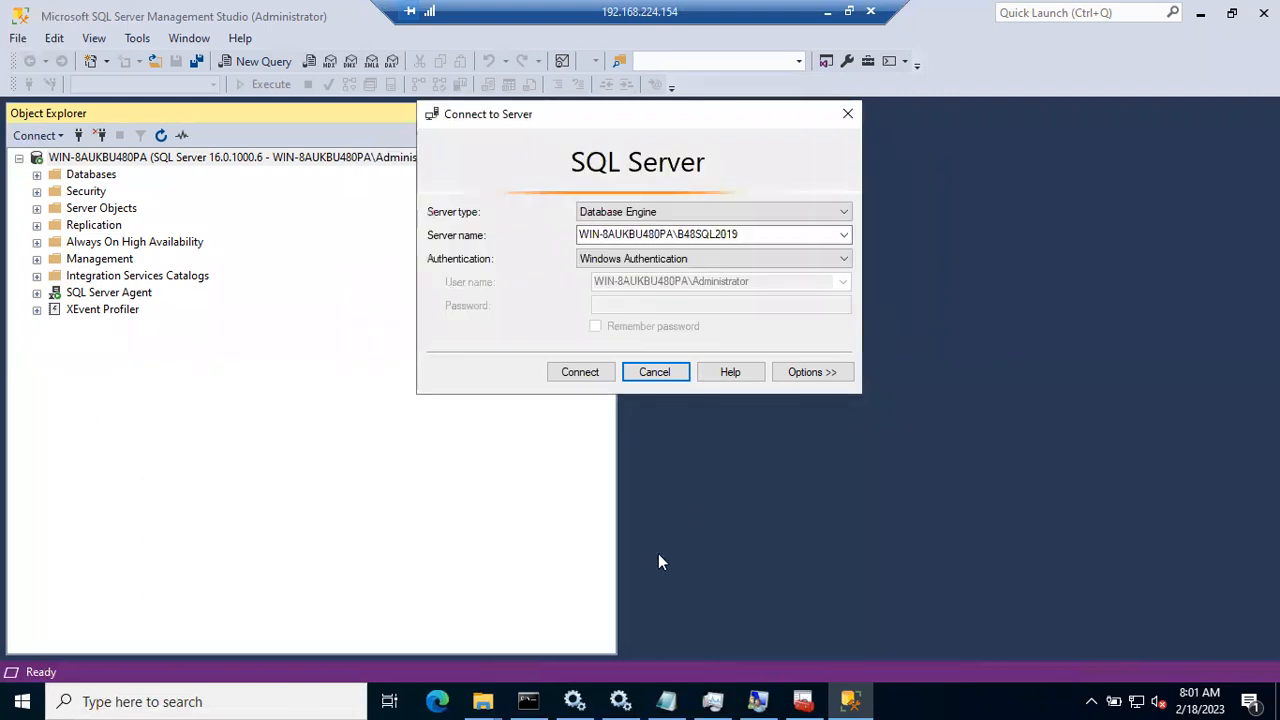
pyautogui.click(574, 701)
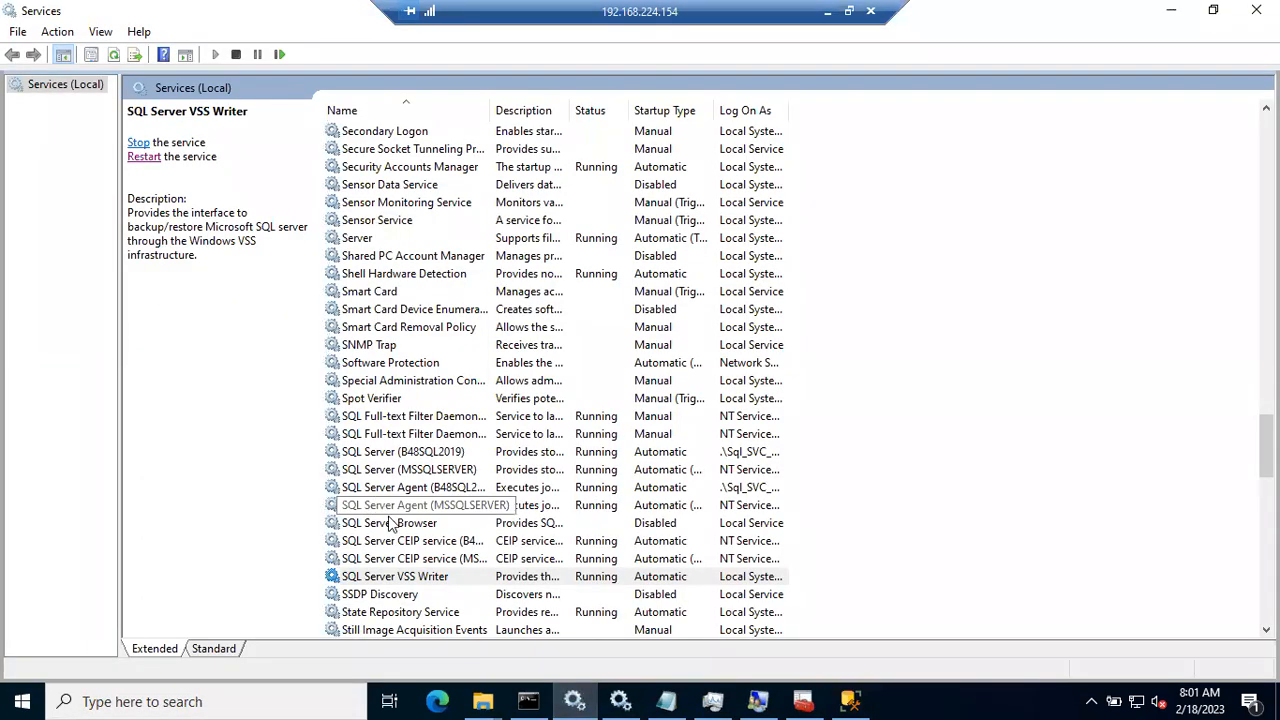
# Step: Restart the SQL Server VSS Writer service repeatedly, then refresh the services list
pyautogui.rightClick(387, 577)
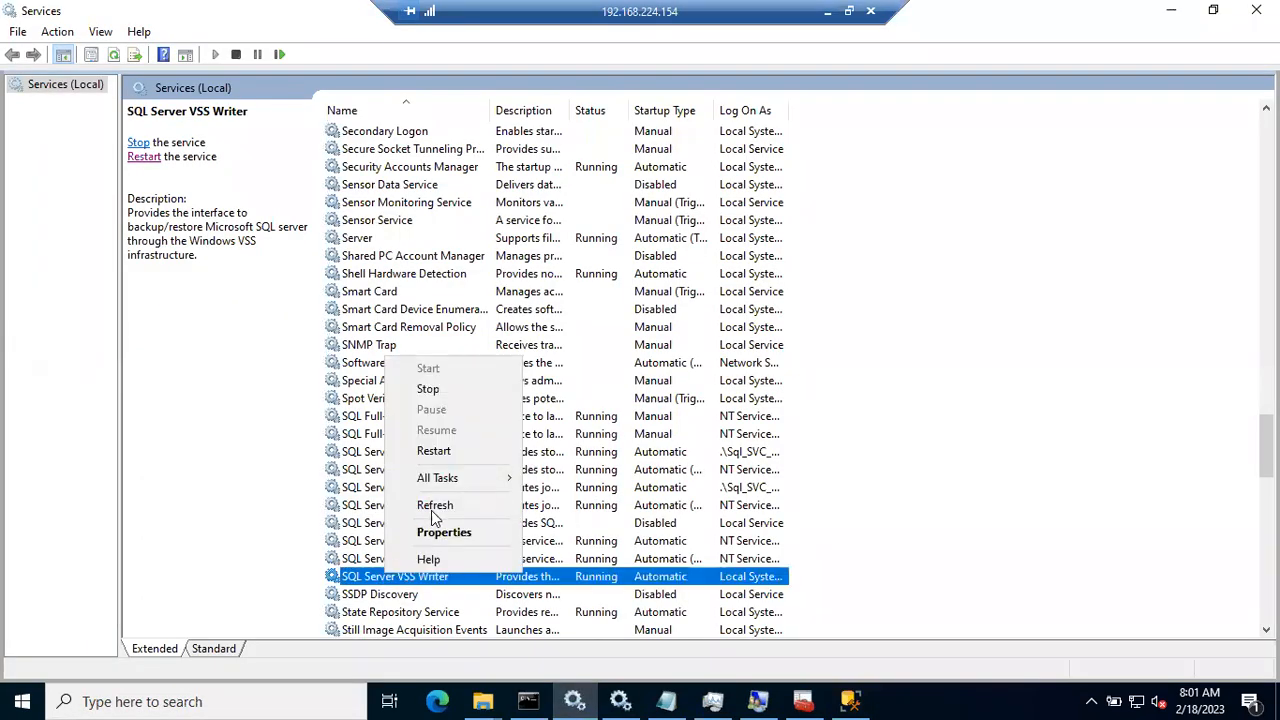
pyautogui.click(433, 451)
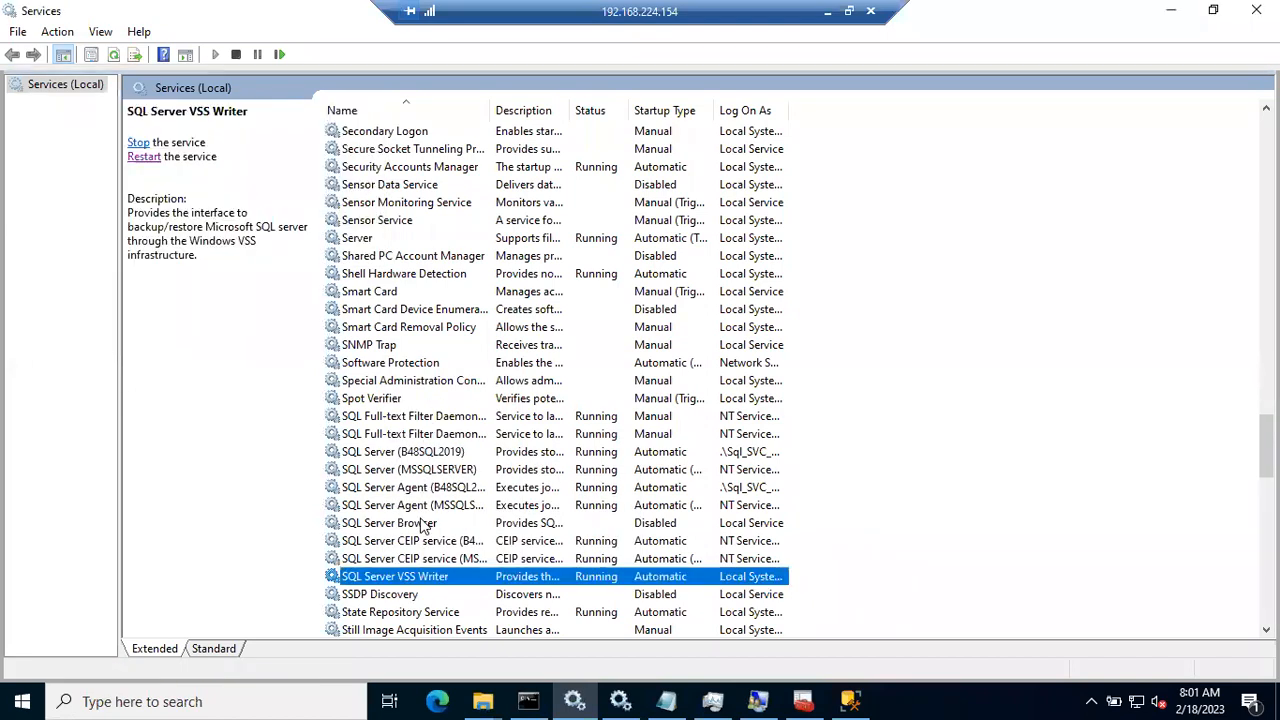
pyautogui.rightClick(392, 578)
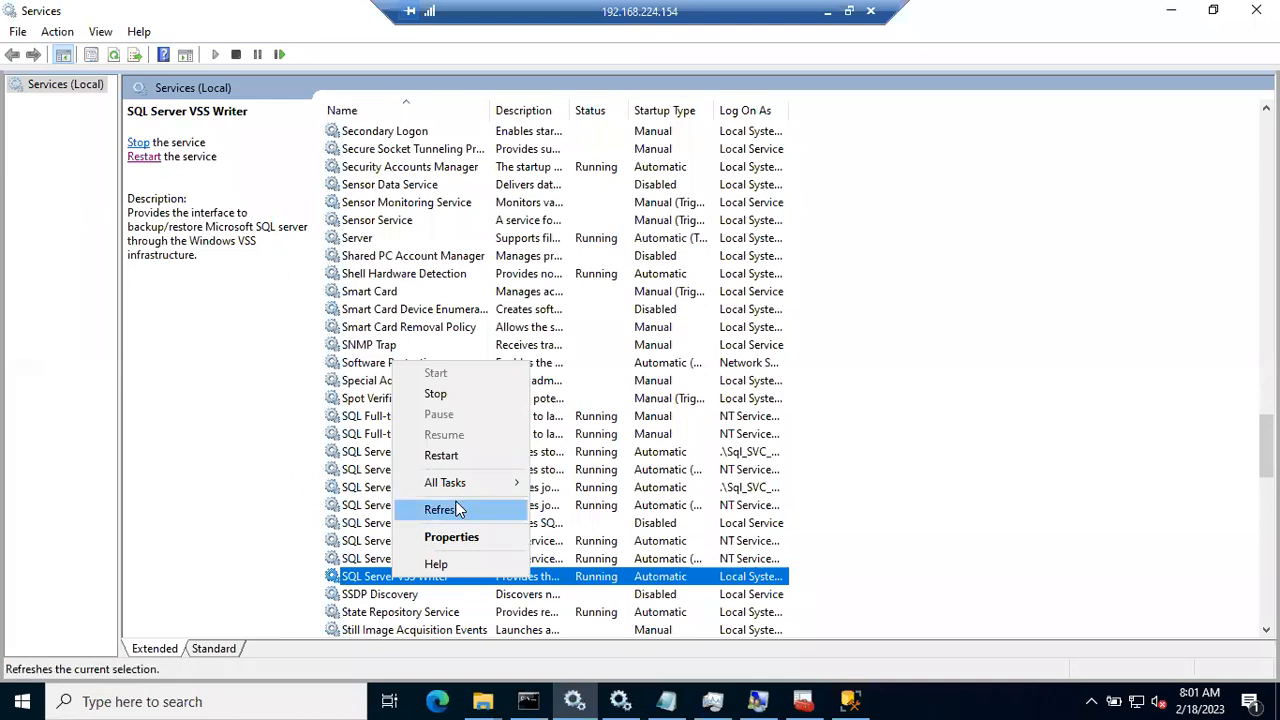
pyautogui.click(446, 455)
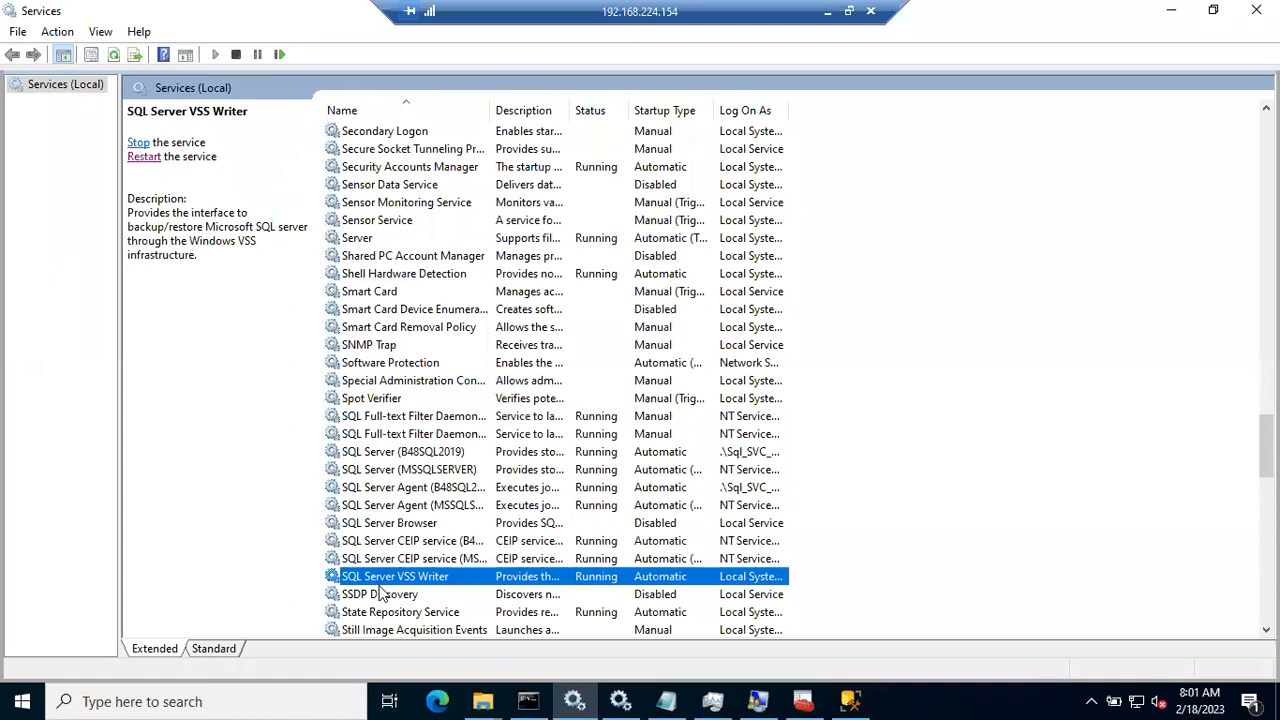
pyautogui.rightClick(378, 580)
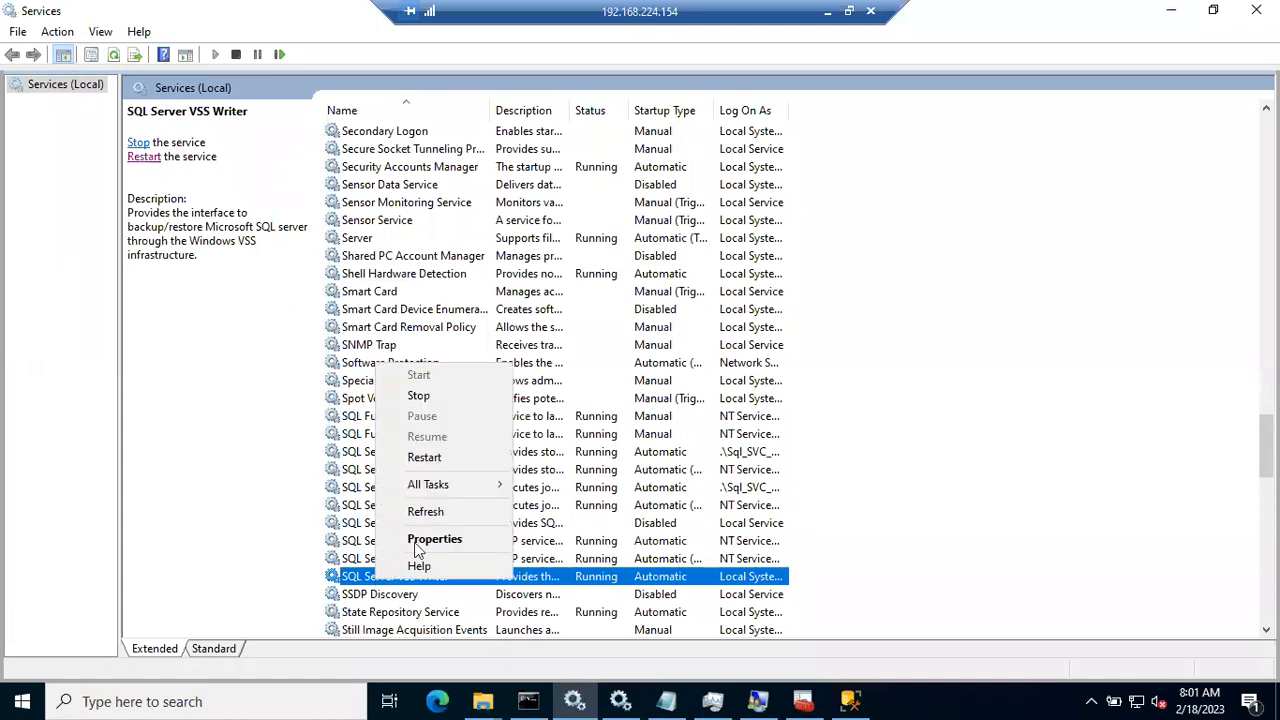
pyautogui.click(424, 457)
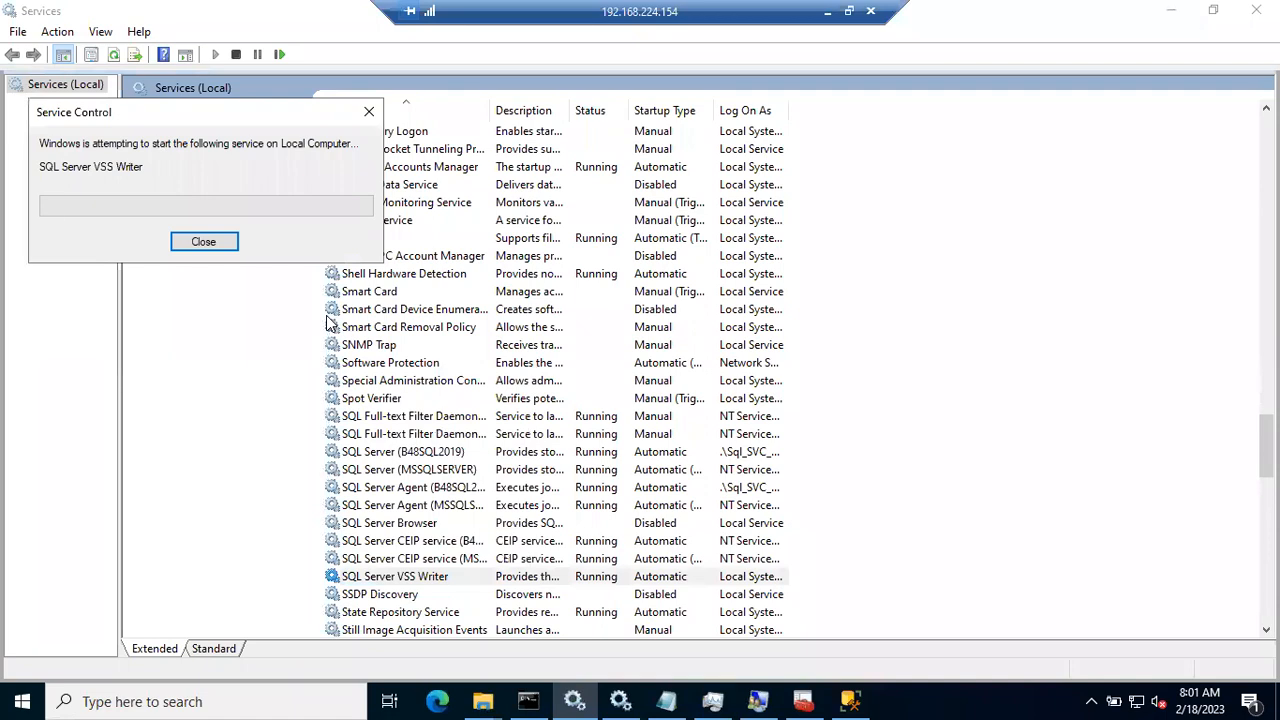
pyautogui.rightClick(900, 445)
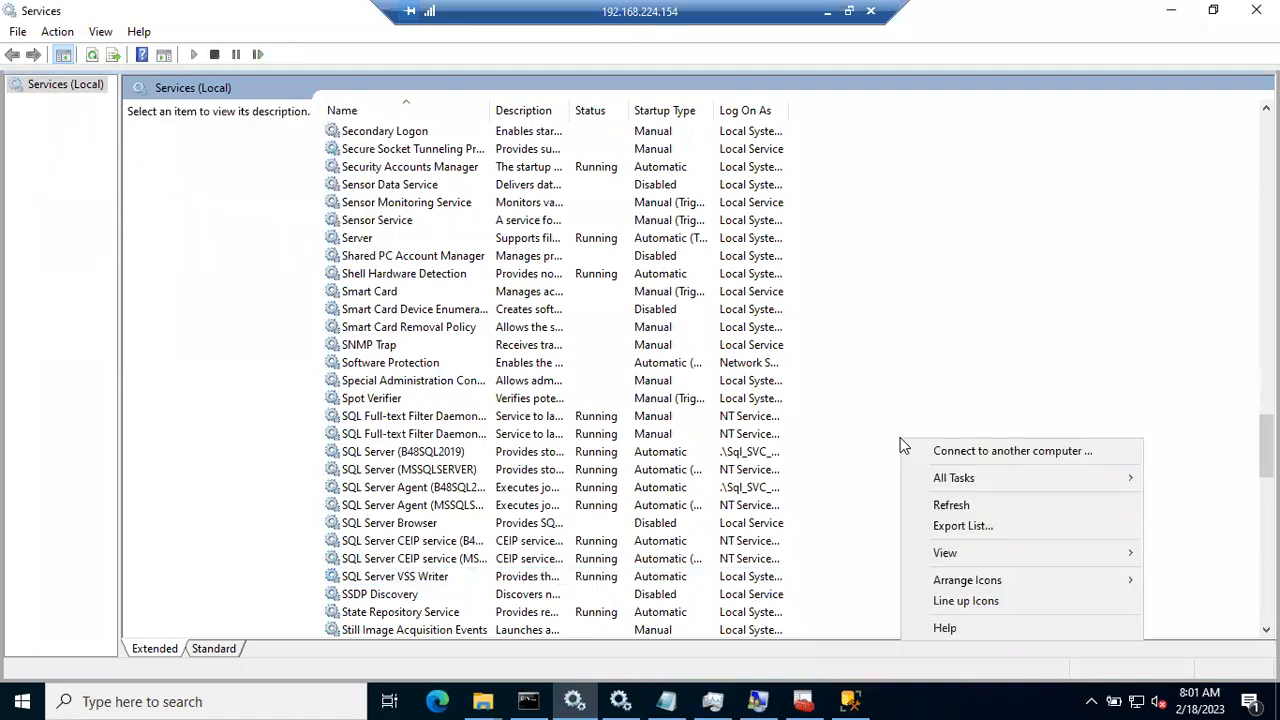
pyautogui.click(967, 504)
# Step: Retry connecting to B48SQL2019 and dismiss the untrusted-certificate error
pyautogui.click(850, 701)
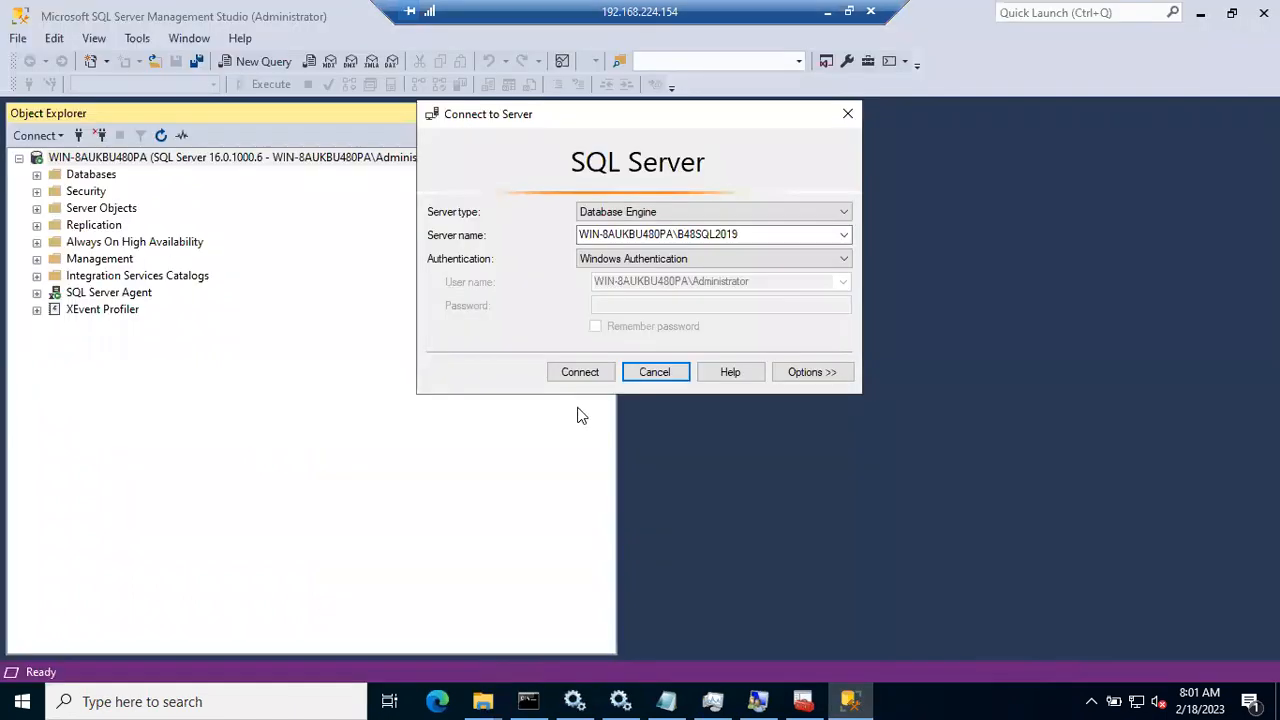
pyautogui.click(585, 372)
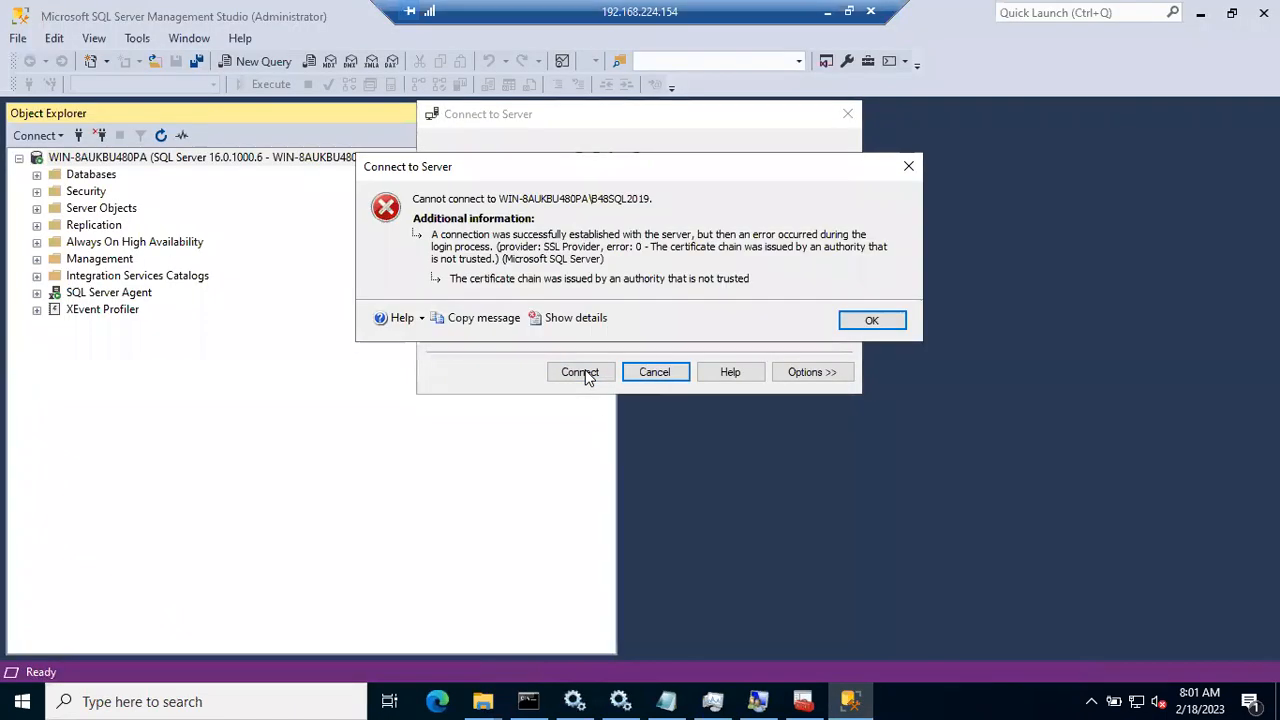
pyautogui.click(871, 320)
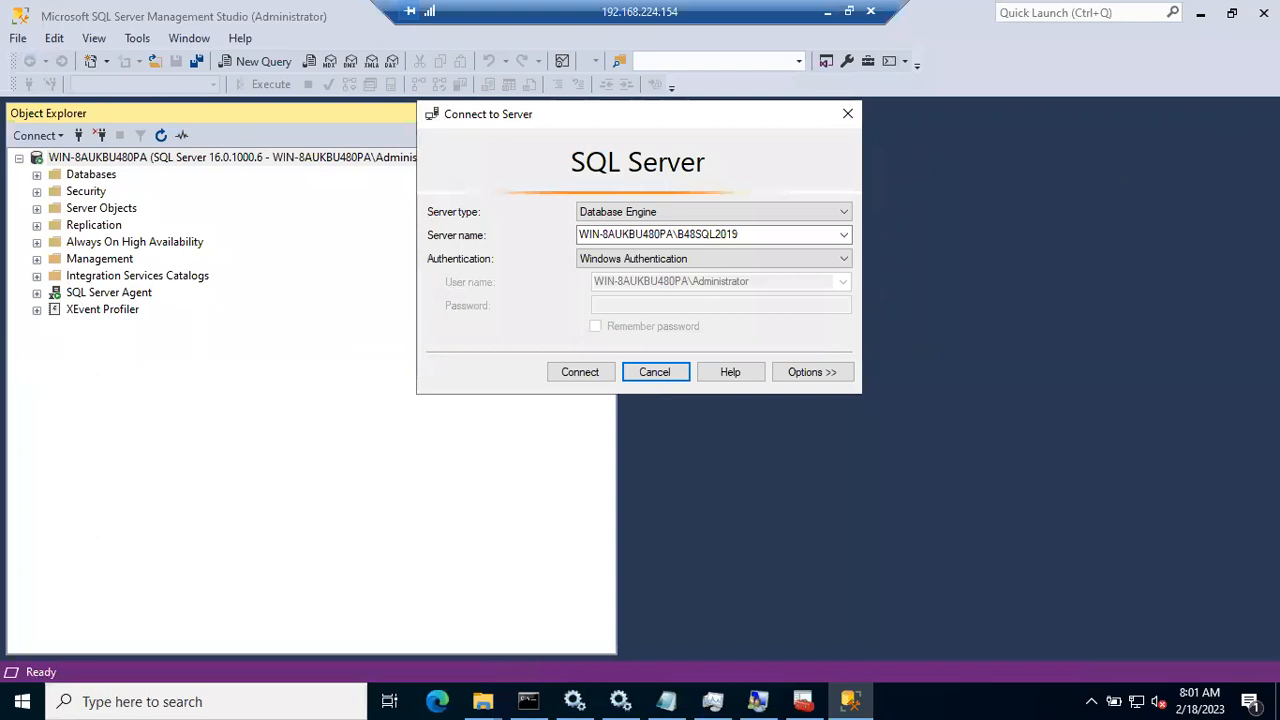
# Step: Cancel the Connect to Server dialog and close Management Studio
pyautogui.click(652, 376)
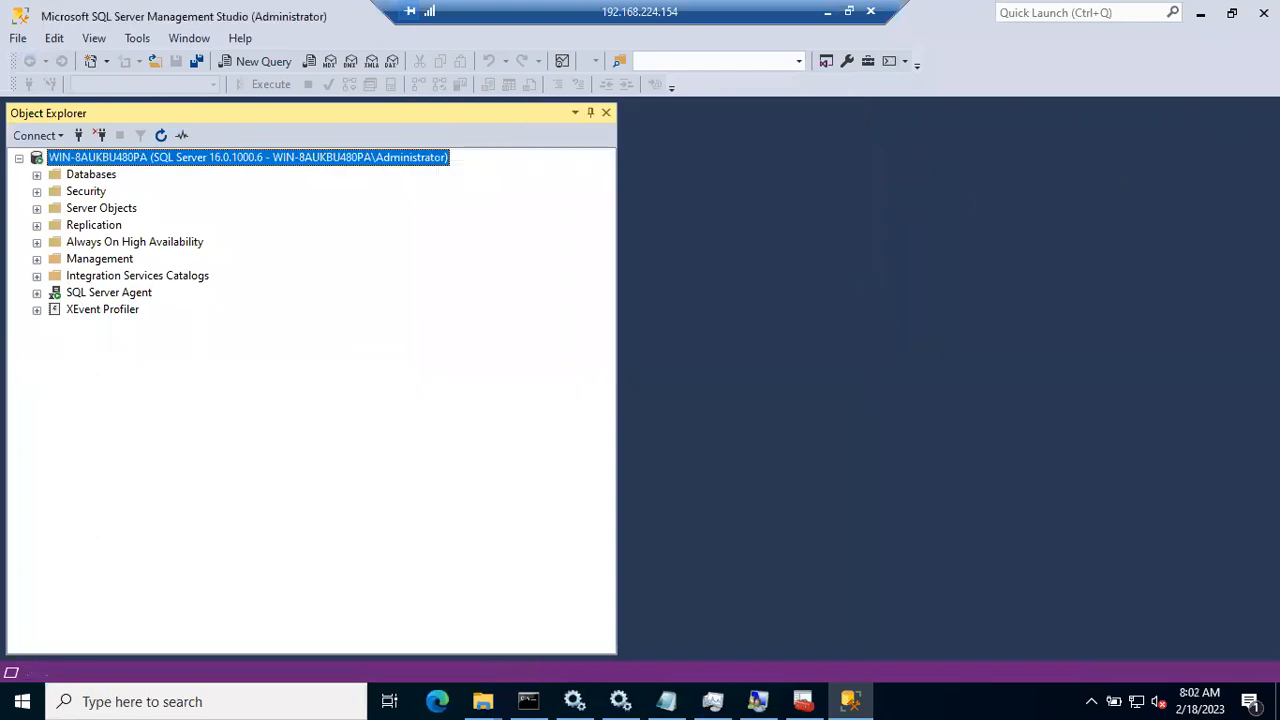
pyautogui.click(1264, 13)
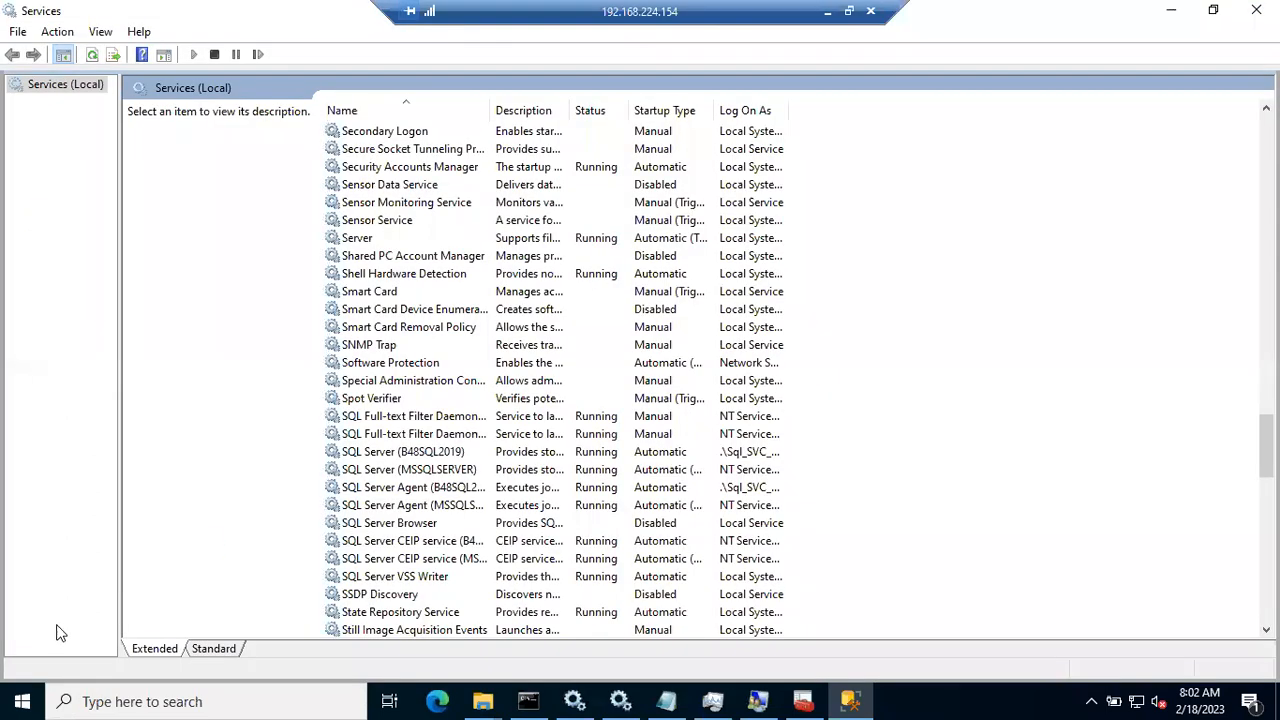
pyautogui.click(22, 701)
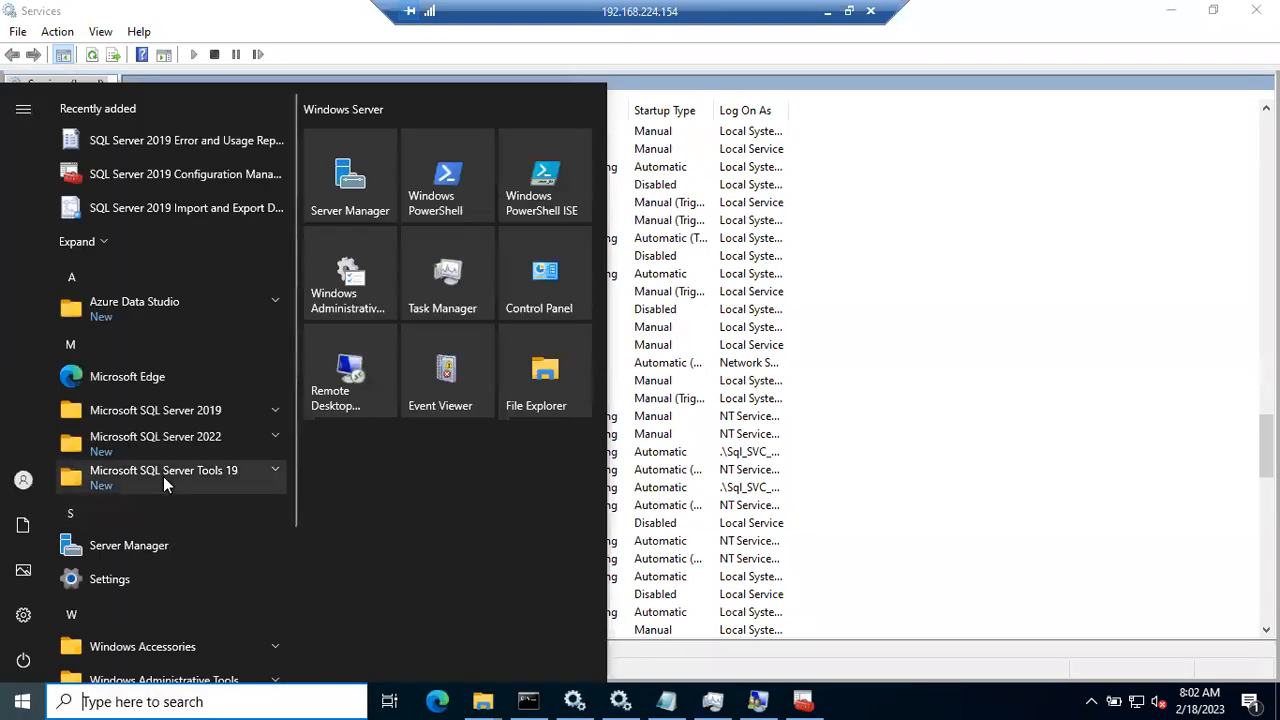
# Step: Launch SQL Server Management Studio from the Start menu's Microsoft SQL Server Tools 19 folder
pyautogui.scroll(-3, 163, 476)
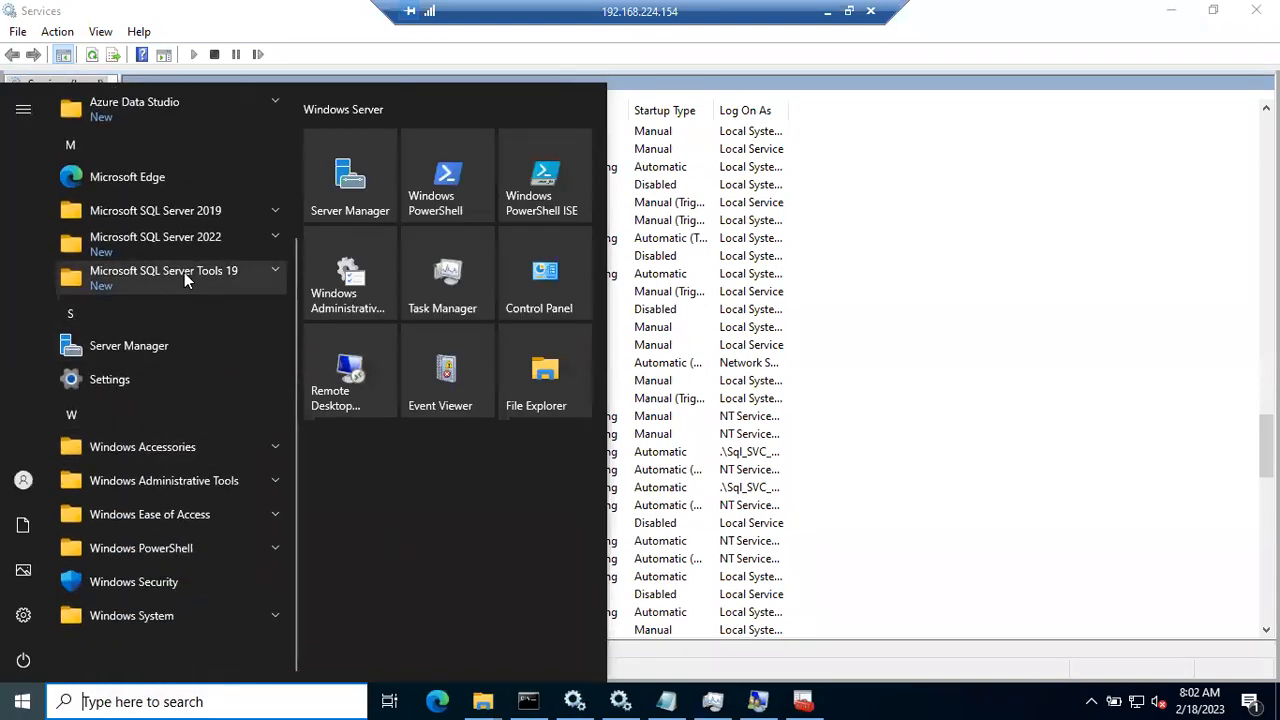
pyautogui.click(184, 272)
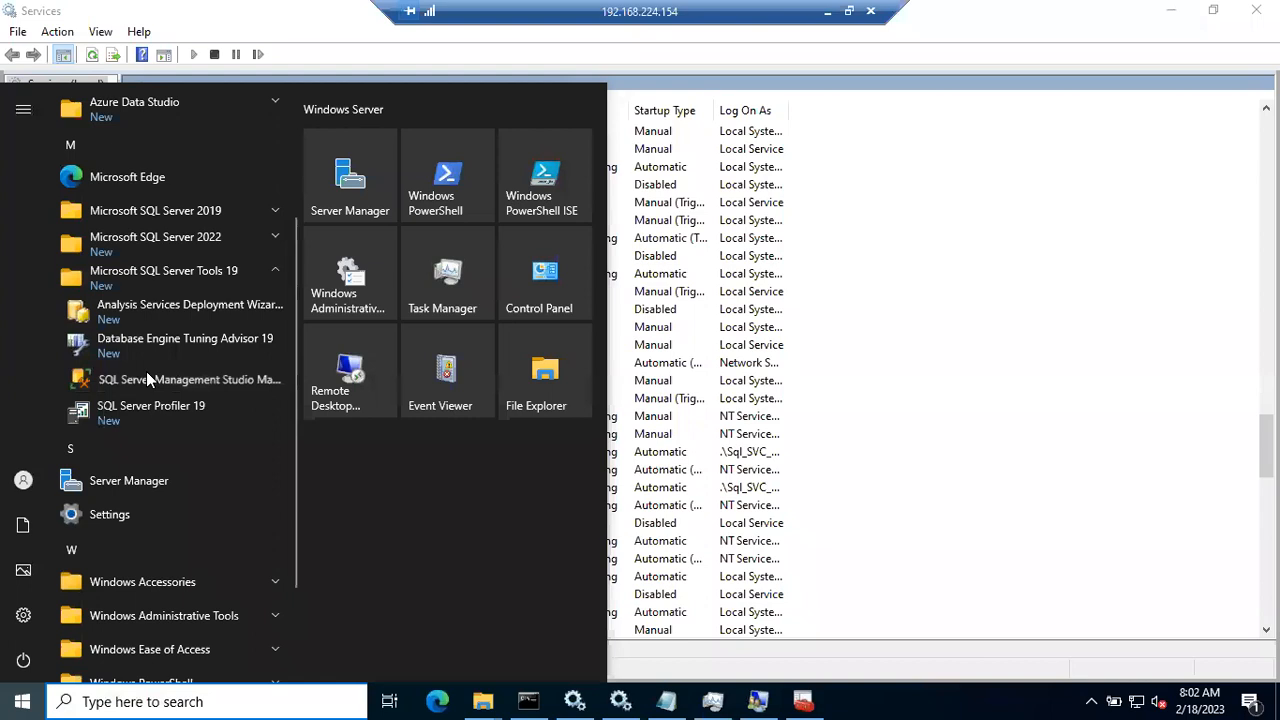
pyautogui.click(146, 371)
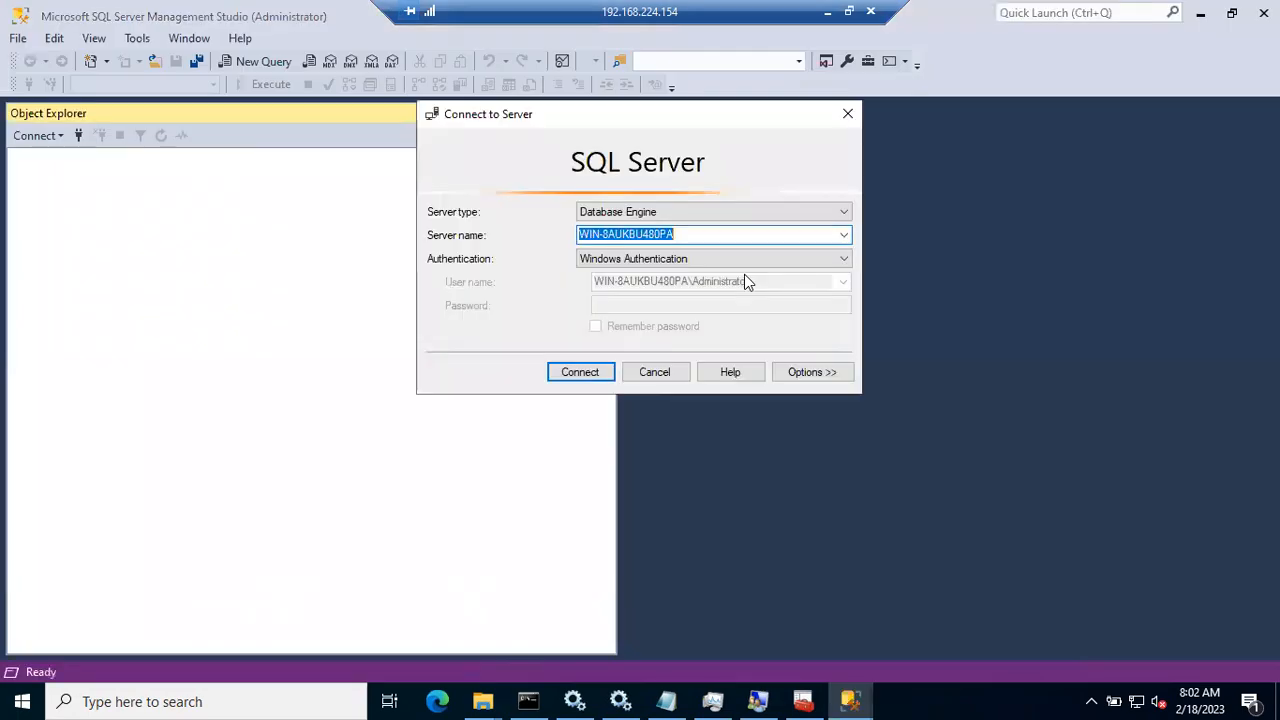
# Step: Connect to the default instance, then pick B48SQL2019 via Browse for more as a new server
pyautogui.click(596, 371)
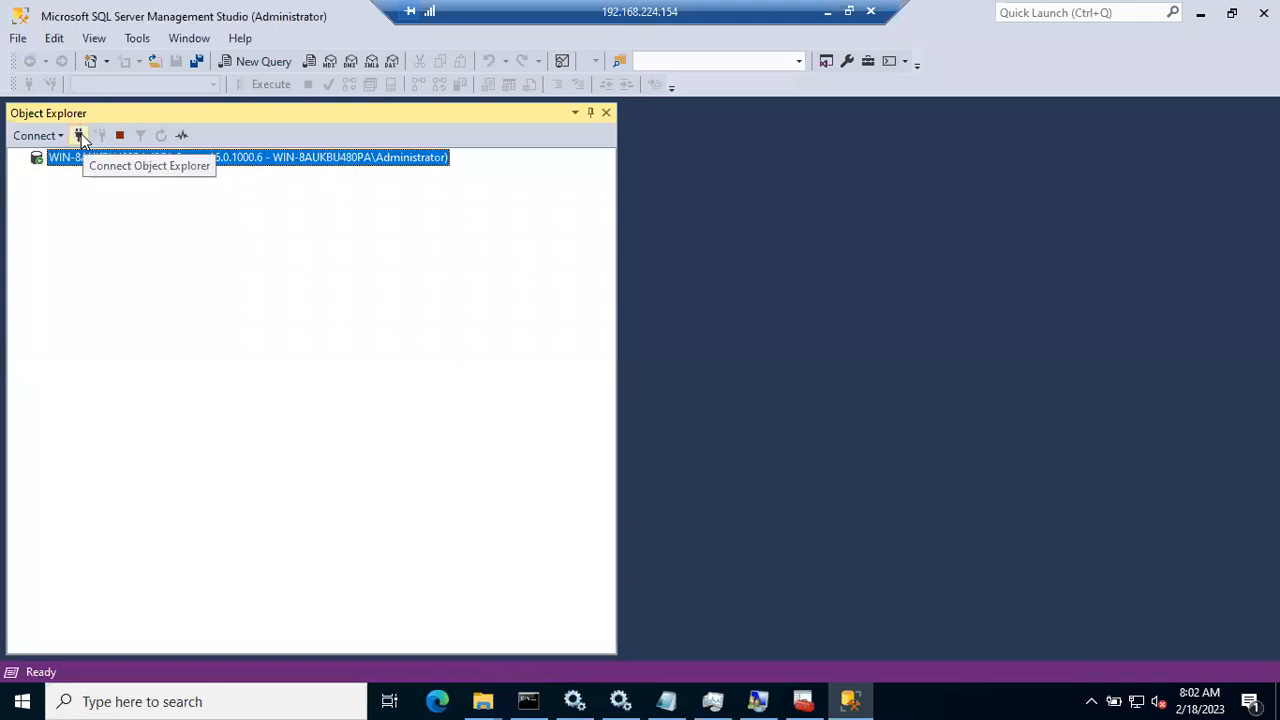
pyautogui.click(79, 135)
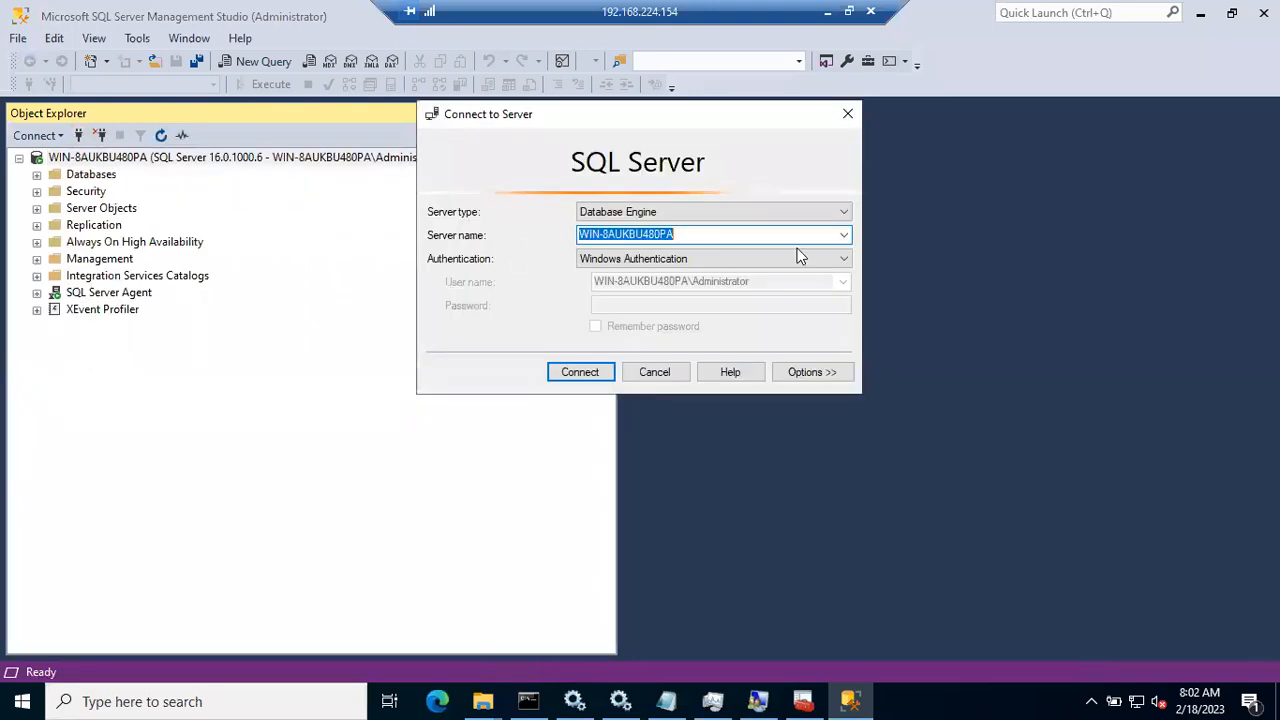
pyautogui.click(844, 235)
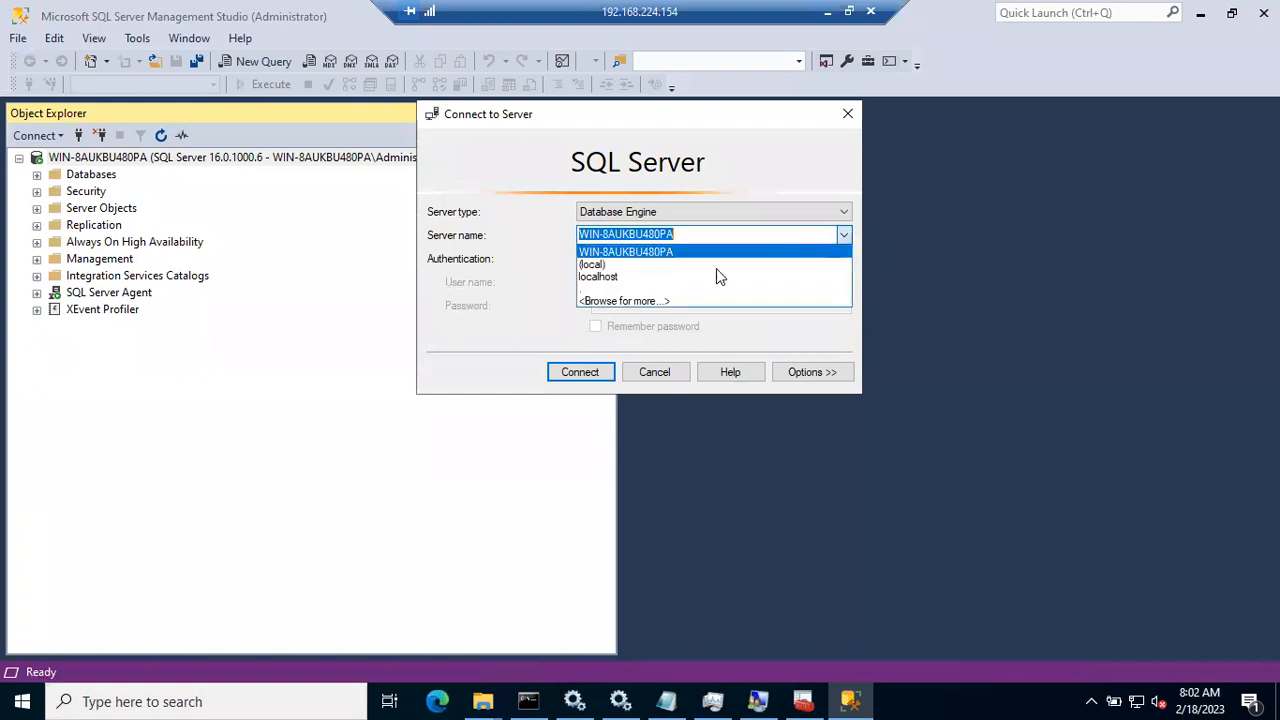
pyautogui.click(643, 300)
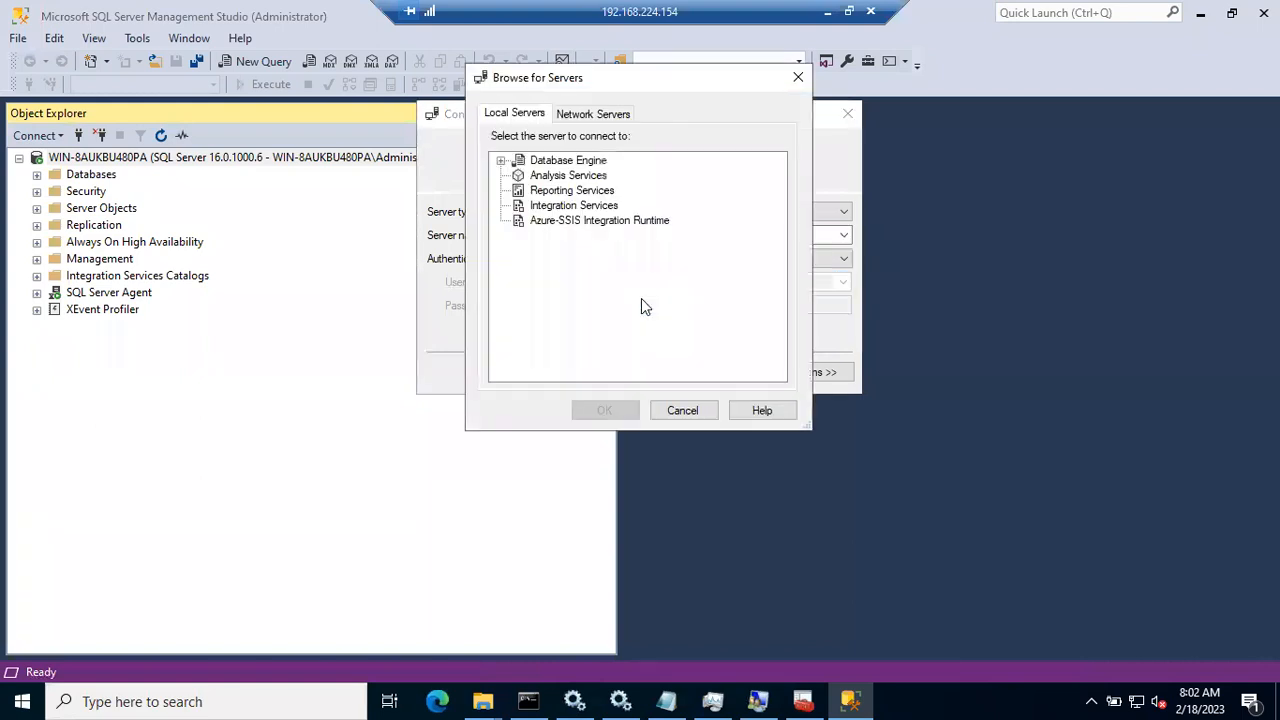
pyautogui.click(502, 161)
pyautogui.click(600, 190)
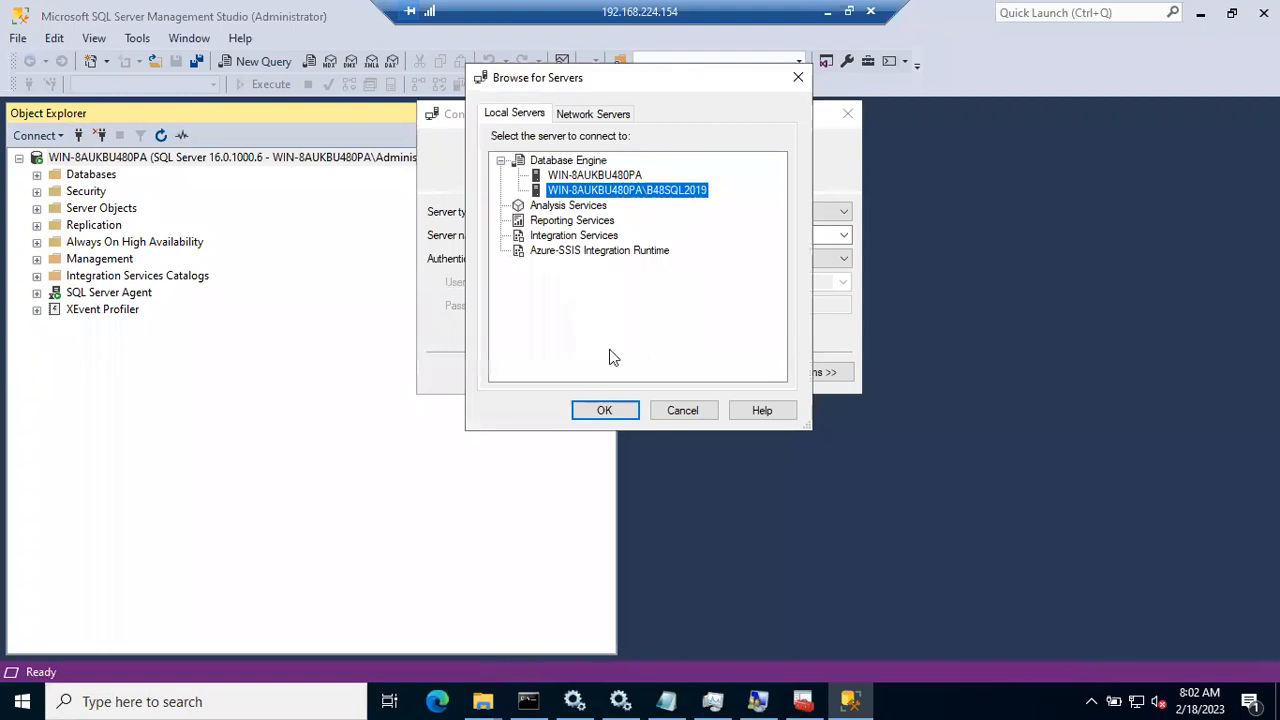
pyautogui.click(604, 410)
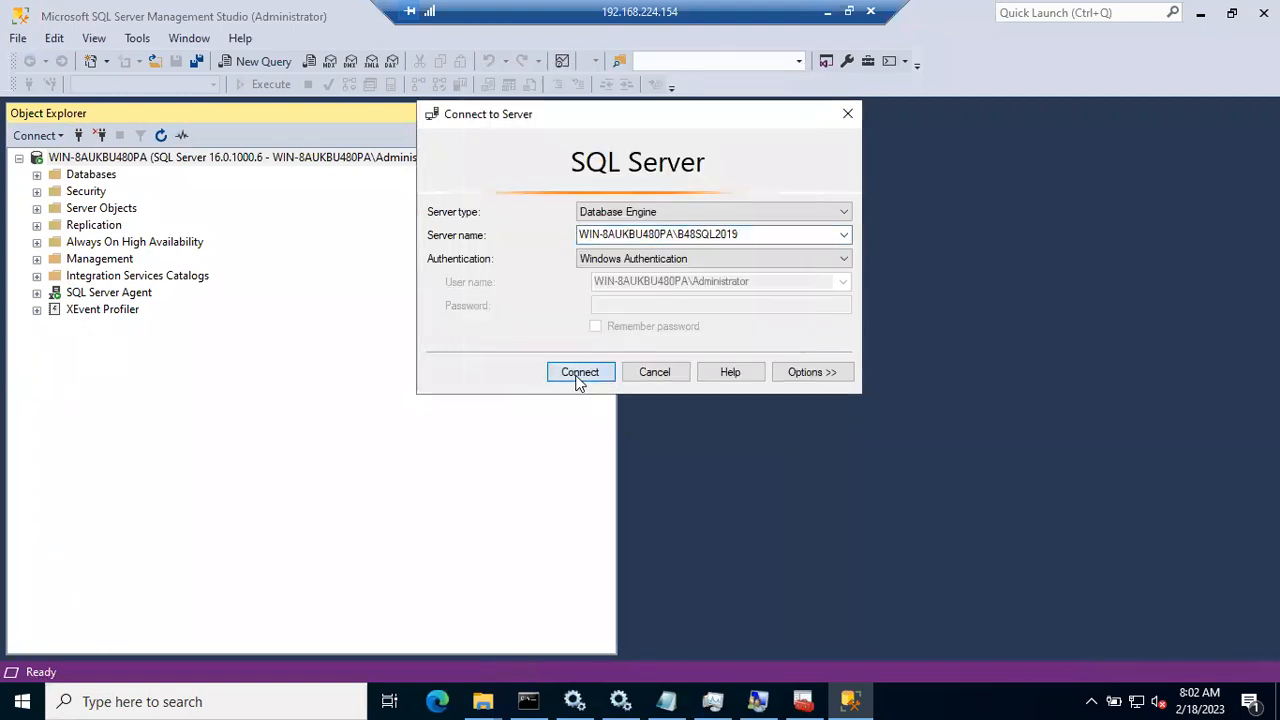
# Step: Attempt the B48SQL2019 connection and dismiss the untrusted-certificate error
pyautogui.click(580, 375)
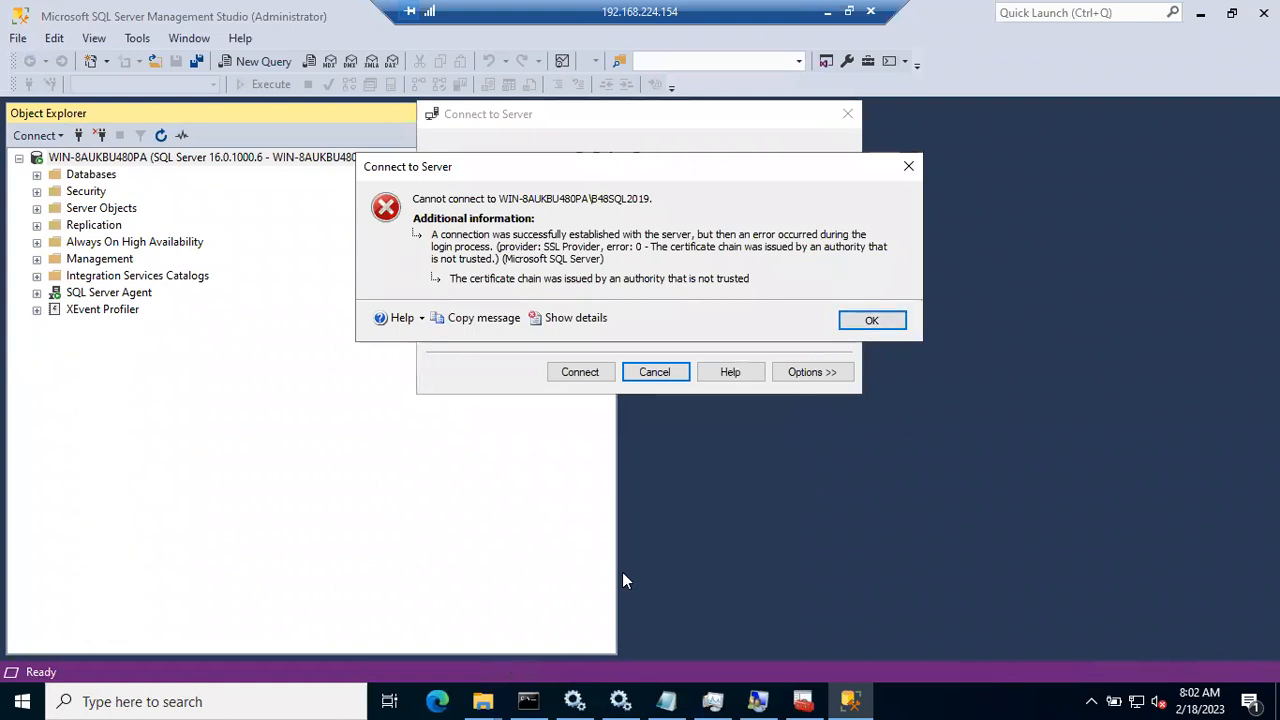
pyautogui.click(871, 320)
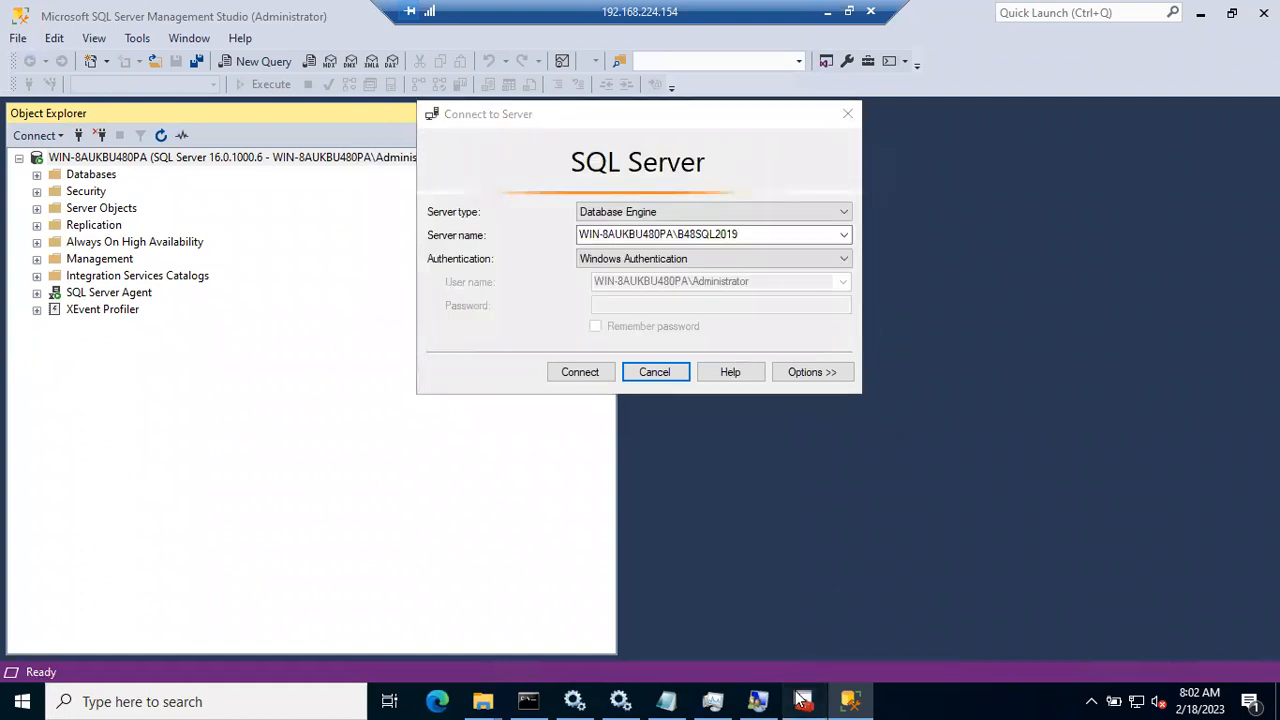
pyautogui.click(803, 701)
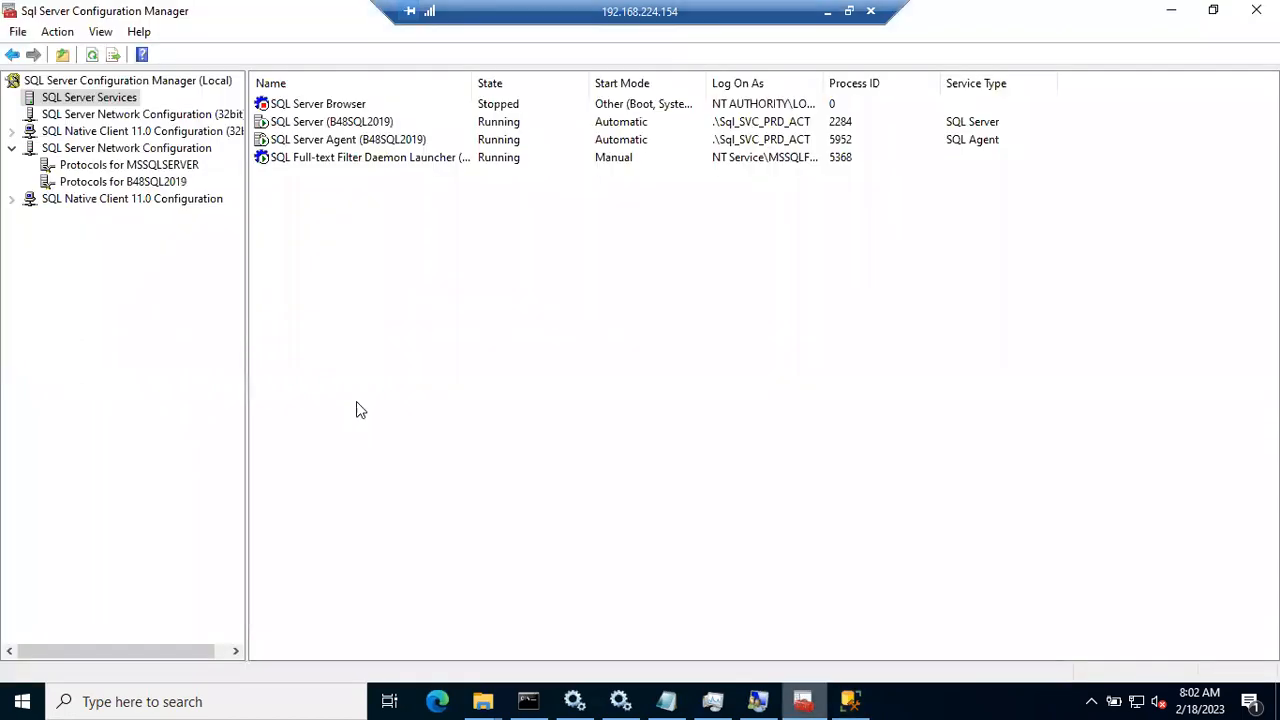
# Step: Inspect B48SQL2019's TCP/IP IP Addresses settings (IPAll dynamic port 49795) and cancel without changes
pyautogui.click(84, 168)
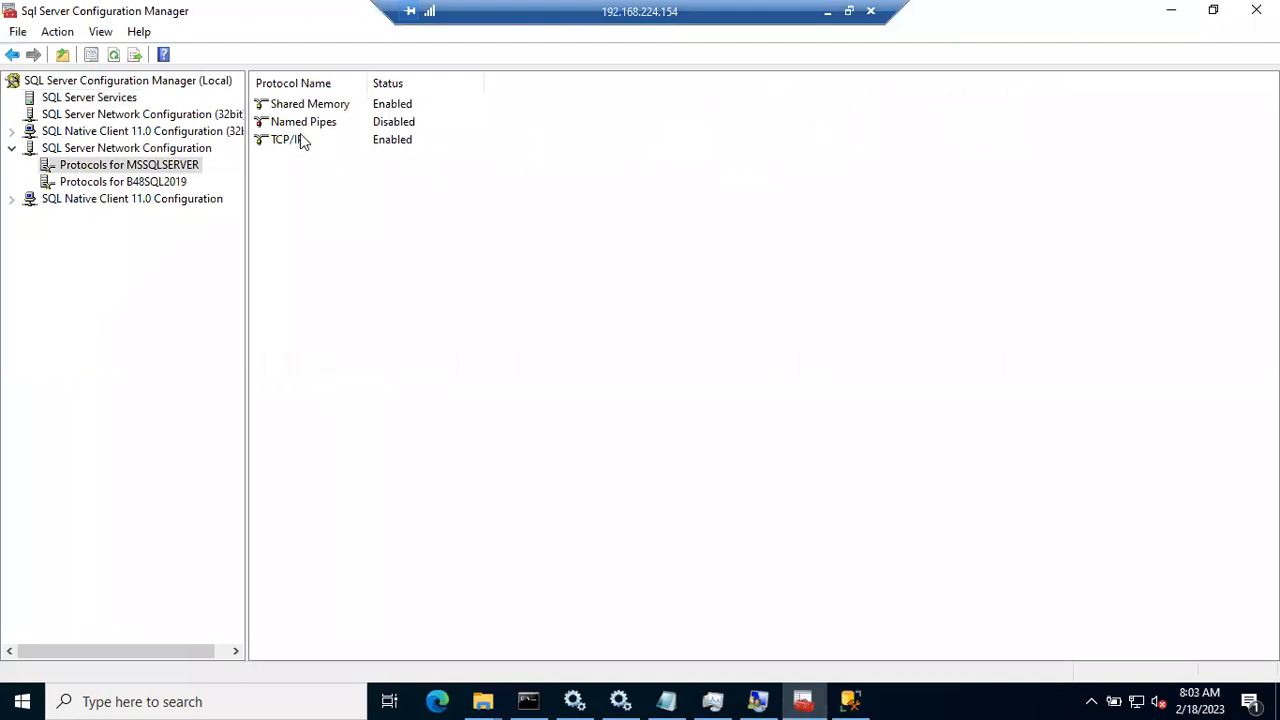
pyautogui.click(148, 184)
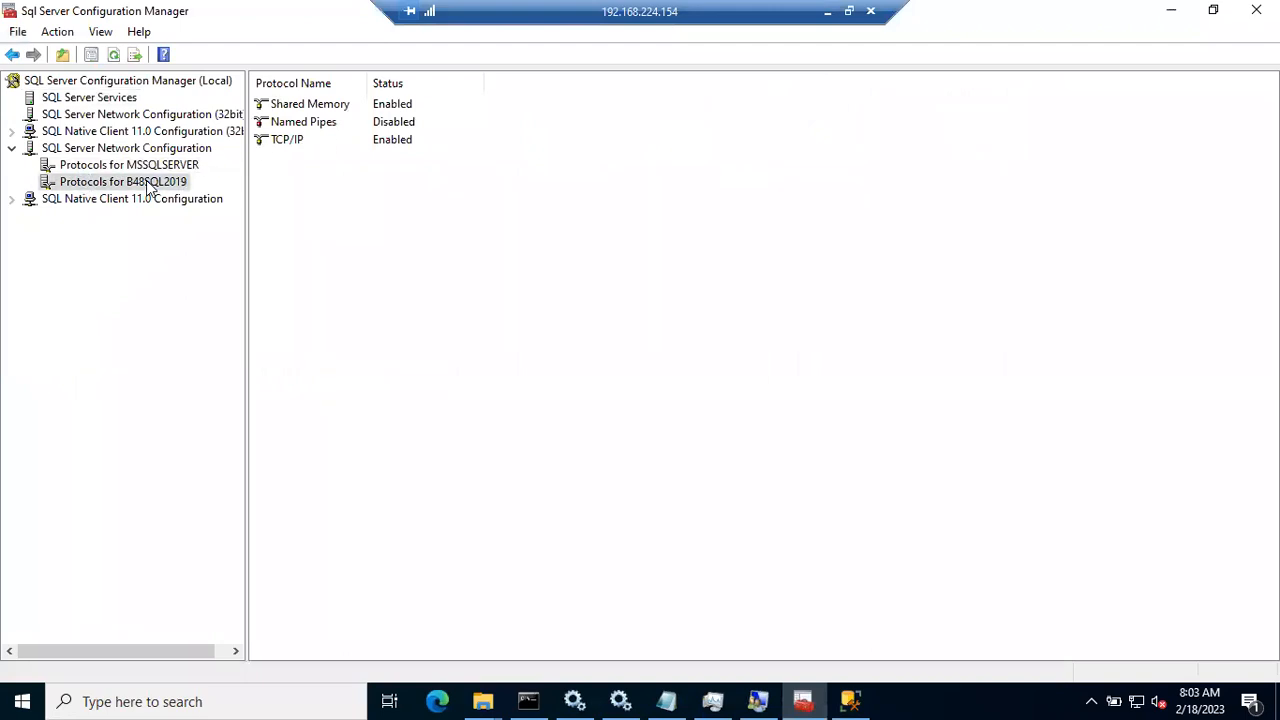
pyautogui.doubleClick(388, 144)
pyautogui.click(539, 167)
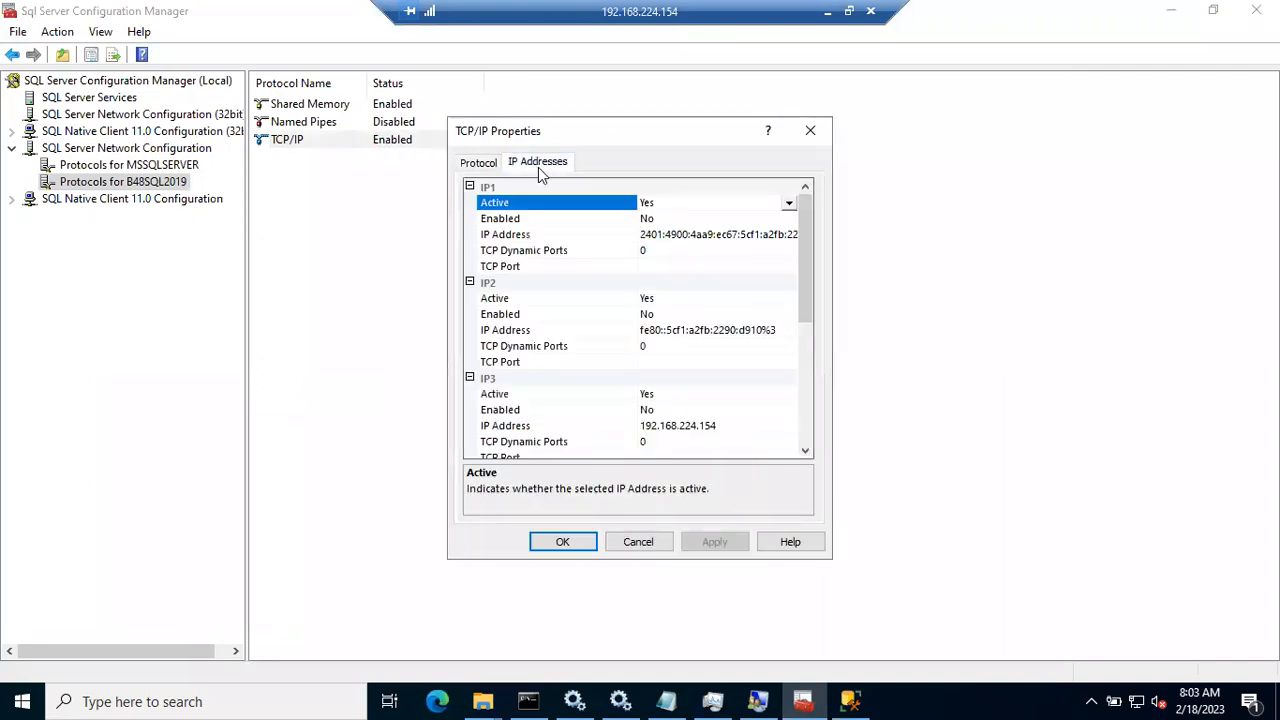
pyautogui.moveTo(800, 247); pyautogui.dragTo(810, 378)
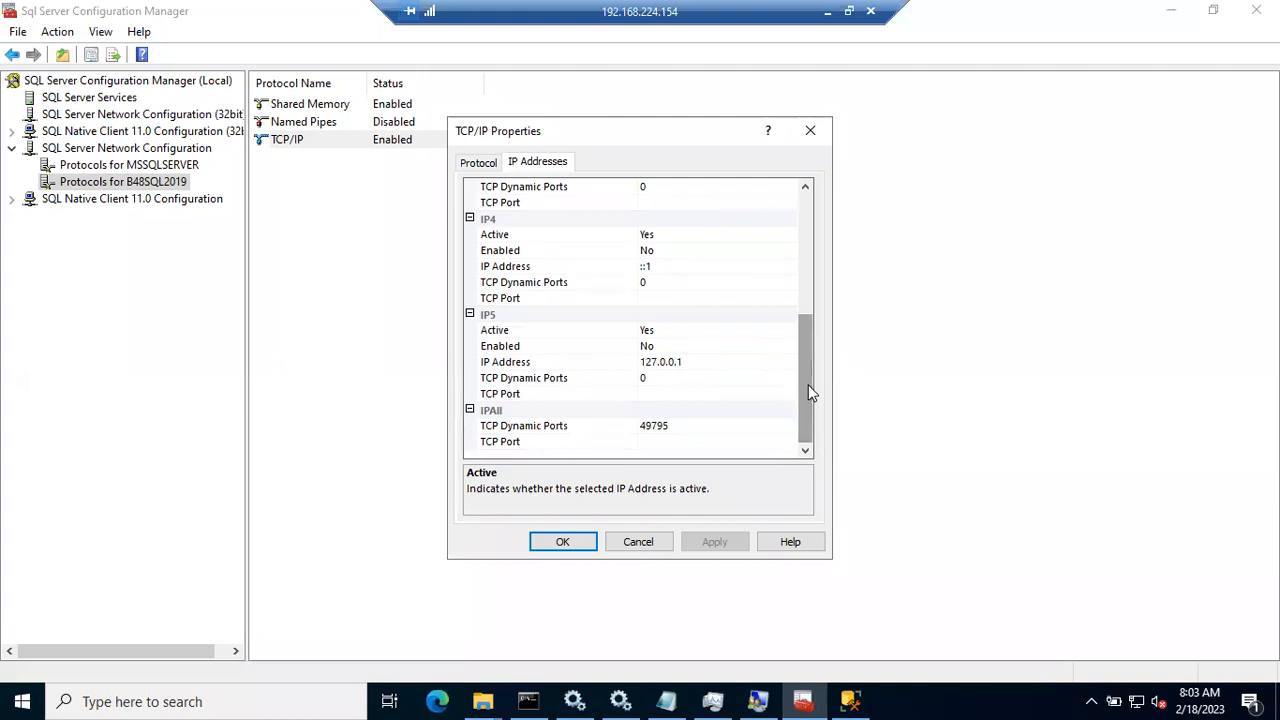
pyautogui.moveTo(808, 385); pyautogui.dragTo(820, 268)
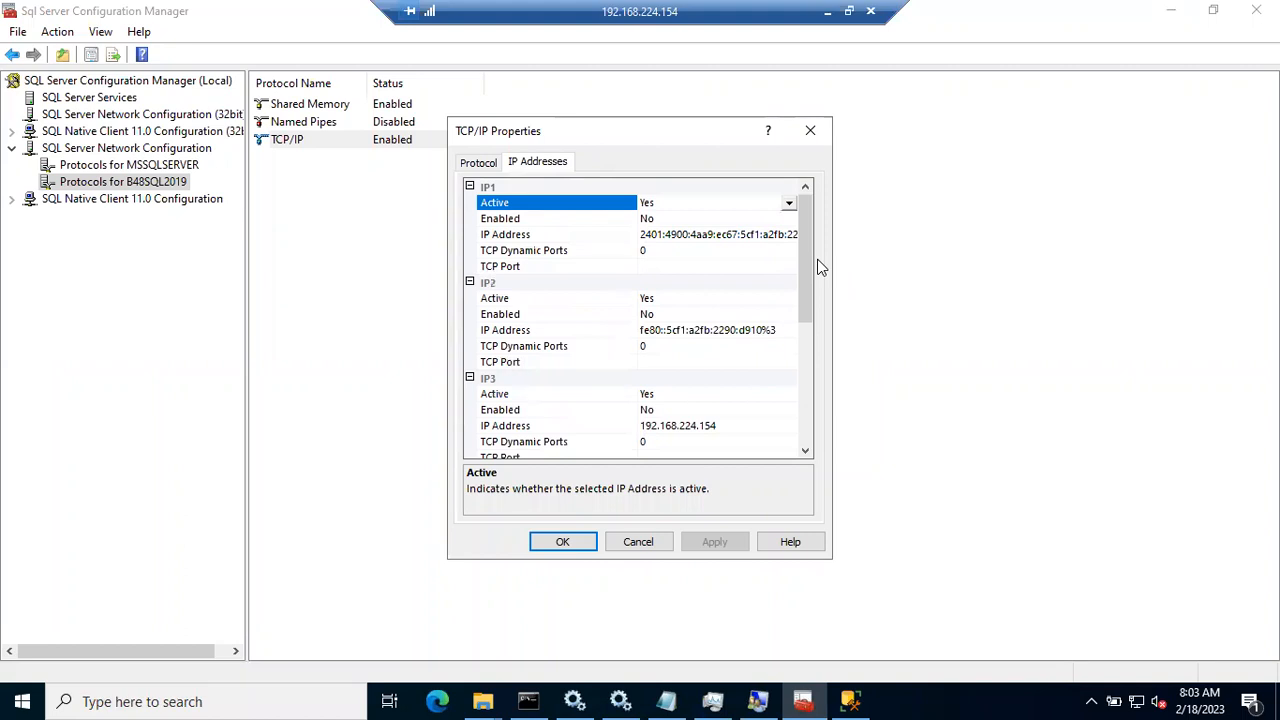
pyautogui.click(642, 542)
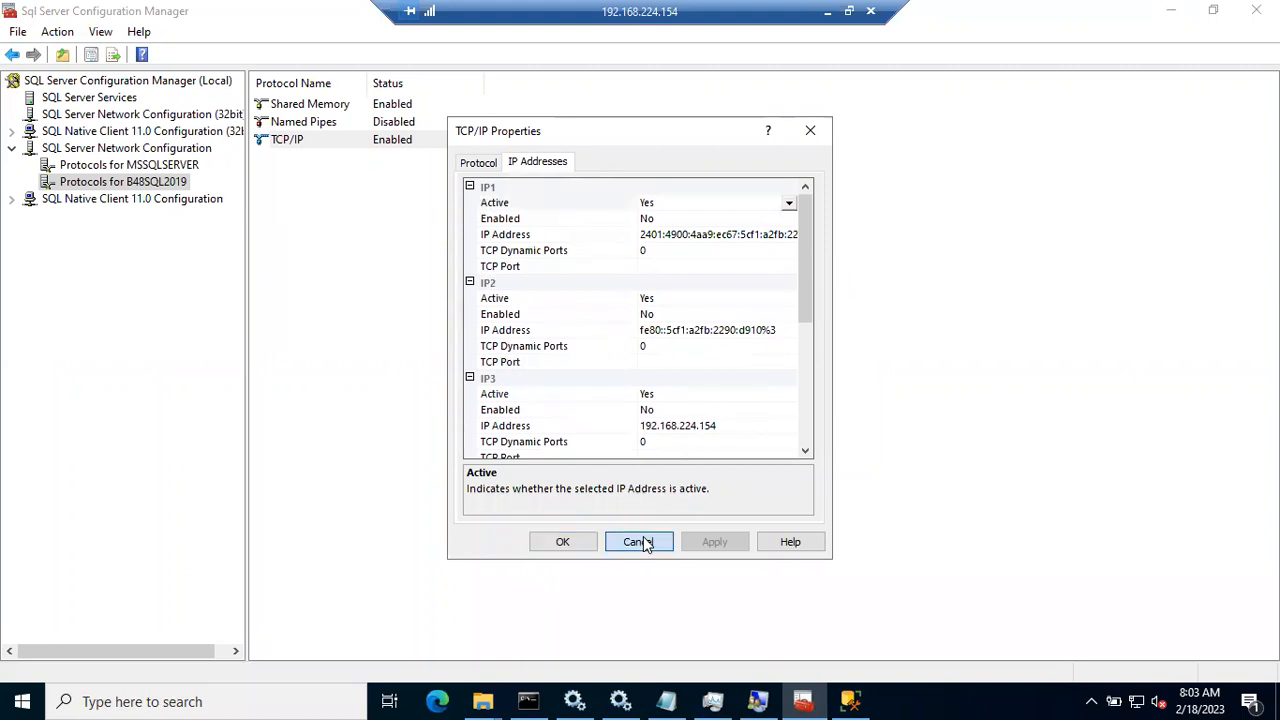
# Step: Open the Certificate tab of B48SQL2019's protocol properties and abandon a certificate import
pyautogui.rightClick(144, 186)
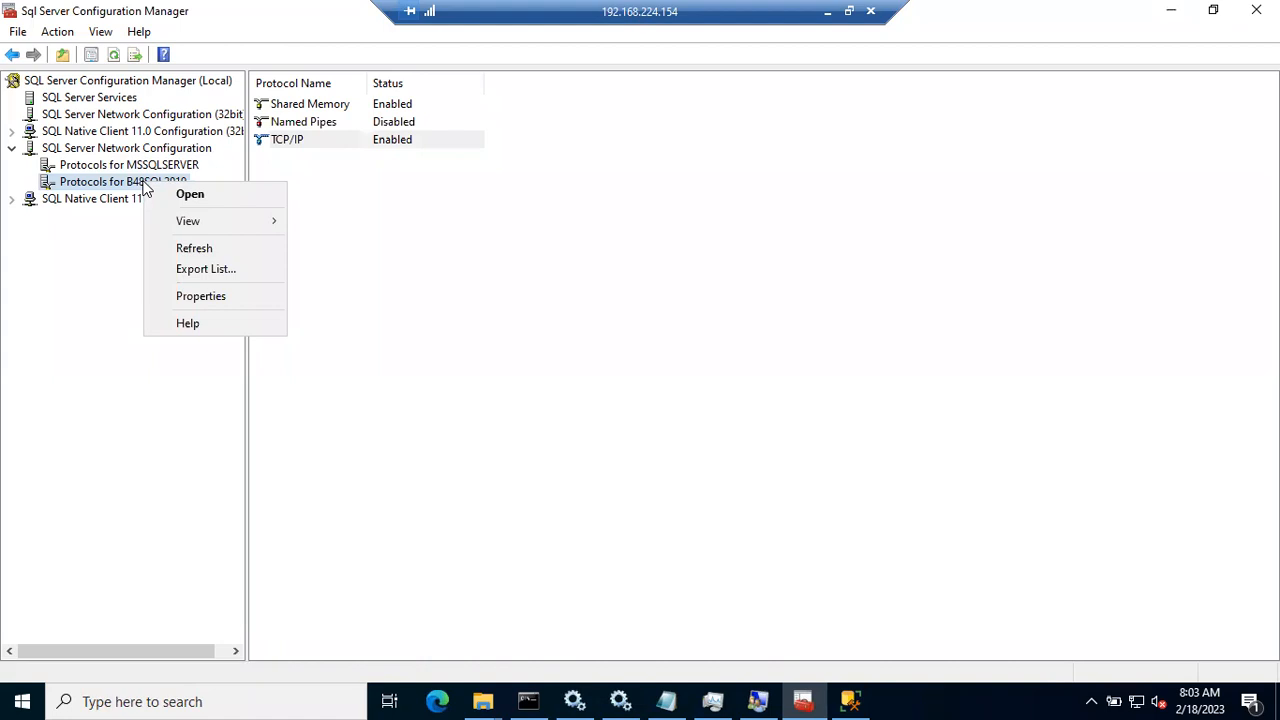
pyautogui.click(190, 300)
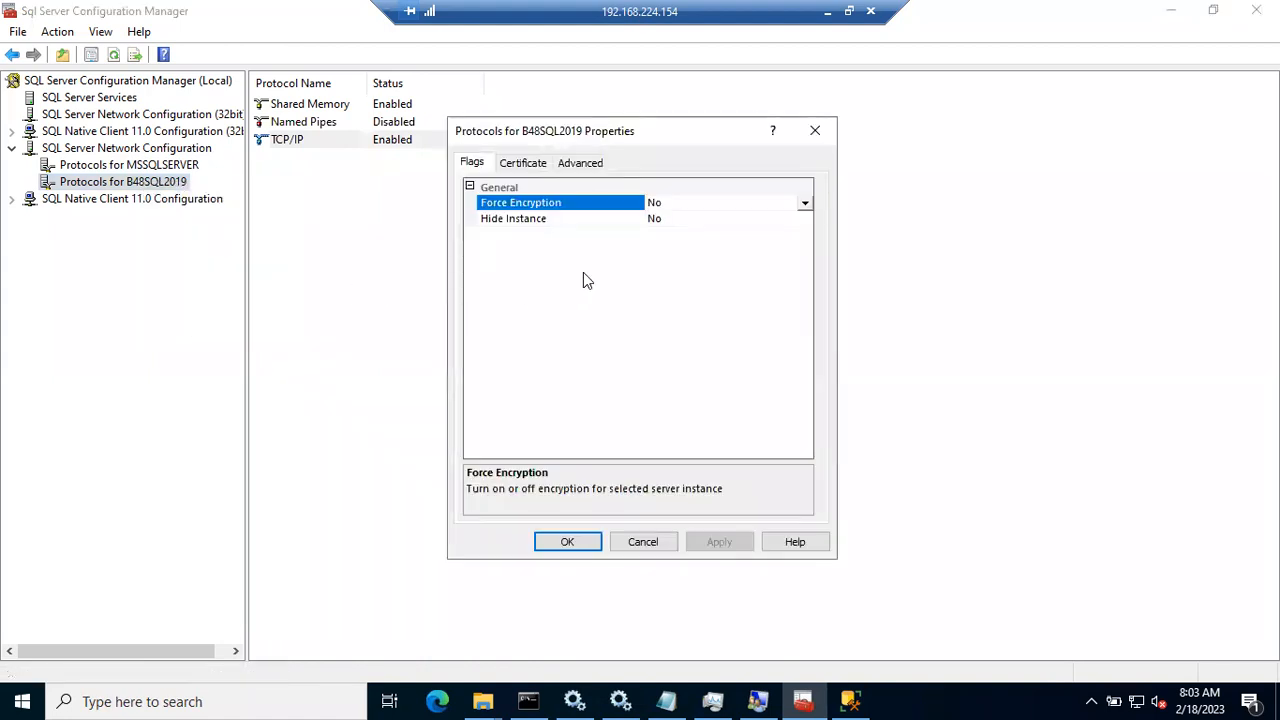
pyautogui.click(525, 163)
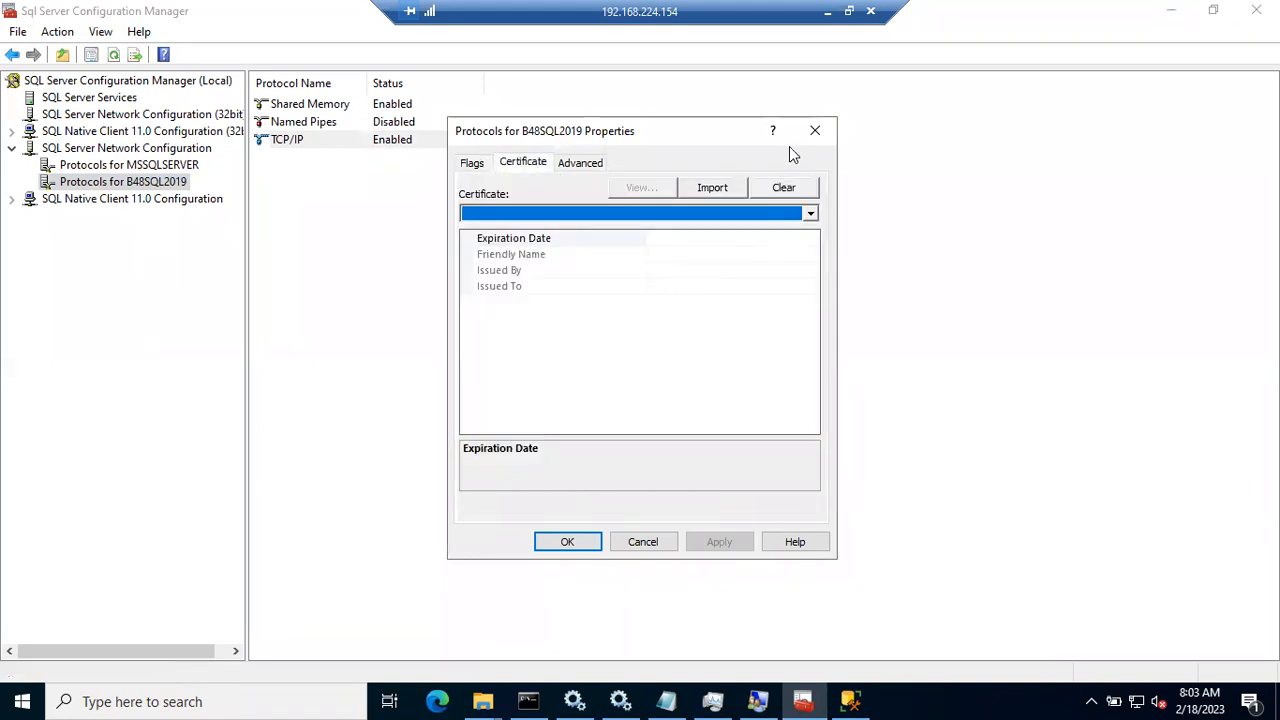
pyautogui.click(716, 191)
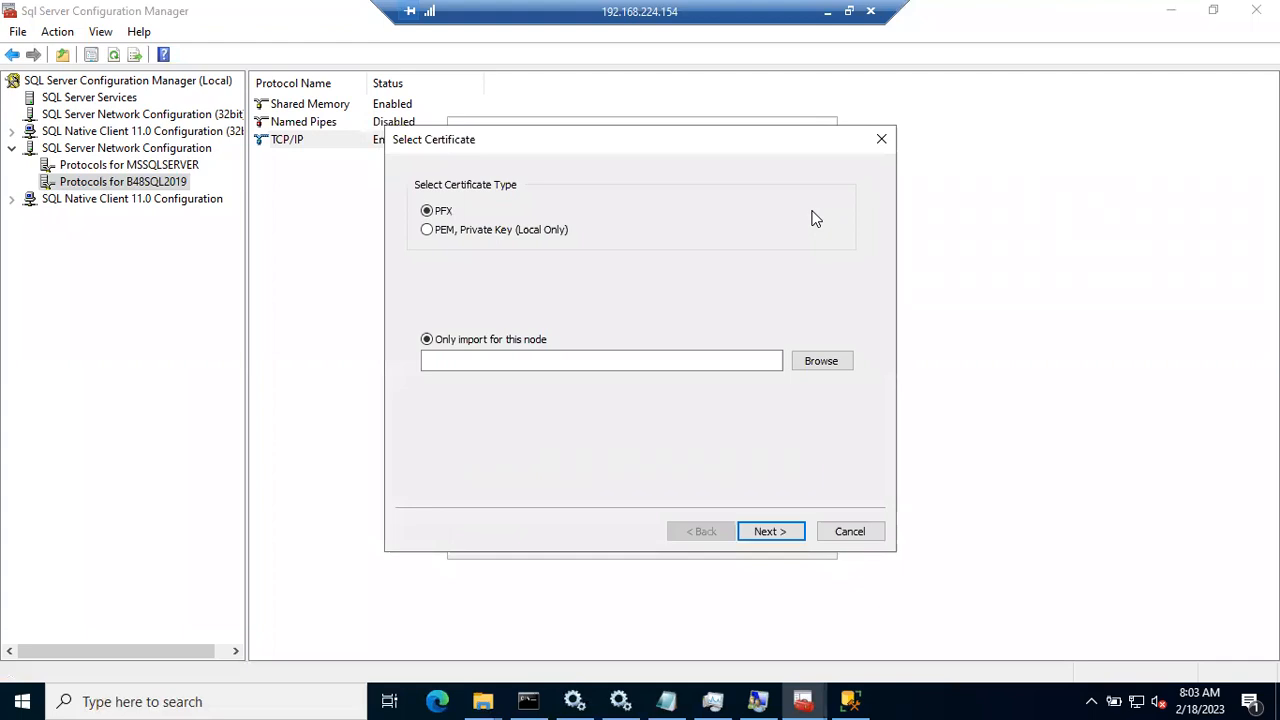
pyautogui.click(848, 531)
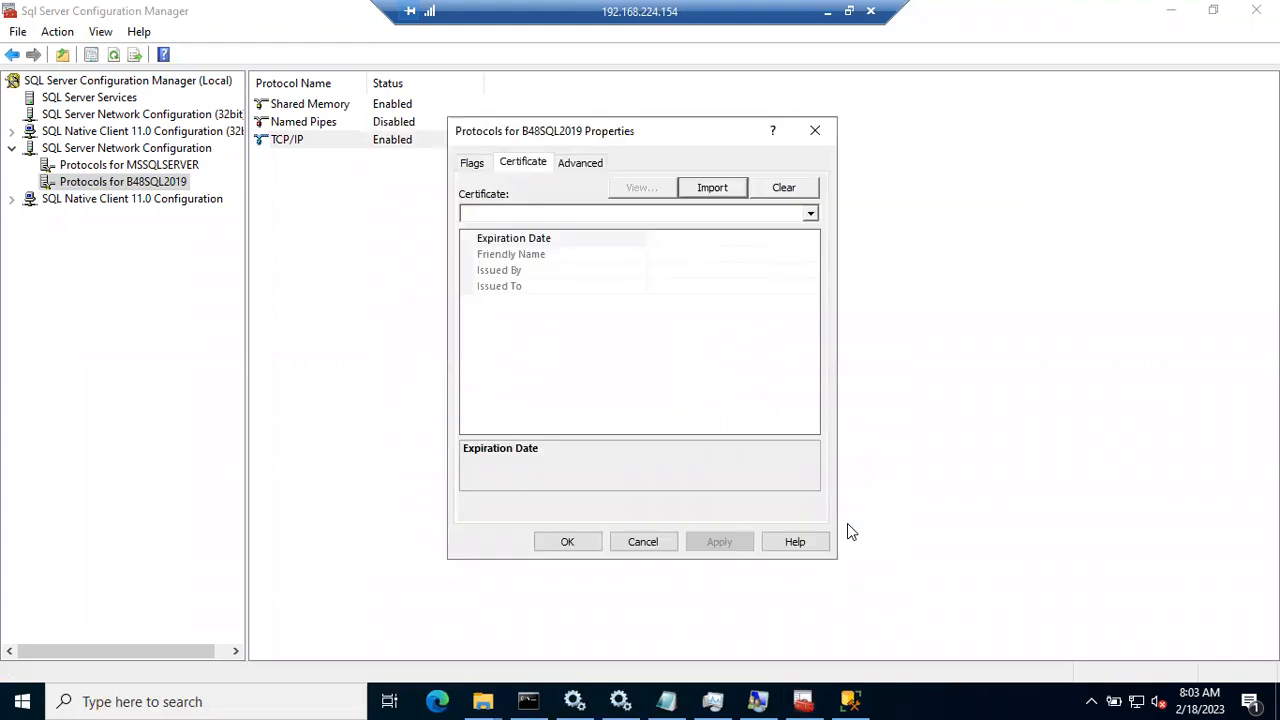
# Step: Confirm B48SQL2019's certificate list is empty, check its Advanced settings, and close the properties
pyautogui.click(810, 215)
pyautogui.click(810, 215)
pyautogui.click(810, 215)
pyautogui.click(810, 215)
pyautogui.click(810, 215)
pyautogui.click(811, 217)
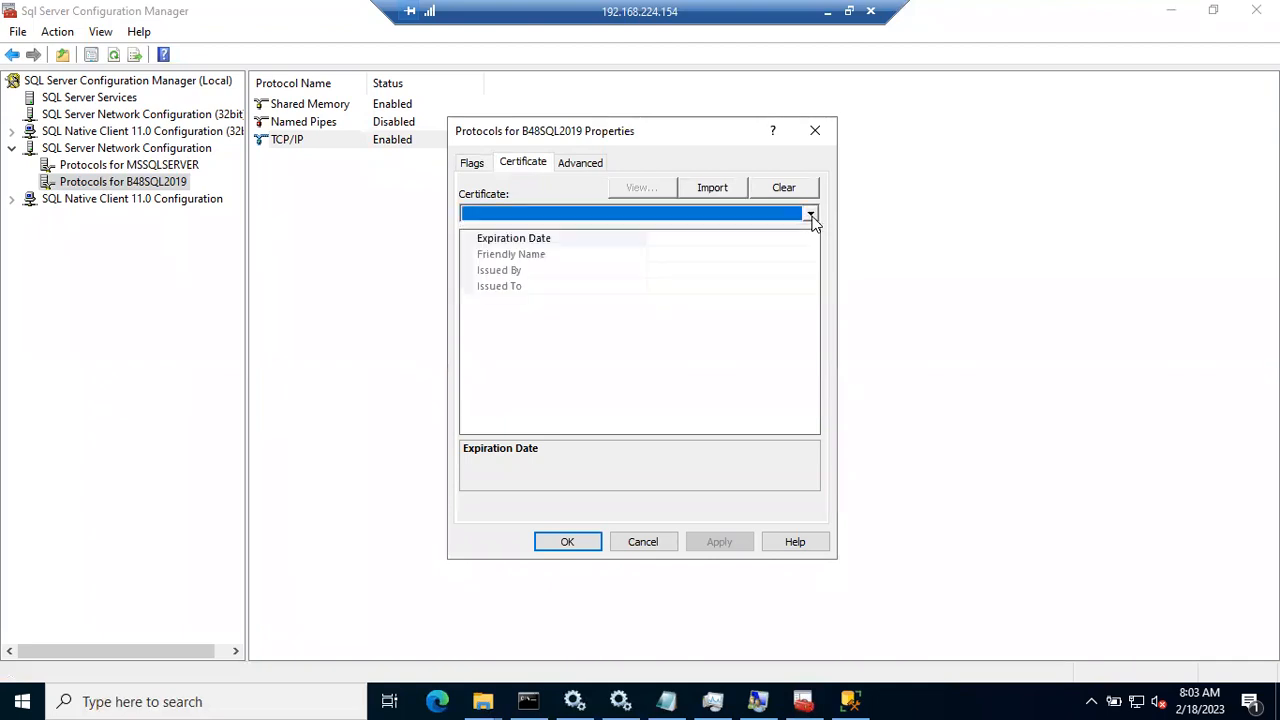
pyautogui.click(597, 168)
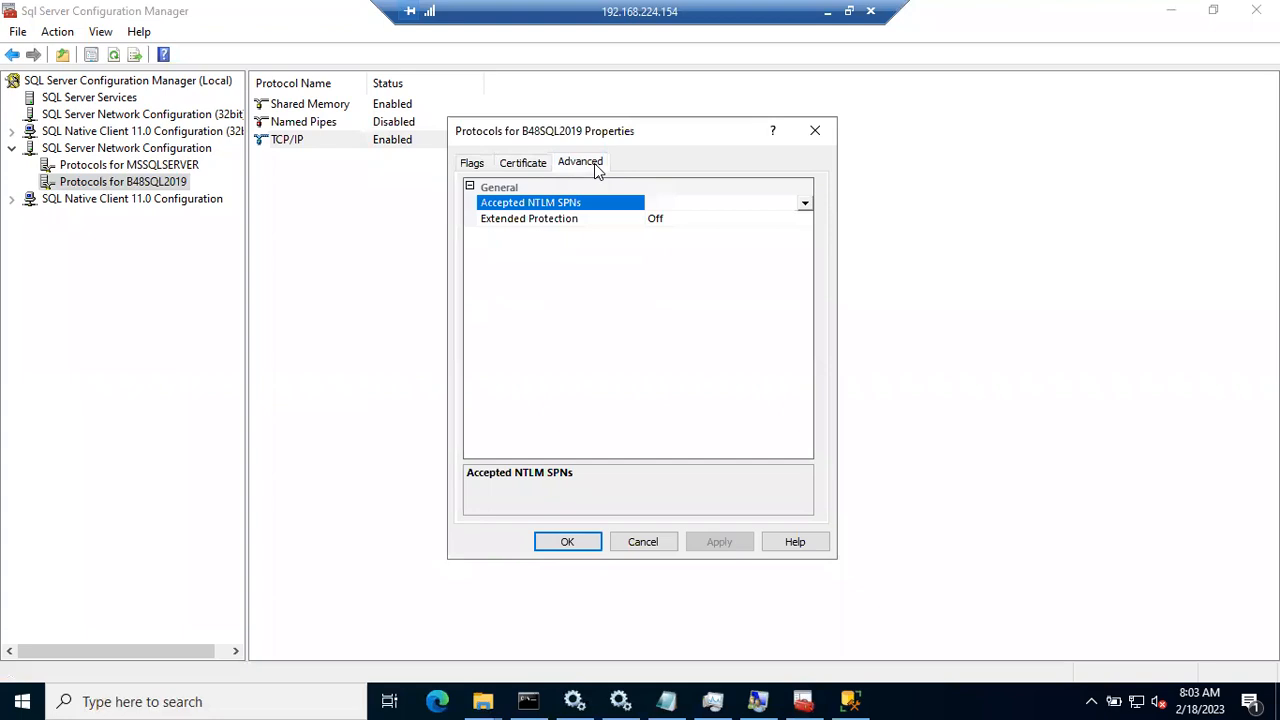
pyautogui.click(506, 171)
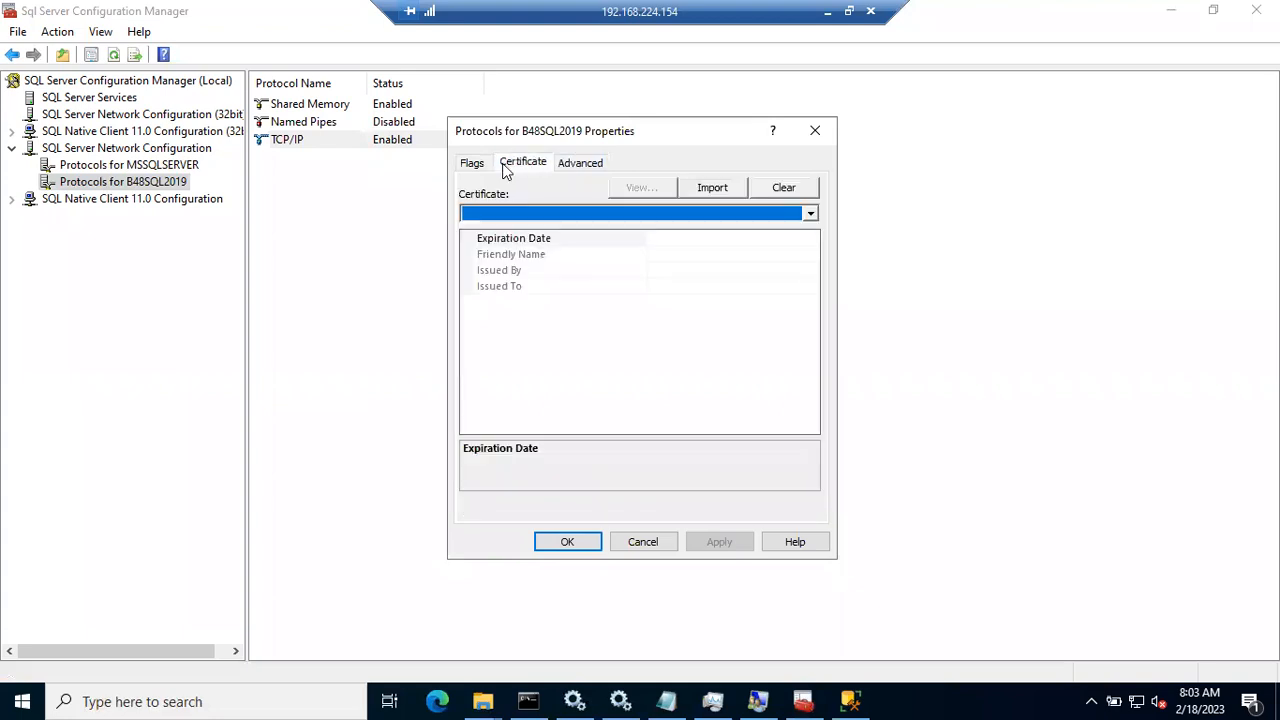
pyautogui.click(815, 130)
# Step: Check MSSQLSERVER's protocol properties: empty certificate list and Advanced settings, closed without changes
pyautogui.click(190, 167)
pyautogui.rightClick(180, 163)
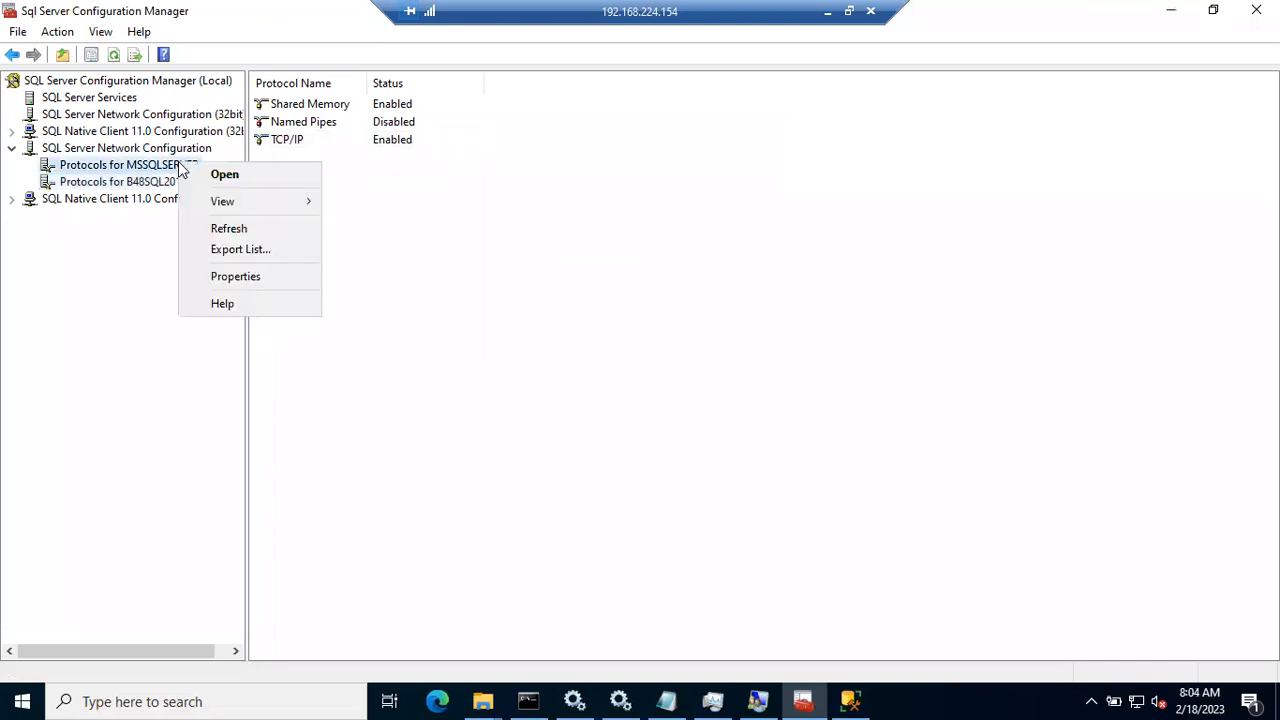
pyautogui.click(226, 284)
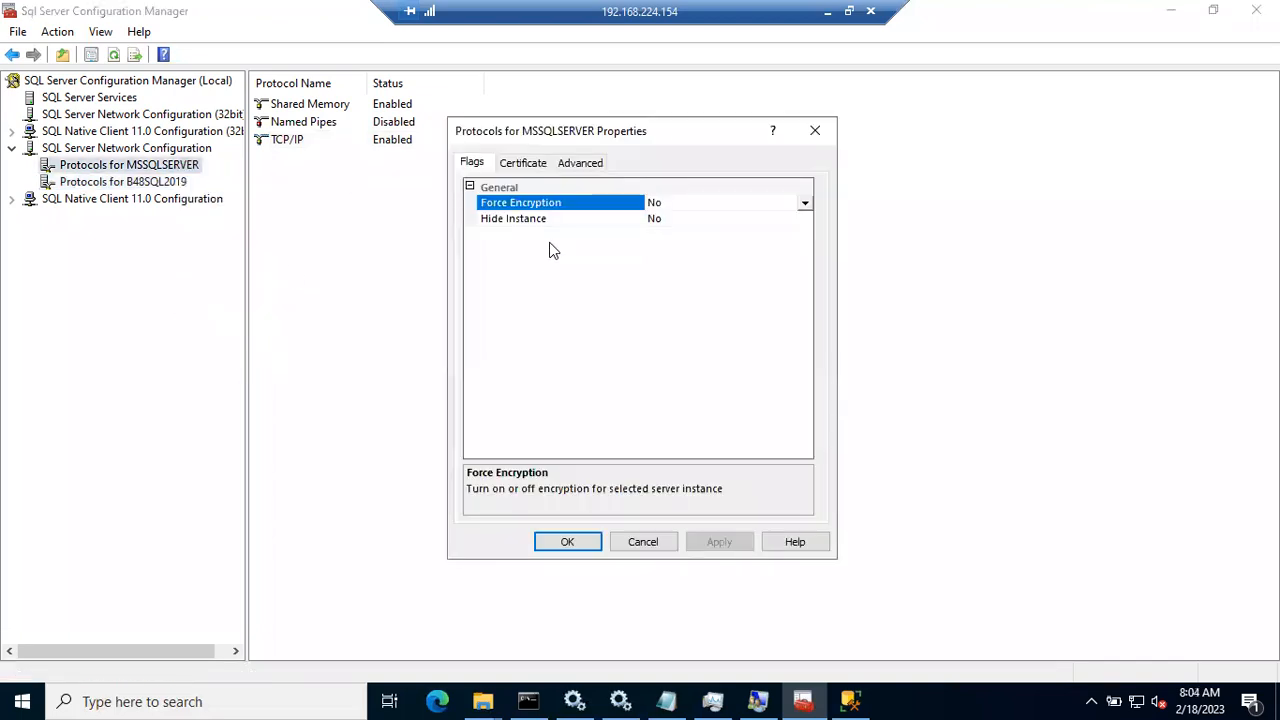
pyautogui.click(525, 163)
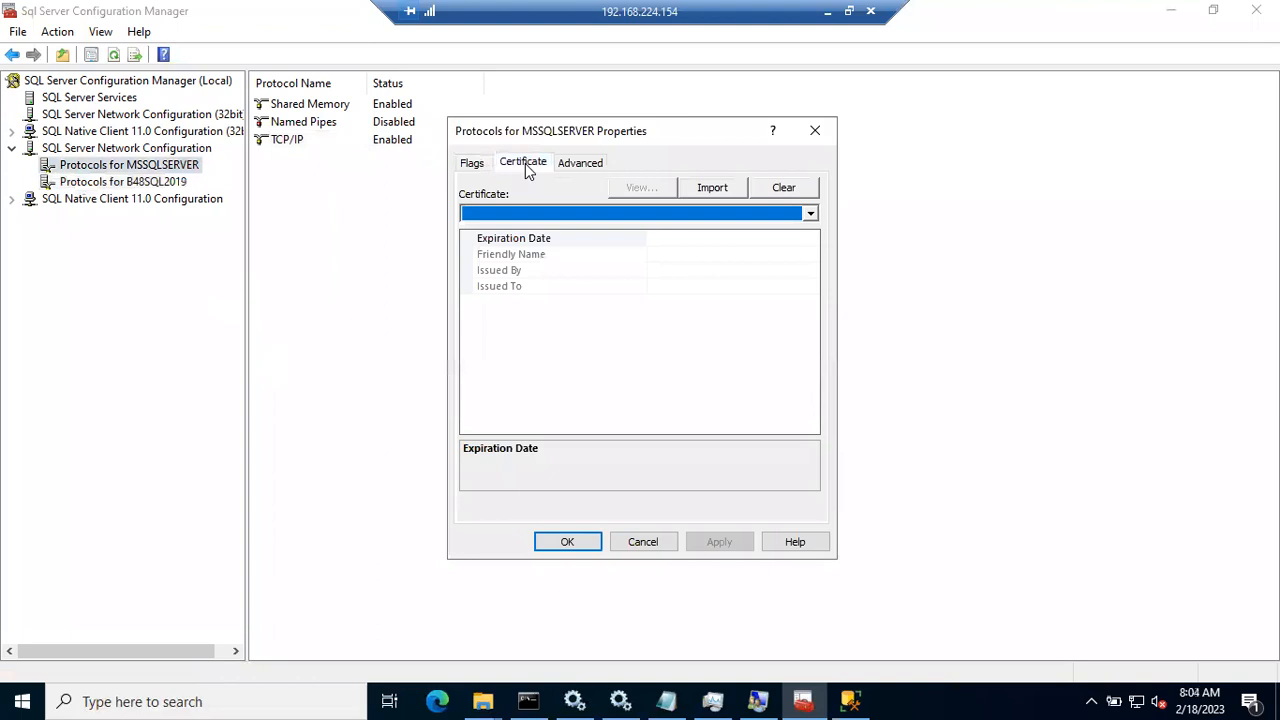
pyautogui.click(812, 216)
pyautogui.click(814, 218)
pyautogui.click(590, 165)
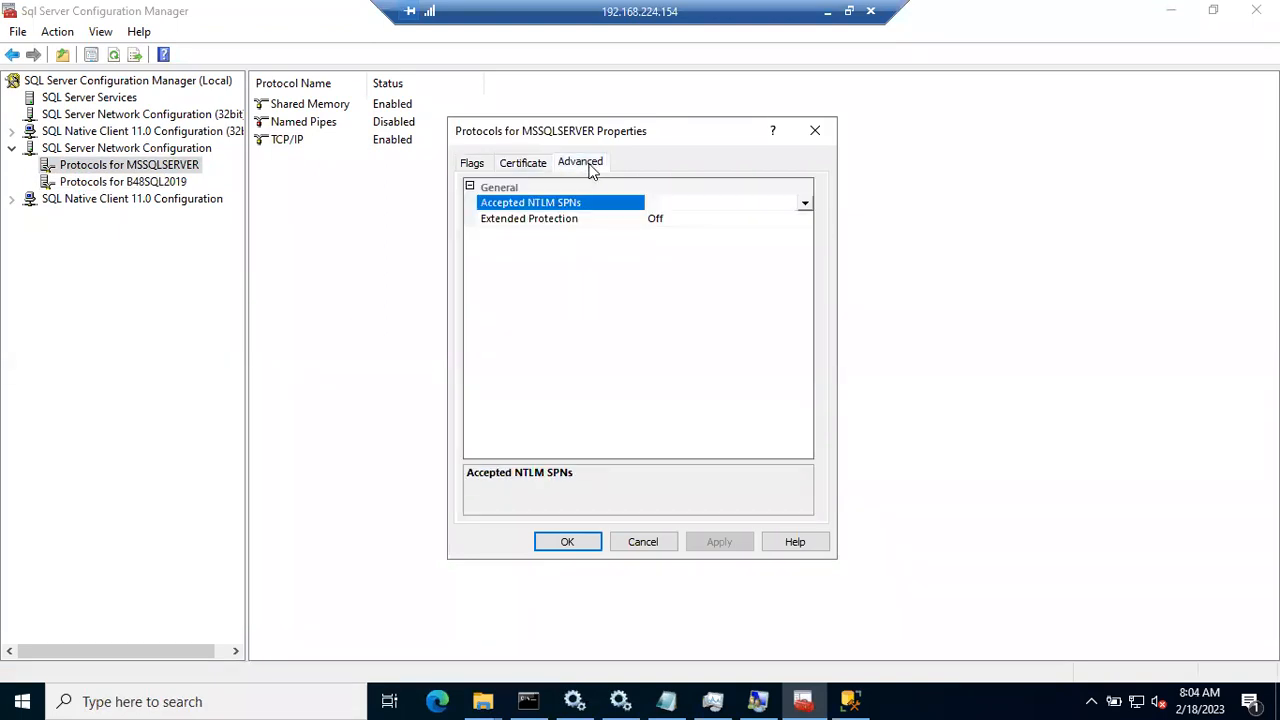
pyautogui.click(645, 542)
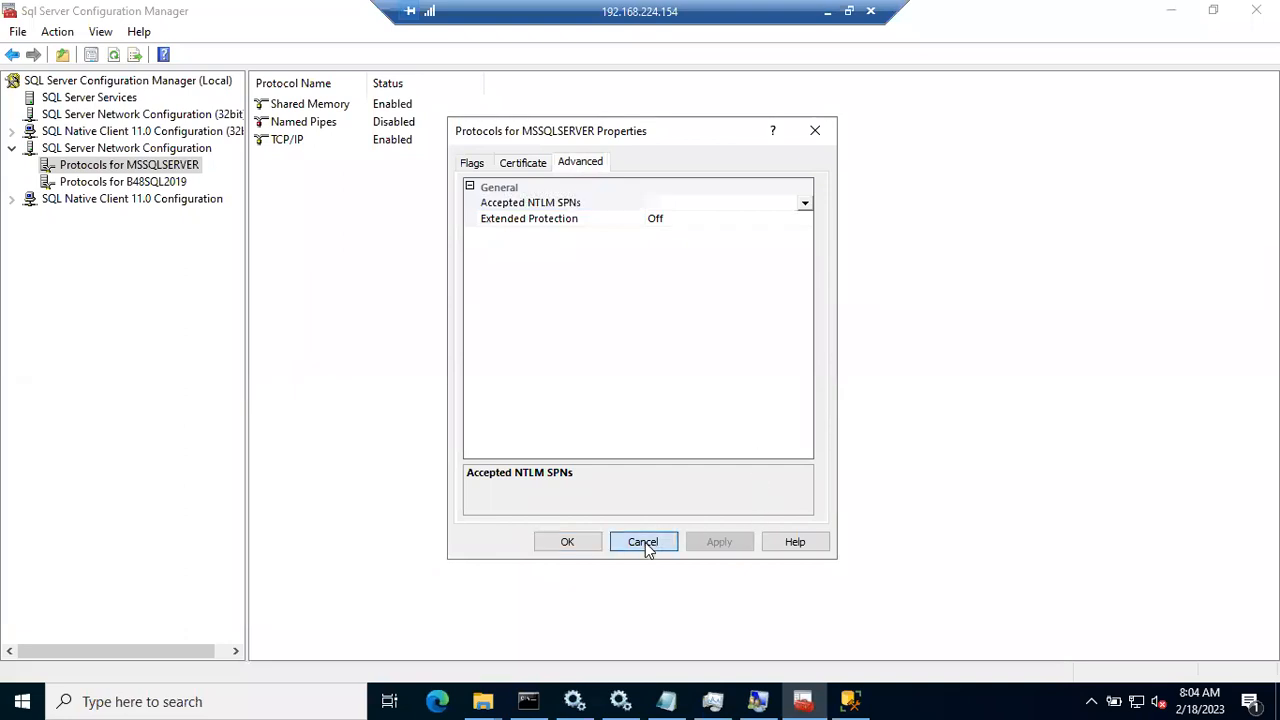
# Step: Reopen and close the B48SQL2019 protocol properties
pyautogui.click(152, 181)
pyautogui.click(151, 168)
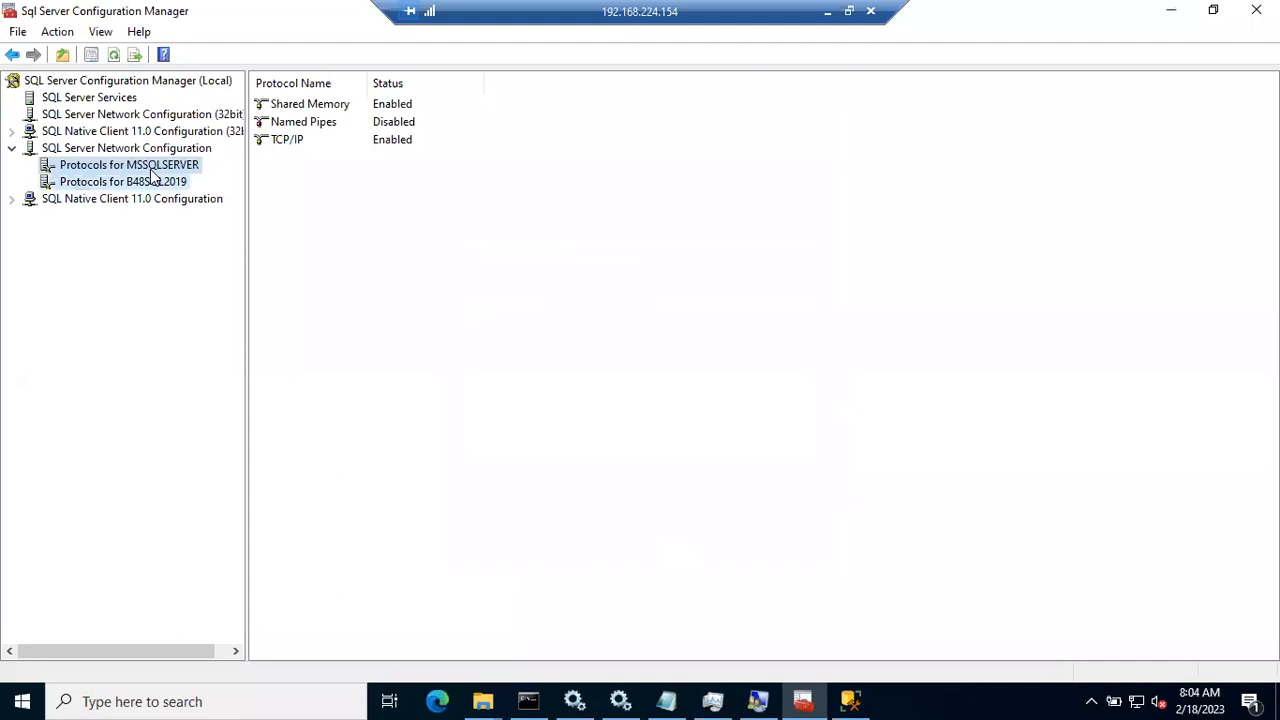
pyautogui.click(153, 183)
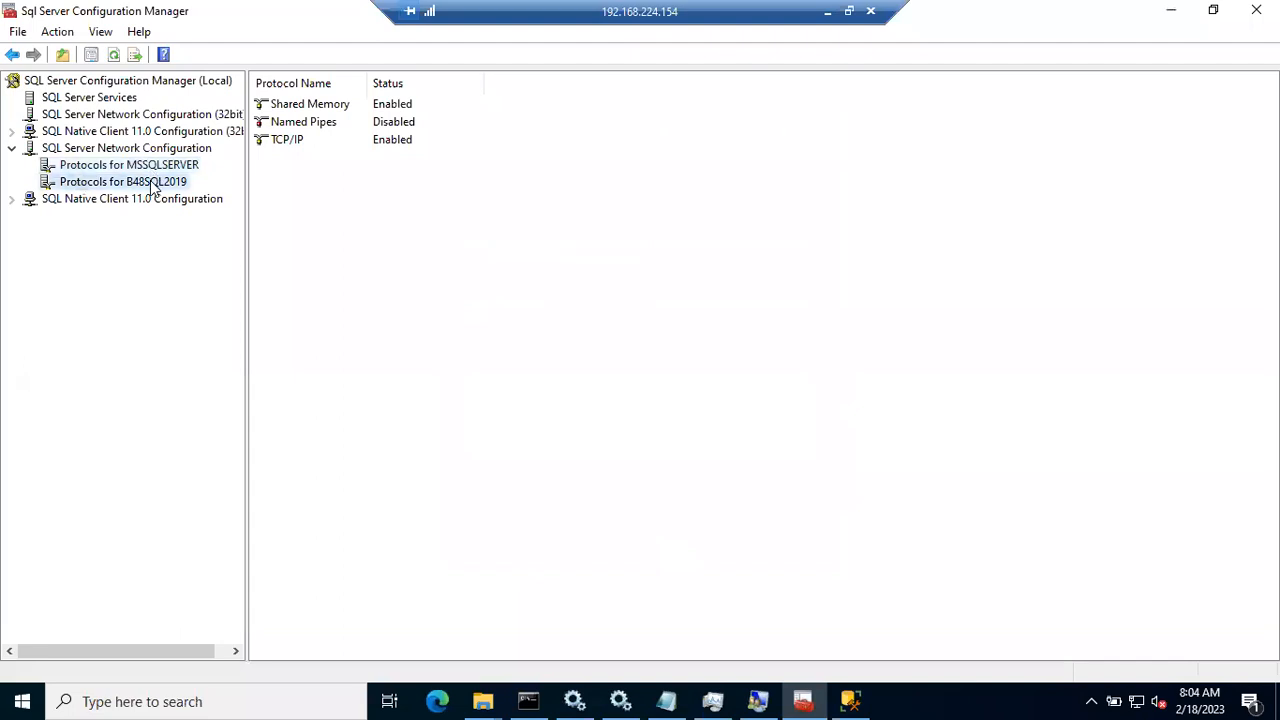
pyautogui.rightClick(152, 188)
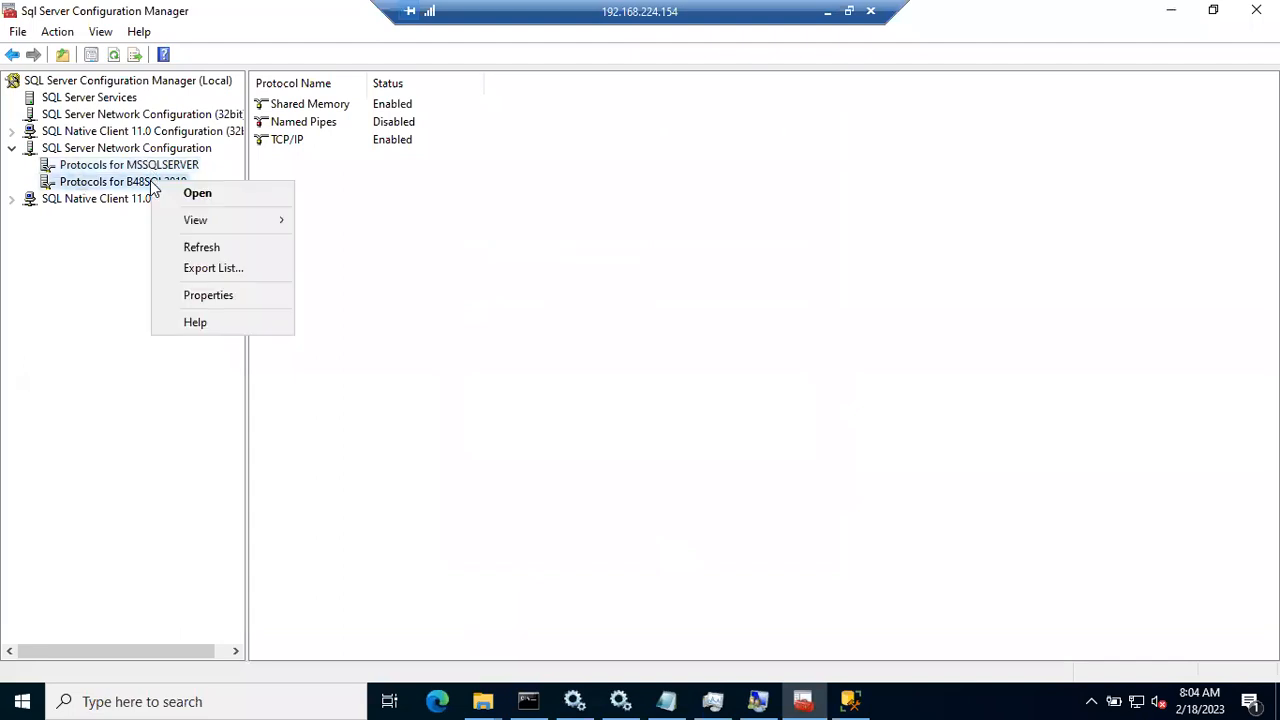
pyautogui.click(203, 305)
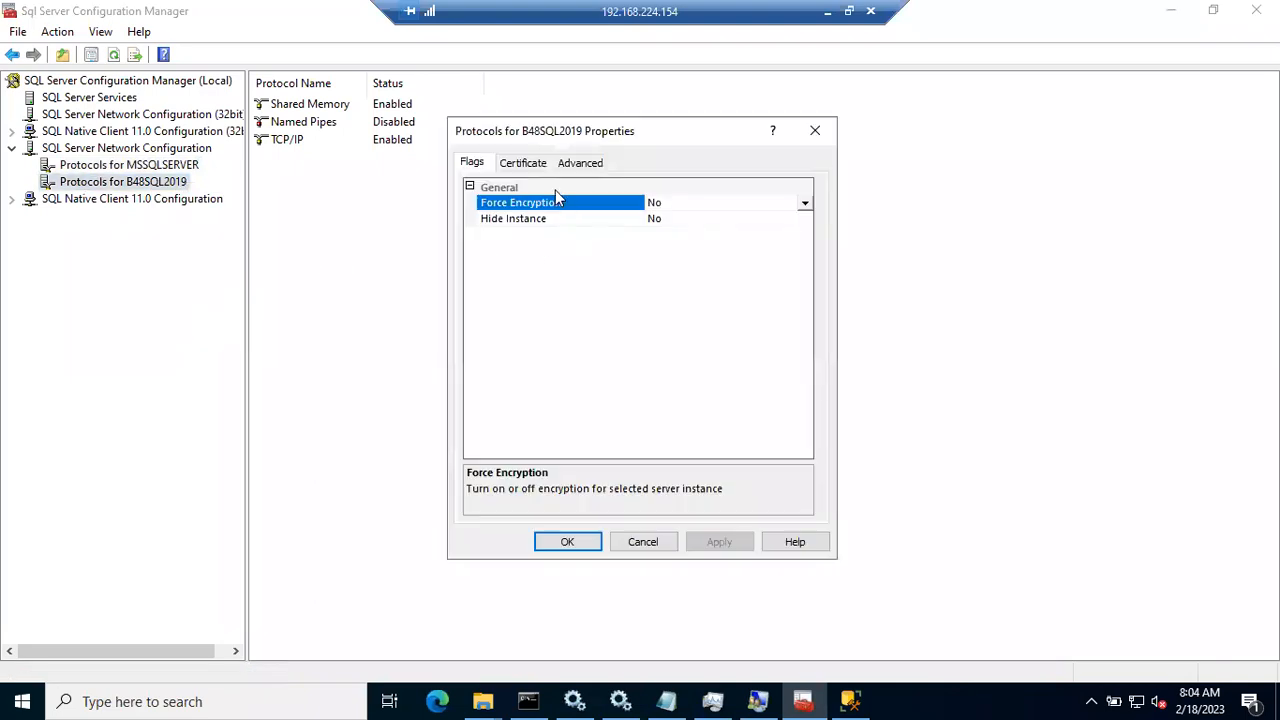
pyautogui.click(814, 129)
# Step: Recheck MSSQLSERVER's Certificate tab, then show the SQL Server Services list
pyautogui.rightClick(167, 166)
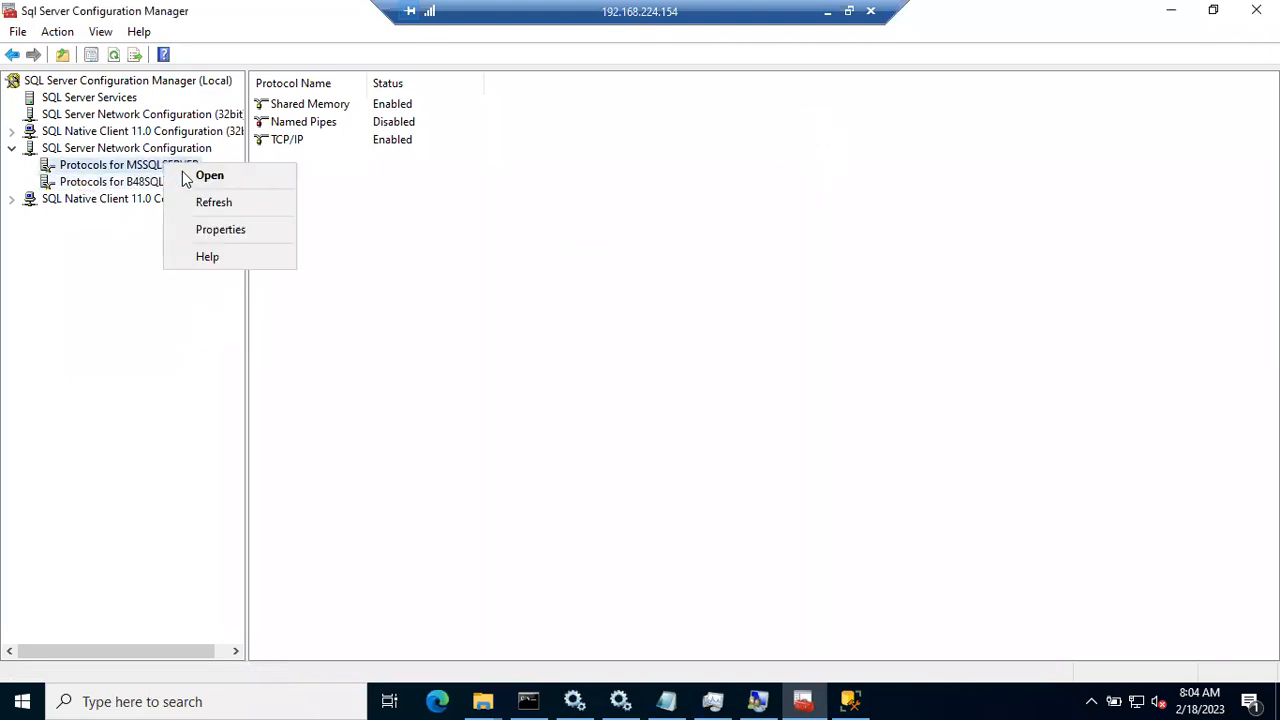
pyautogui.click(203, 230)
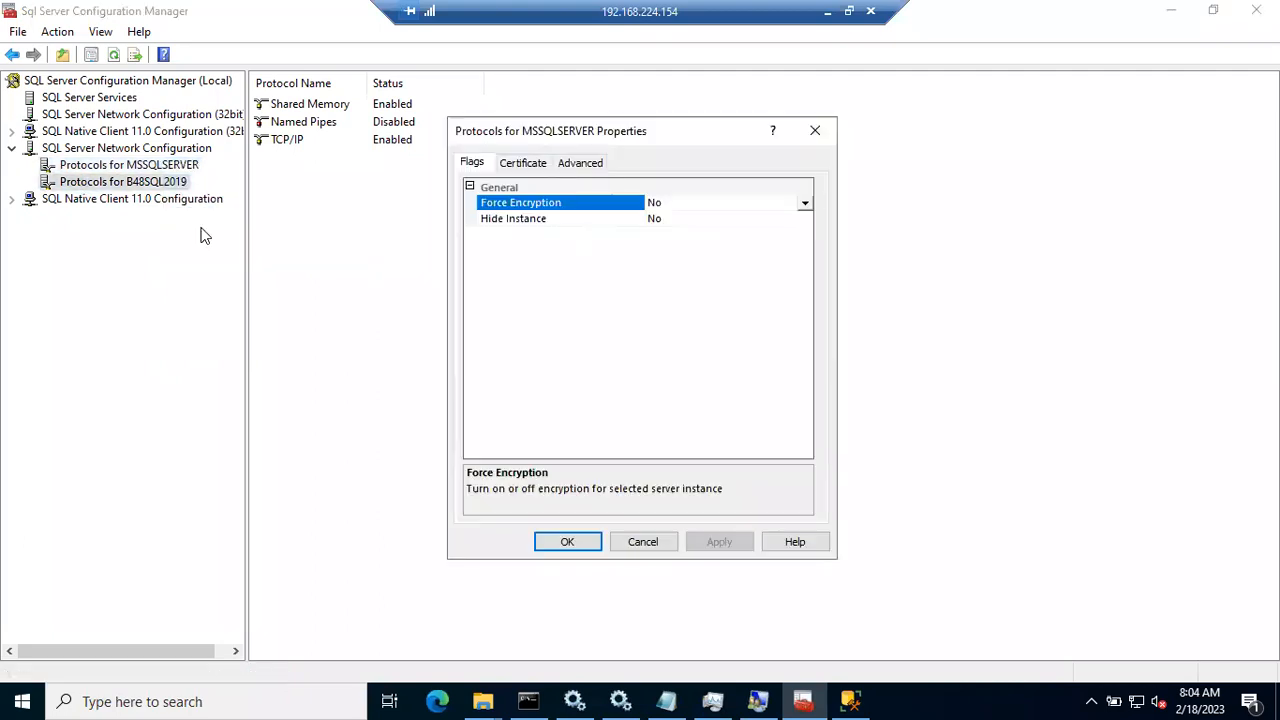
pyautogui.click(525, 163)
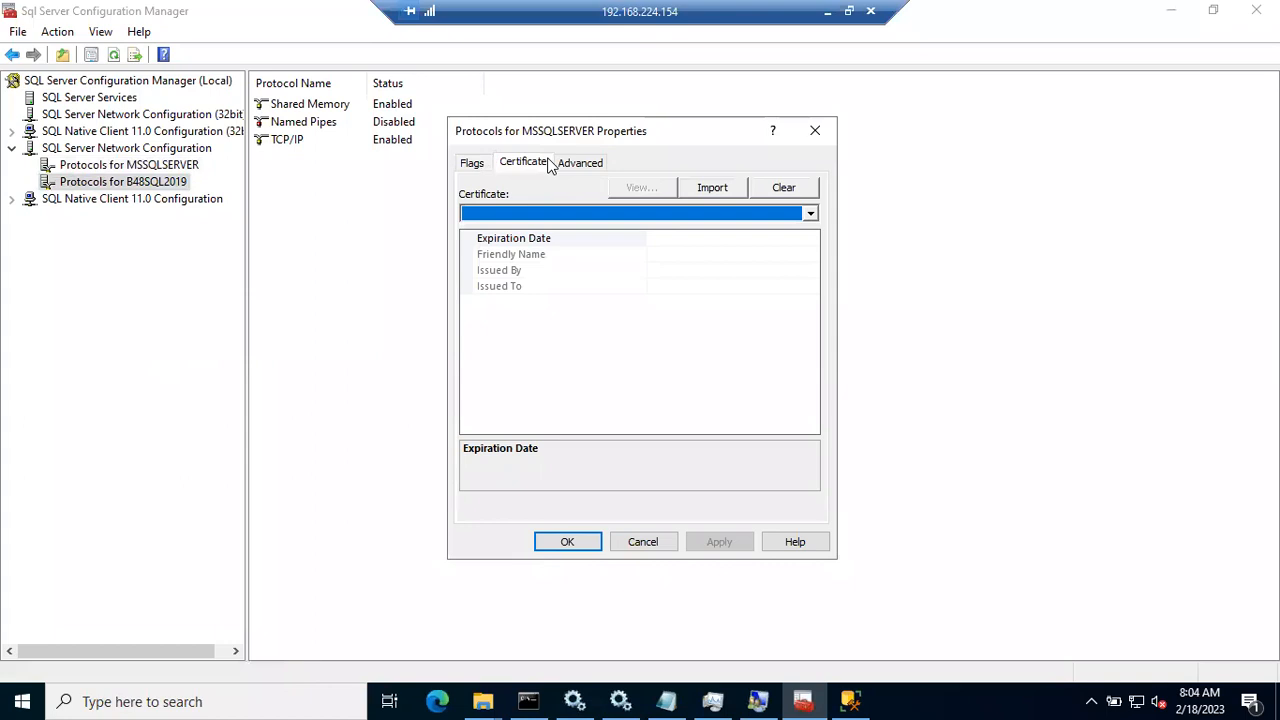
pyautogui.click(815, 130)
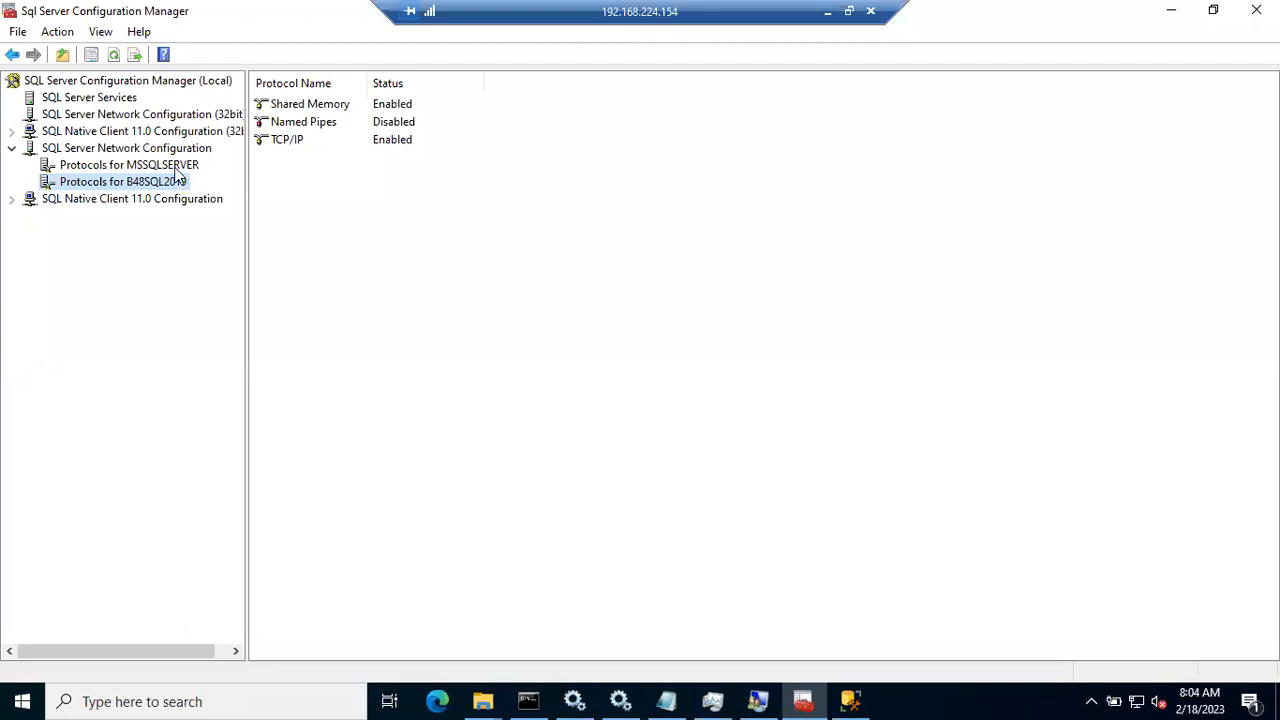
pyautogui.click(110, 100)
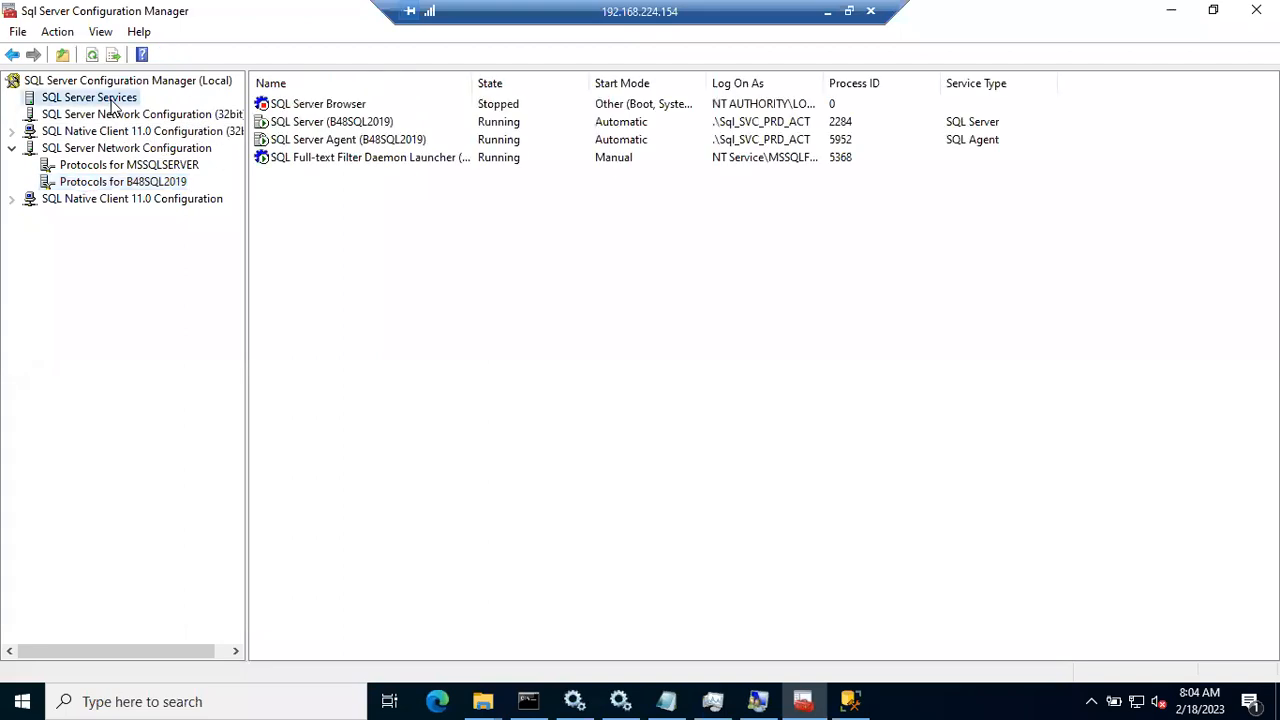
# Step: Set the SQL Server Browser service's Start Mode to Automatic and apply it
pyautogui.click(334, 108)
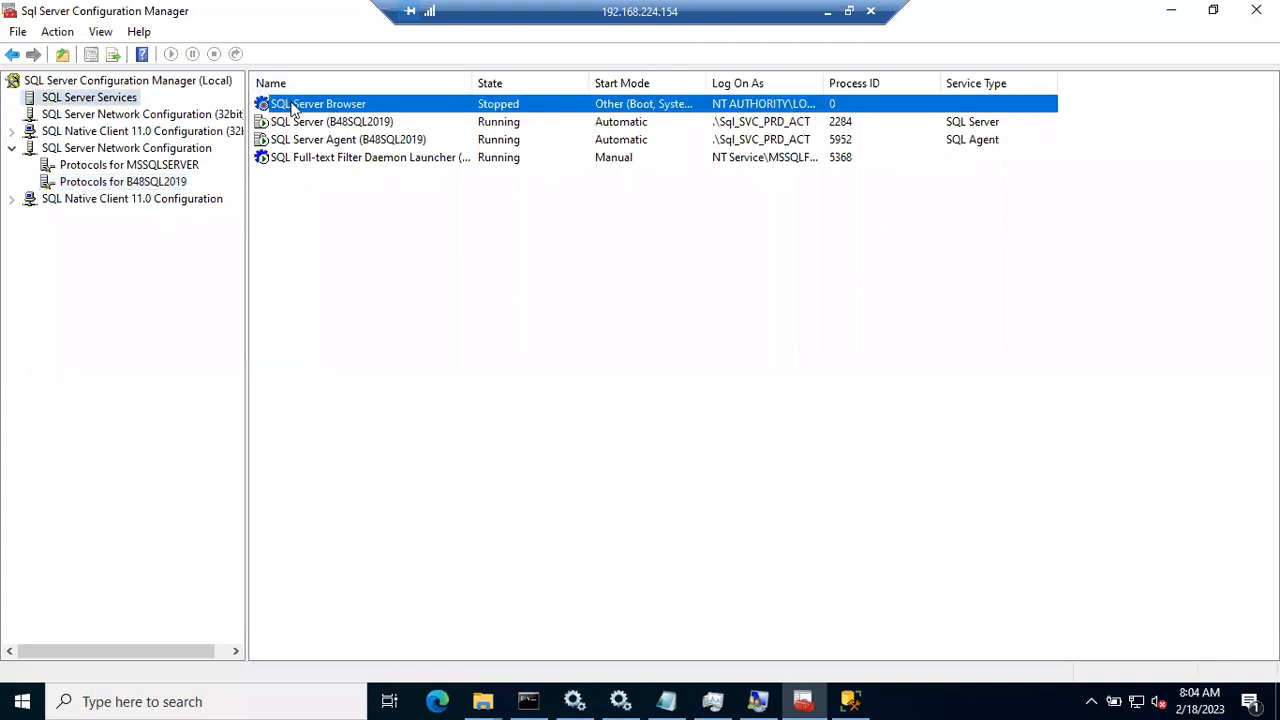
pyautogui.rightClick(291, 102)
pyautogui.click(377, 227)
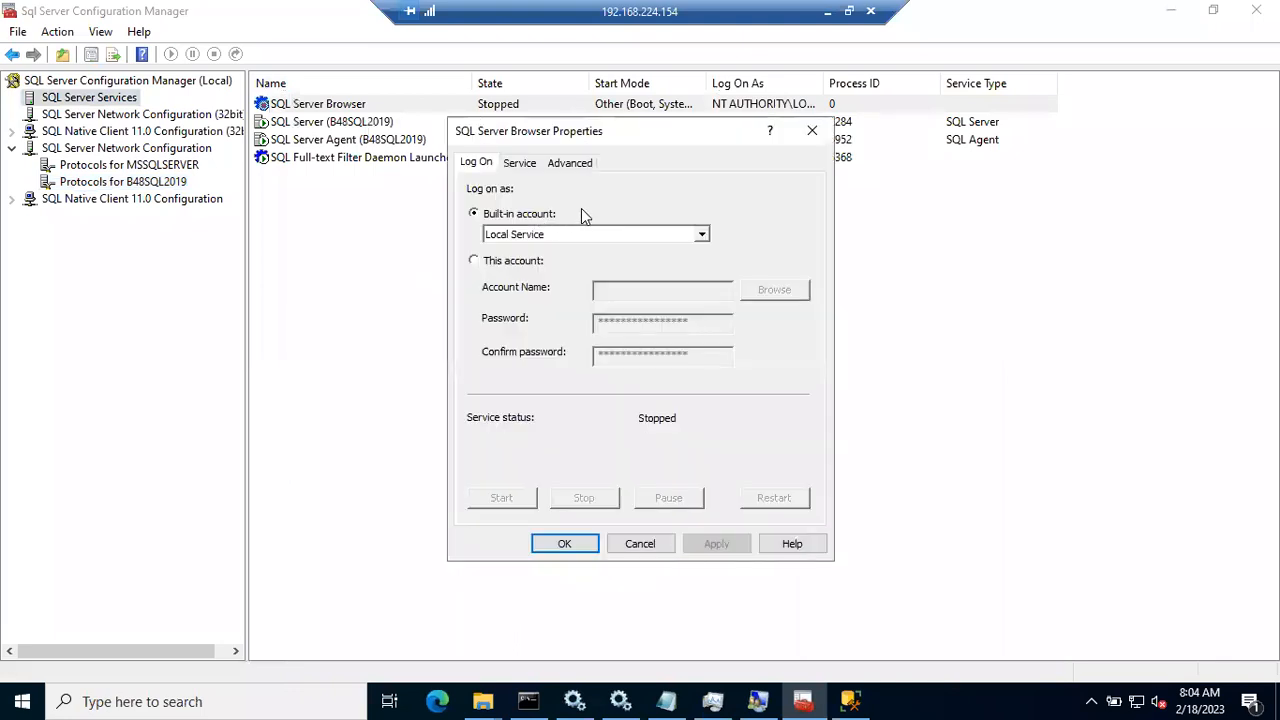
pyautogui.click(518, 163)
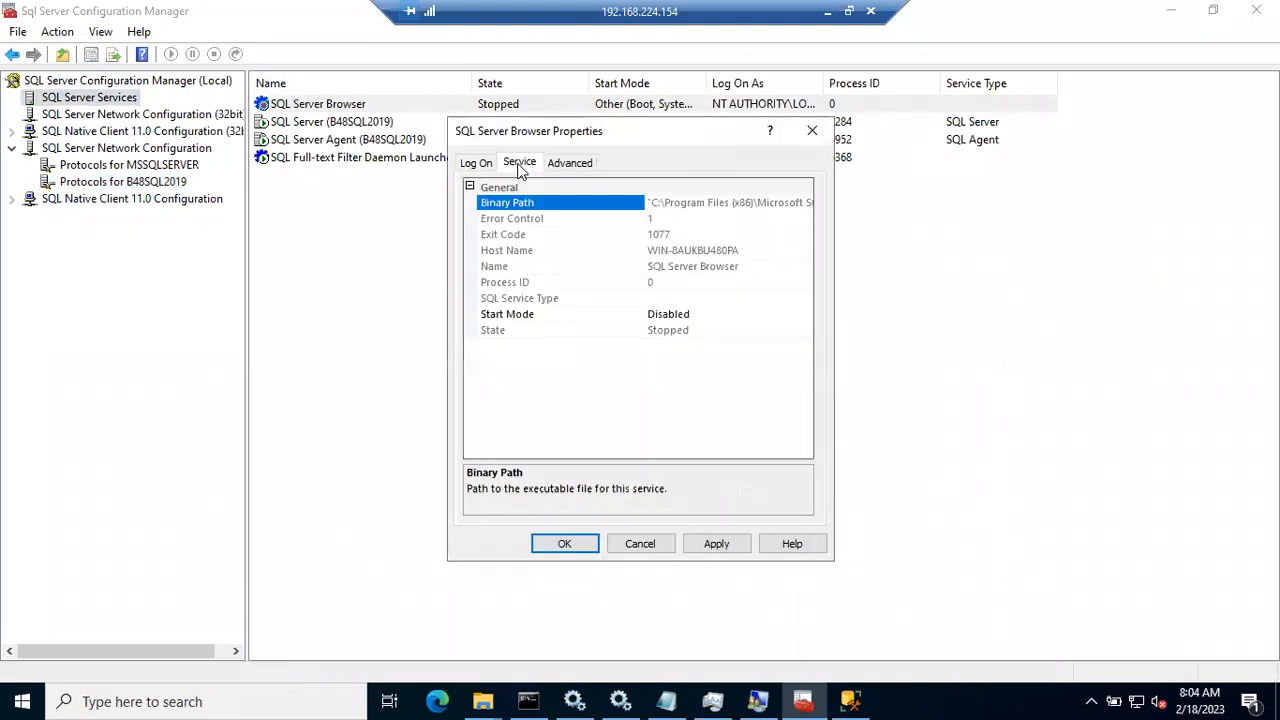
pyautogui.click(744, 314)
pyautogui.click(806, 316)
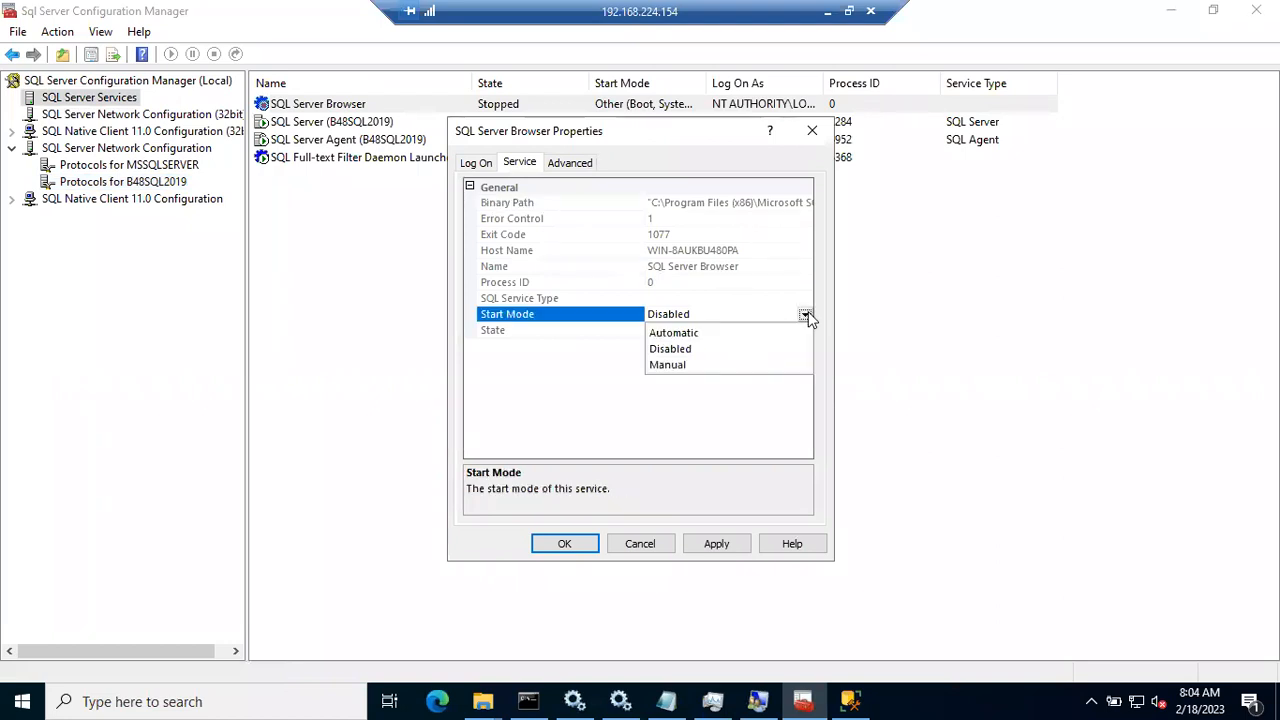
pyautogui.click(723, 348)
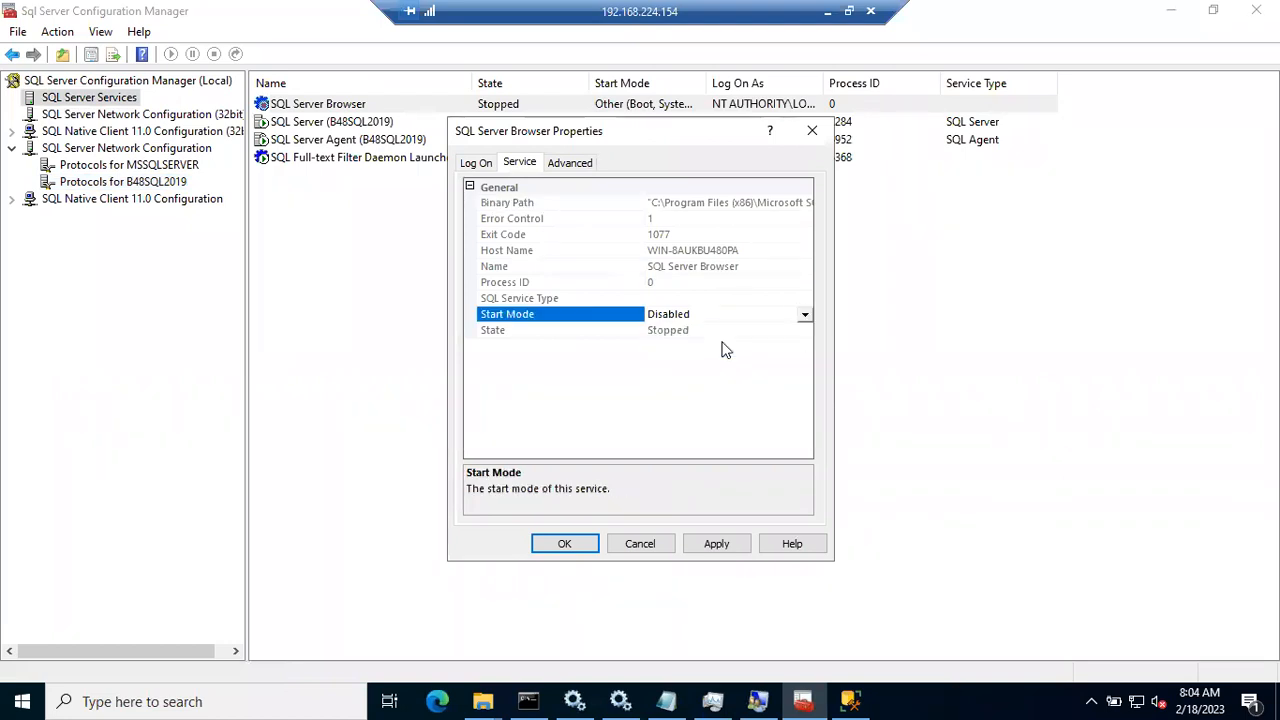
pyautogui.click(806, 316)
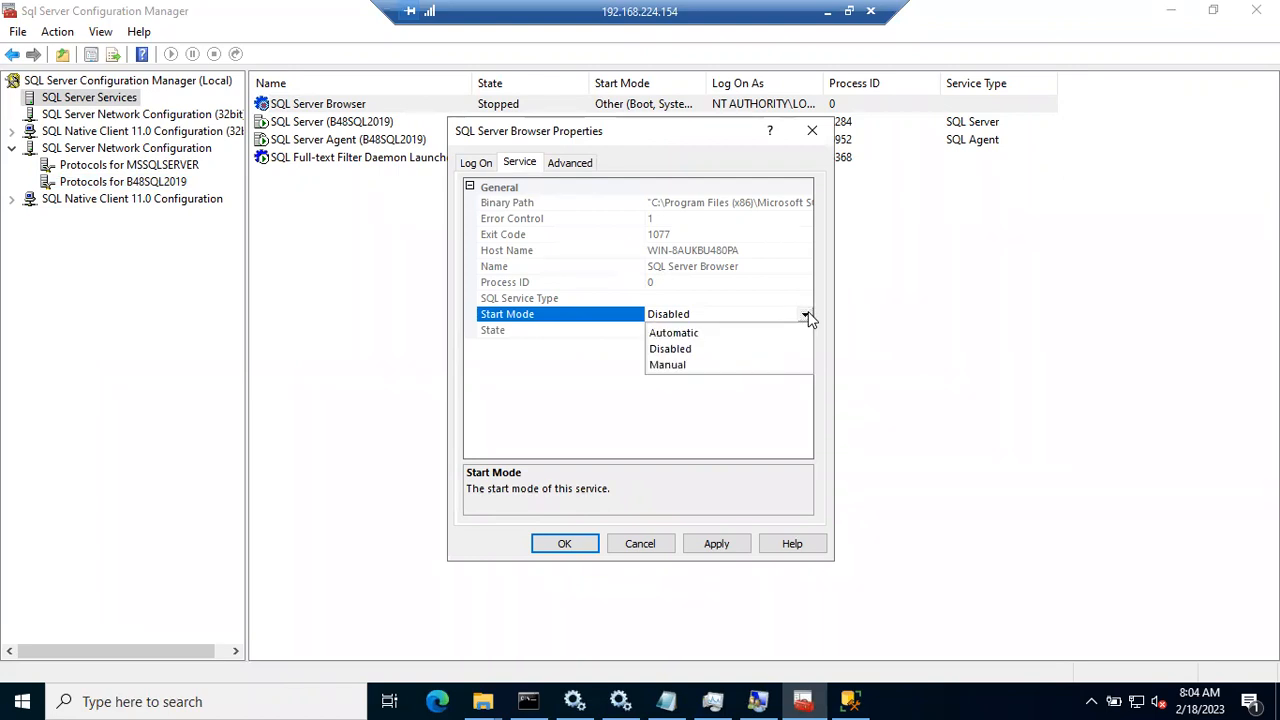
pyautogui.click(727, 332)
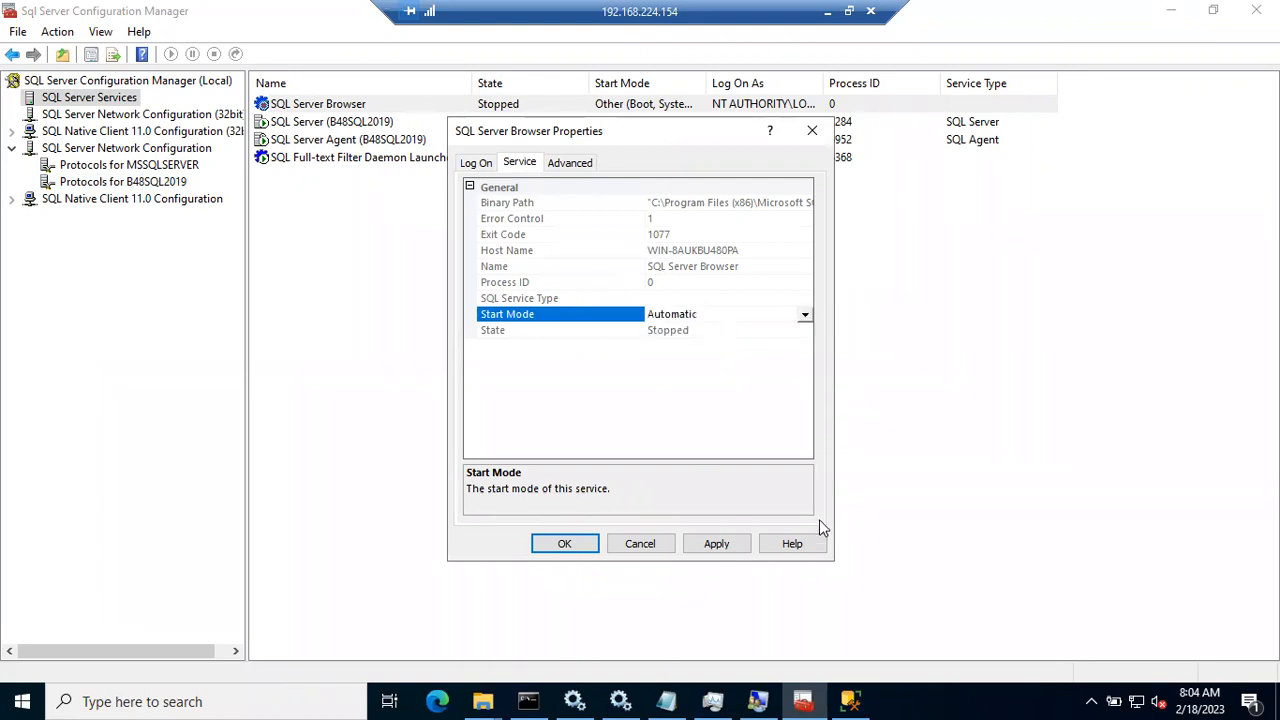
pyautogui.click(728, 543)
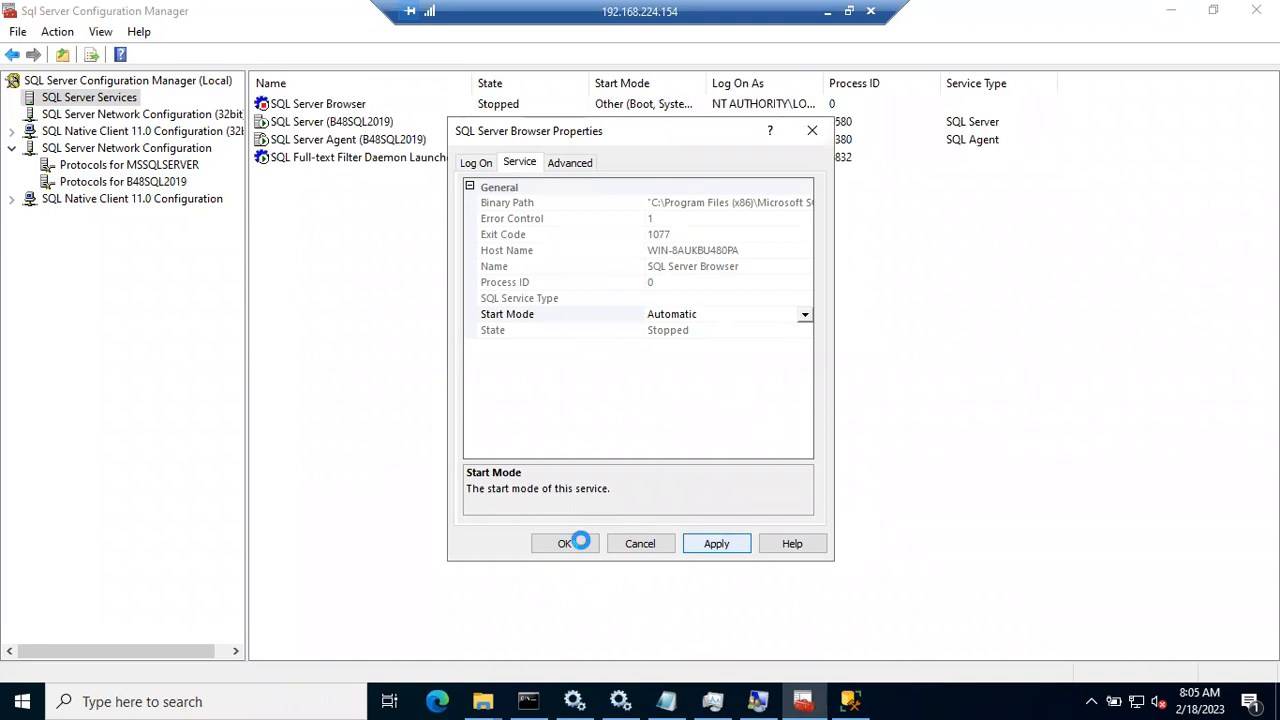
pyautogui.click(581, 543)
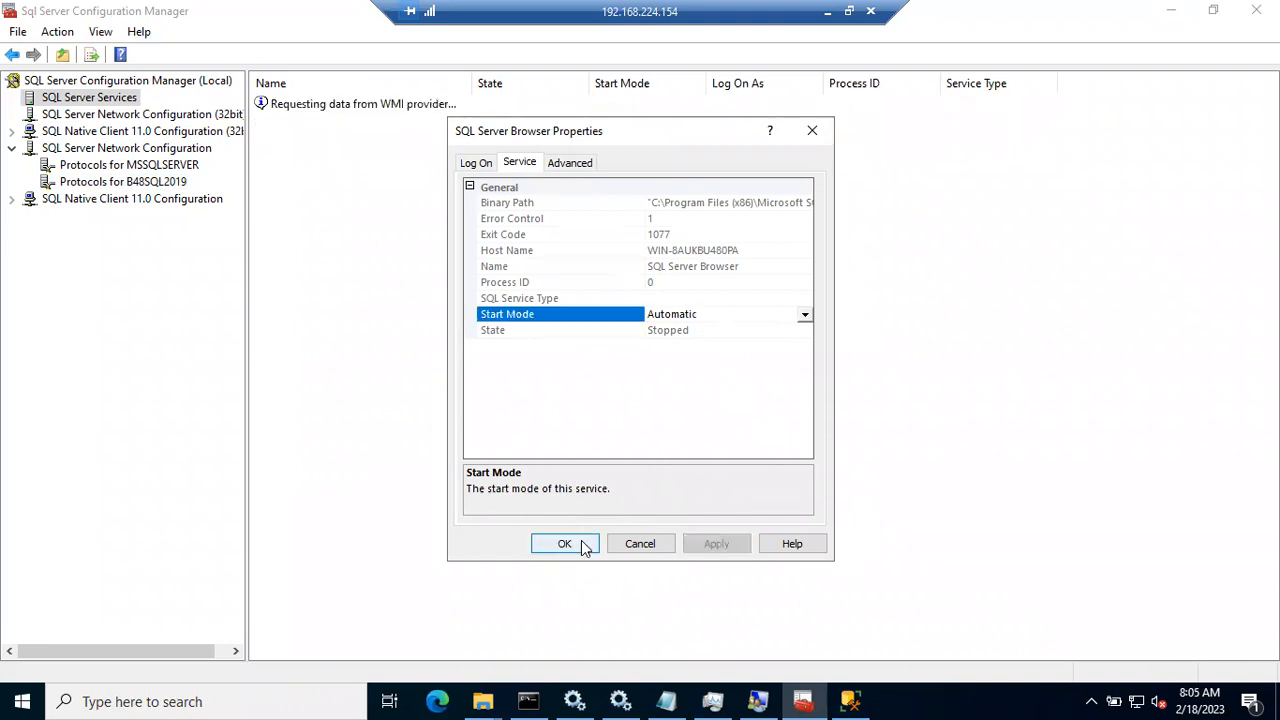
pyautogui.click(581, 540)
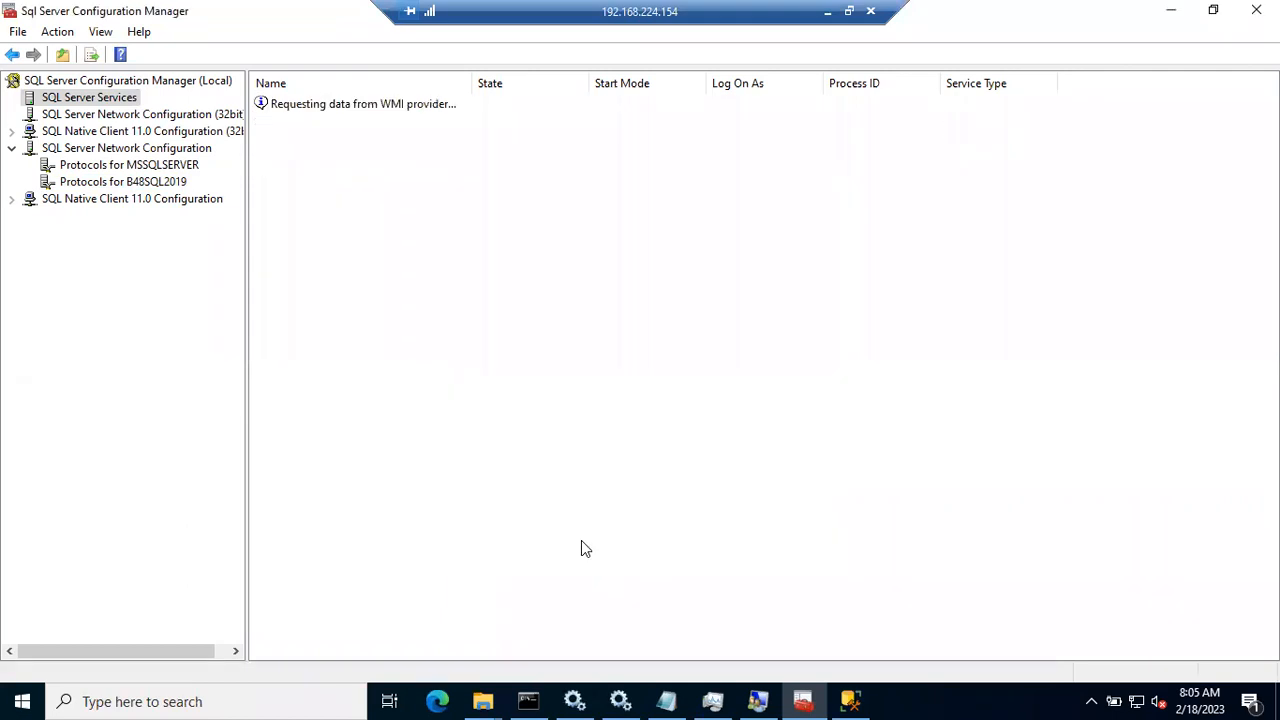
# Step: Start the SQL Server Browser service and refresh the services list
pyautogui.rightClick(296, 103)
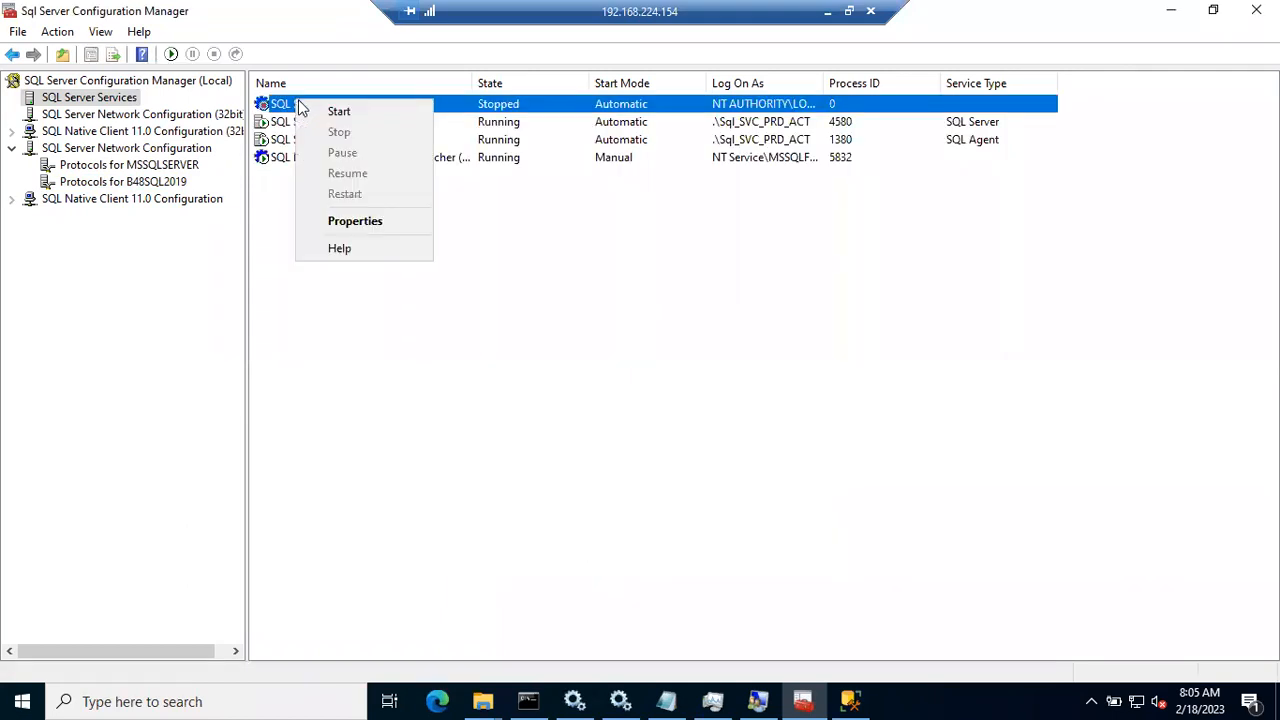
pyautogui.click(338, 111)
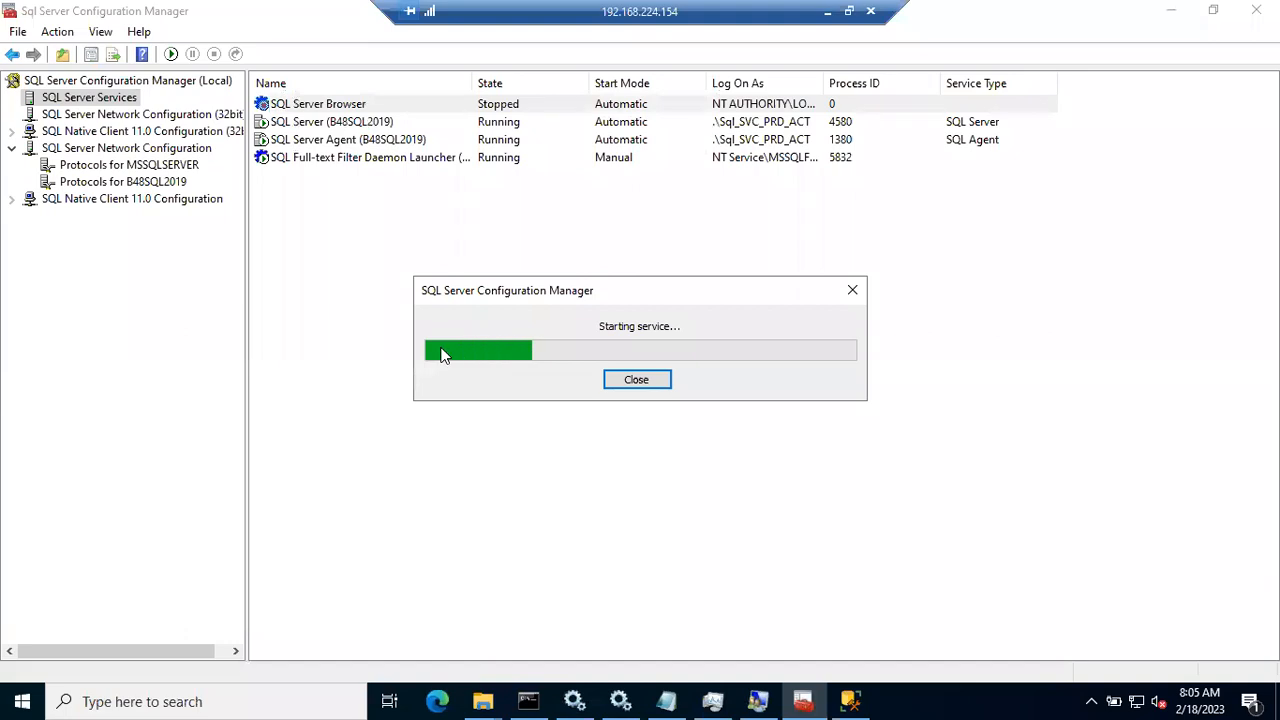
pyautogui.rightClick(413, 256)
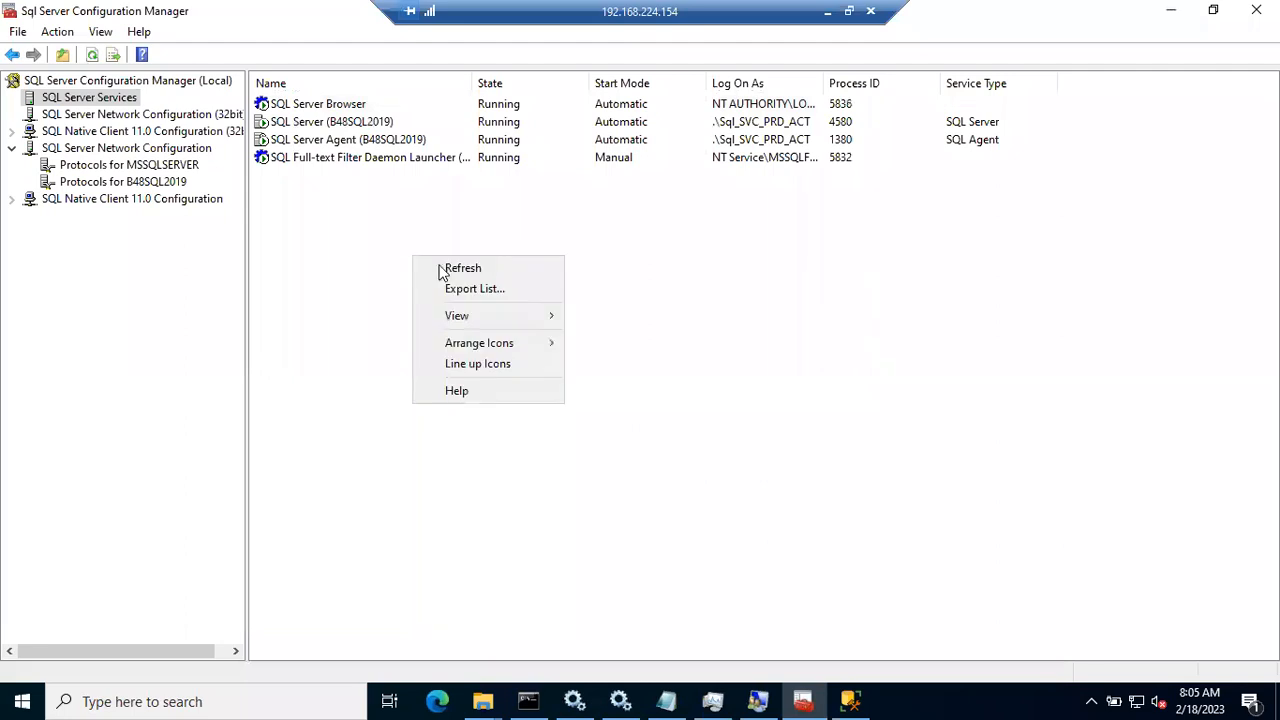
pyautogui.click(448, 268)
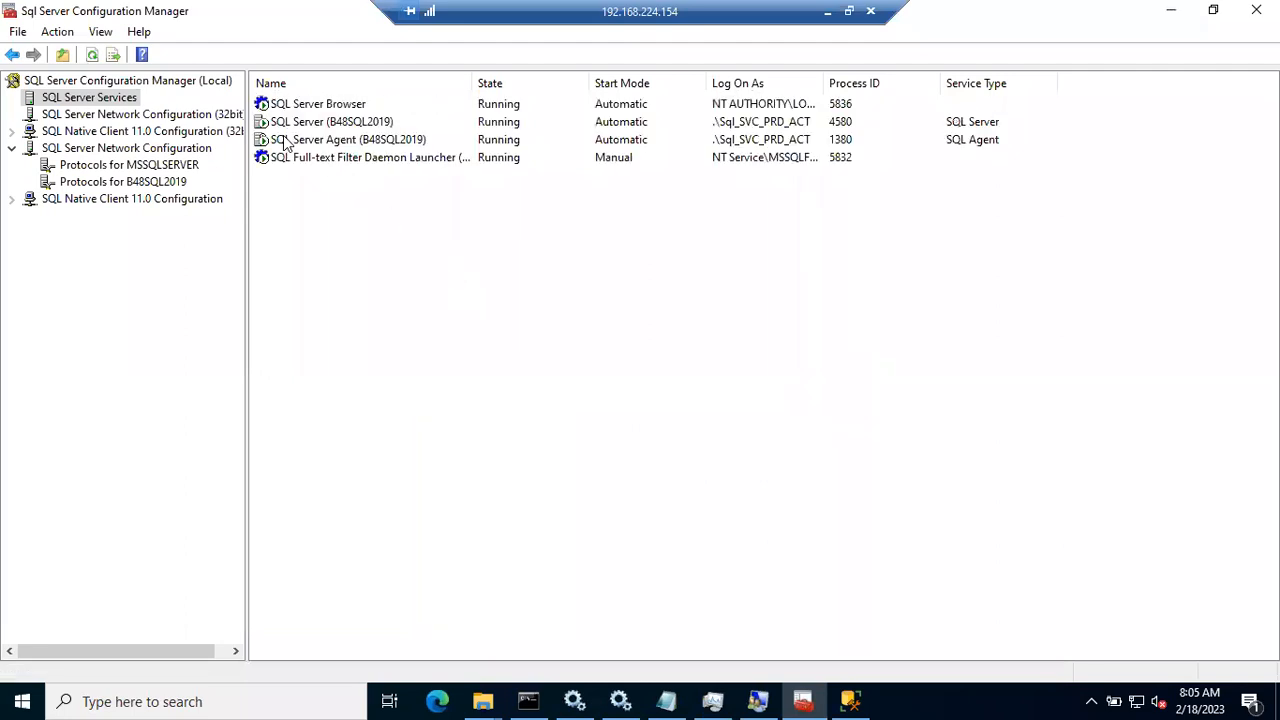
# Step: Restart the SQL Server (B48SQL2019) service
pyautogui.click(300, 123)
pyautogui.rightClick(300, 123)
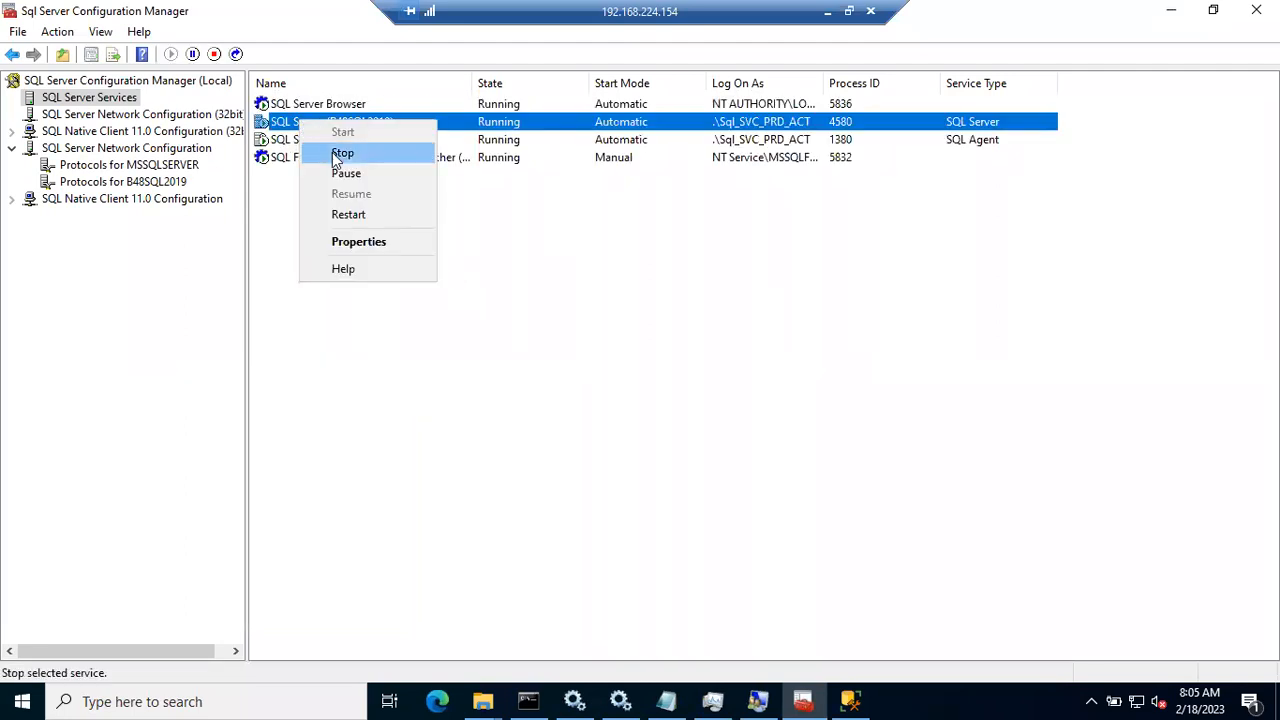
pyautogui.click(343, 213)
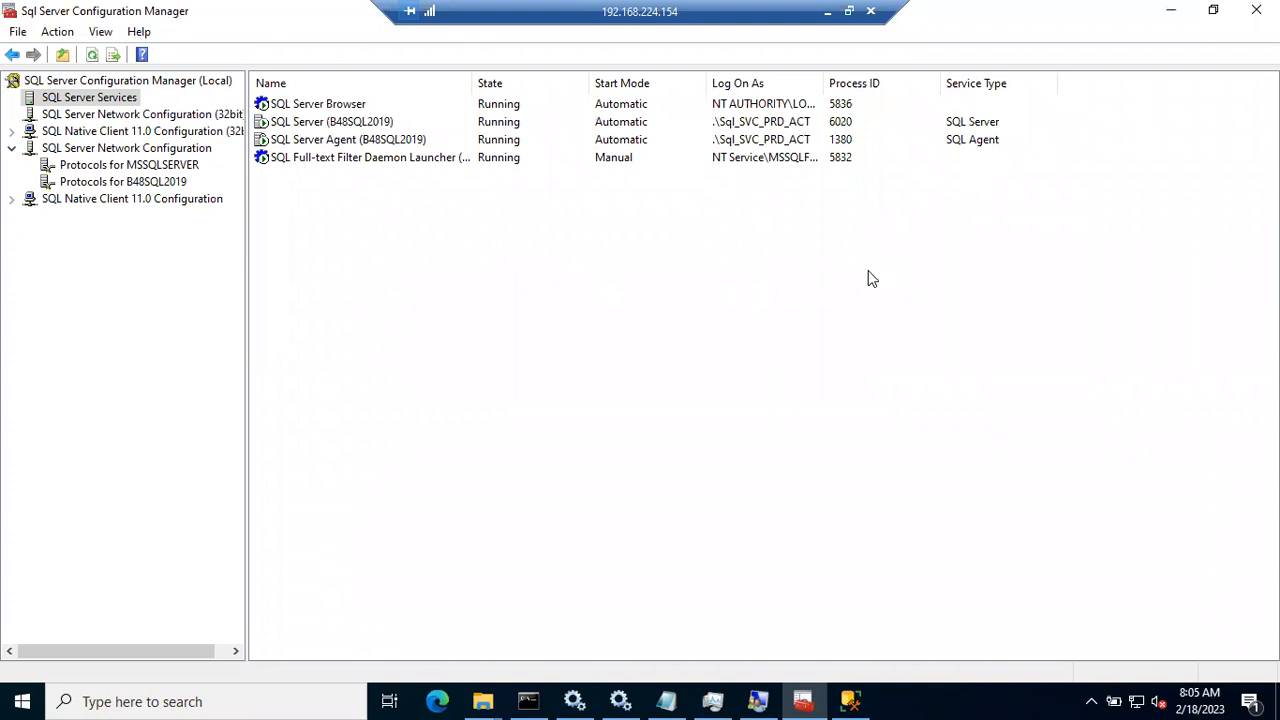
pyautogui.click(853, 700)
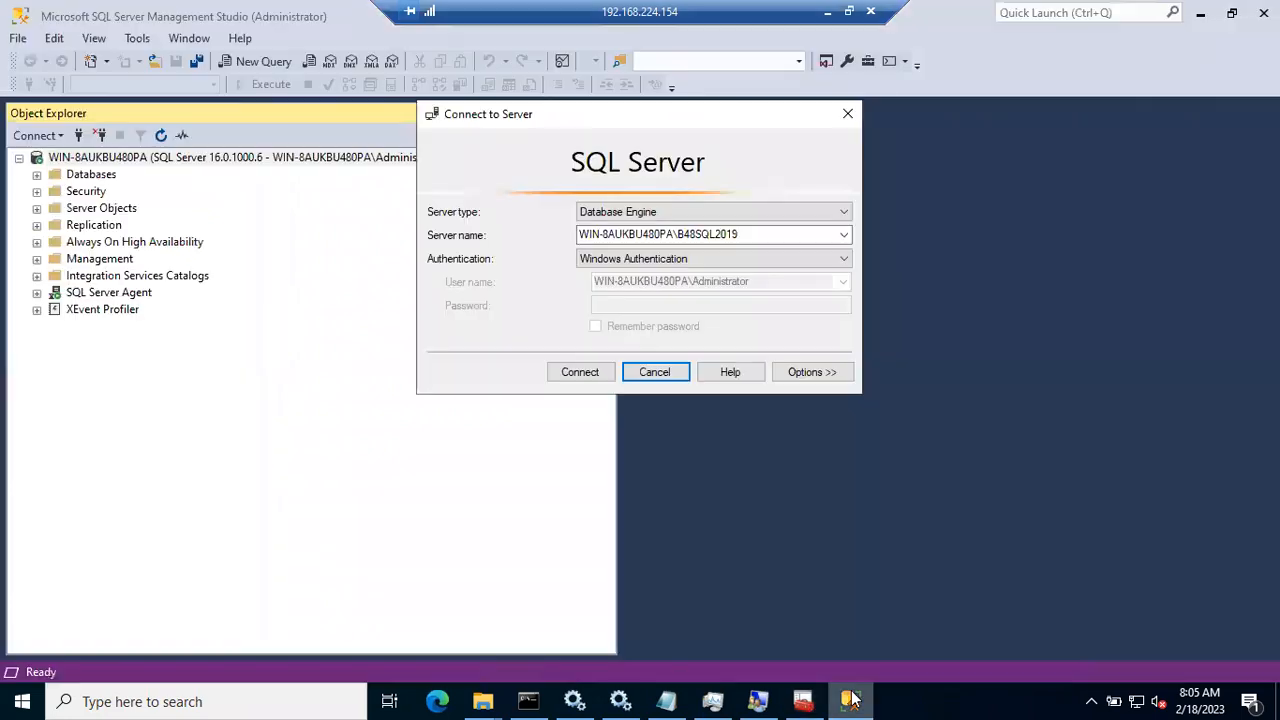
pyautogui.click(577, 374)
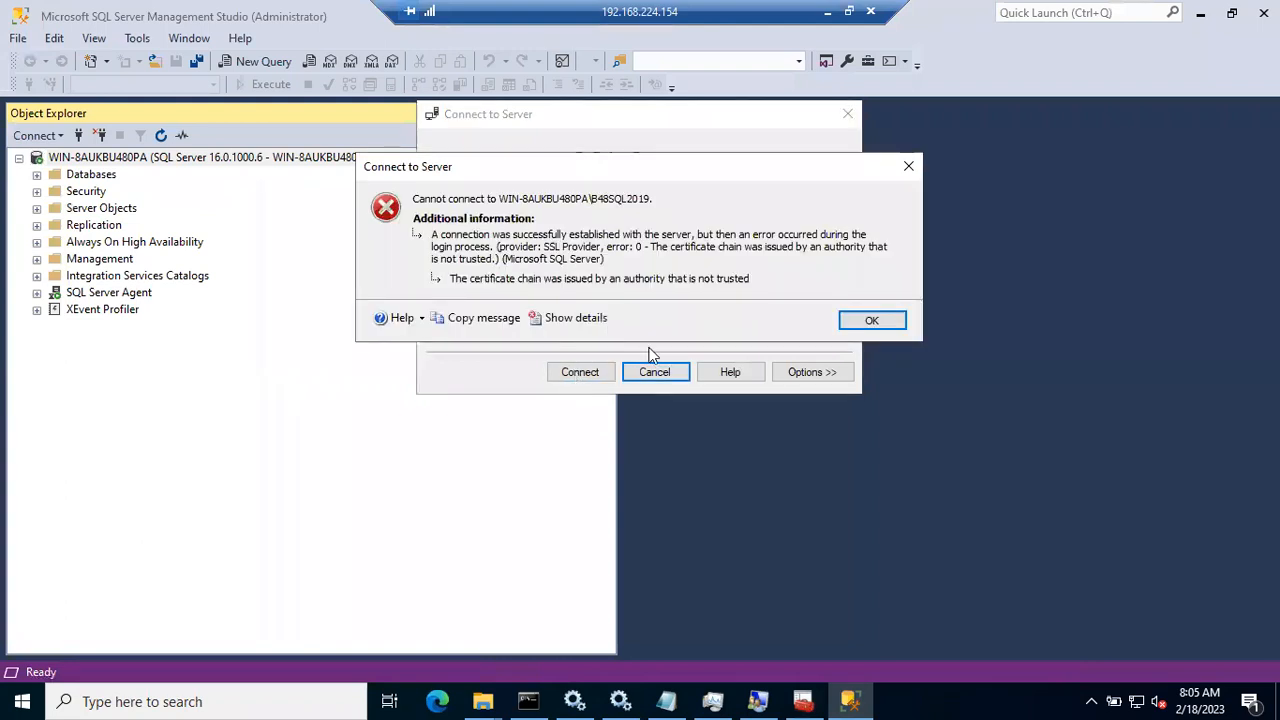
pyautogui.click(869, 320)
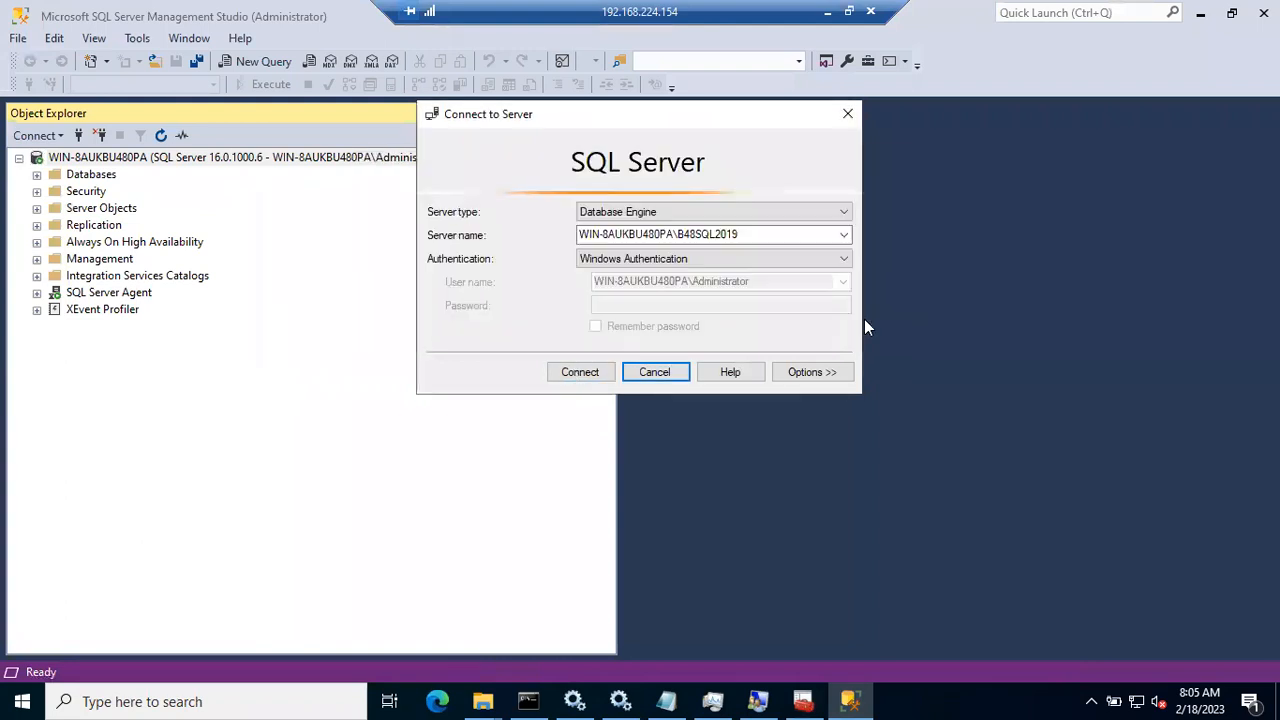
pyautogui.click(688, 238)
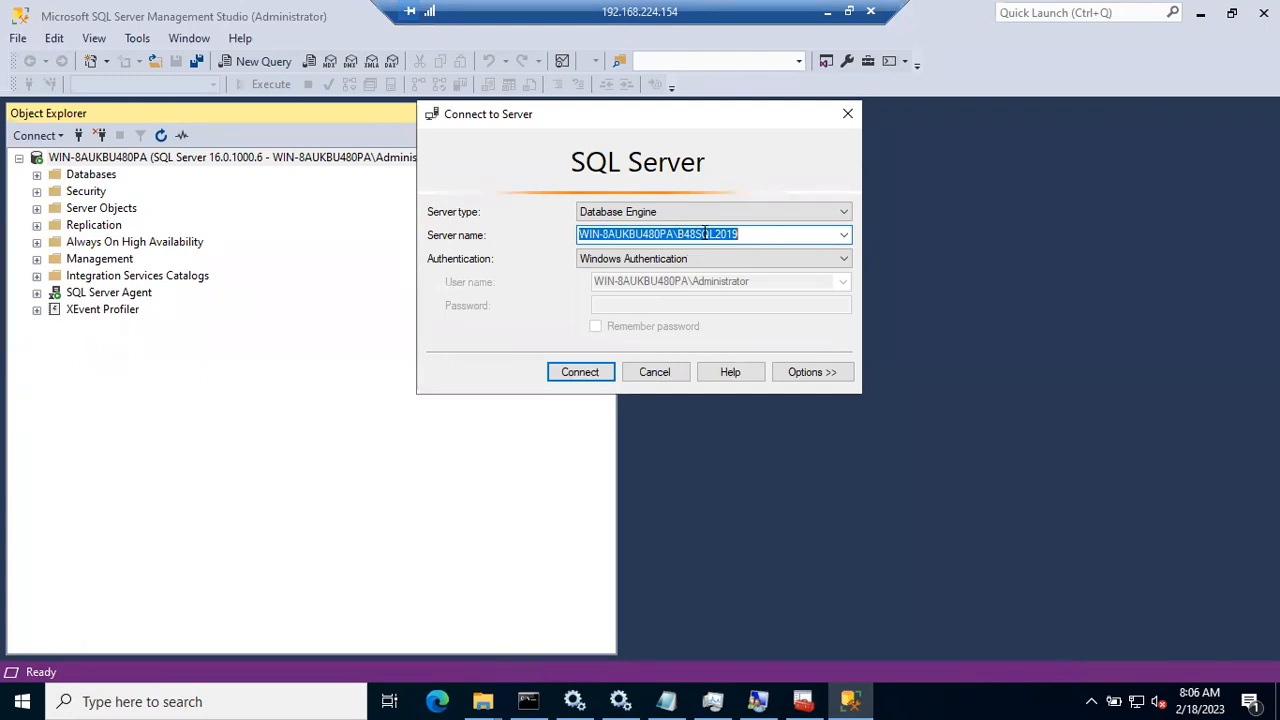
pyautogui.click(704, 233)
pyautogui.moveTo(675, 236); pyautogui.dragTo(534, 255)
pyautogui.click(735, 236)
pyautogui.moveTo(759, 234); pyautogui.dragTo(566, 252)
pyautogui.click(618, 210)
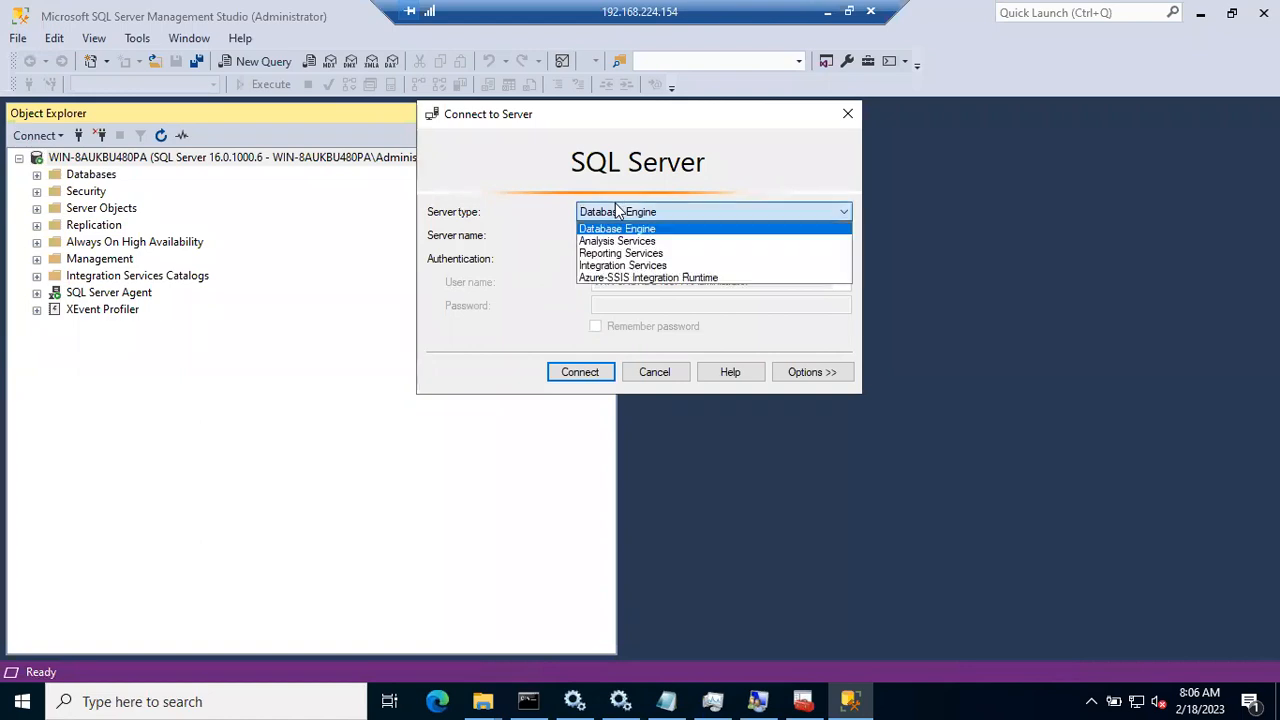
pyautogui.click(618, 211)
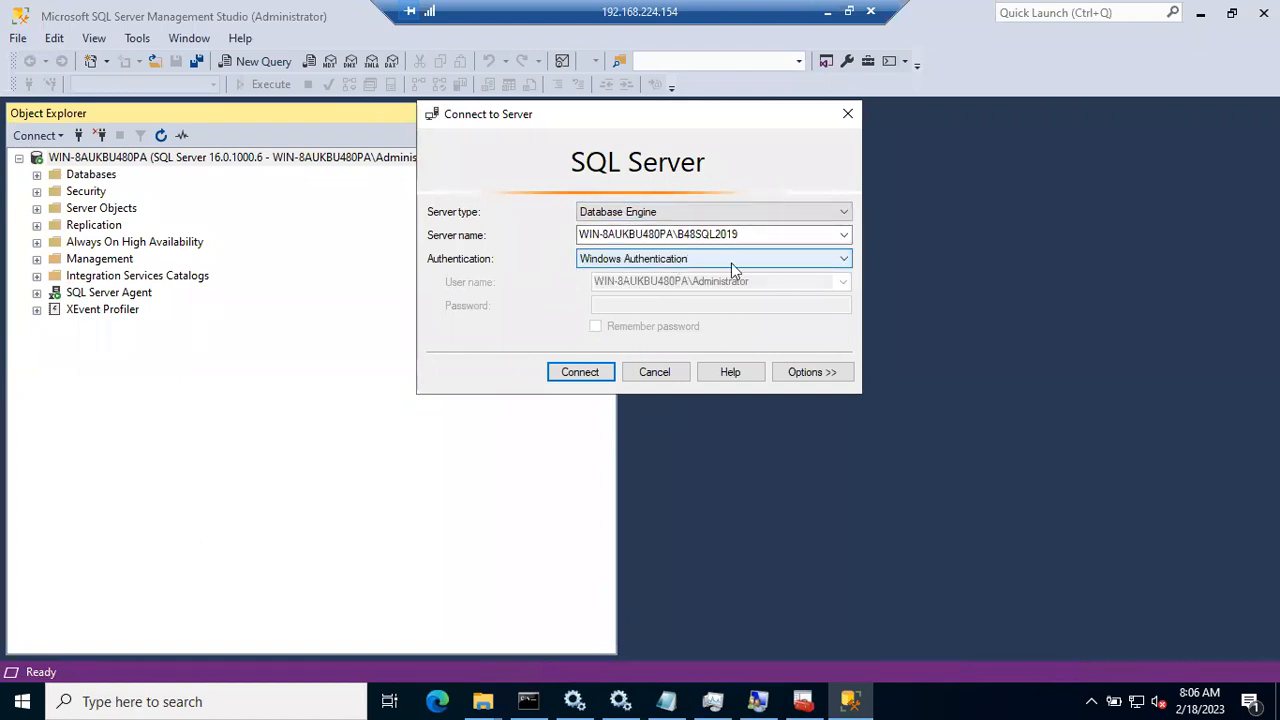
# Step: Try connecting to B48SQL2019 over the TCP/IP network protocol, dismissing the certificate error
pyautogui.click(831, 372)
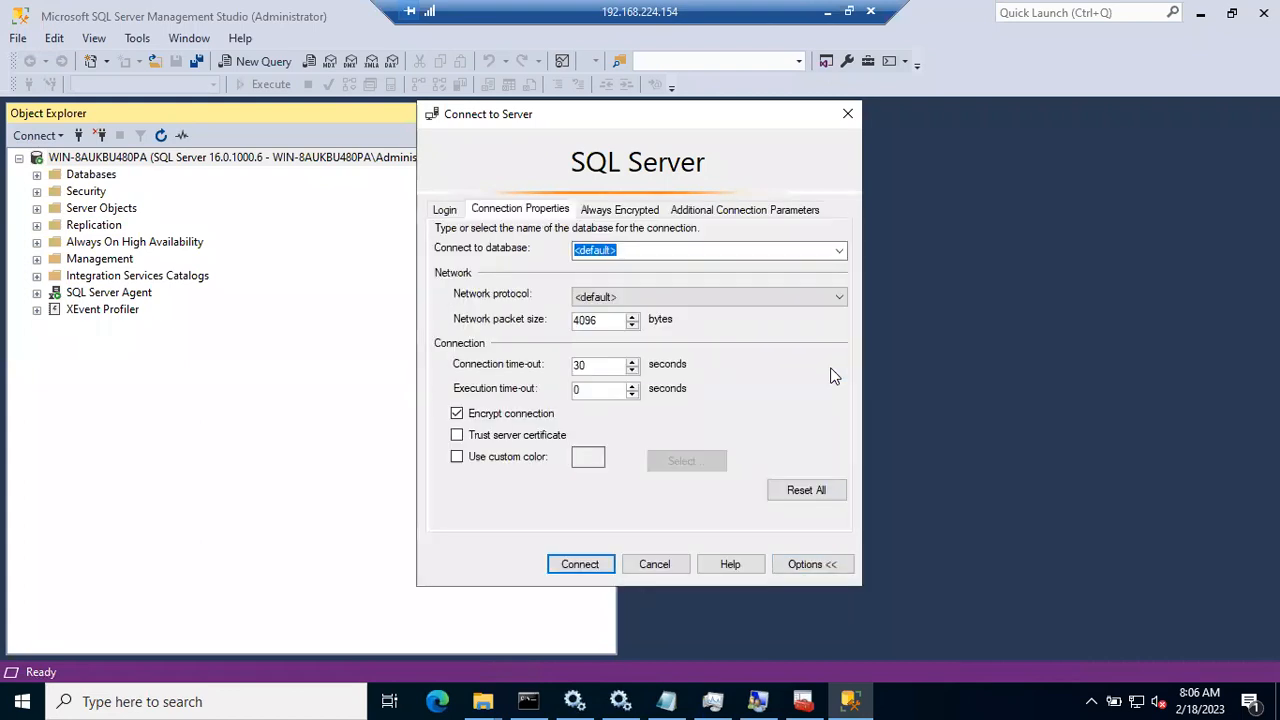
pyautogui.click(666, 300)
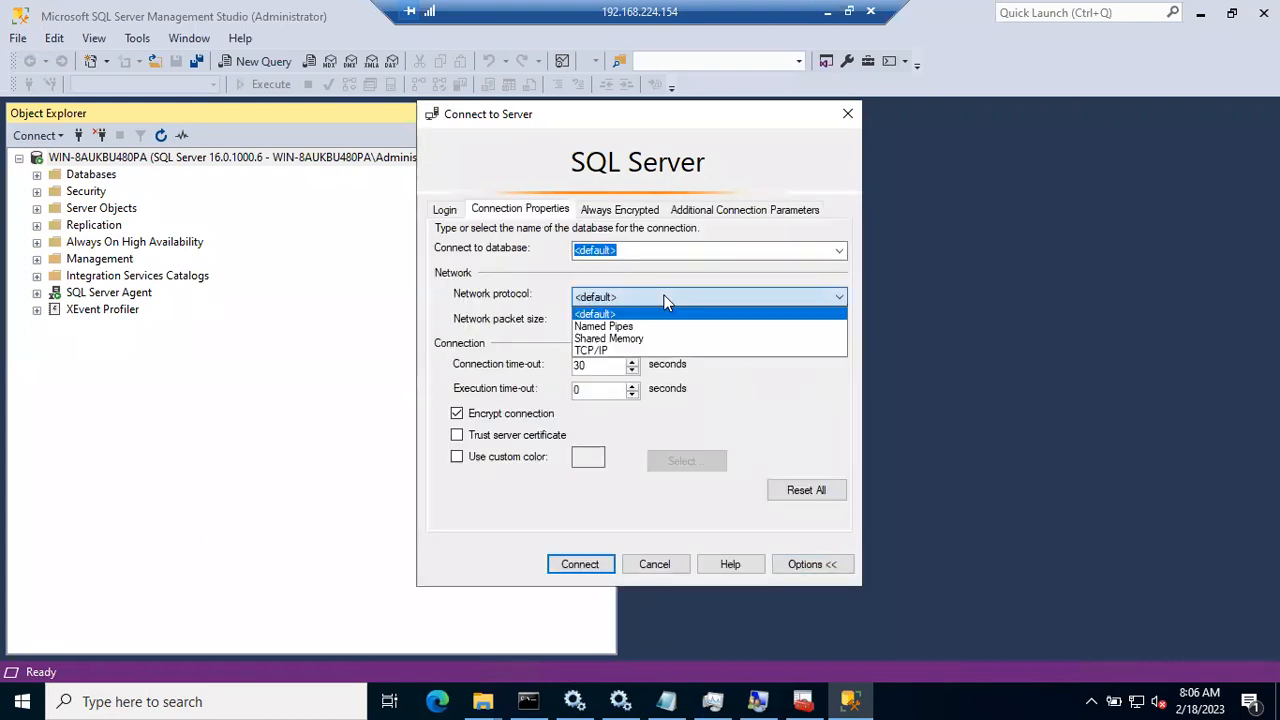
pyautogui.click(628, 350)
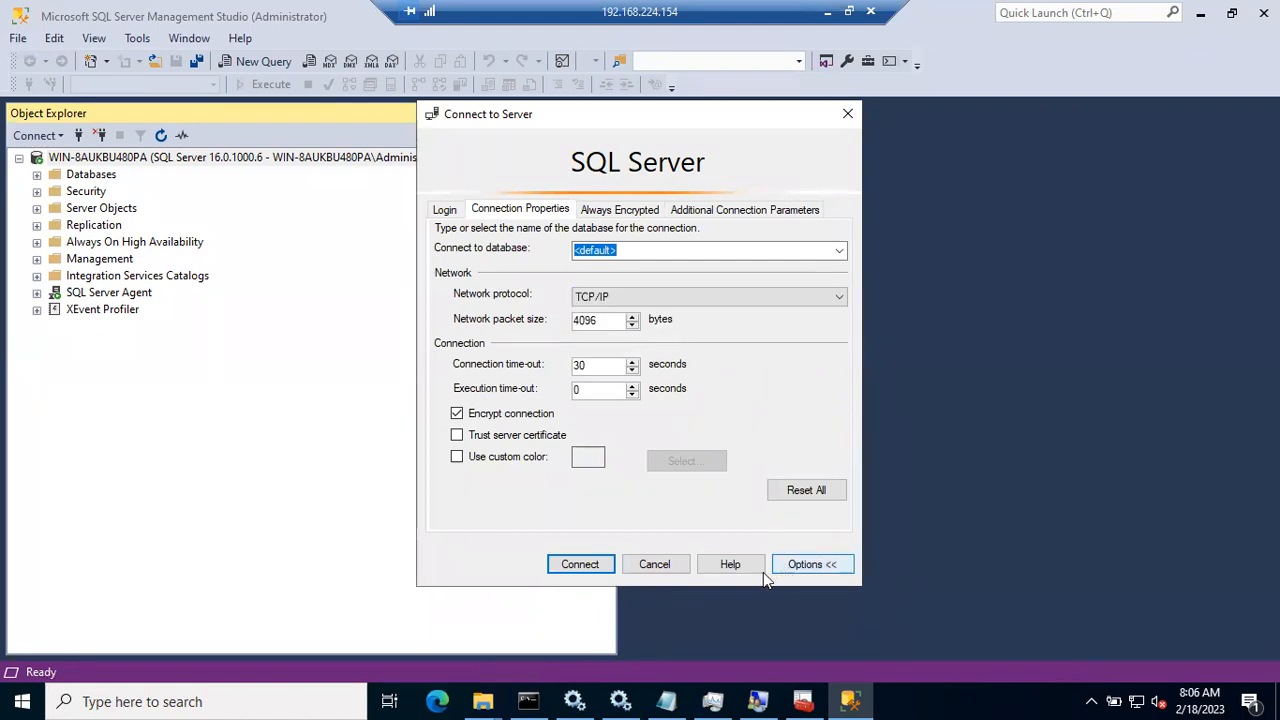
pyautogui.click(578, 565)
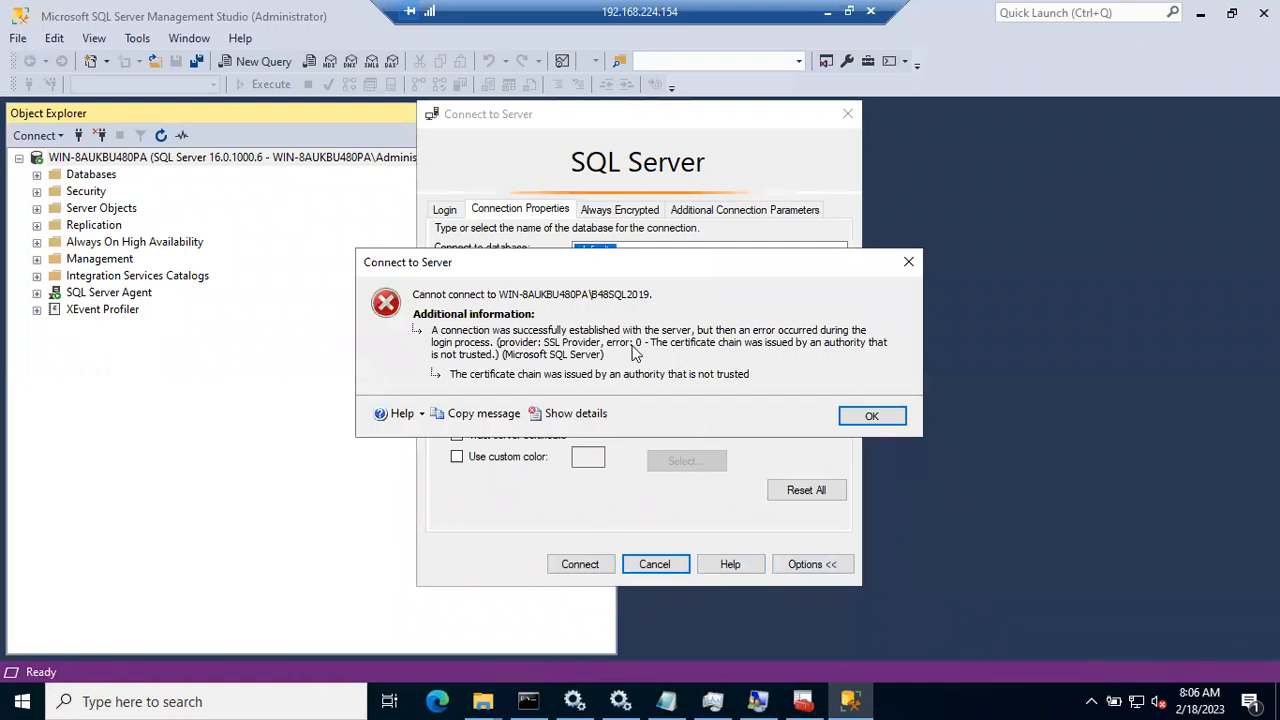
pyautogui.click(872, 414)
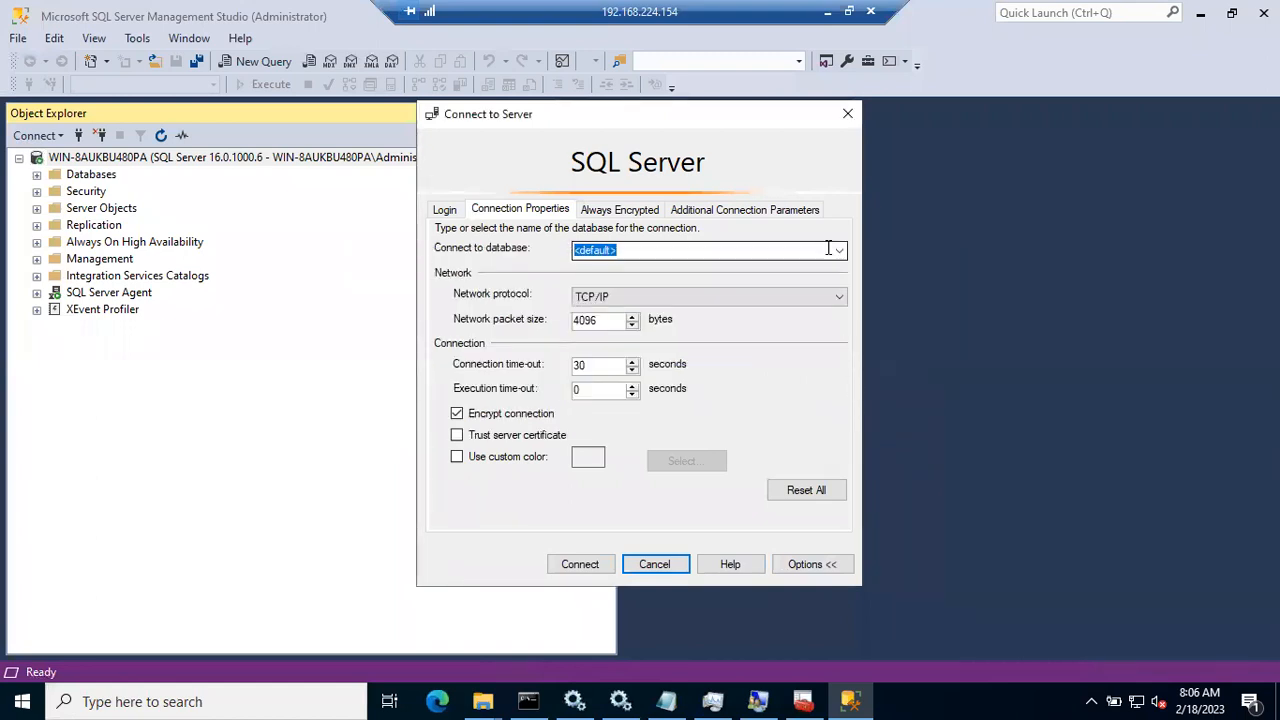
# Step: Reset the network protocol to <default> and retry, dismissing the certificate error again
pyautogui.click(831, 297)
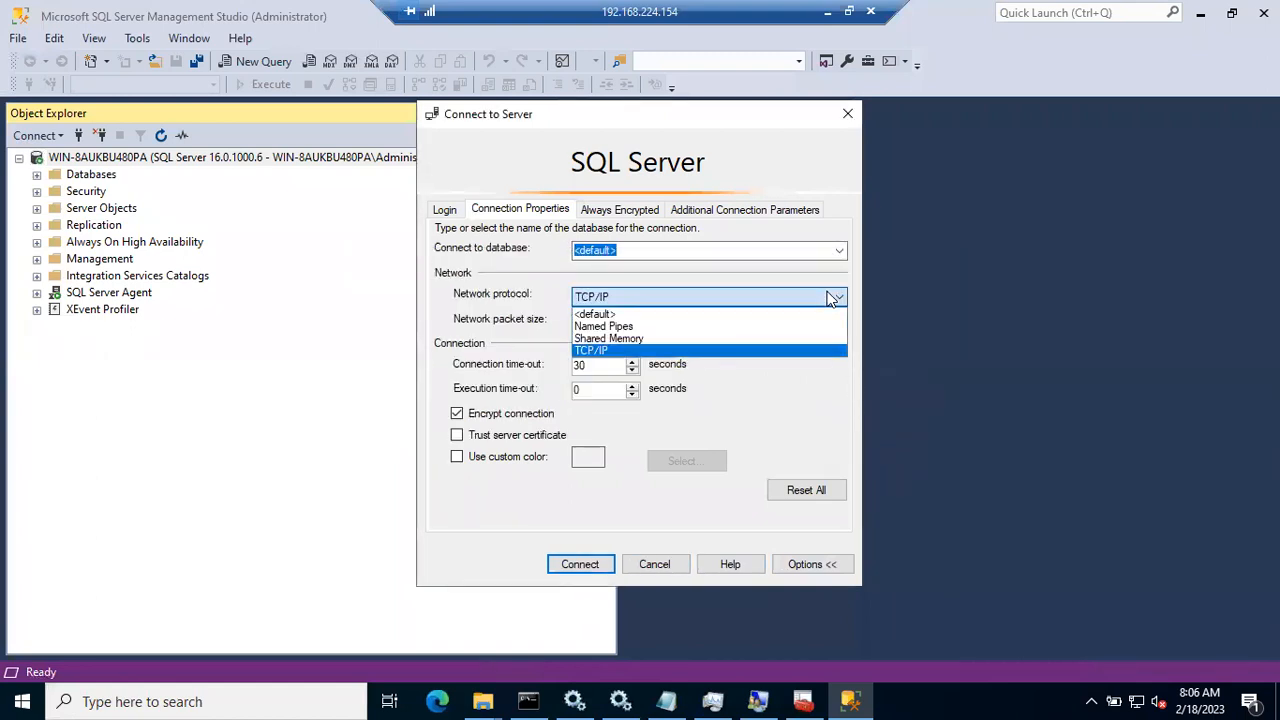
pyautogui.click(776, 313)
pyautogui.click(574, 563)
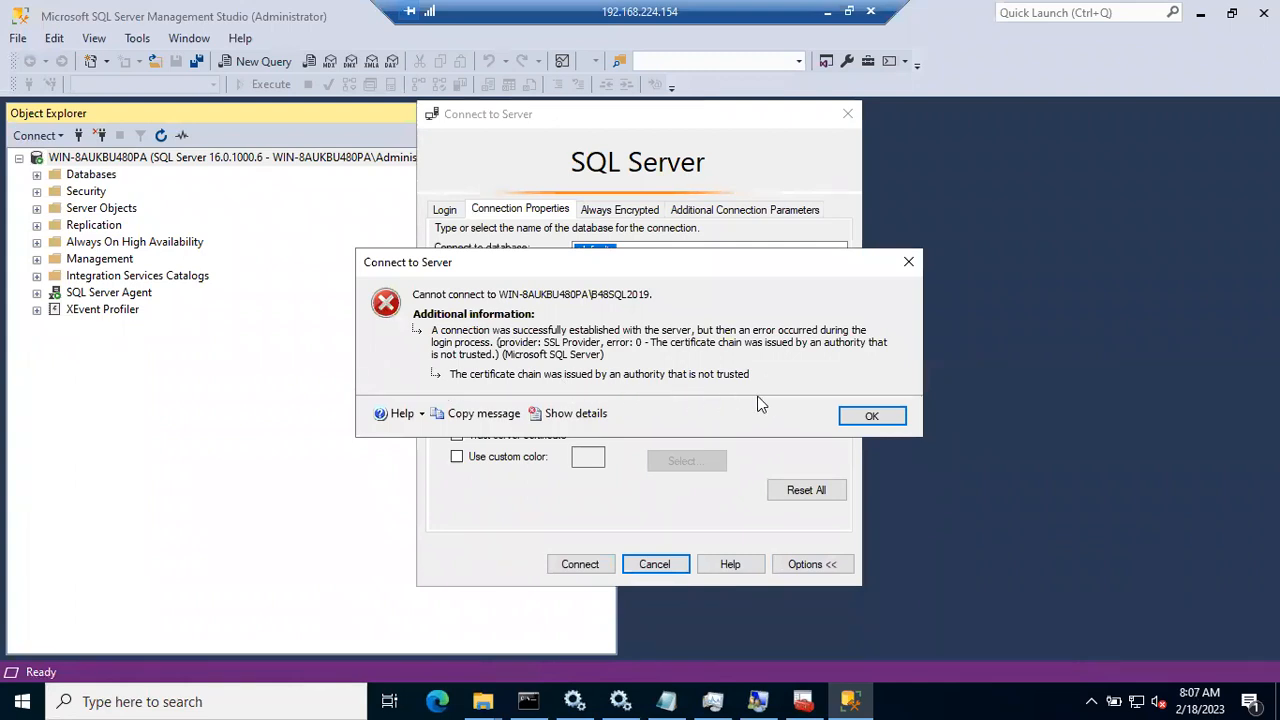
pyautogui.click(872, 417)
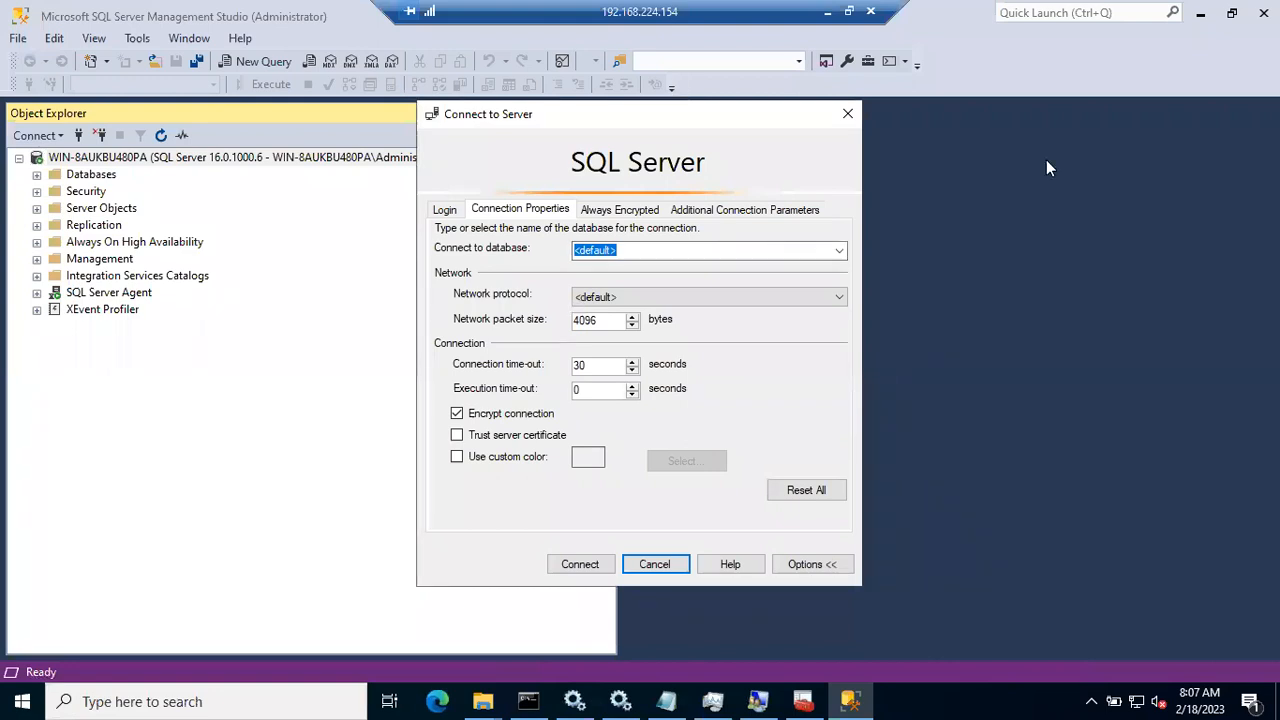
# Step: Open google.com in a new Chrome tab, then return to the BATCH48 virtual machine window
pyautogui.click(827, 11)
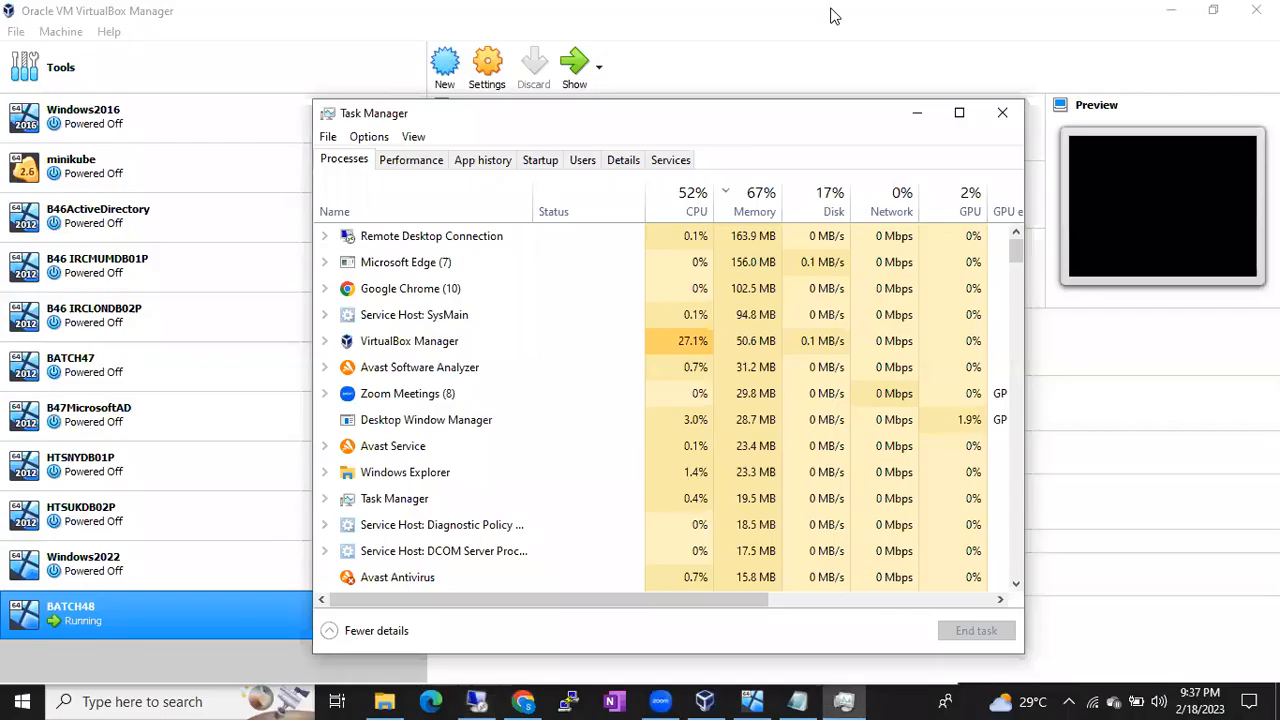
pyautogui.click(926, 111)
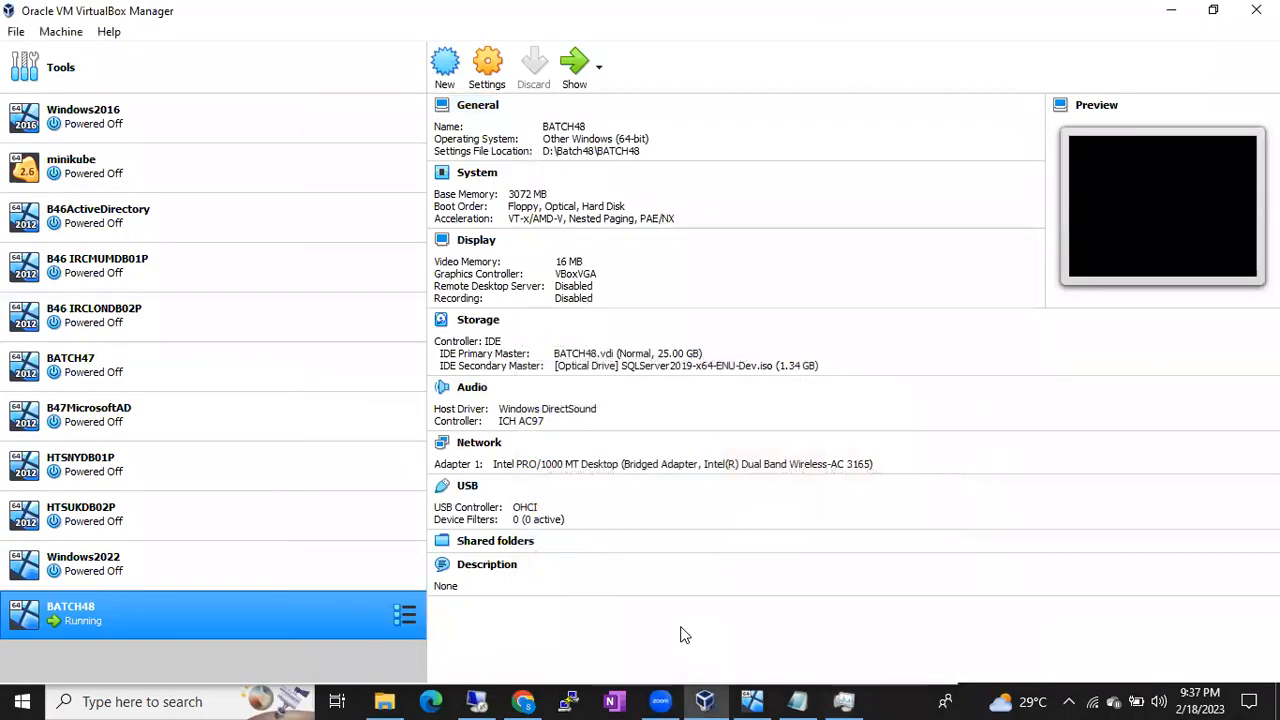
pyautogui.click(522, 702)
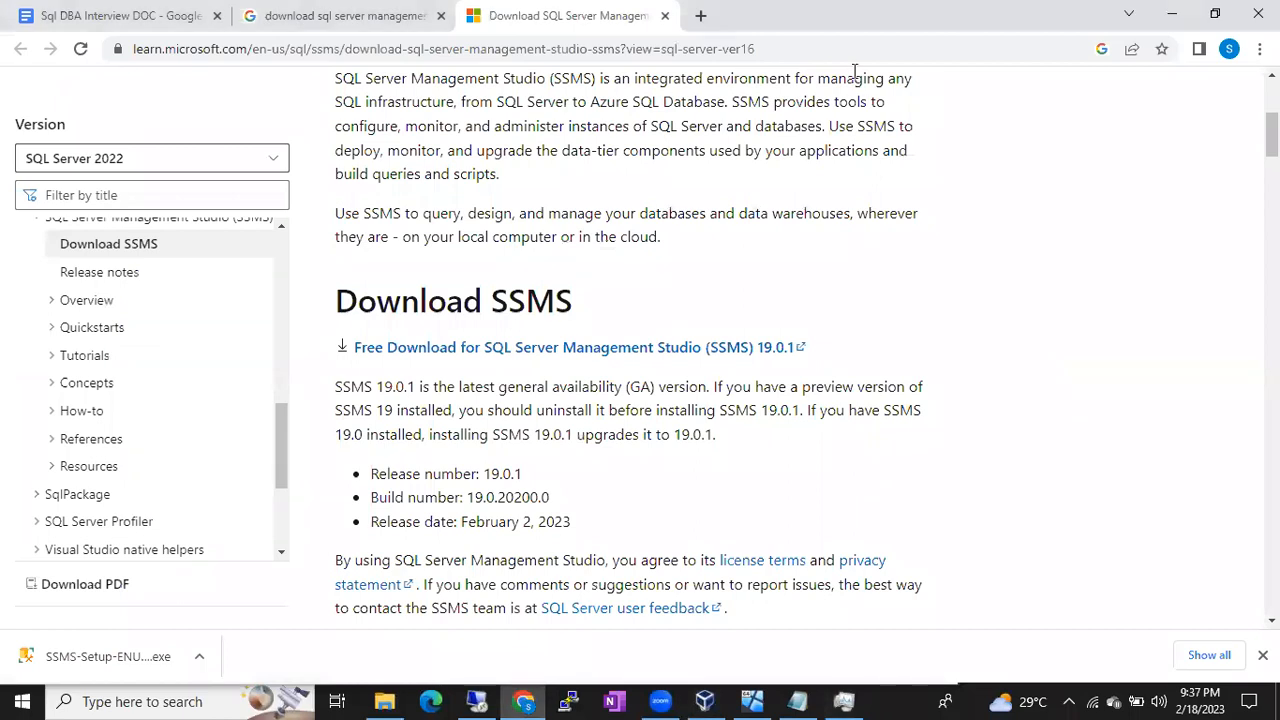
pyautogui.click(700, 15)
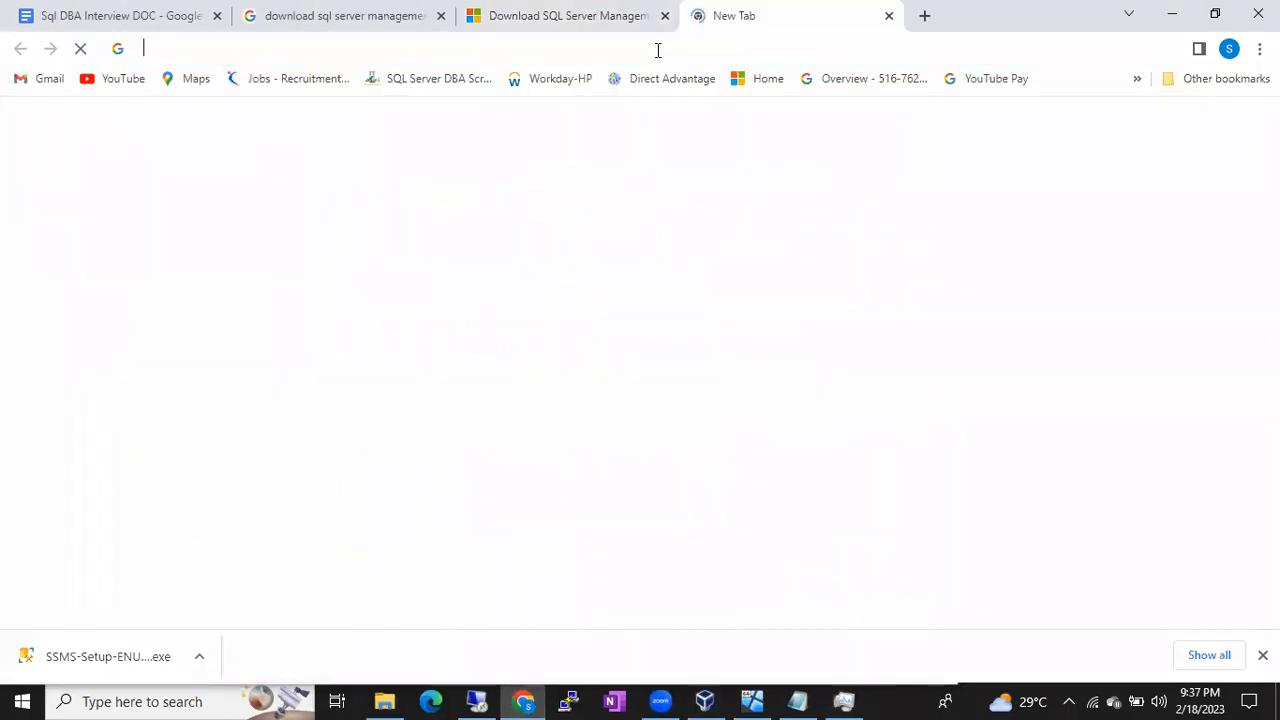
pyautogui.write('go')
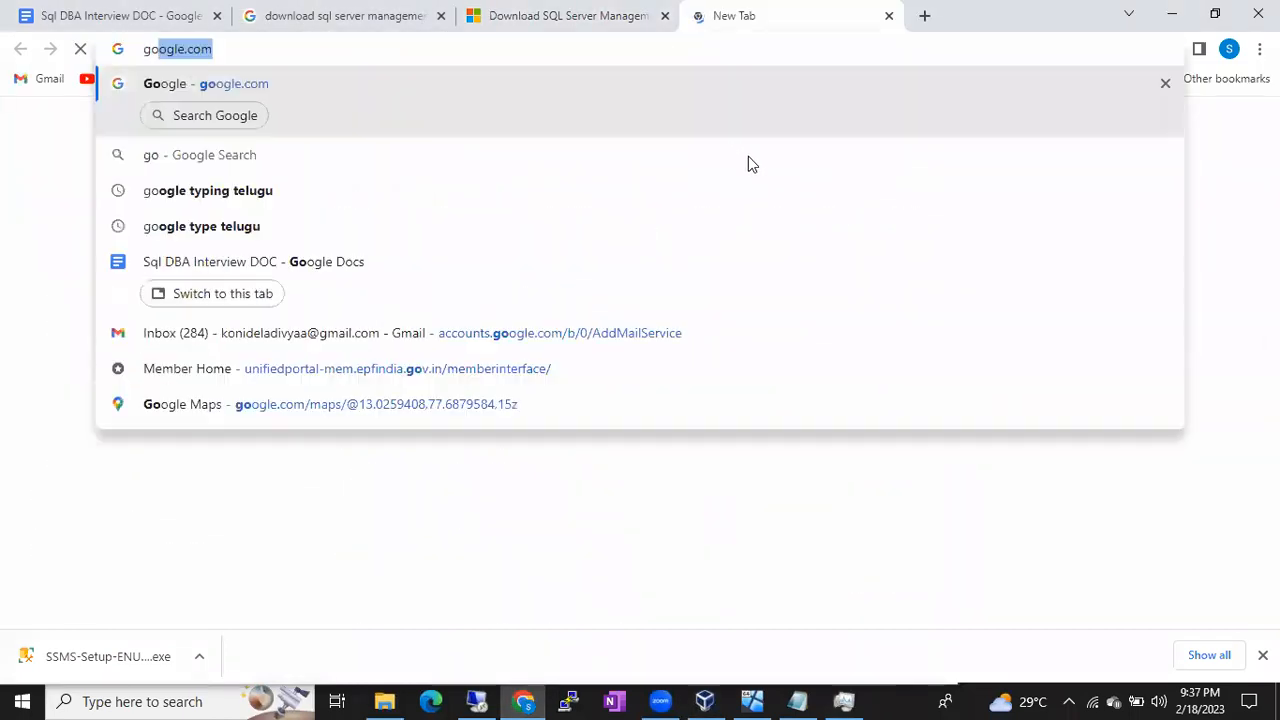
pyautogui.press('Return')
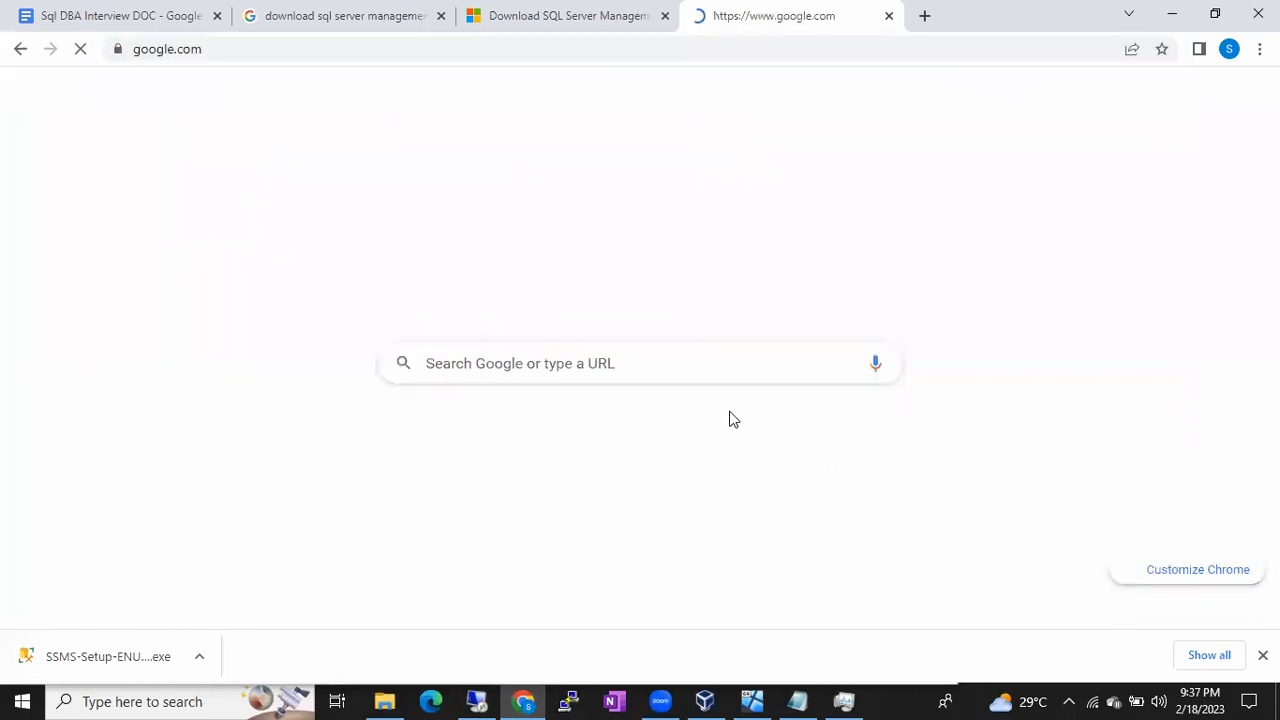
pyautogui.click(753, 701)
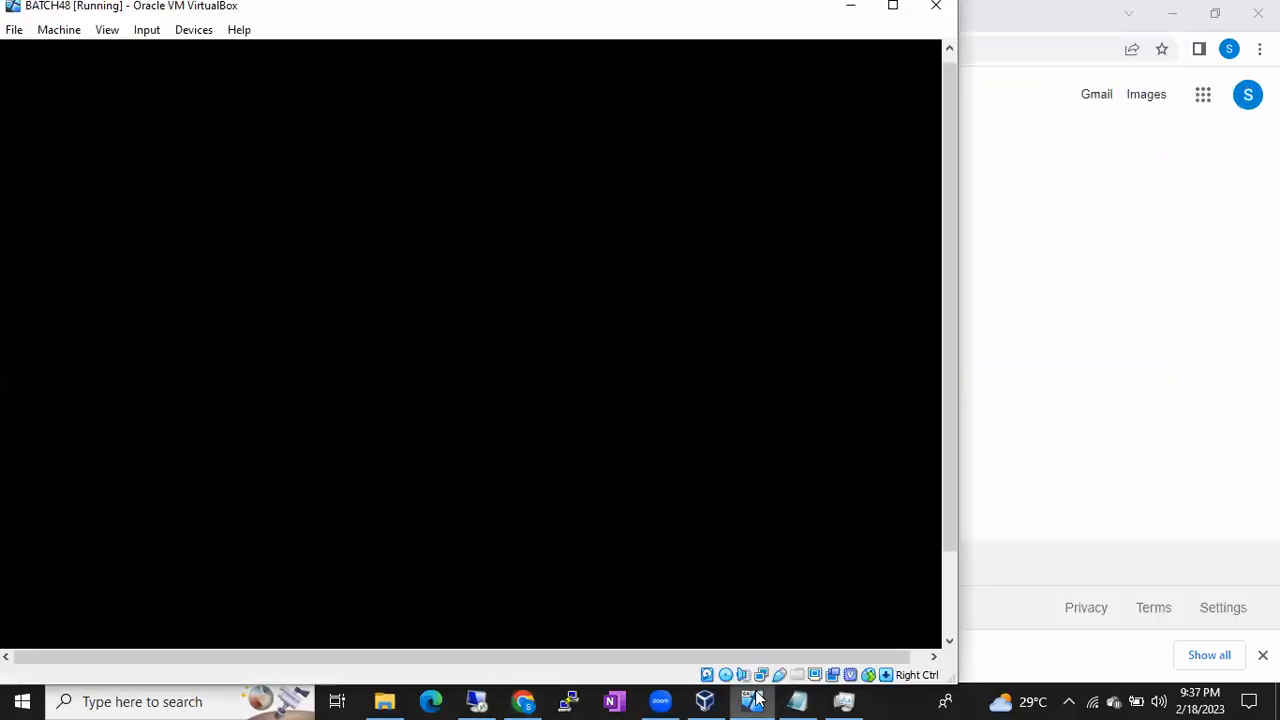
# Step: Look through the Always Encrypted, Additional Connection Parameters and Connection Properties tabs
pyautogui.click(476, 701)
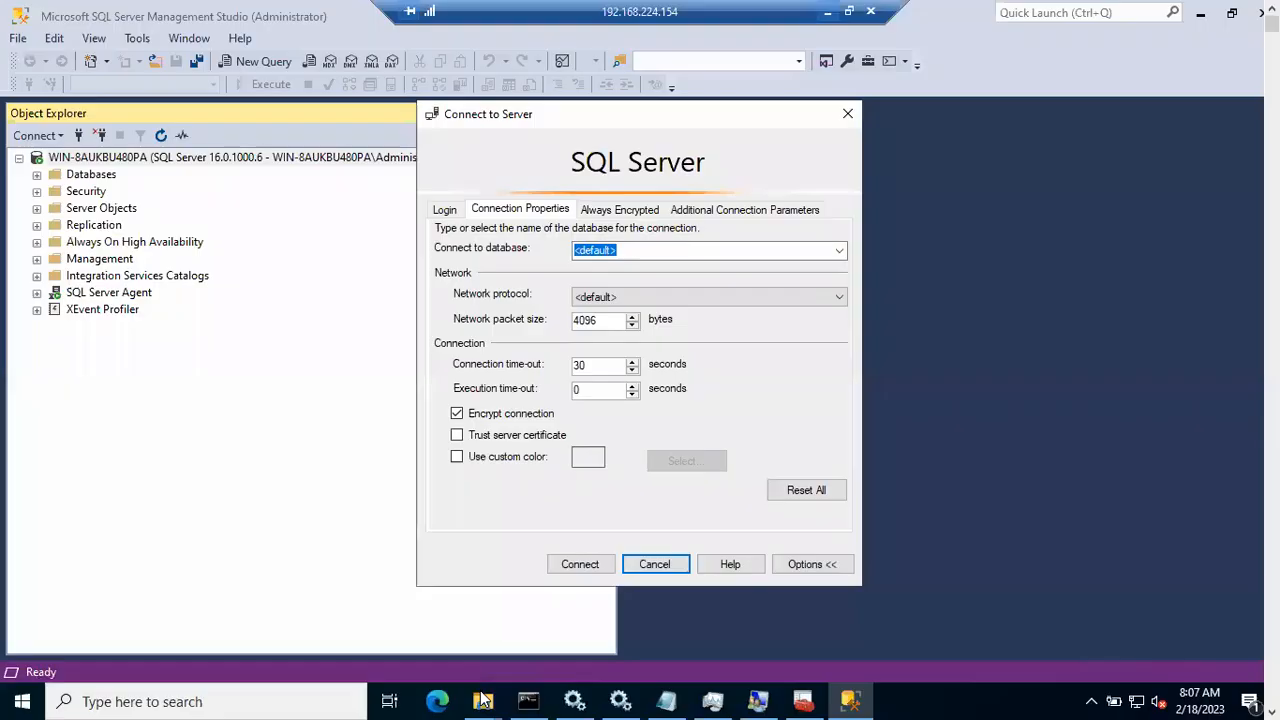
pyautogui.click(609, 214)
pyautogui.click(688, 214)
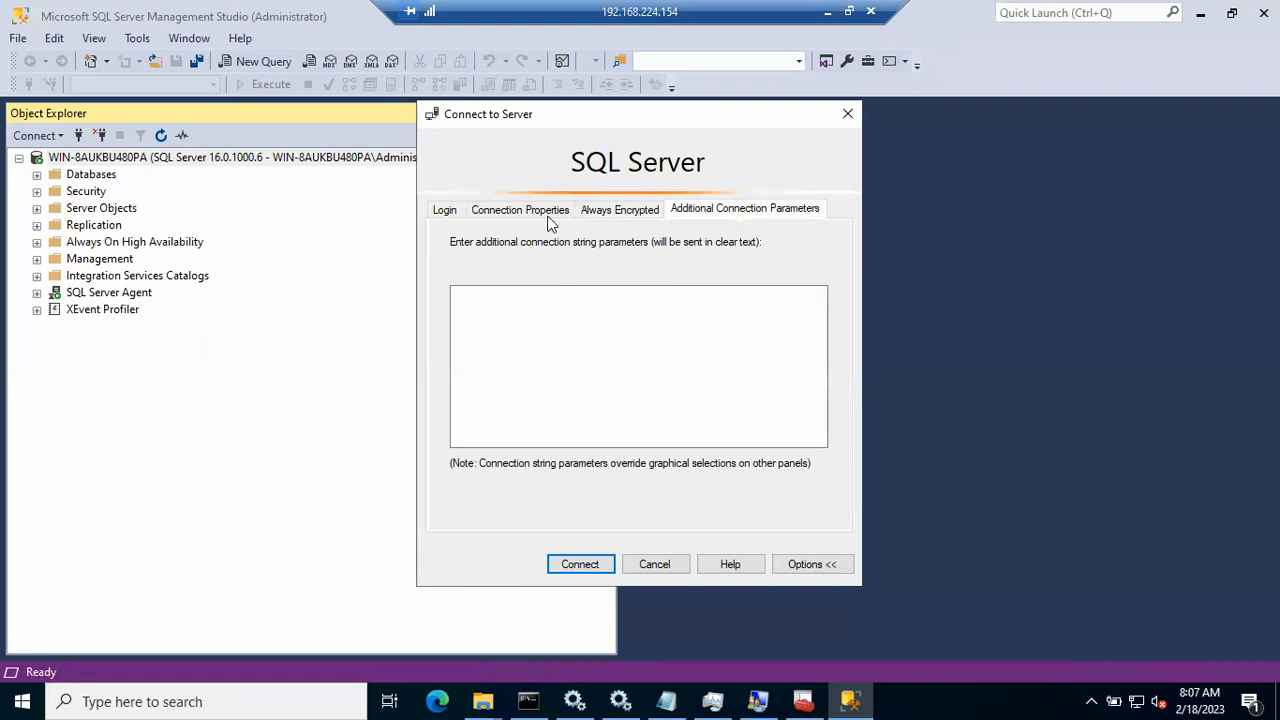
pyautogui.click(517, 222)
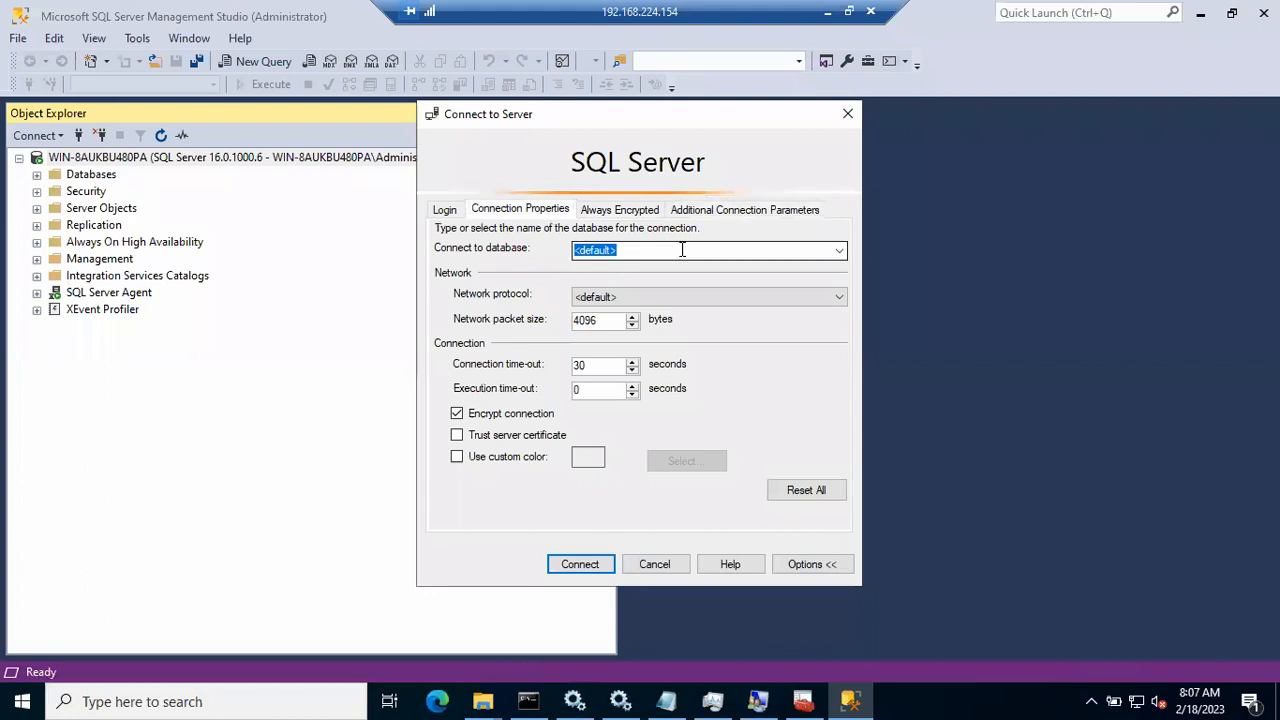
# Step: Set Connect to database to master via Browse server, then connect and dismiss the certificate error
pyautogui.click(840, 252)
pyautogui.click(703, 281)
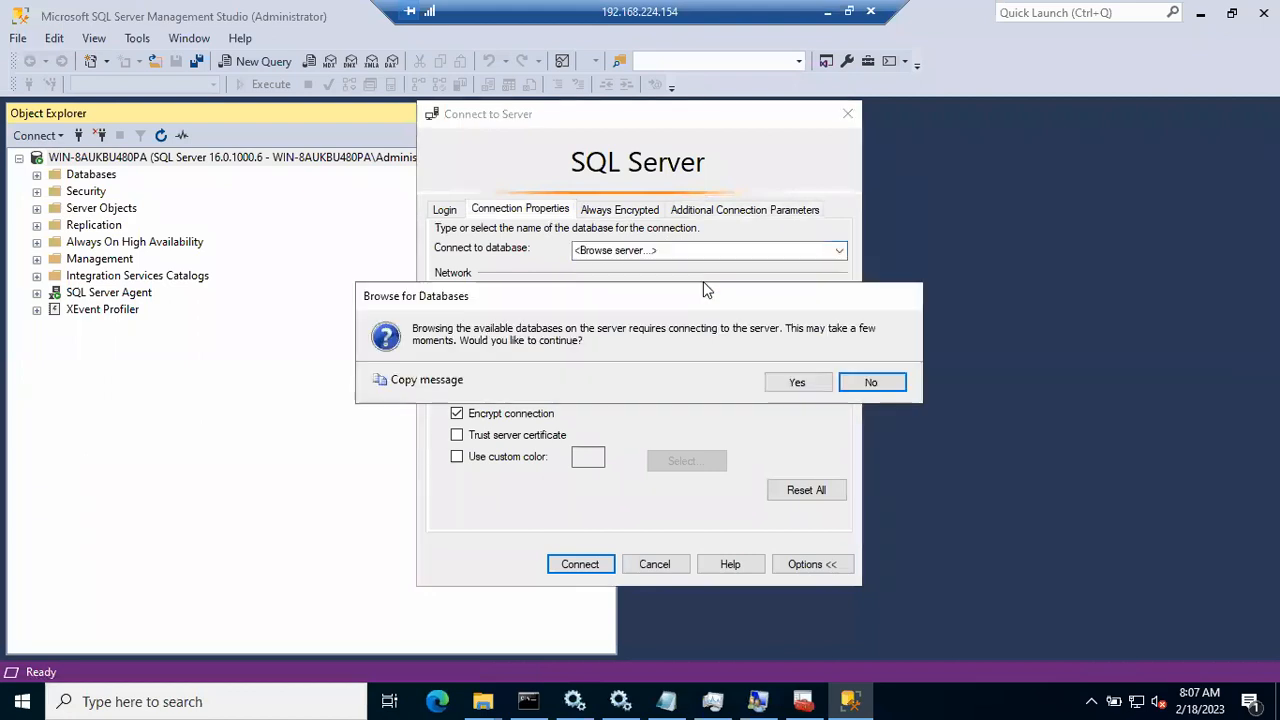
pyautogui.click(785, 380)
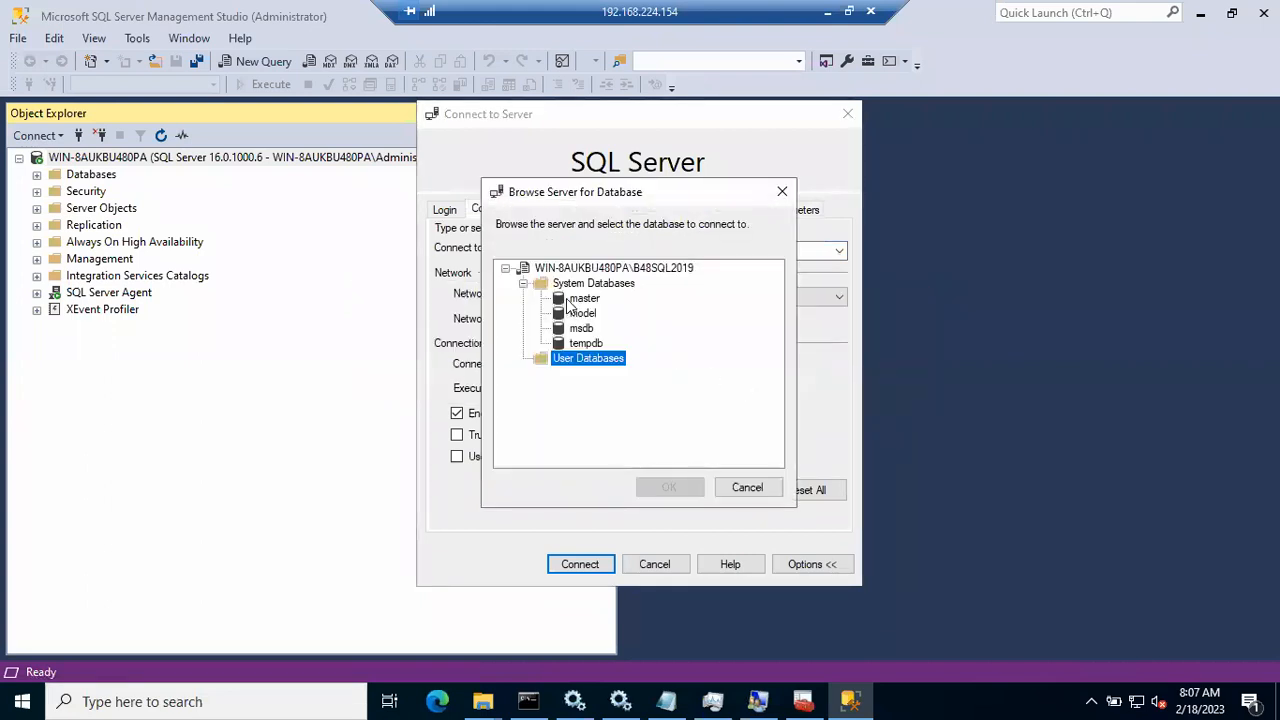
pyautogui.click(568, 301)
pyautogui.click(669, 487)
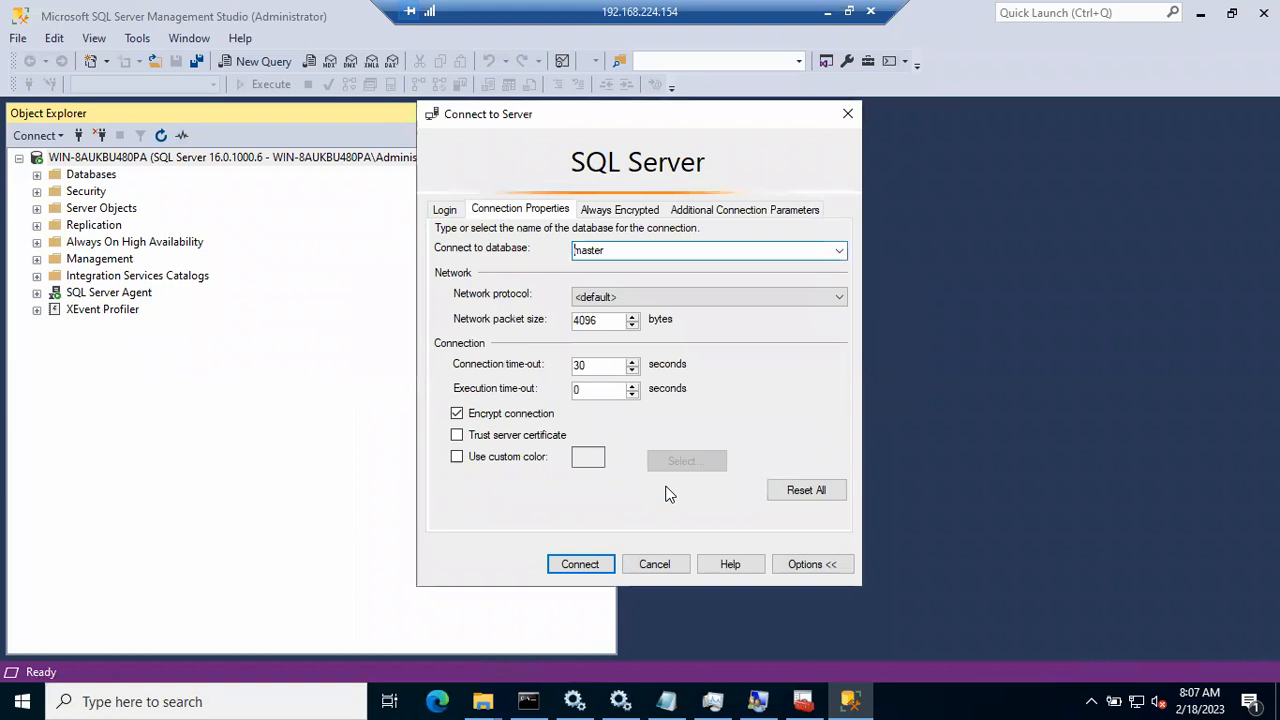
pyautogui.click(602, 566)
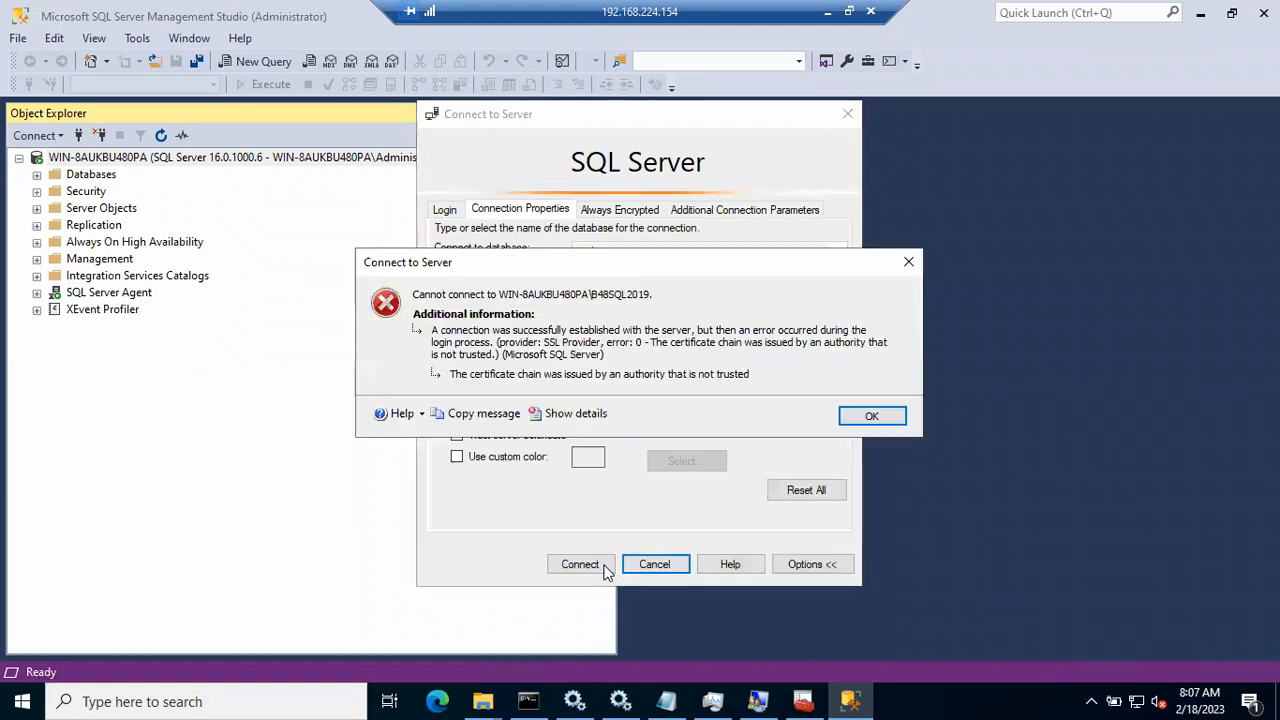
pyautogui.click(851, 415)
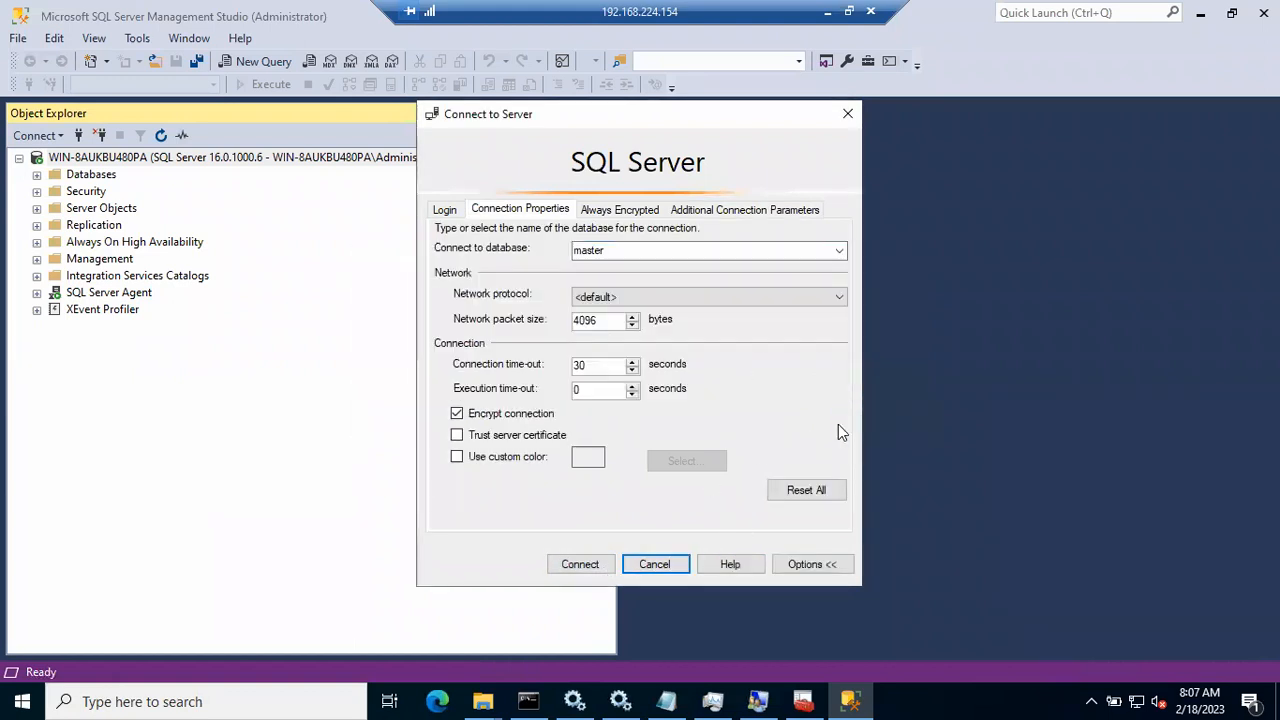
# Step: Retry the B48SQL2019 connection over Named Pipes and dismiss the error 28 'protocol not supported'
pyautogui.click(737, 299)
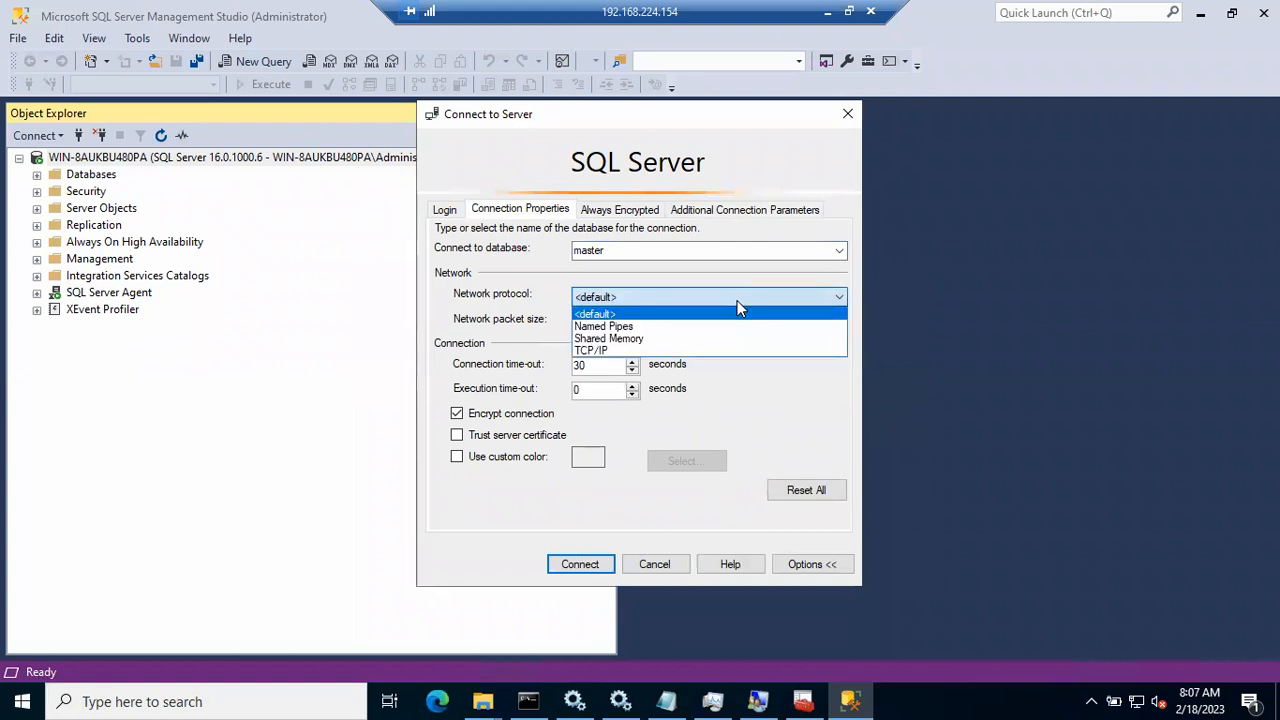
pyautogui.click(694, 327)
pyautogui.click(592, 572)
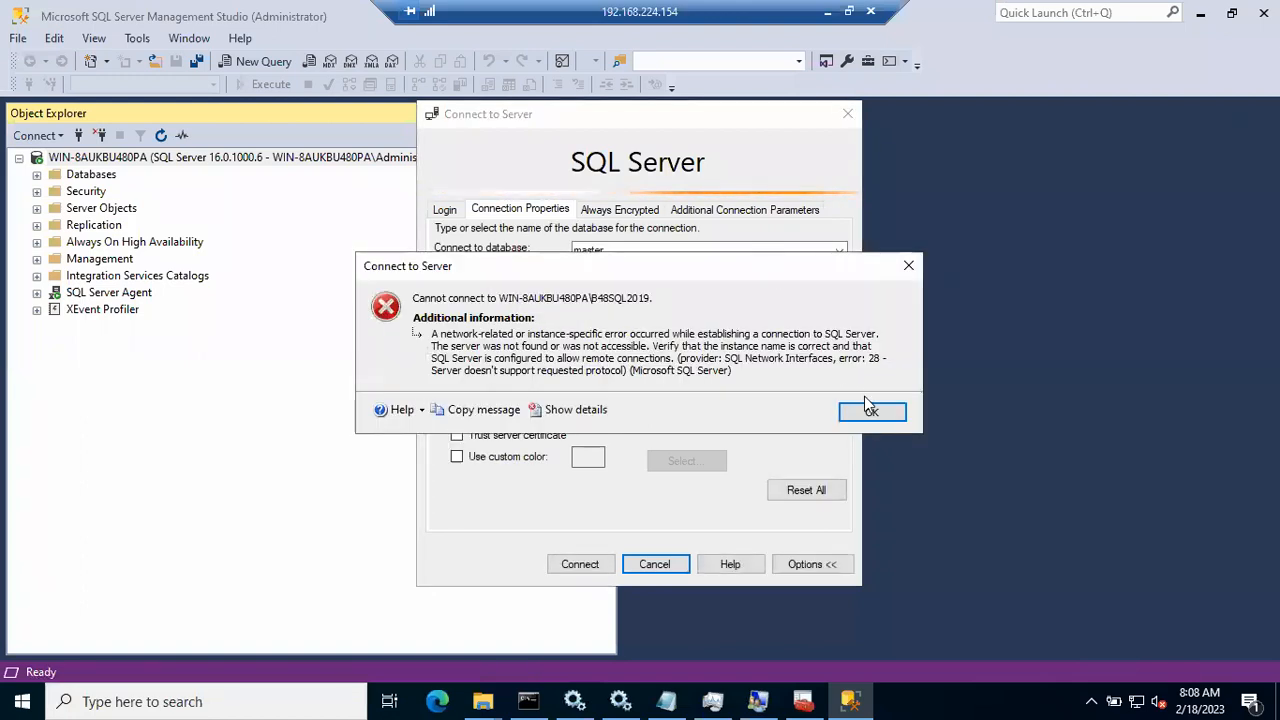
pyautogui.click(870, 410)
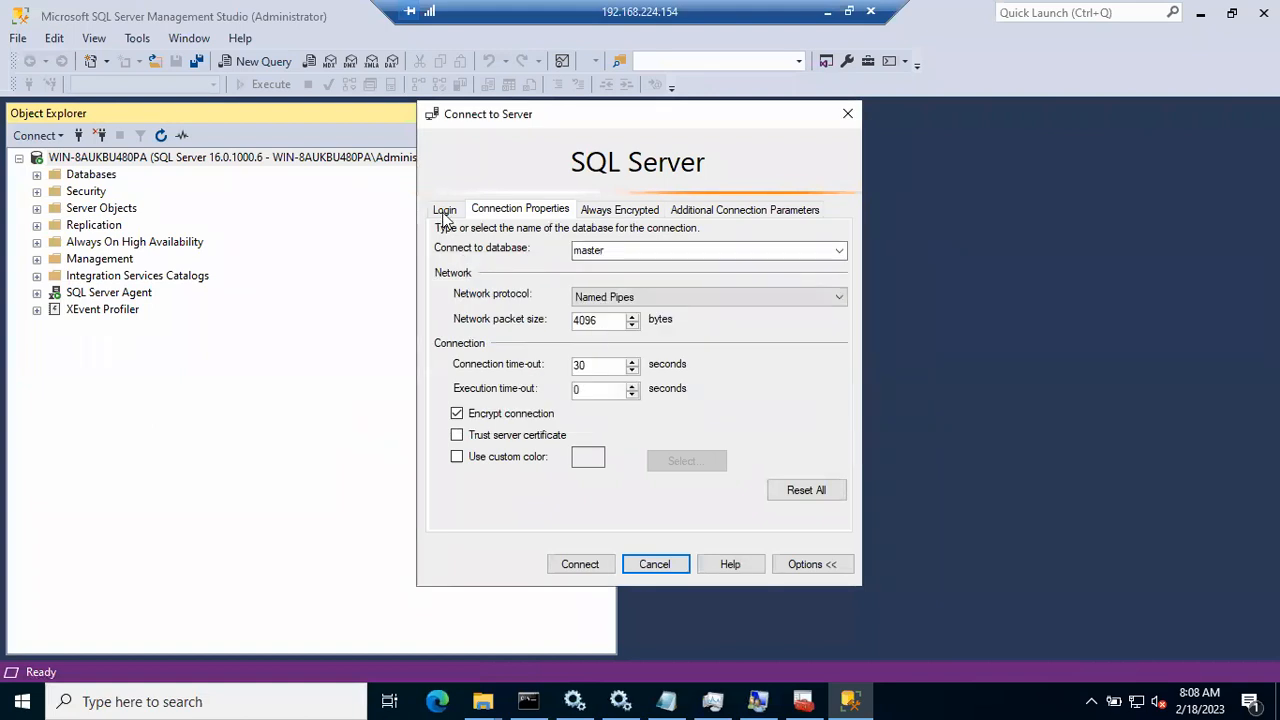
# Step: Reset Connect to database to <default>, retry the connection, then cancel the pending attempt
pyautogui.click(651, 249)
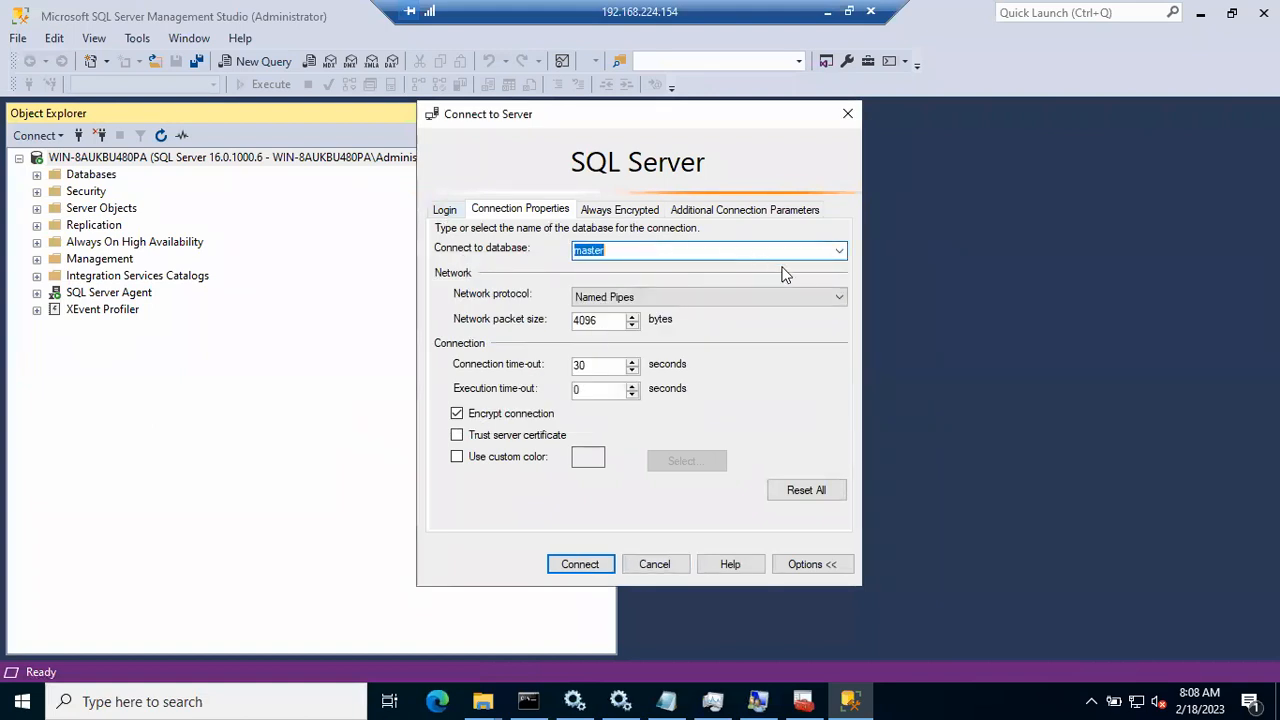
pyautogui.click(838, 251)
pyautogui.click(710, 269)
pyautogui.click(580, 565)
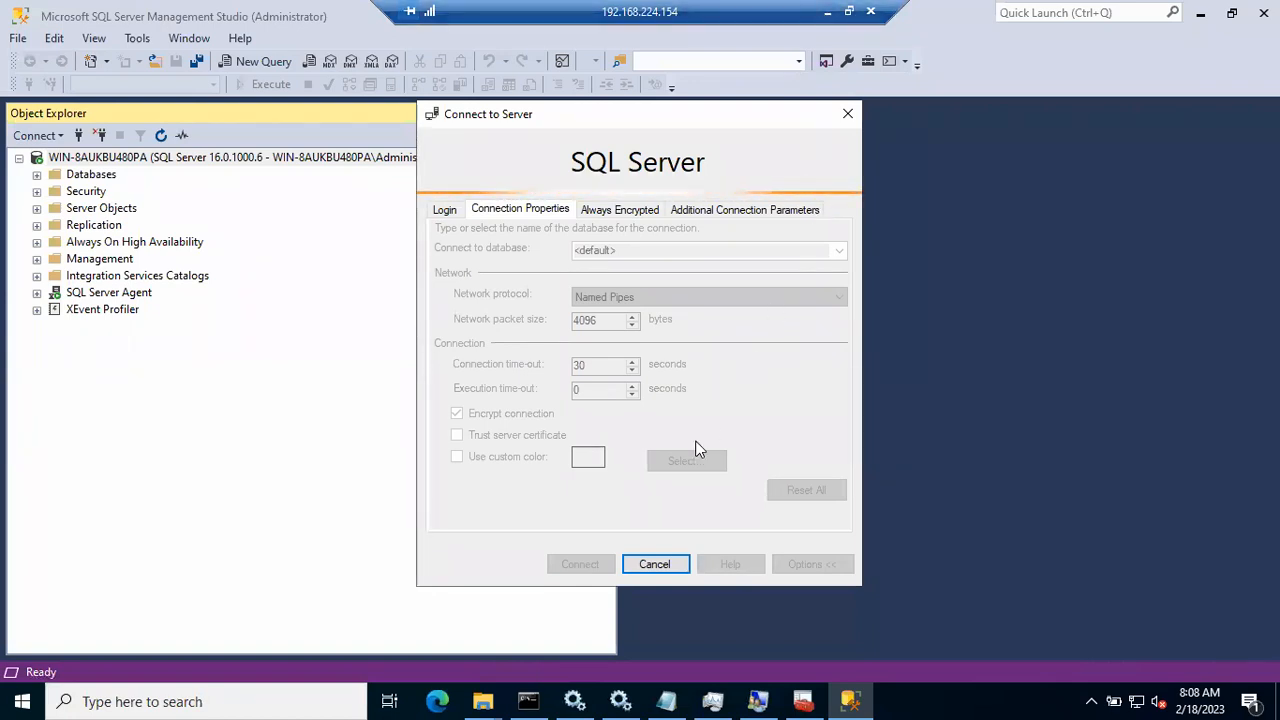
pyautogui.click(654, 565)
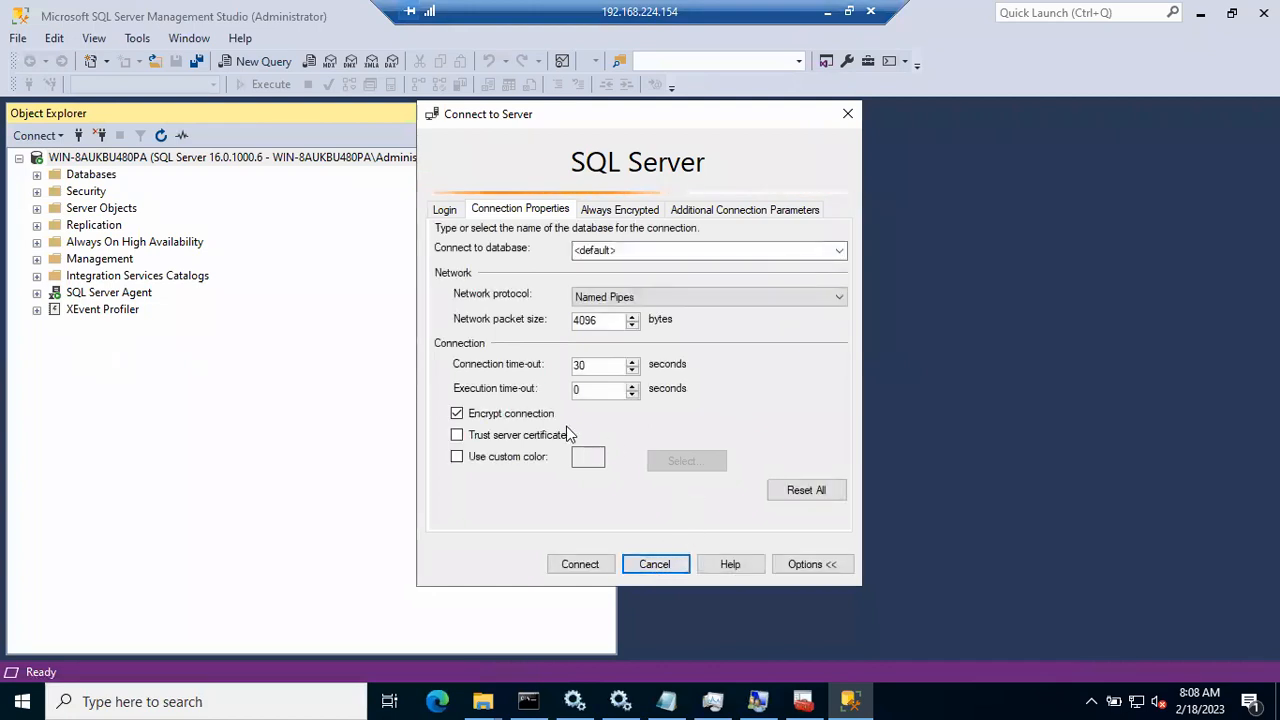
# Step: Reset Network protocol to <default> and connect to WIN-8AUKBU480PA\B48SQL2019 with the server certificate trusted
pyautogui.click(645, 298)
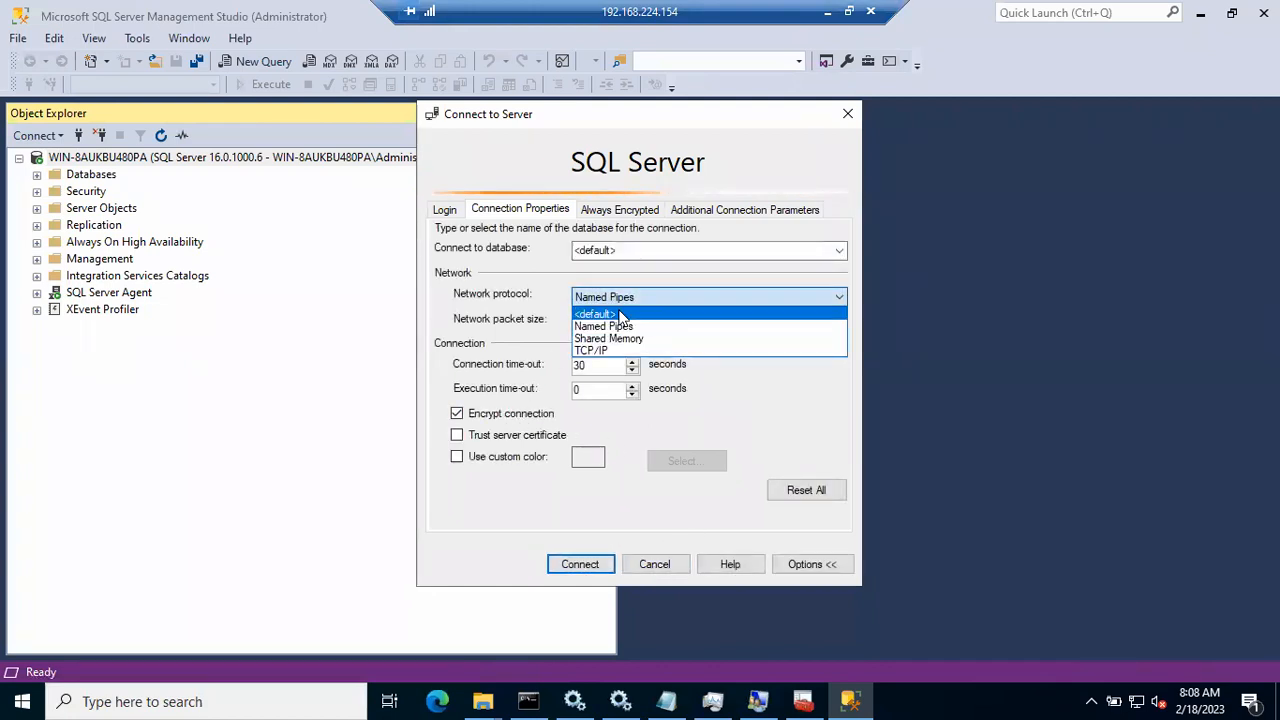
pyautogui.click(620, 316)
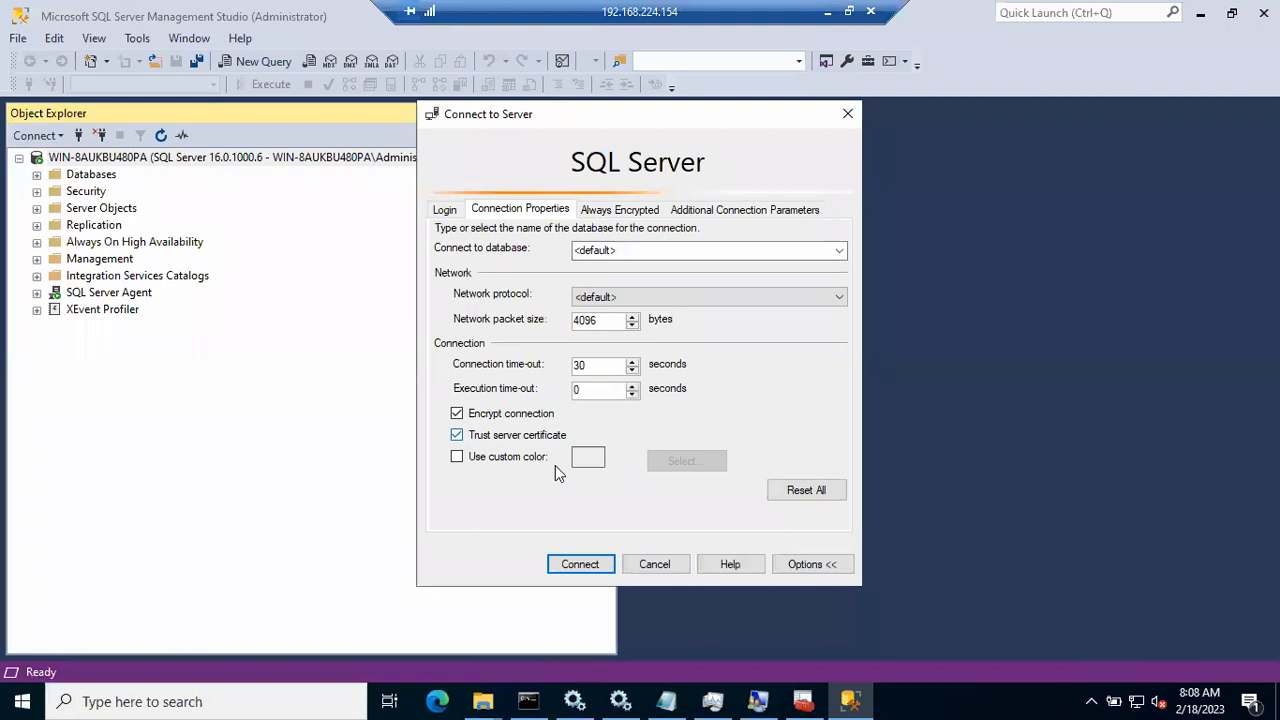
pyautogui.click(580, 564)
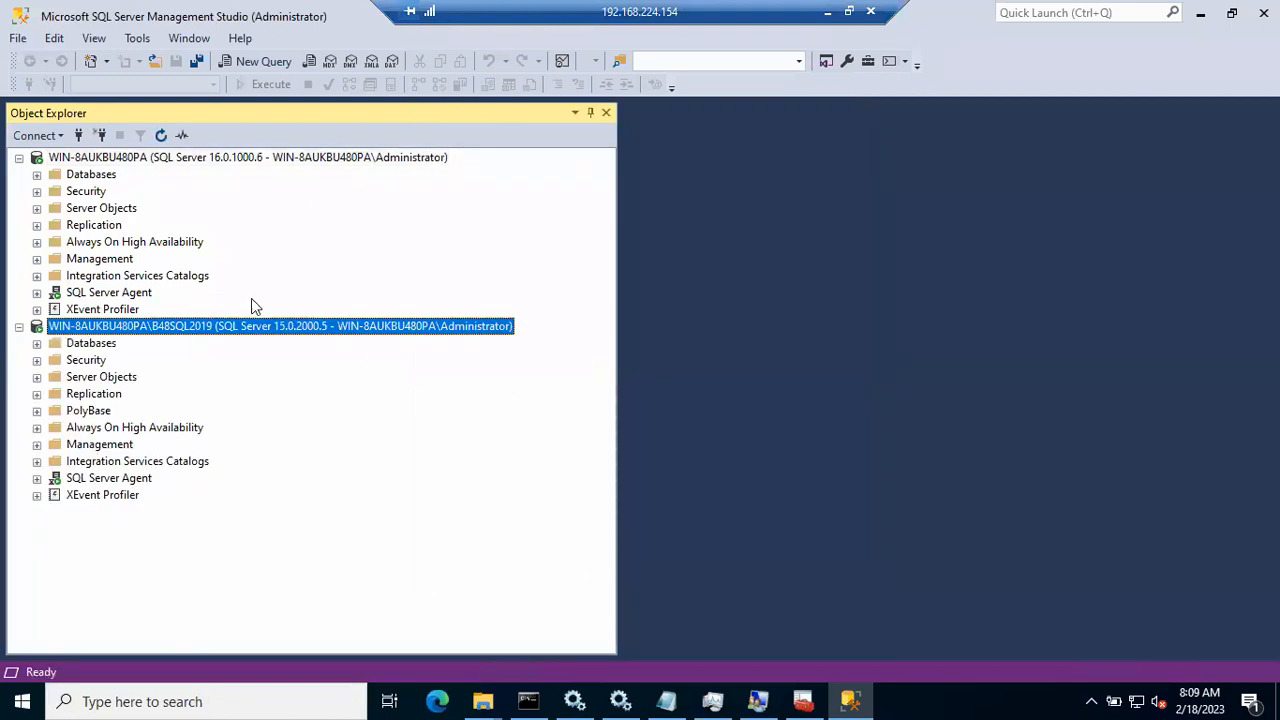
pyautogui.click(79, 138)
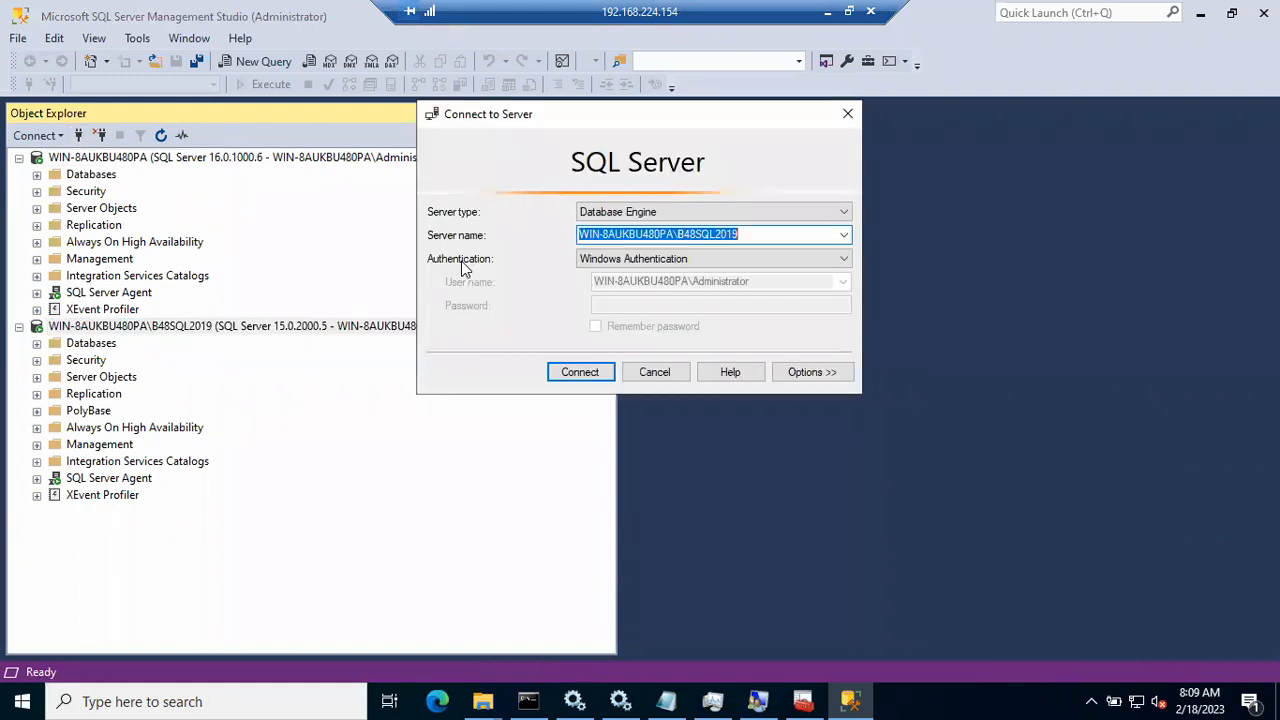
pyautogui.click(844, 236)
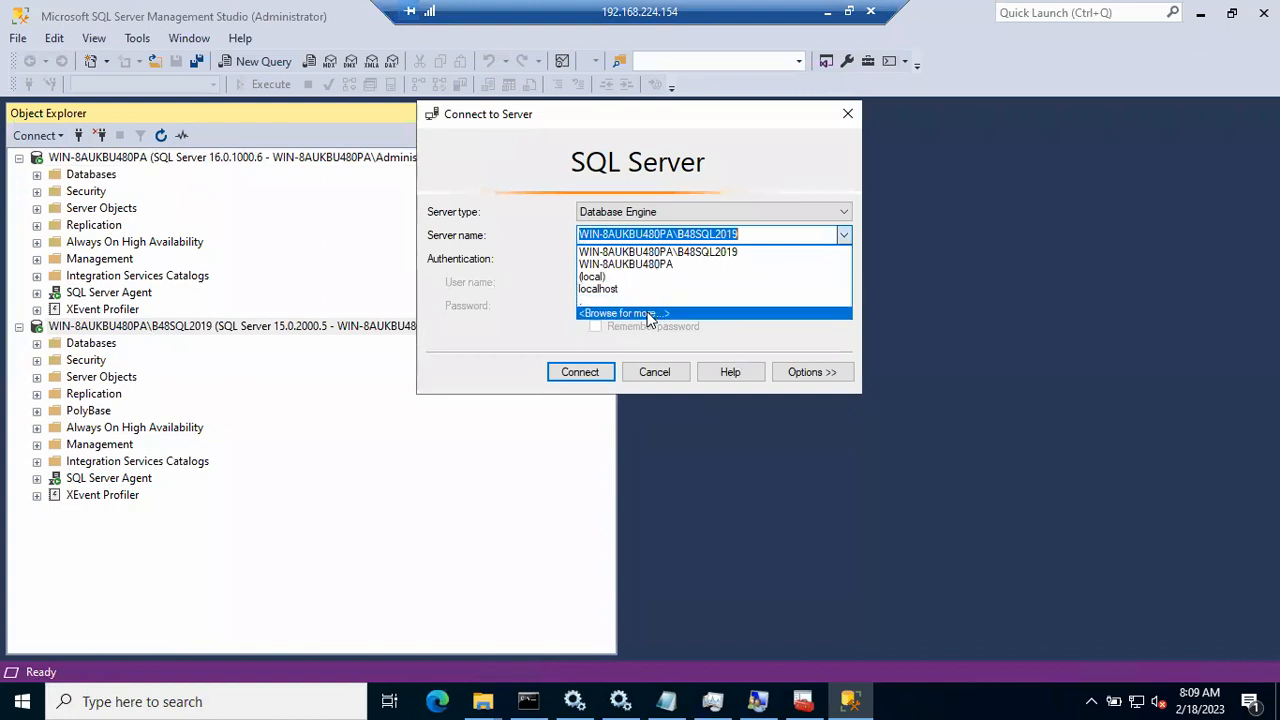
pyautogui.click(645, 252)
pyautogui.click(805, 372)
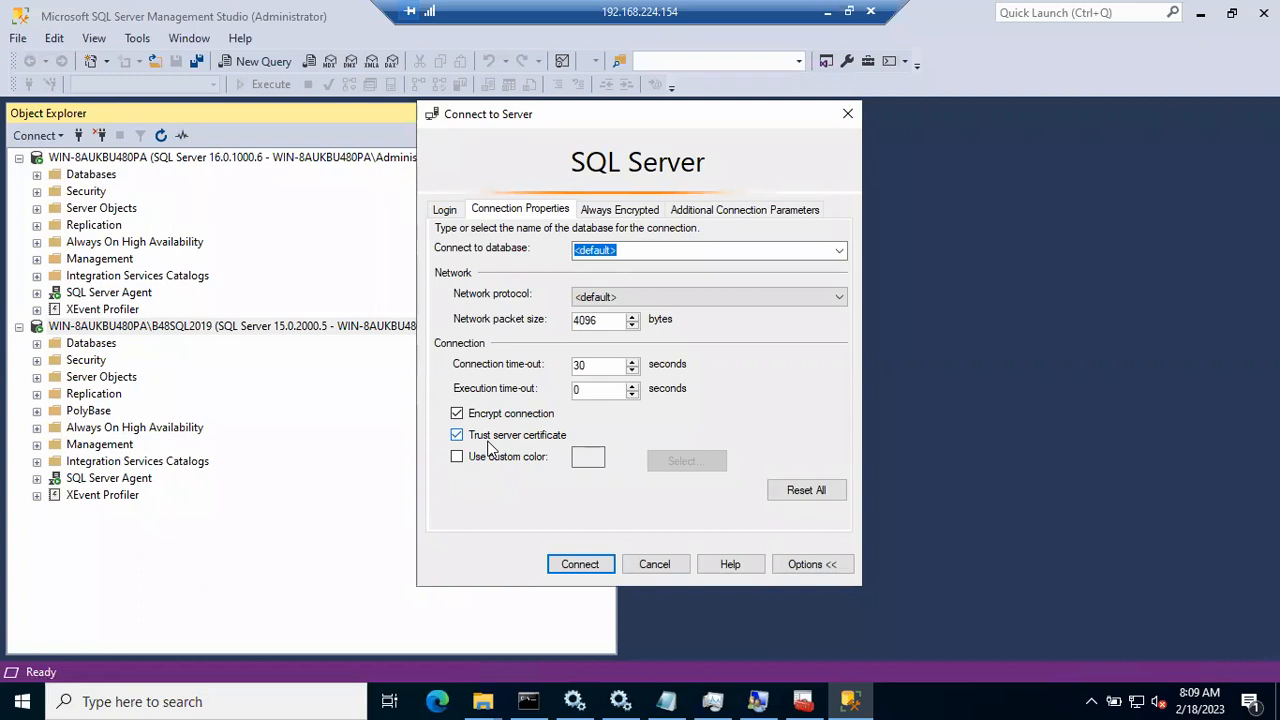
pyautogui.click(581, 565)
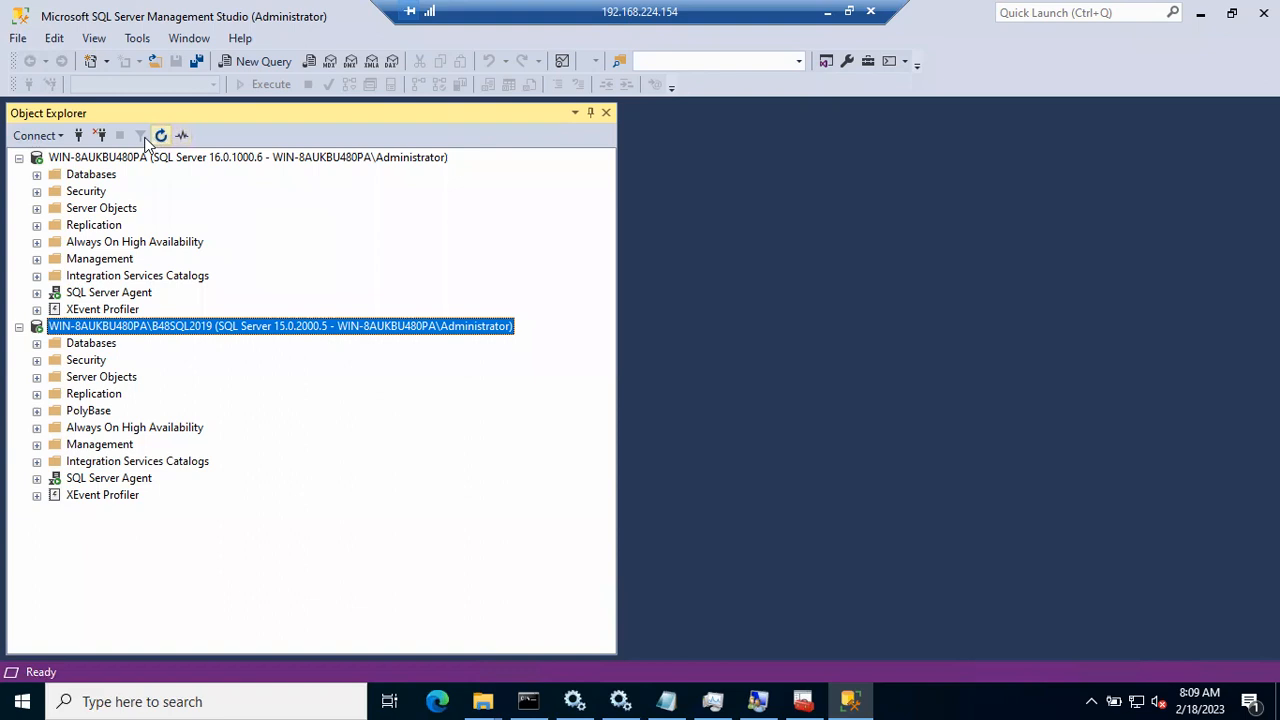
# Step: Reconnect Object Explorer to WIN-8AUKBU480PA\B48SQL2019 after reviewing Options, then reopen the Connect to Server dialog
pyautogui.click(79, 136)
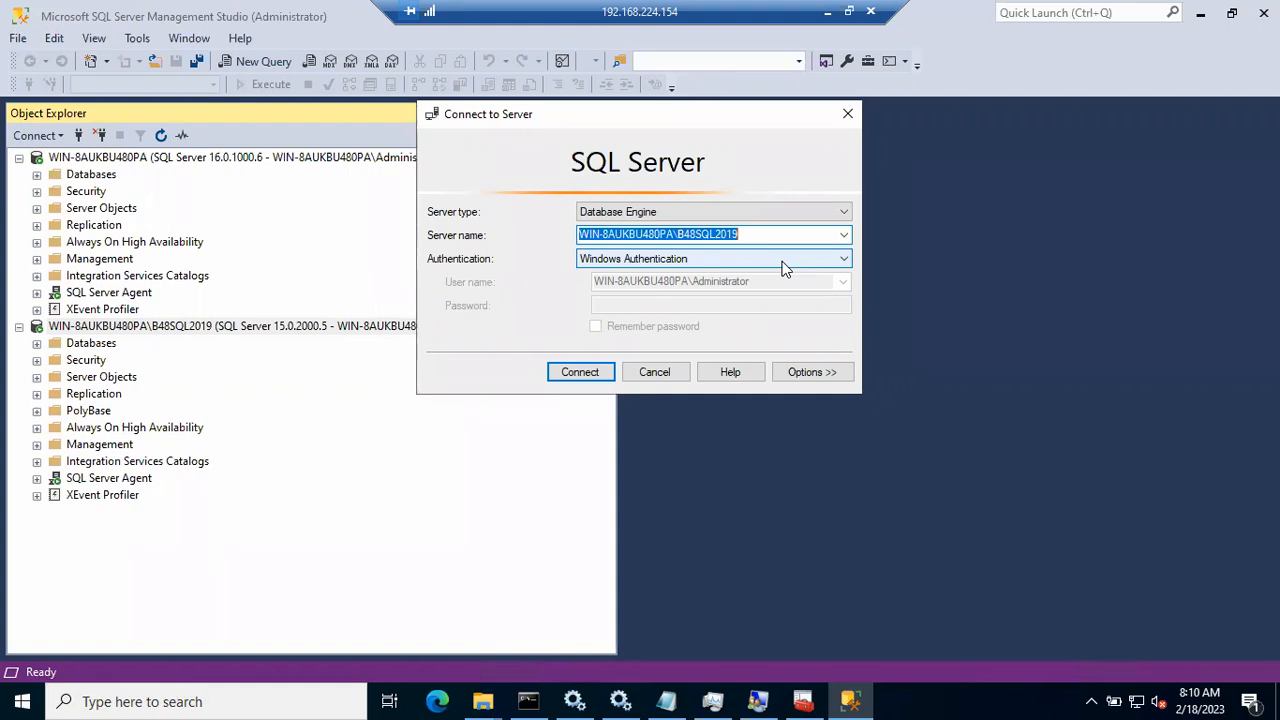
pyautogui.click(801, 376)
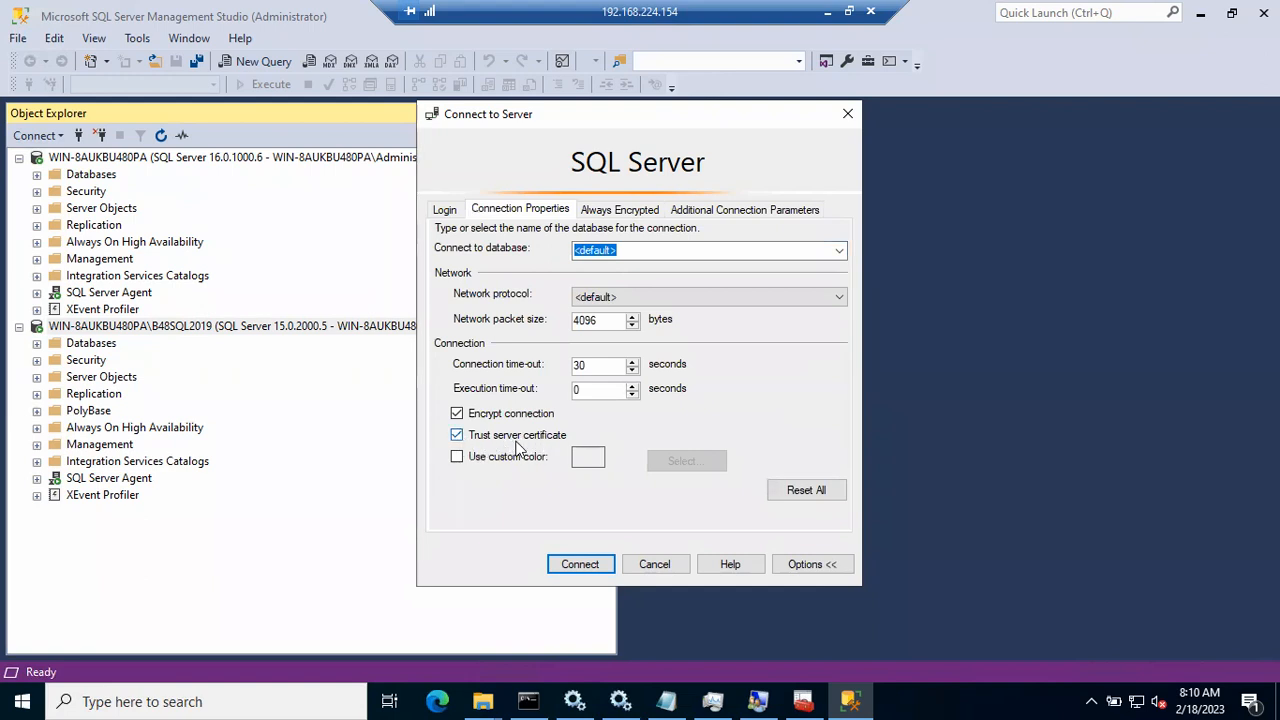
pyautogui.click(580, 565)
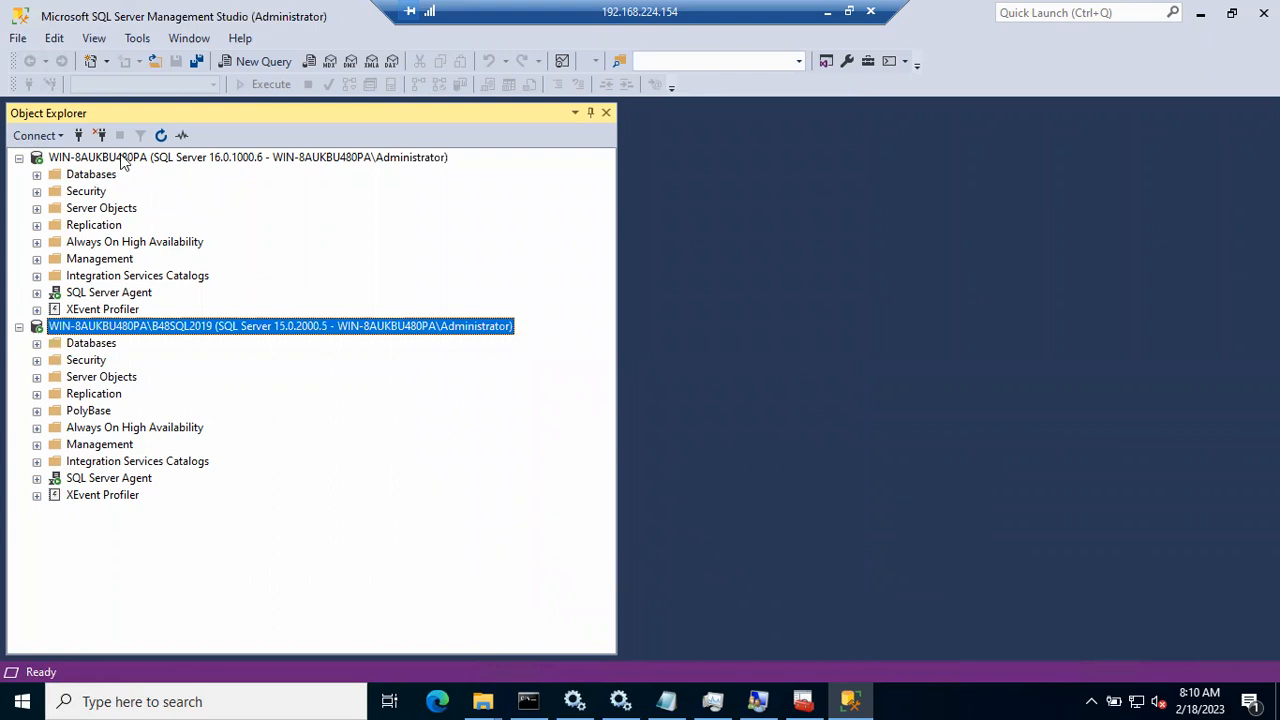
pyautogui.click(79, 136)
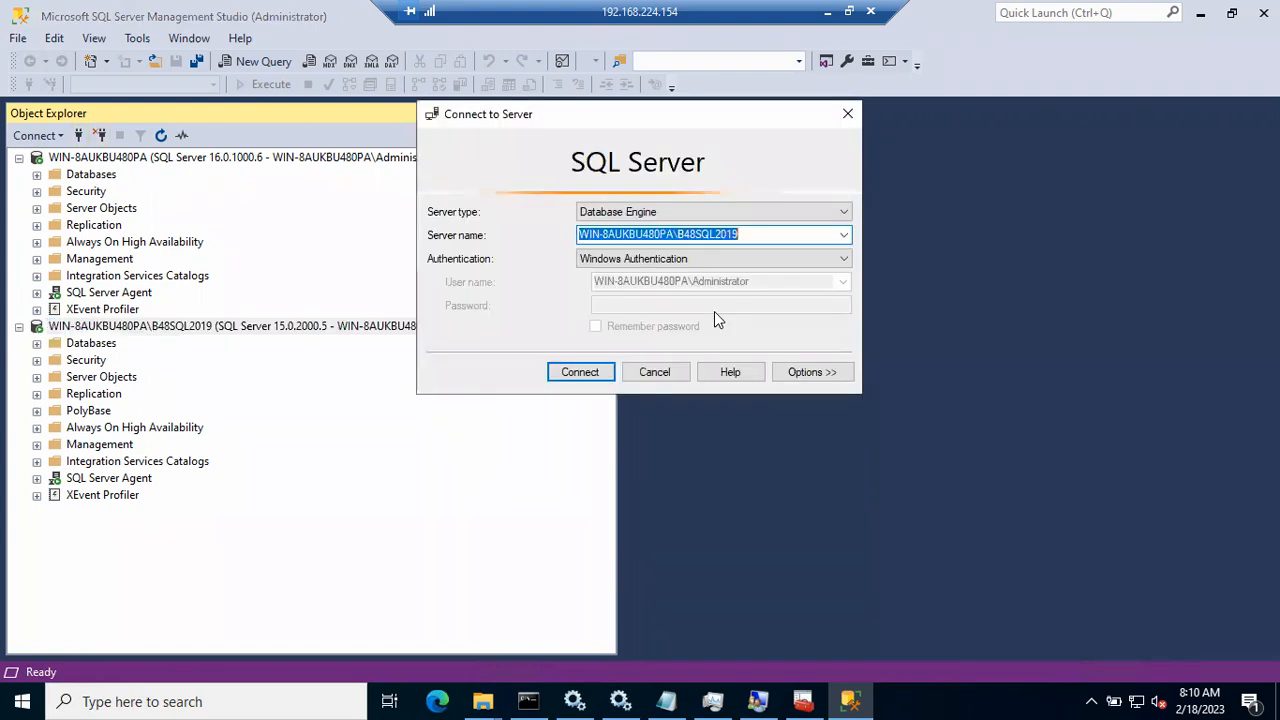
# Step: Review the connection options, cancel the dialog without connecting, and minimize the remote desktop session
pyautogui.click(846, 372)
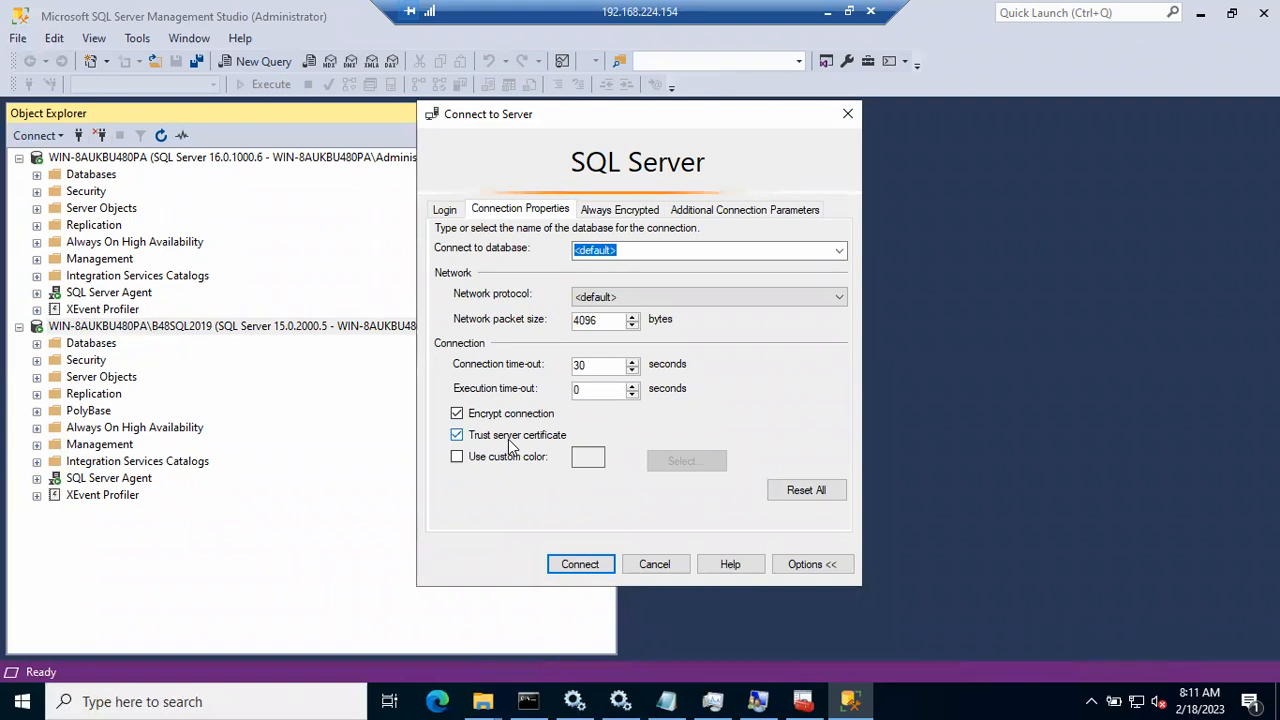
pyautogui.click(655, 564)
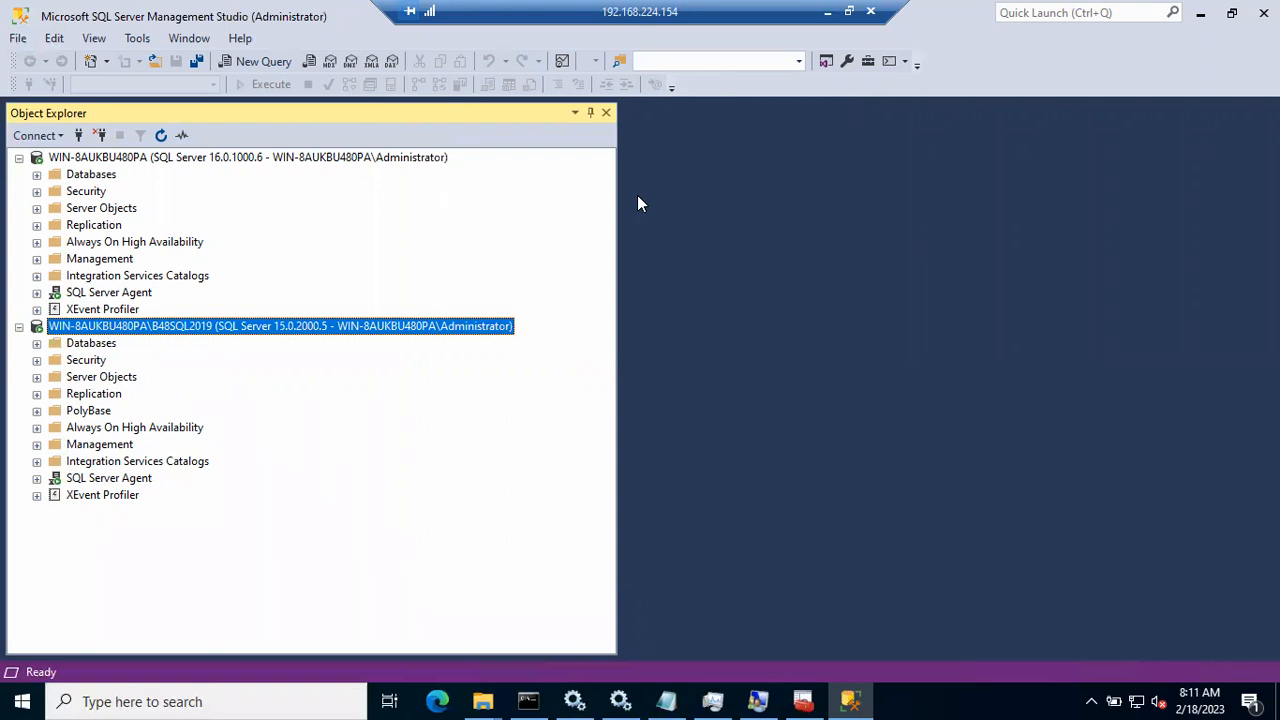
pyautogui.click(828, 12)
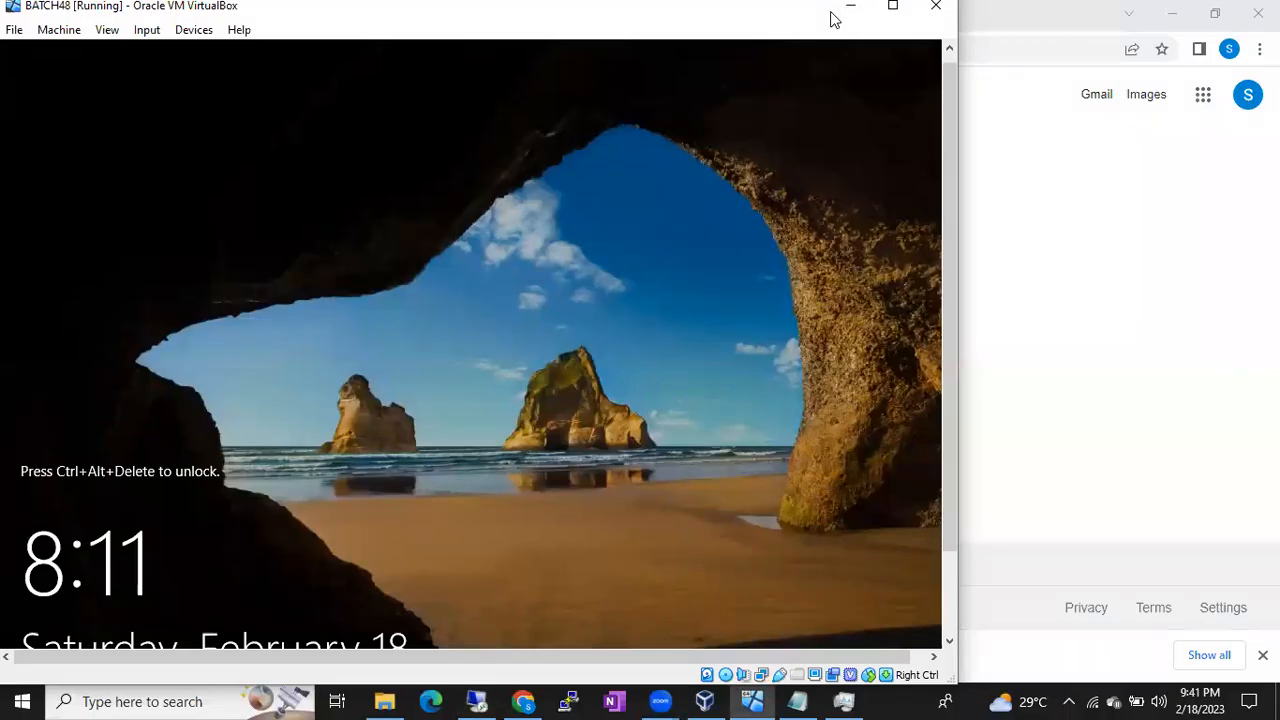